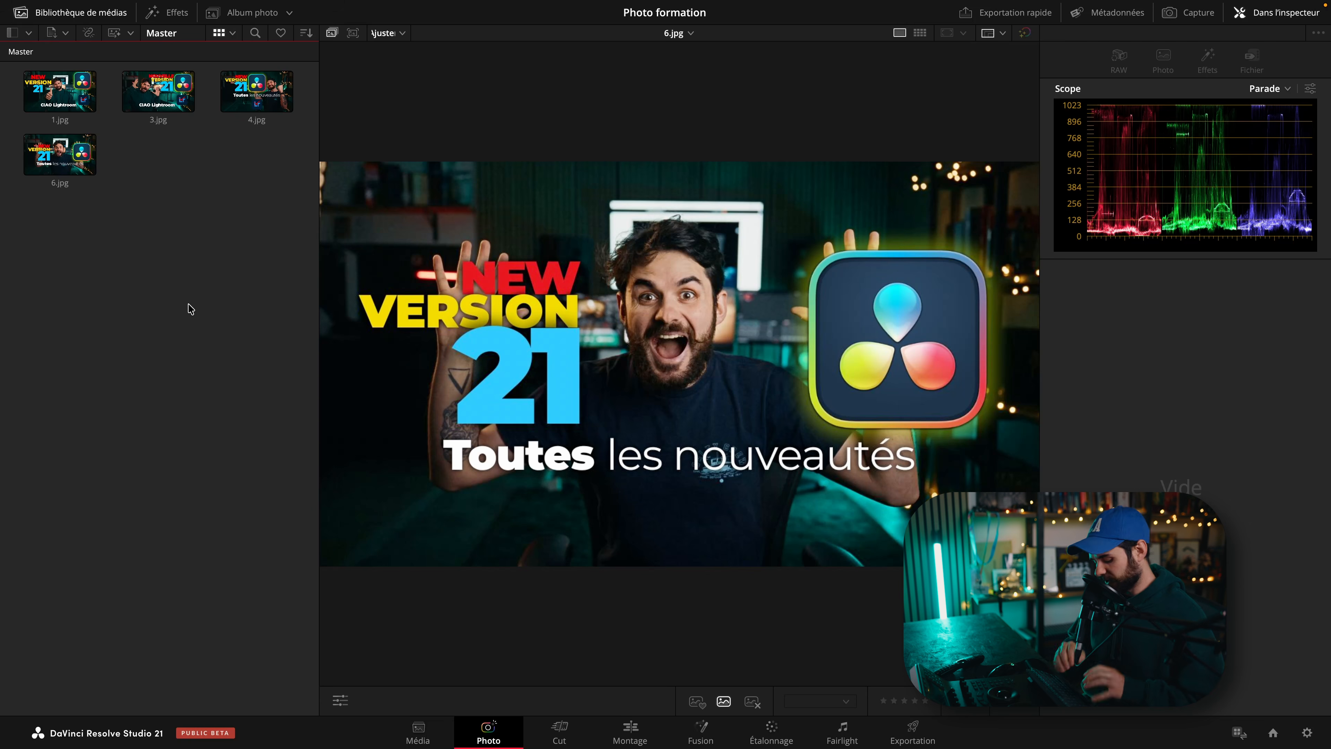
Create a new bin in the media pool named Miniatures.
right_click(166, 270)
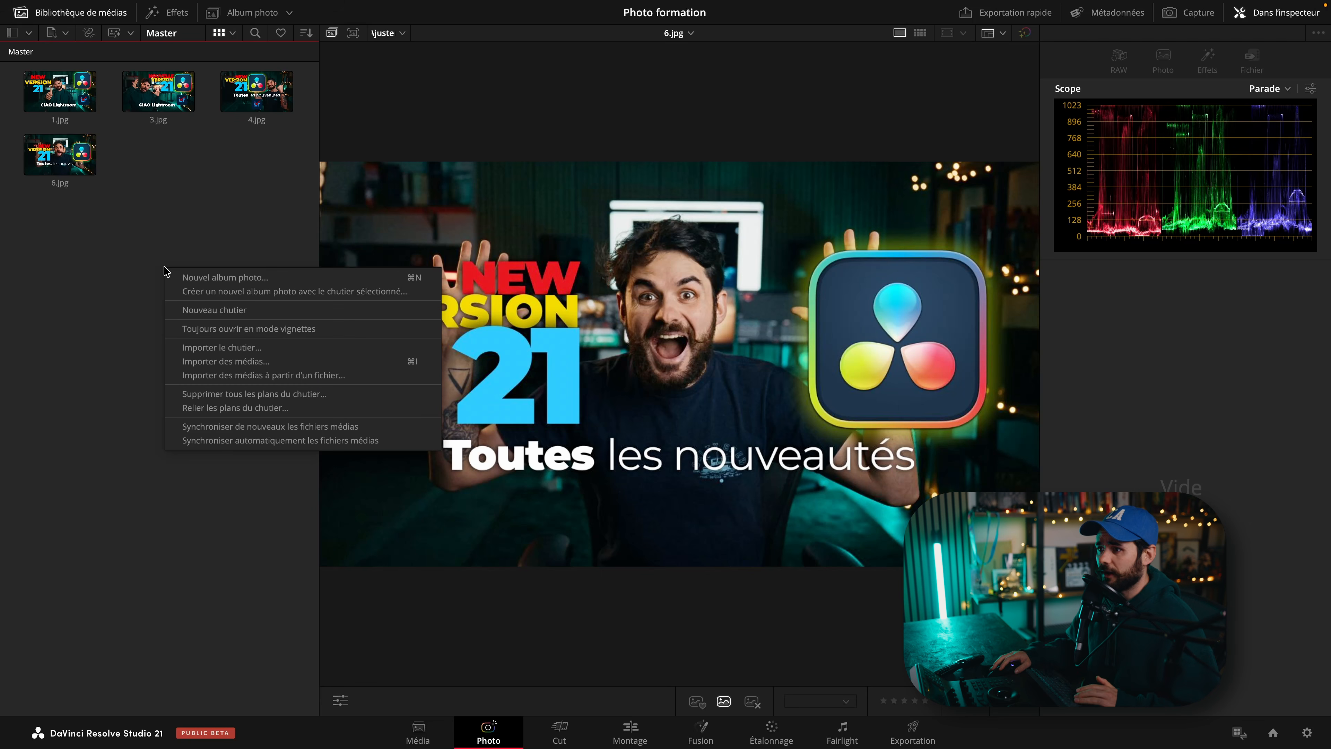
left_click(230, 311)
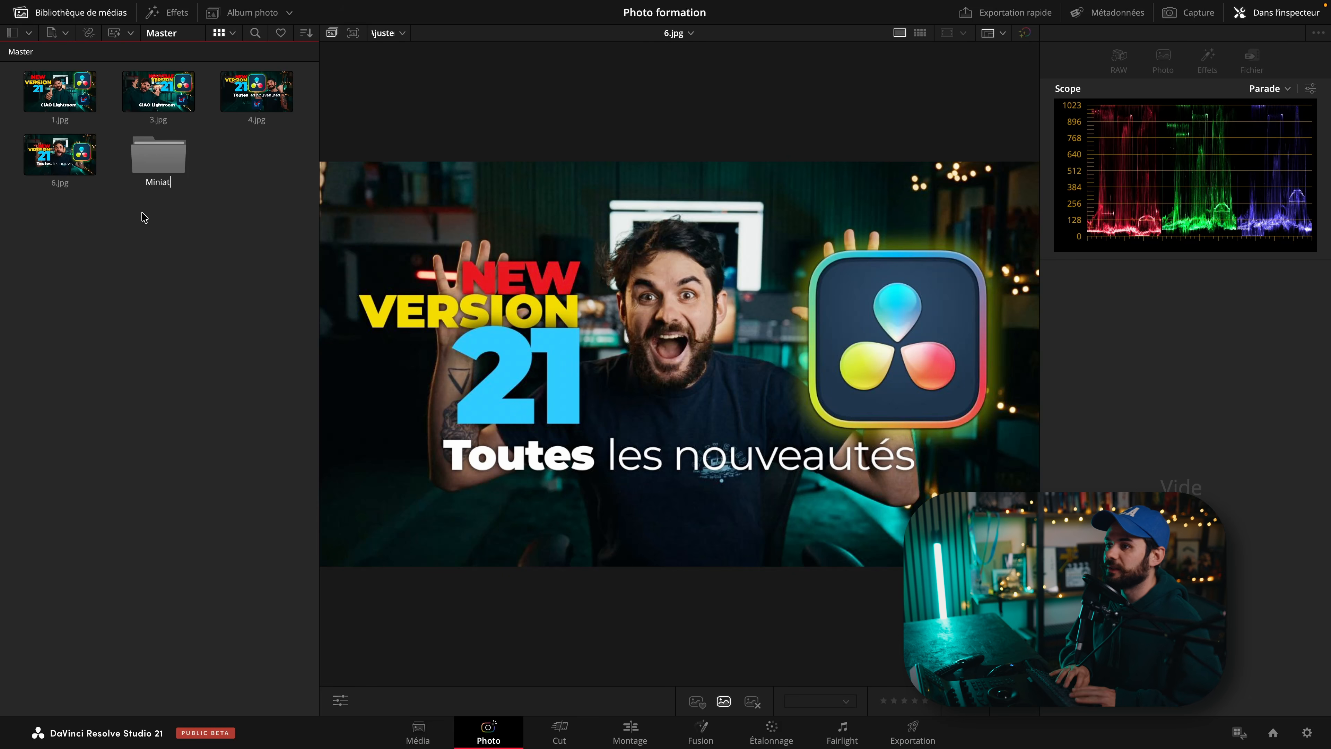
left_click(284, 99)
left_click(73, 150, "super")
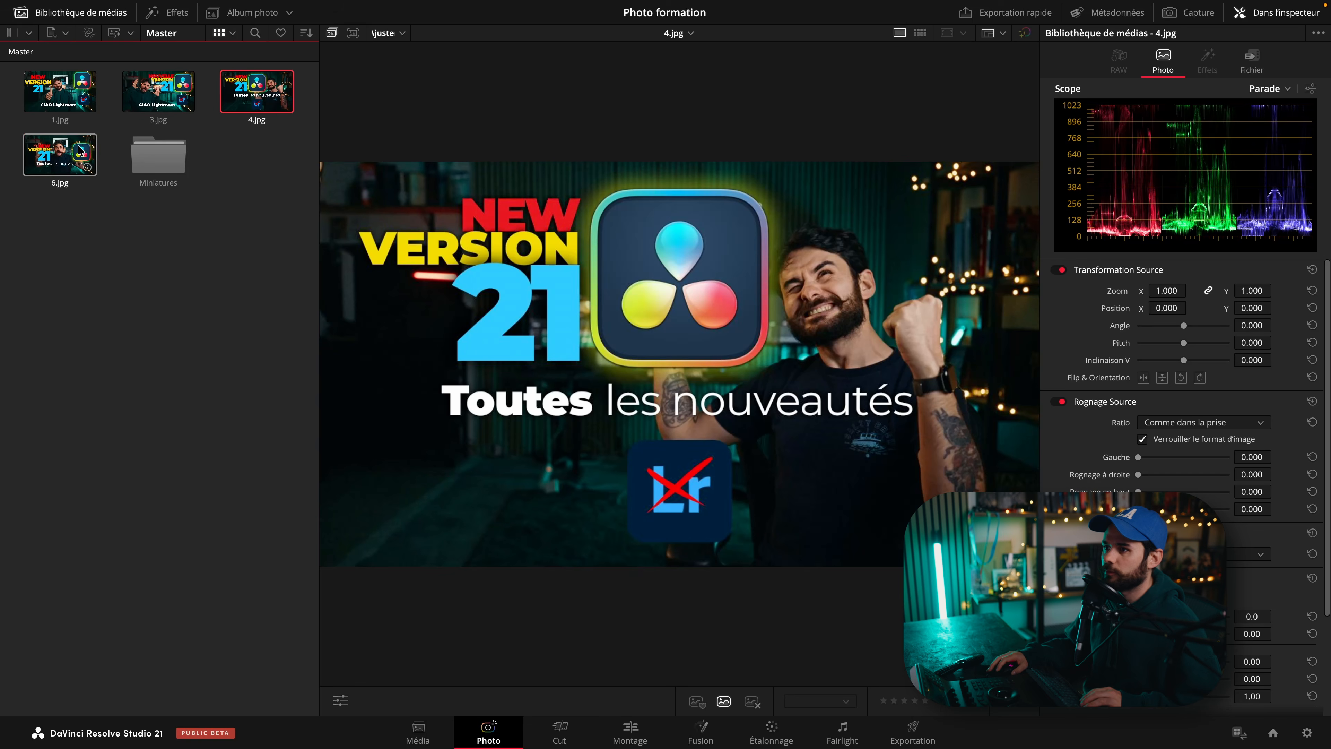
Move the four thumbnail images 1.jpg, 3.jpg, 4.jpg and 6.jpg into the Miniatures bin.
left_click(136, 100, "super")
left_click(81, 105, "super")
key("super+x")
left_click_drag(82, 102, 168, 100)
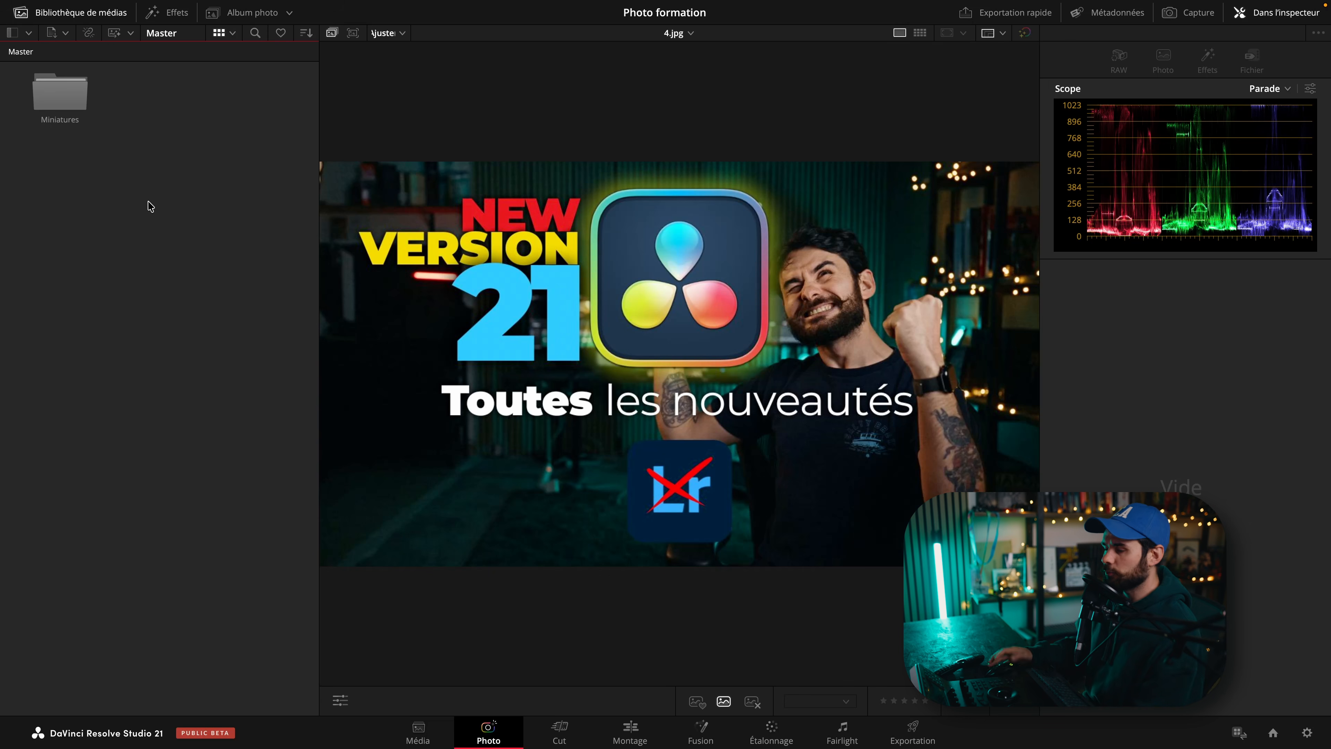
Open the Miniatures bin, select all four images and add them to a new photo album.
double_click(34, 92)
left_click_drag(295, 267, 13, 61)
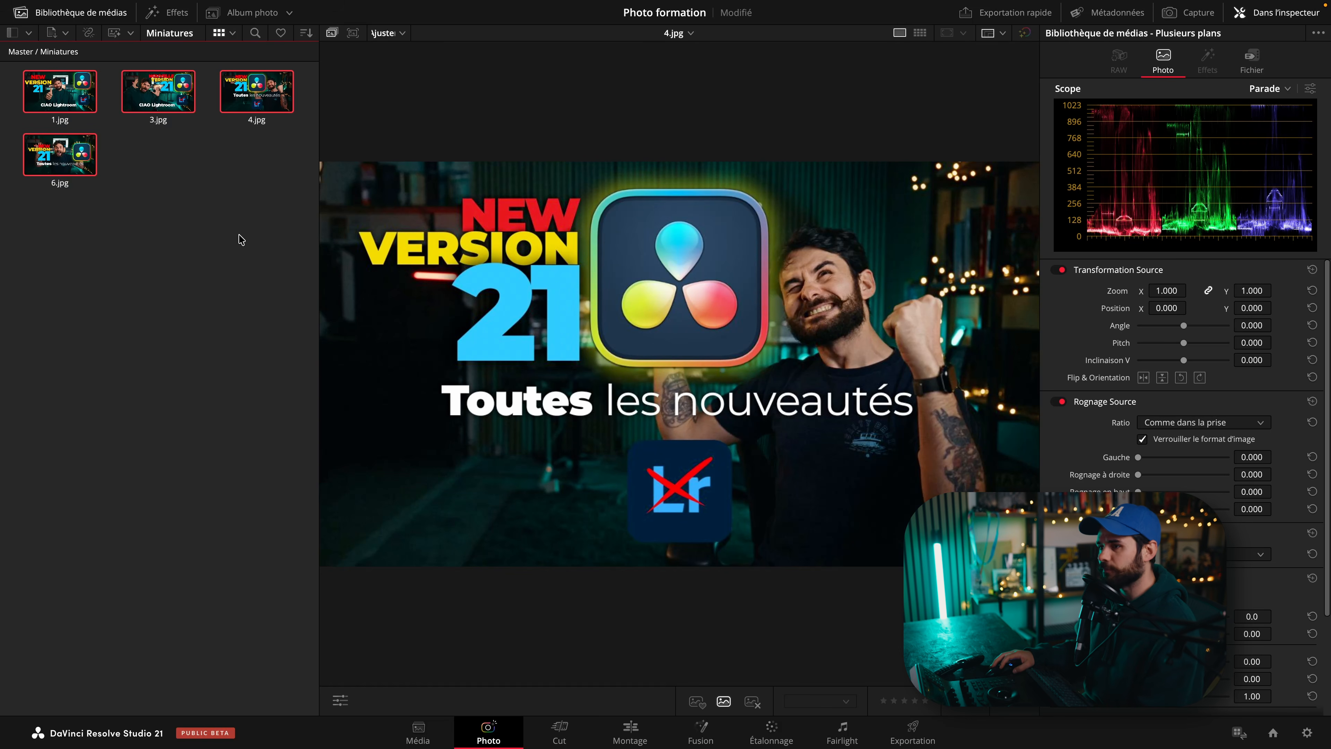
left_click(235, 17)
left_click_drag(74, 99, 109, 158)
left_click_drag(289, 212, 69, 86)
right_click(67, 85)
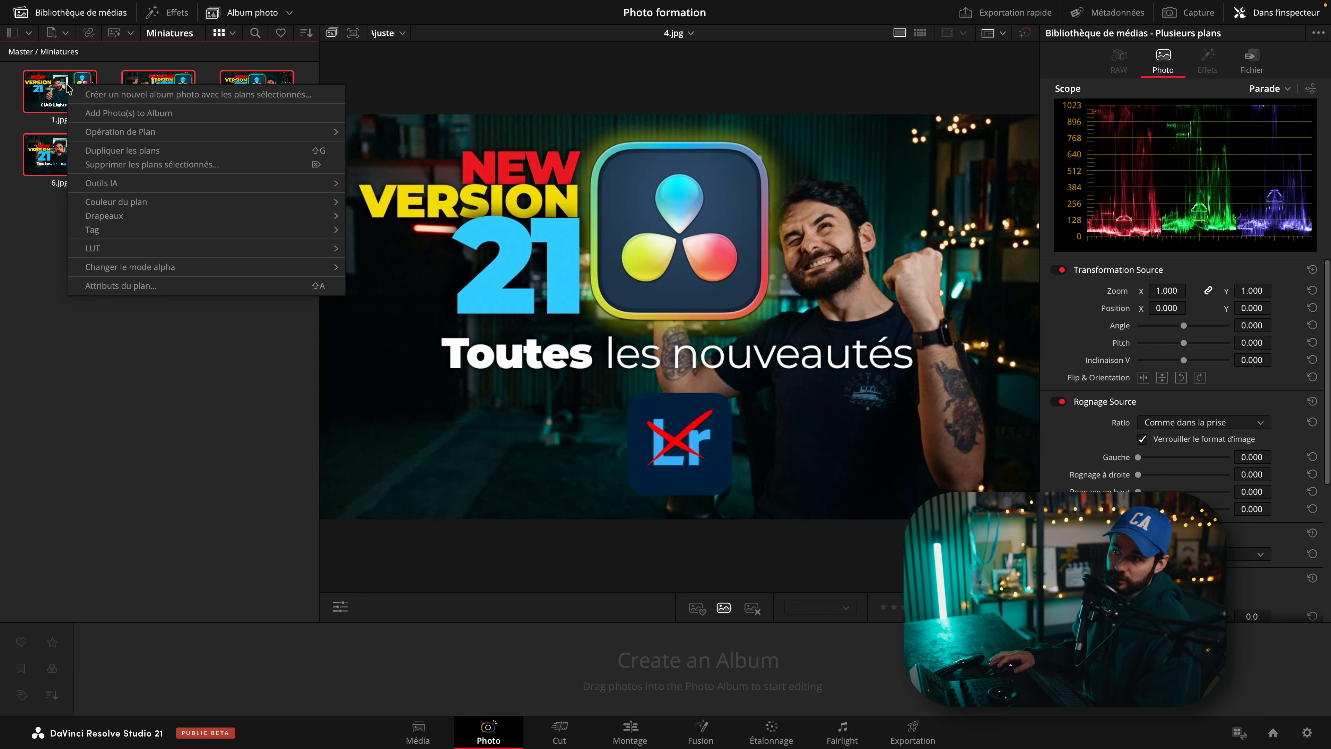
left_click(180, 115)
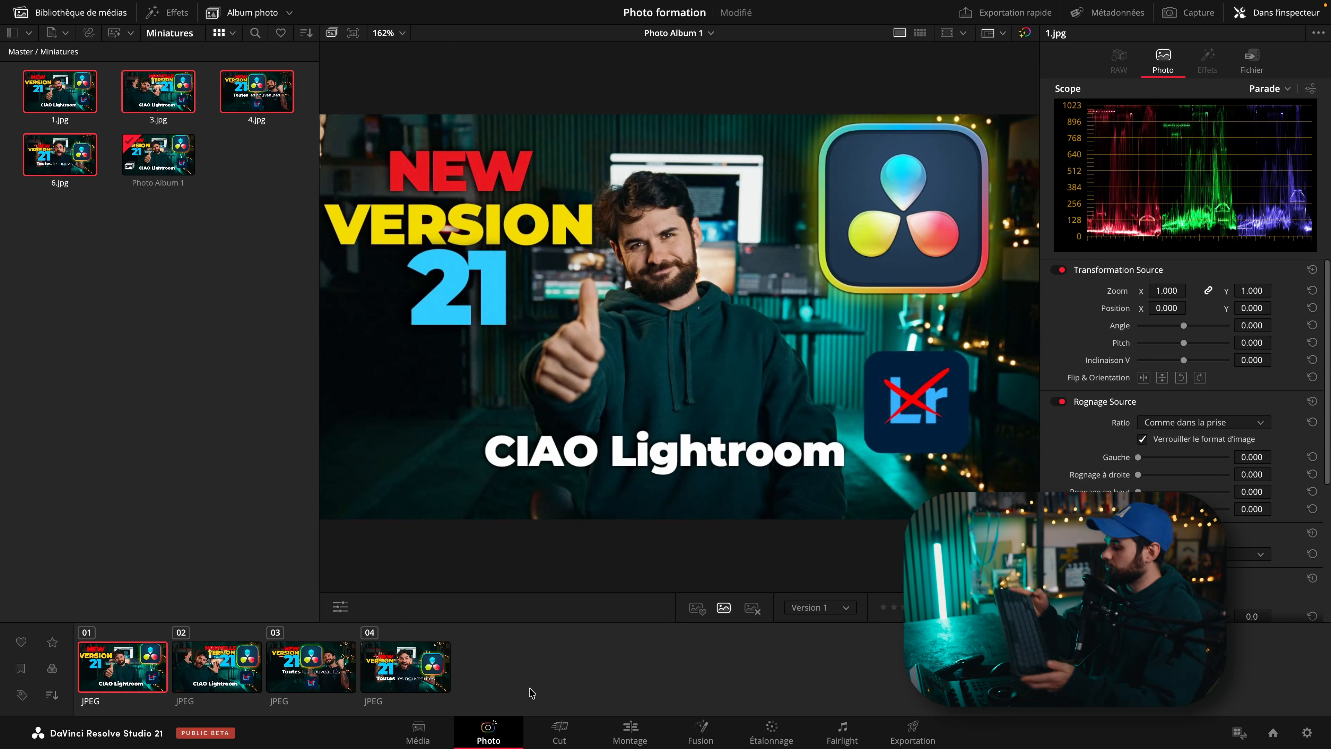
Step back and forth through the album's photos to review each one.
key("Right")
key("Right")
key("Right")
key("Left")
key("Left")
key("Left")
key("Right")
key("Right")
key("Right")
key("Left")
key("Left")
key("Right")
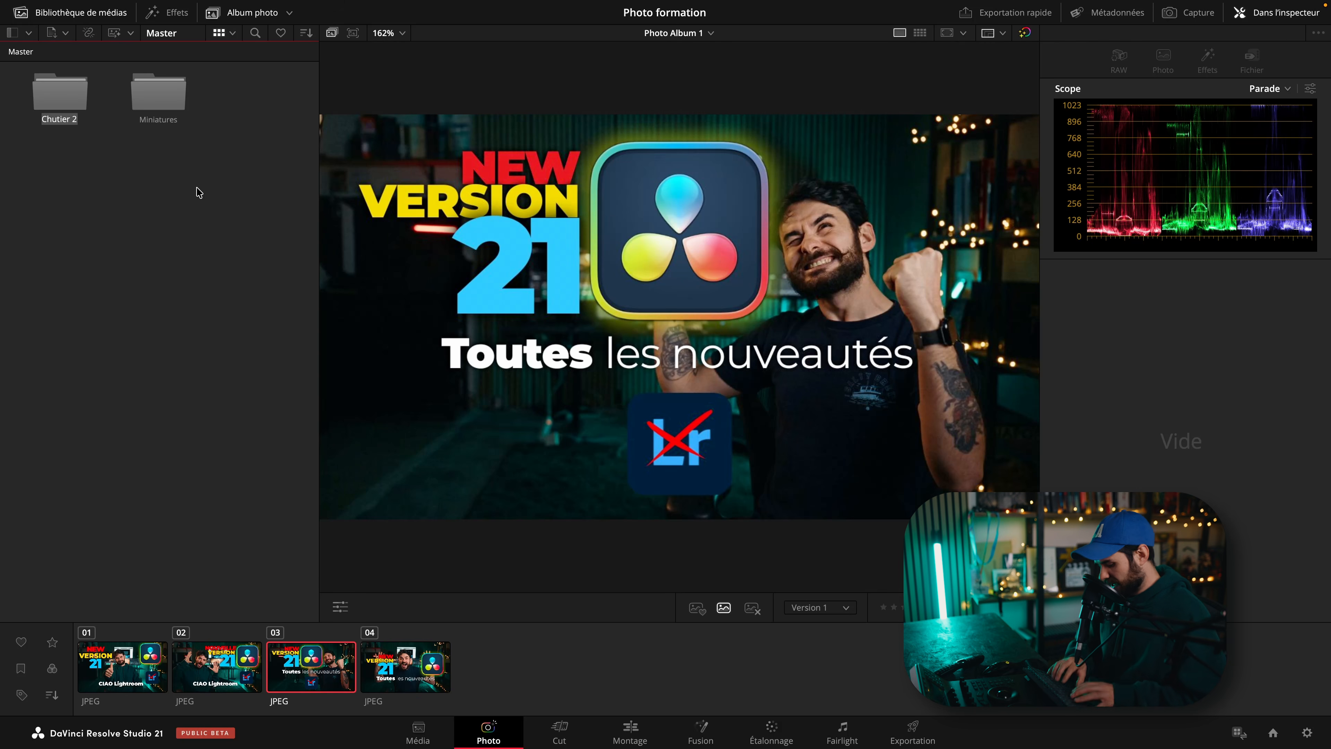
Open the Photos bin, select B0000133.jpeg and show its file metadata in the inspector.
double_click(63, 98)
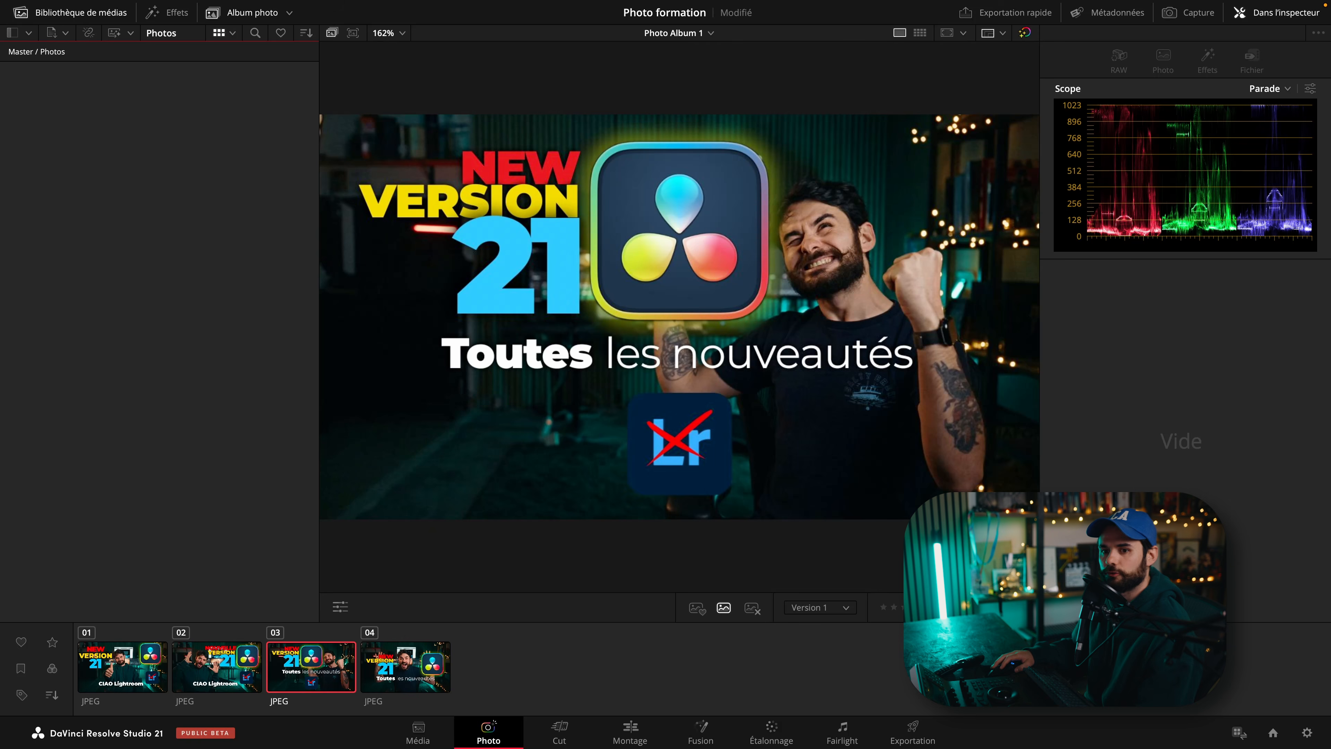
left_click(47, 97)
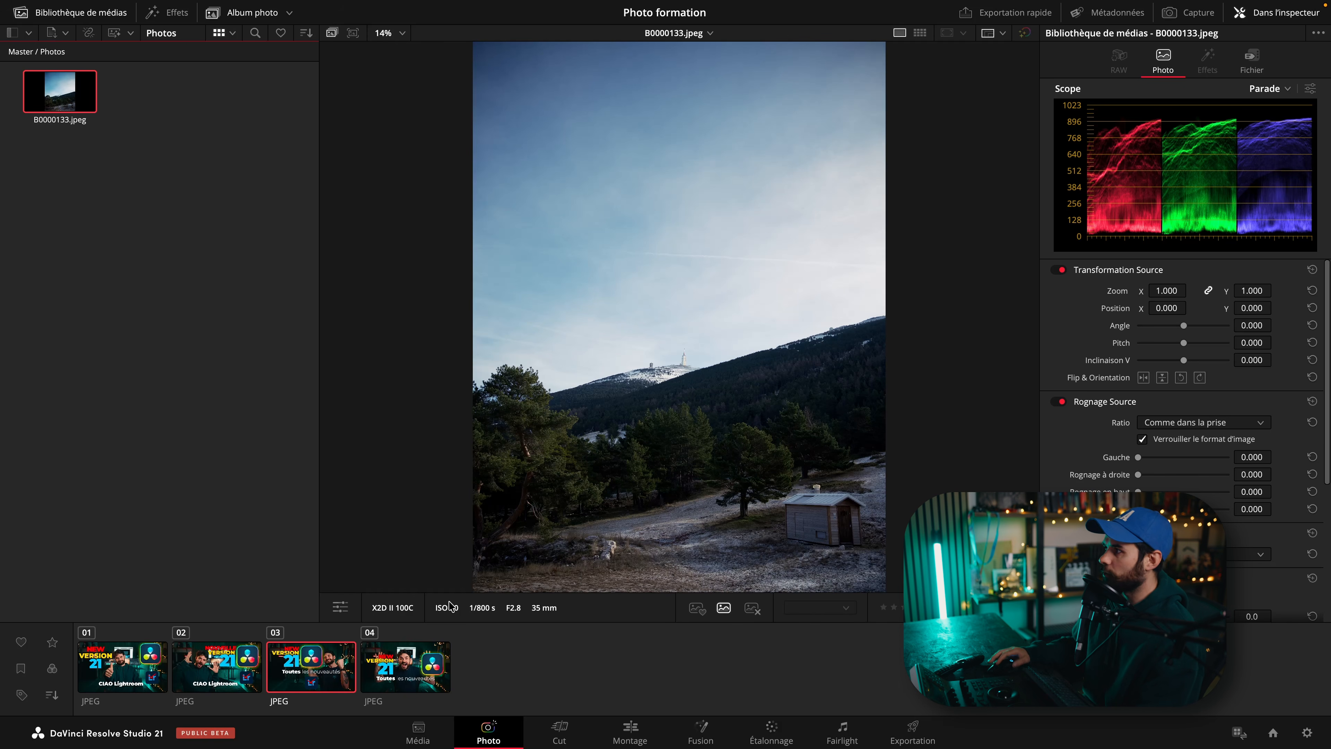
left_click(1262, 56)
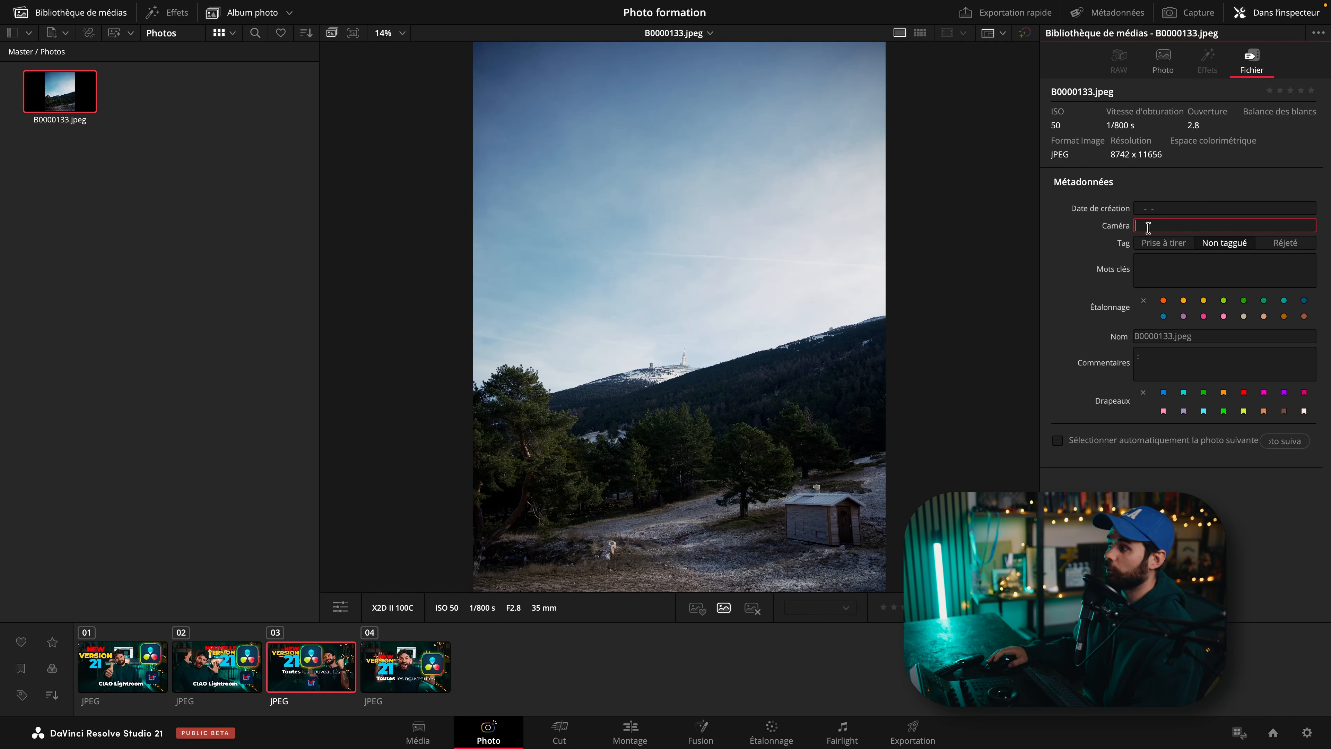
Add the keyword Hasselblad to the photo's metadata.
left_click(1176, 267)
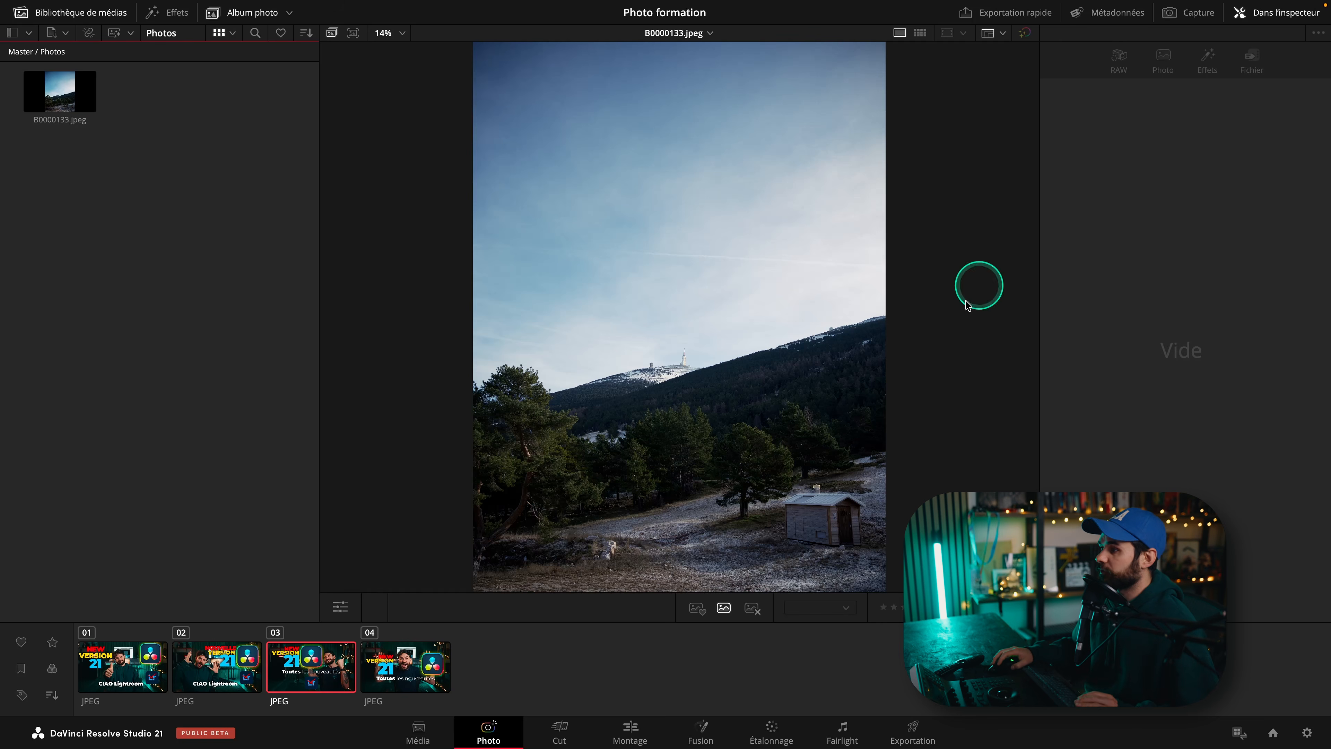
left_click(78, 83)
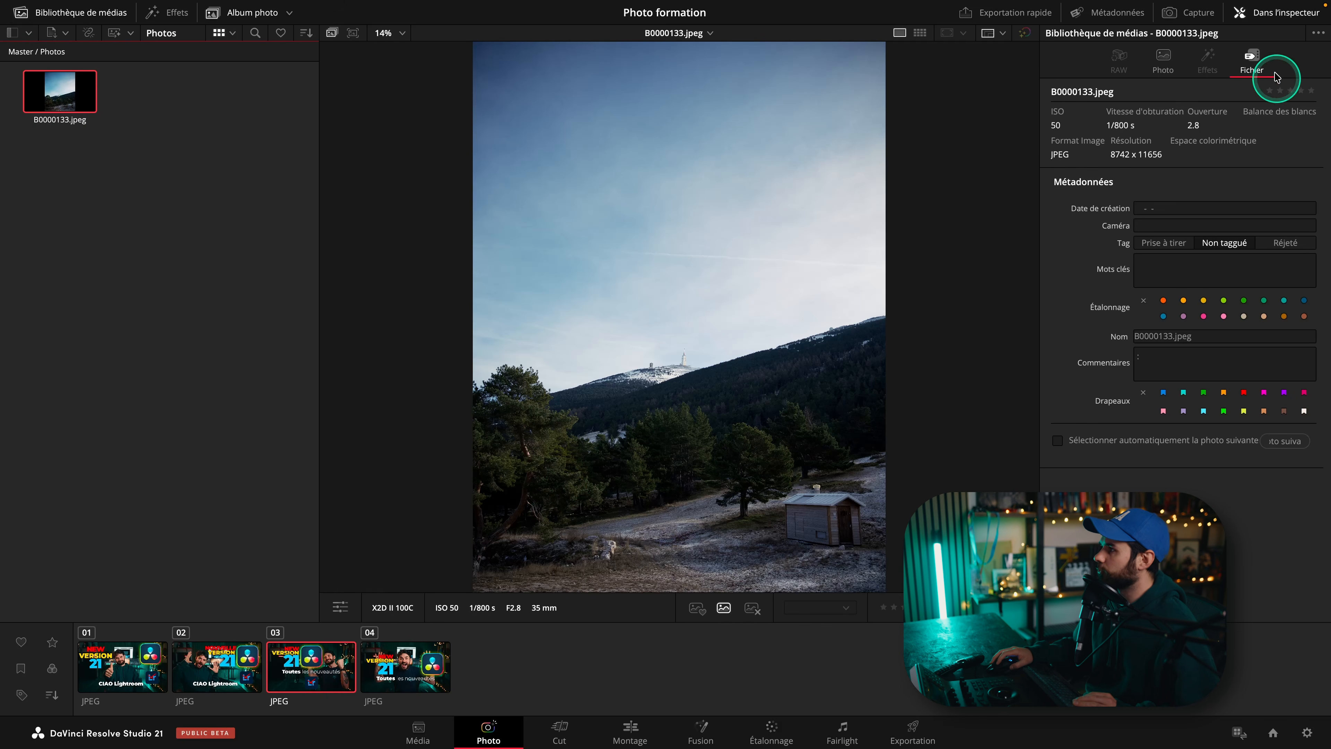
left_click(1174, 266)
type("Hasselblad")
key("Return")
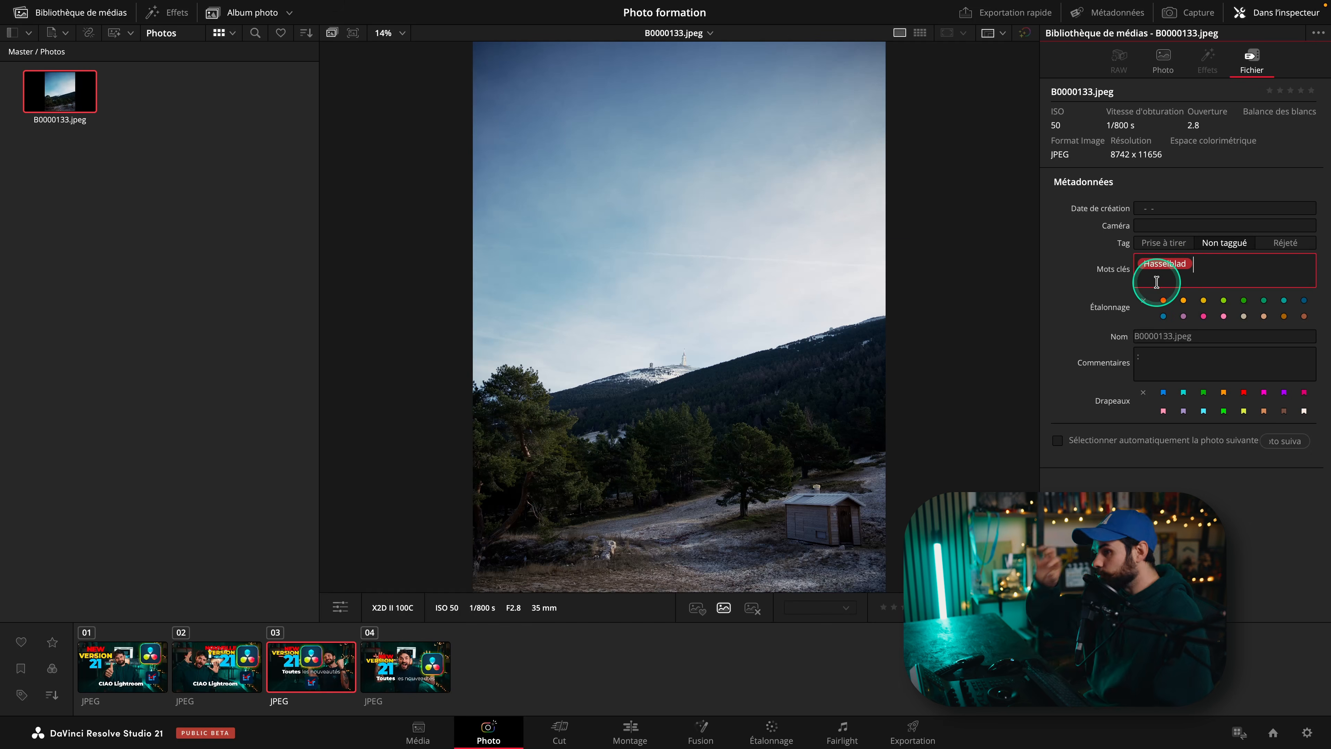
Filter the photo album by the Hasselblad keyword.
left_click(186, 443)
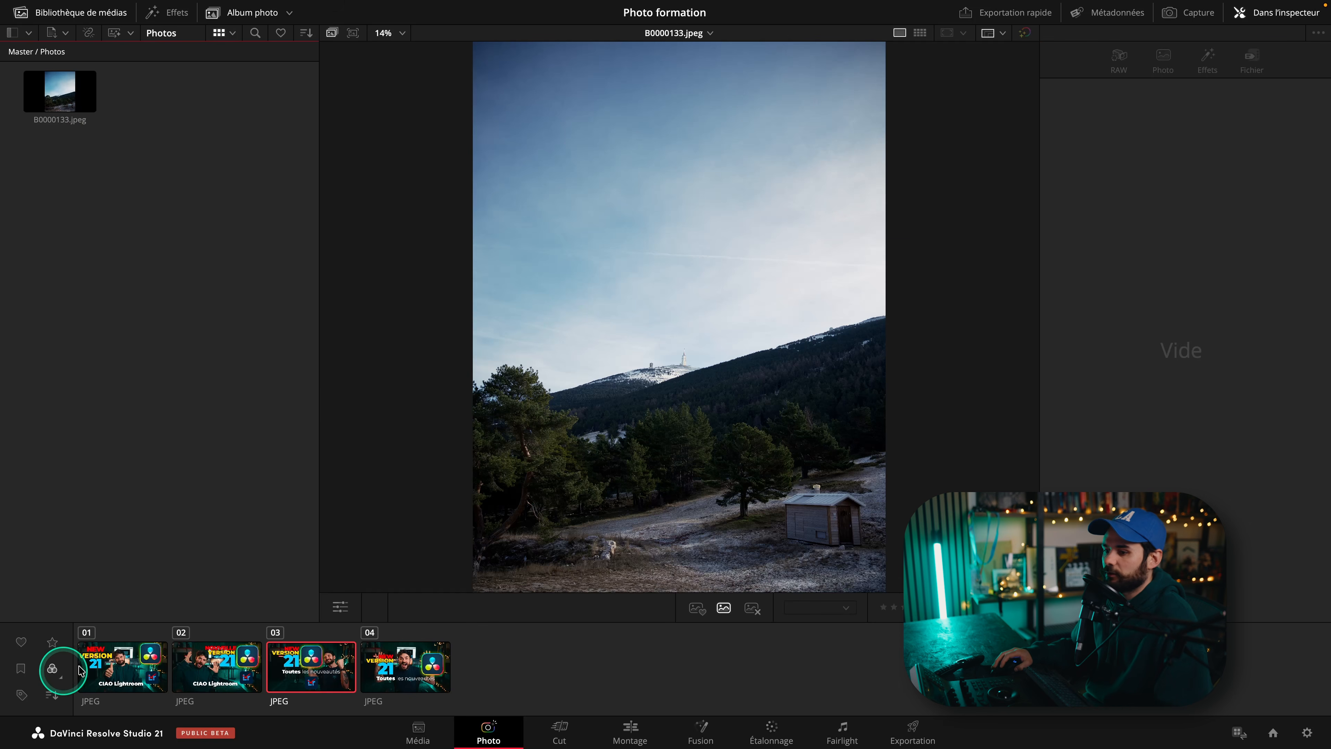
left_click(18, 696)
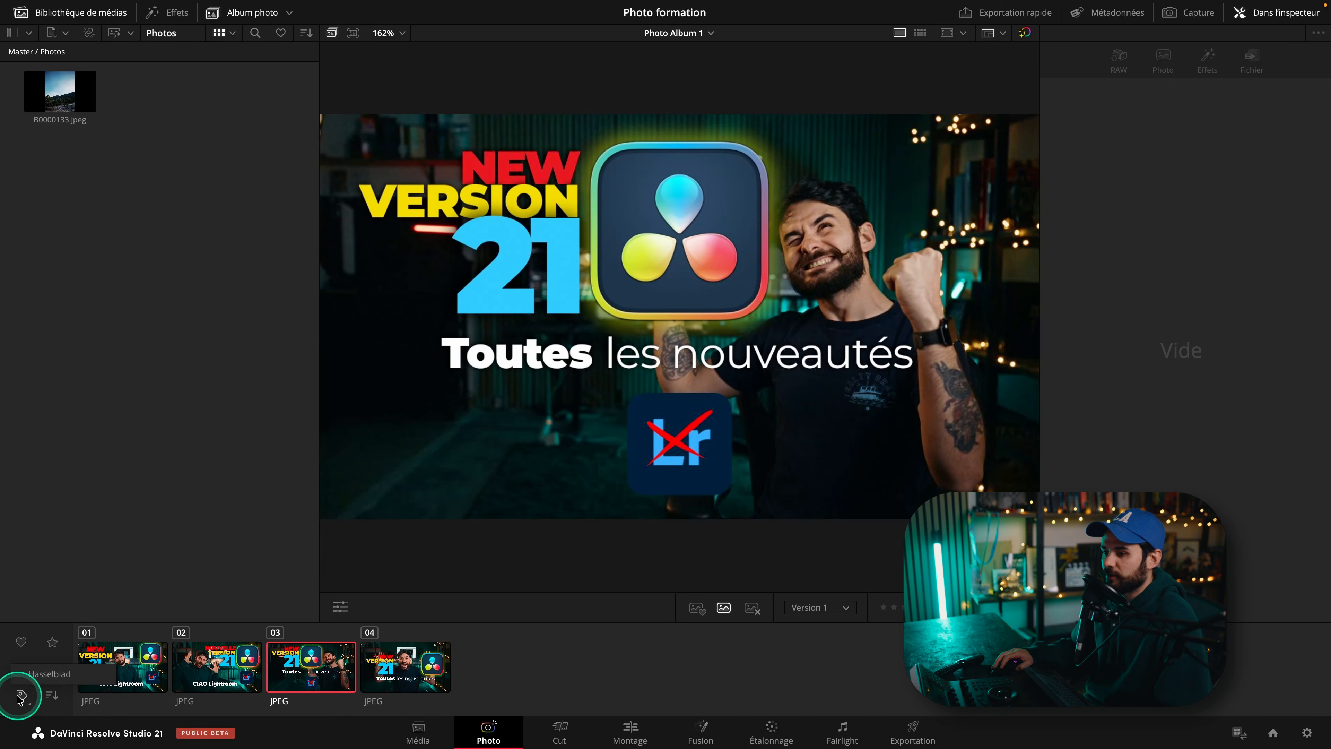
left_click(55, 676)
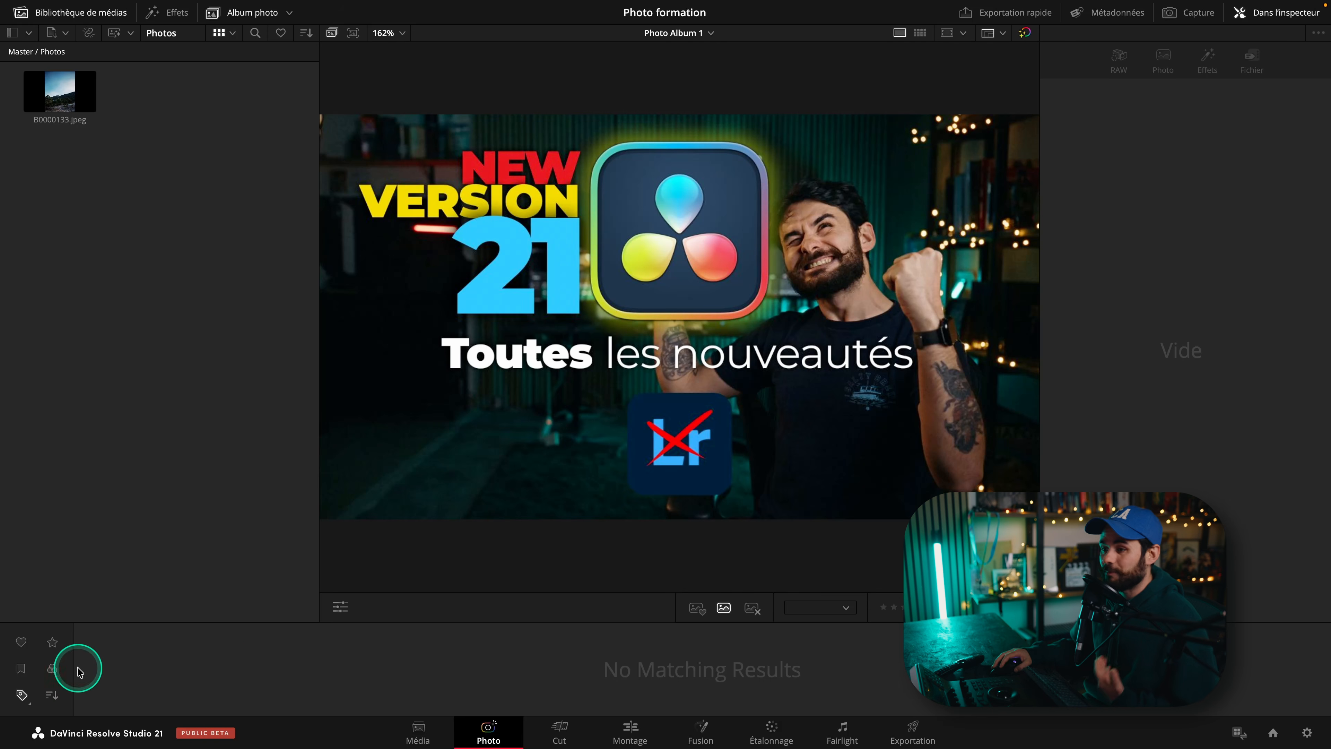
Add B0000133.jpeg to the photo album and filter the album by the keyword again.
left_click_drag(163, 276, 35, 115)
left_click(141, 237)
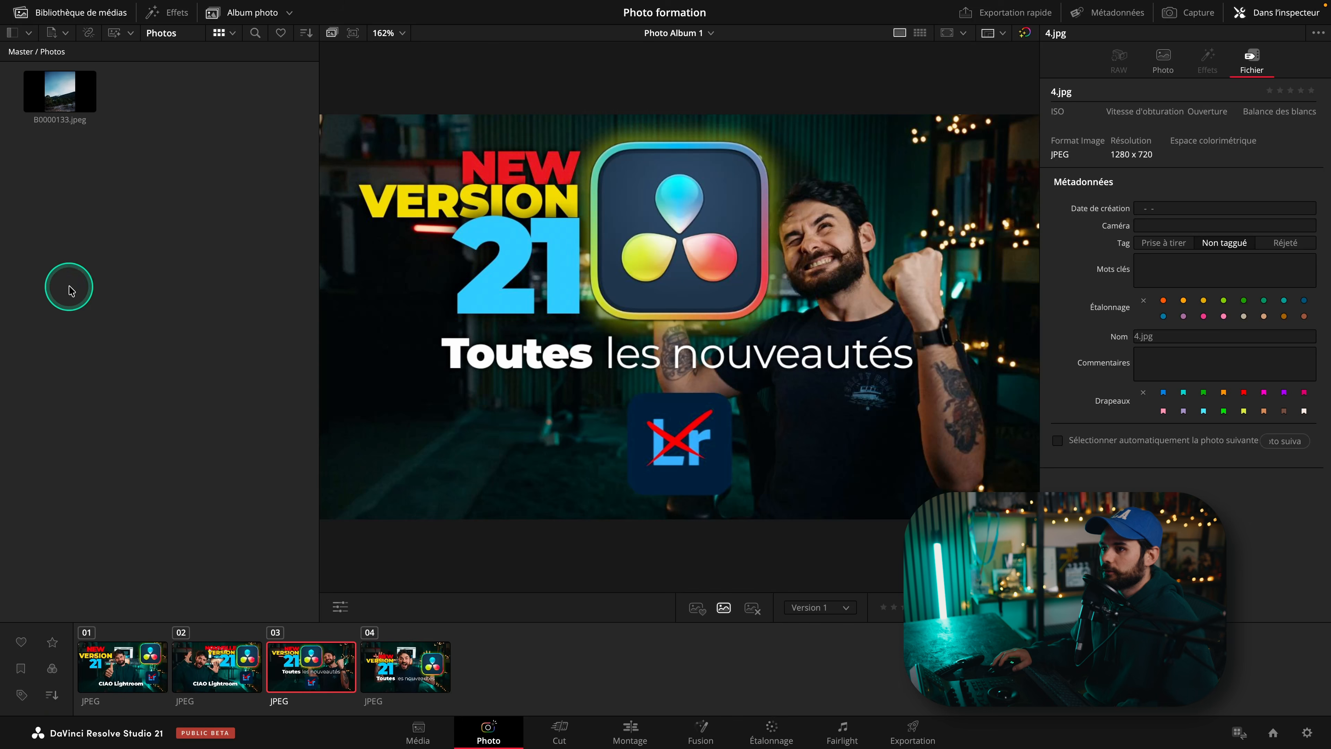
left_click(72, 287)
left_click_drag(59, 102, 524, 663)
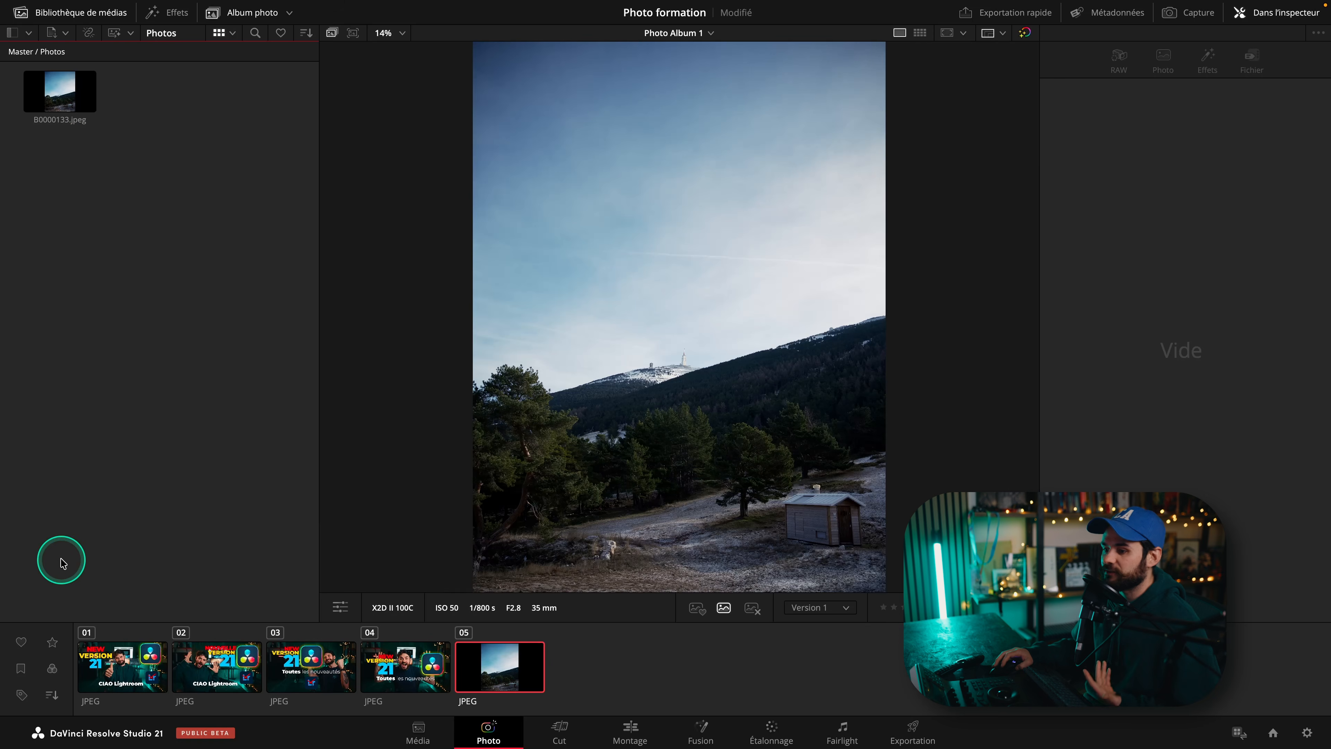
left_click(22, 697)
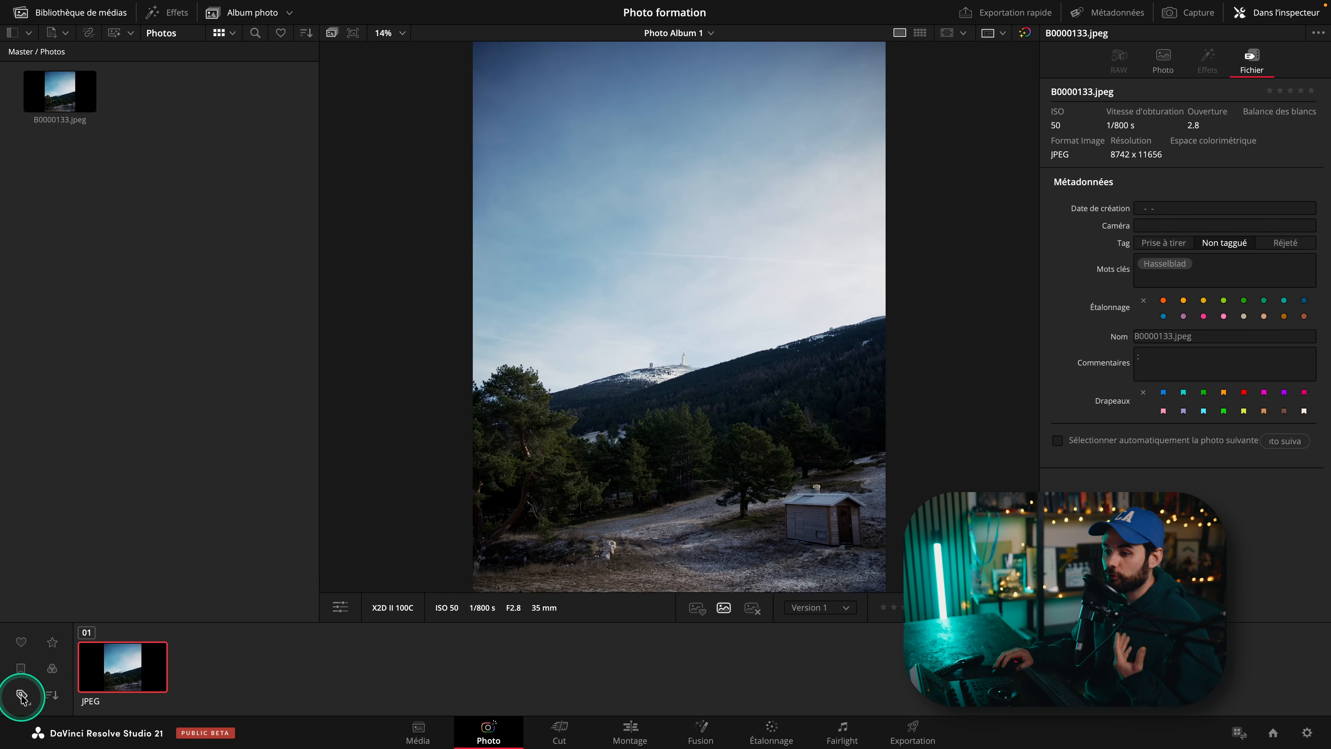
Rate the photo five stars and filter the album to show only five-star photos.
mouse_move(152, 687)
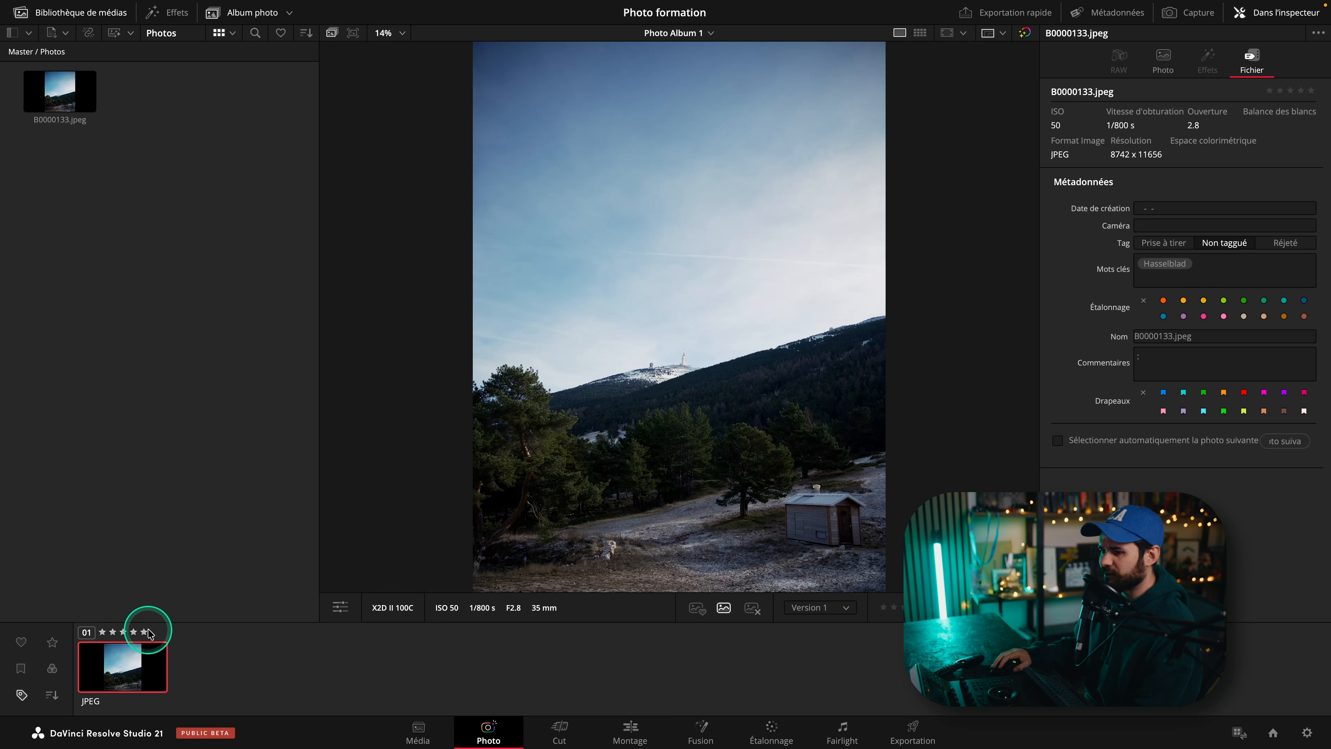
left_click(144, 632)
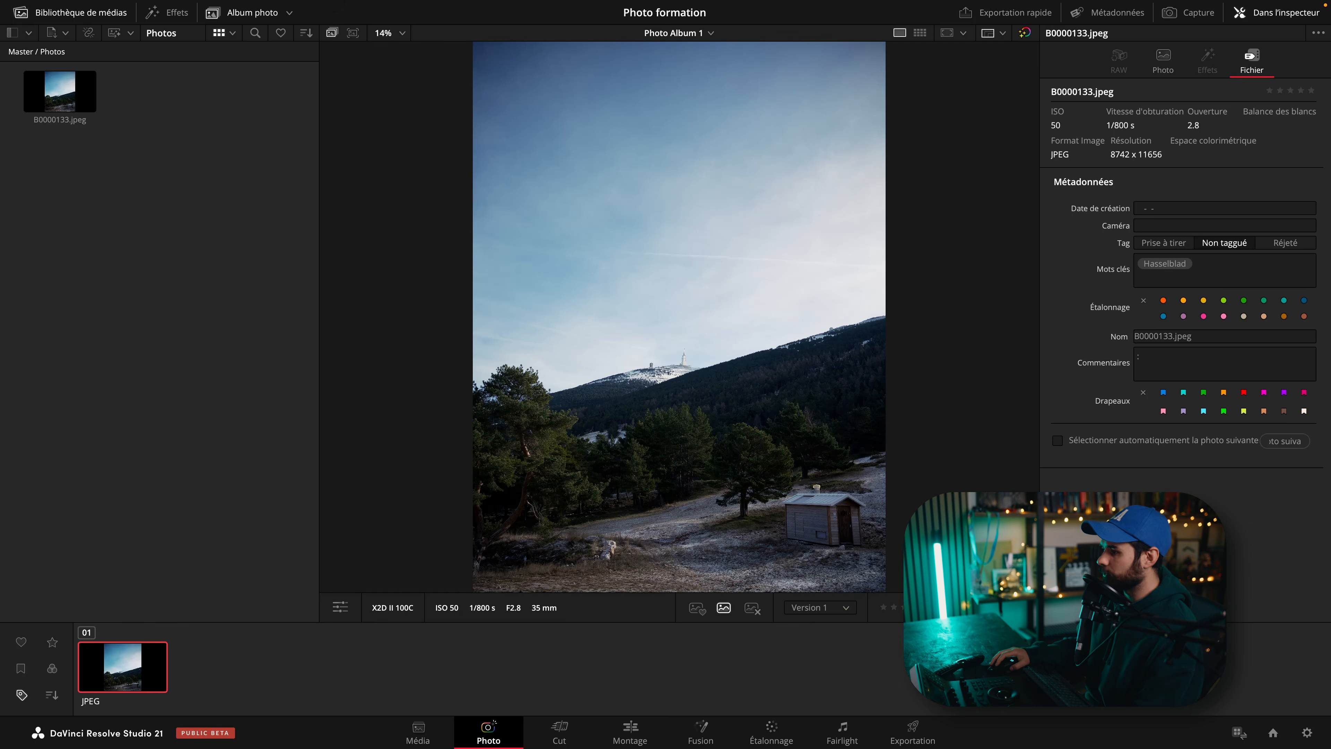
left_click(52, 641)
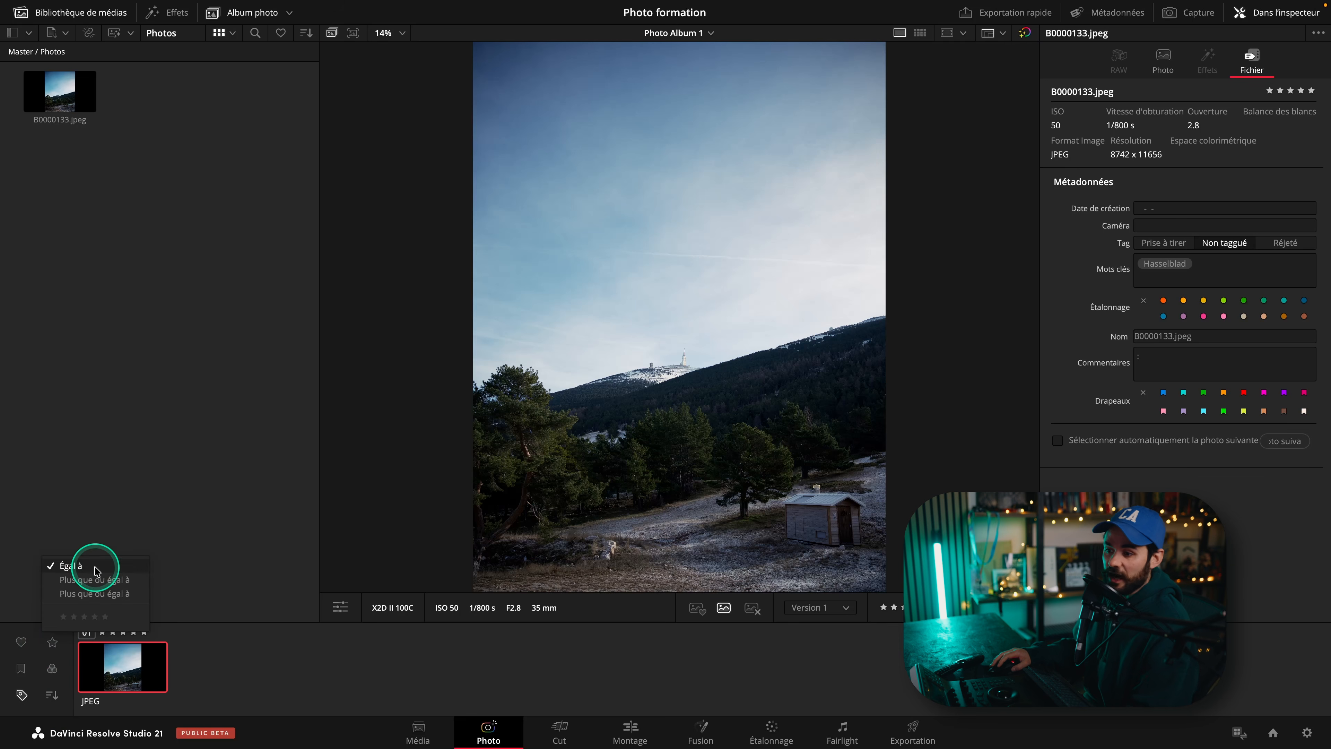
left_click(105, 620)
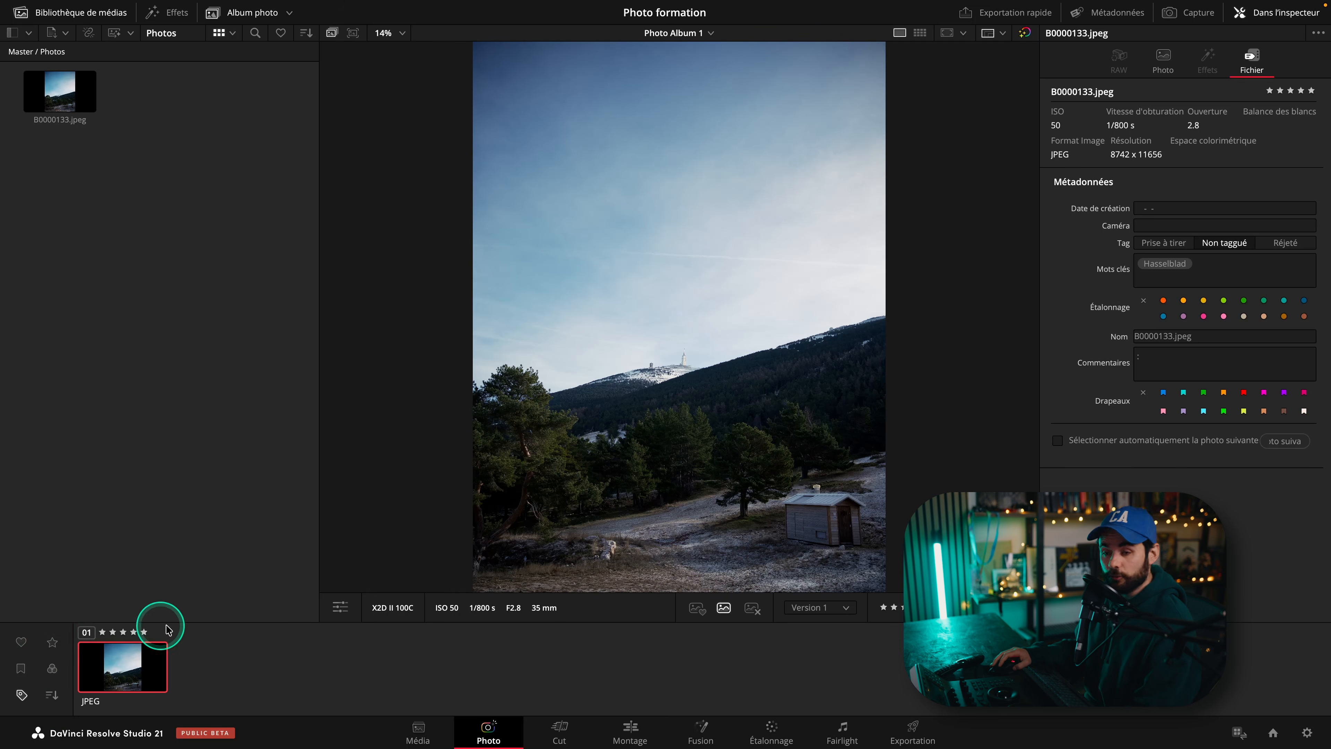
Change the photo's rating to four stars and give it the Bleu colour label.
left_click(882, 607)
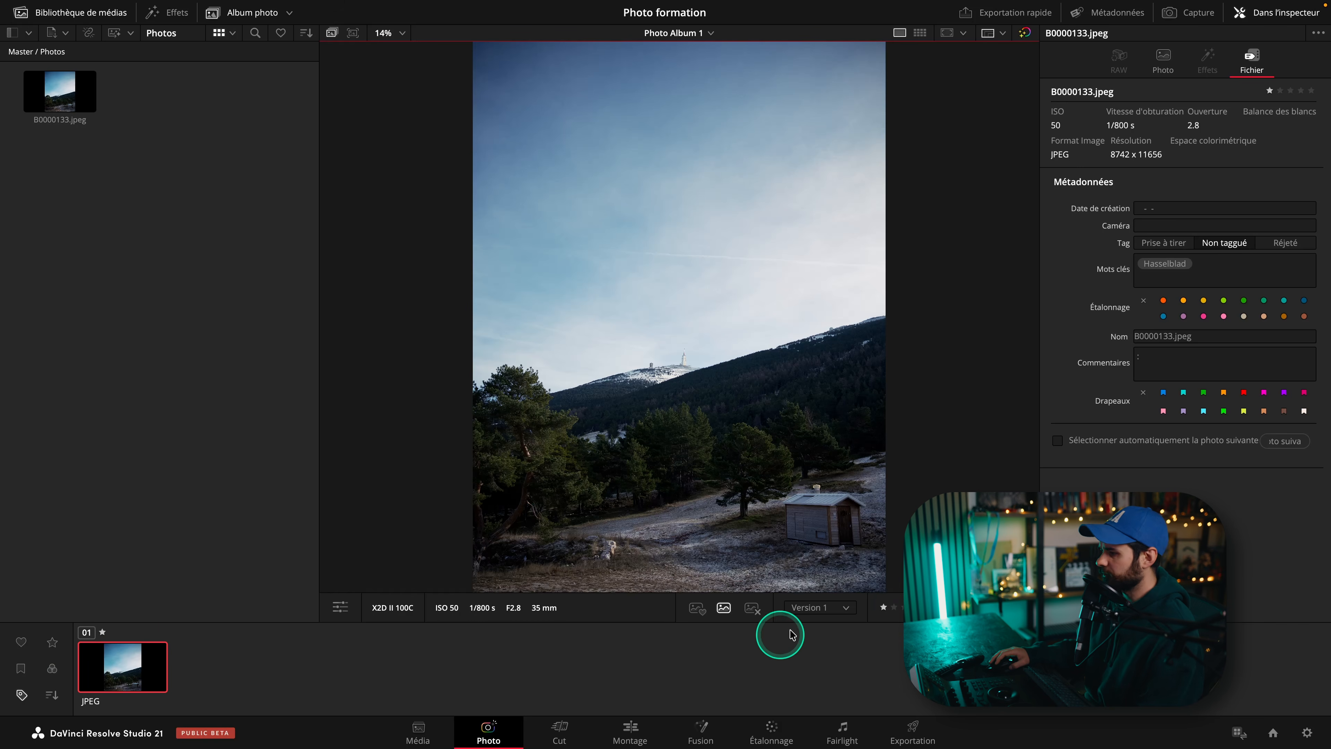
left_click(914, 607)
left_click(966, 610)
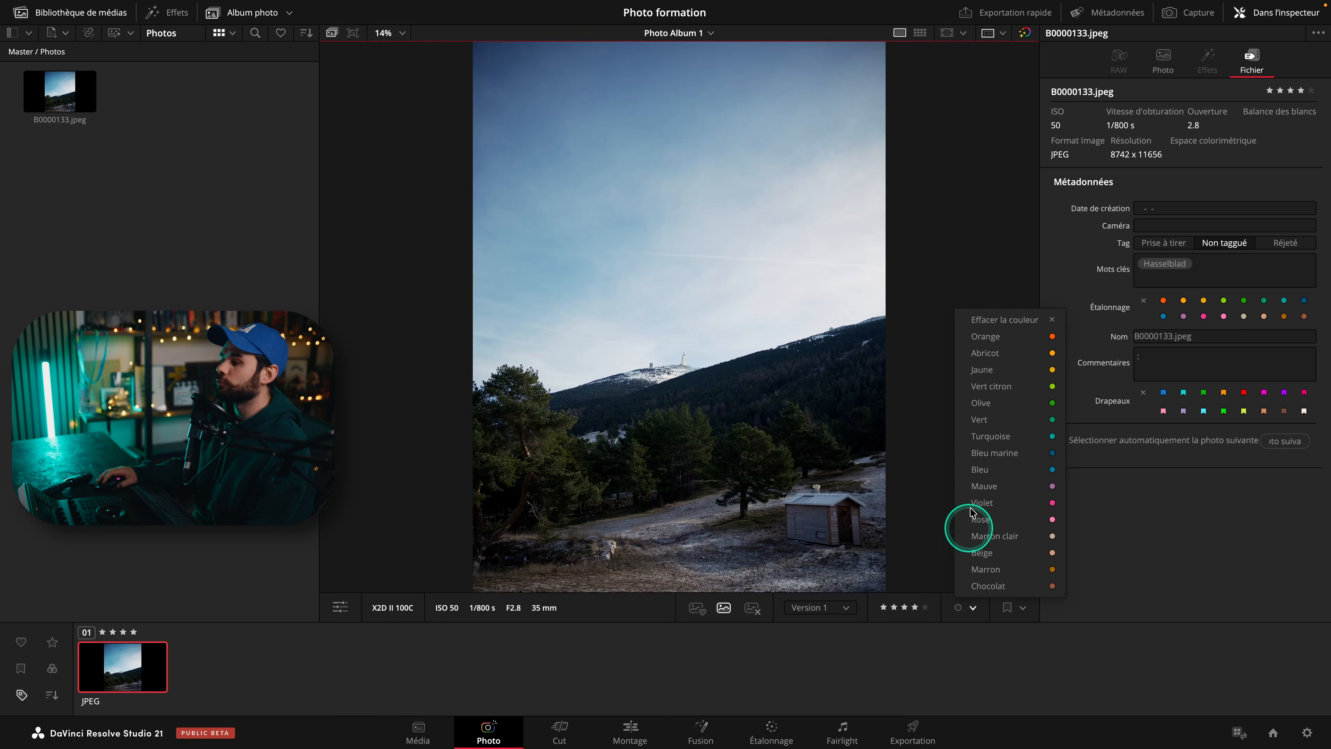
left_click(985, 466)
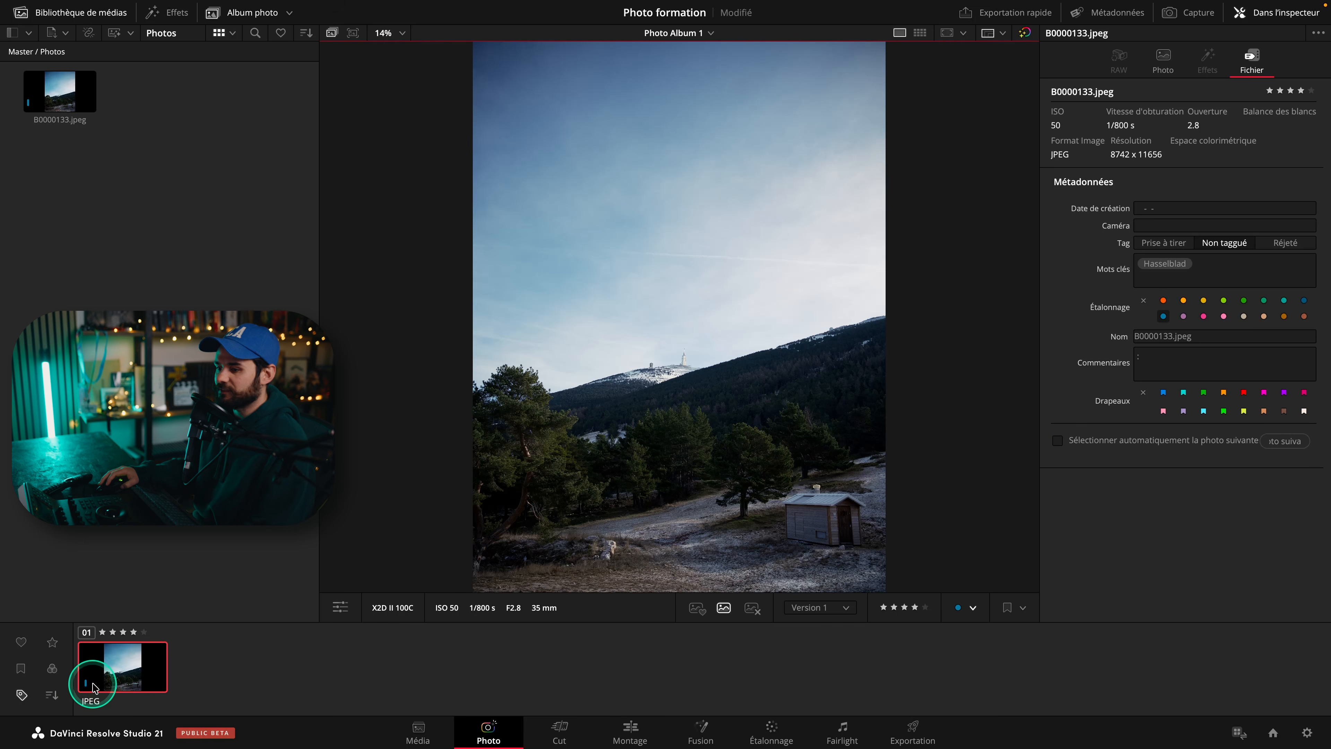
Flag the photo and filter the album by flag colour.
left_click(1020, 607)
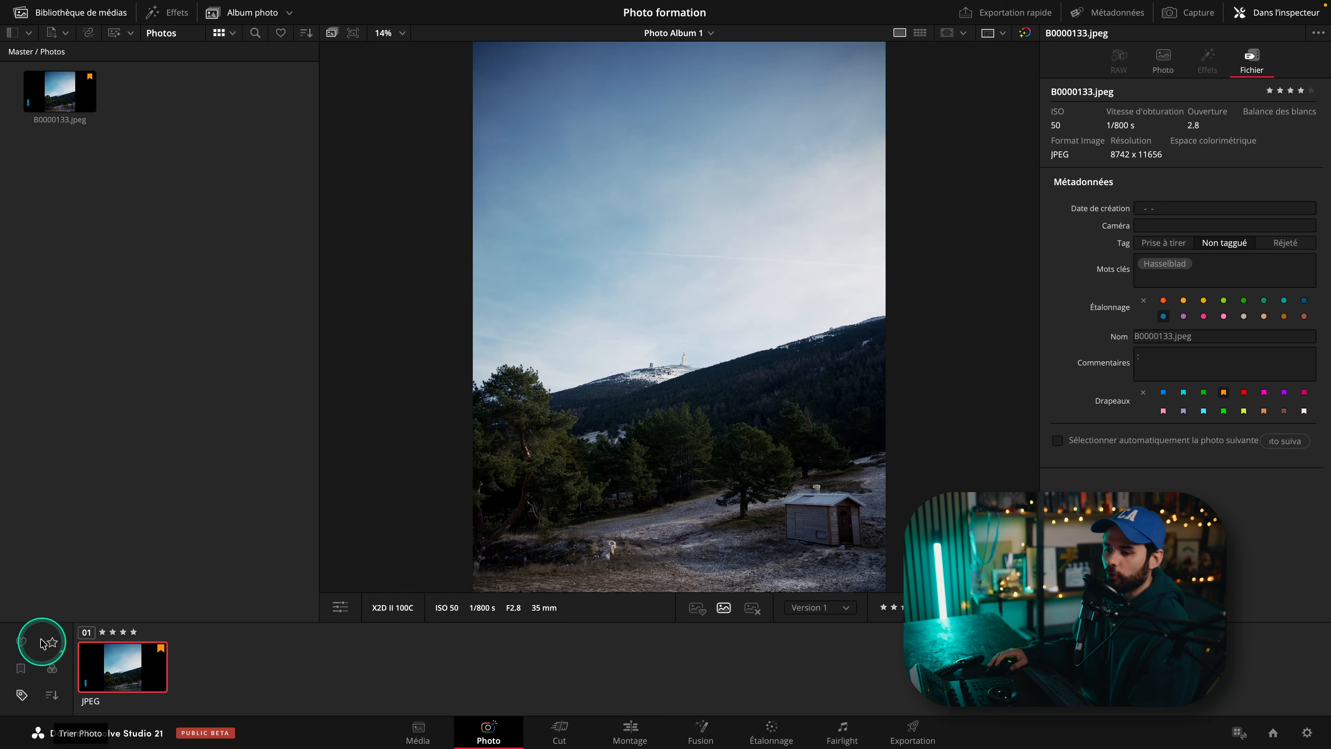
left_click(21, 669)
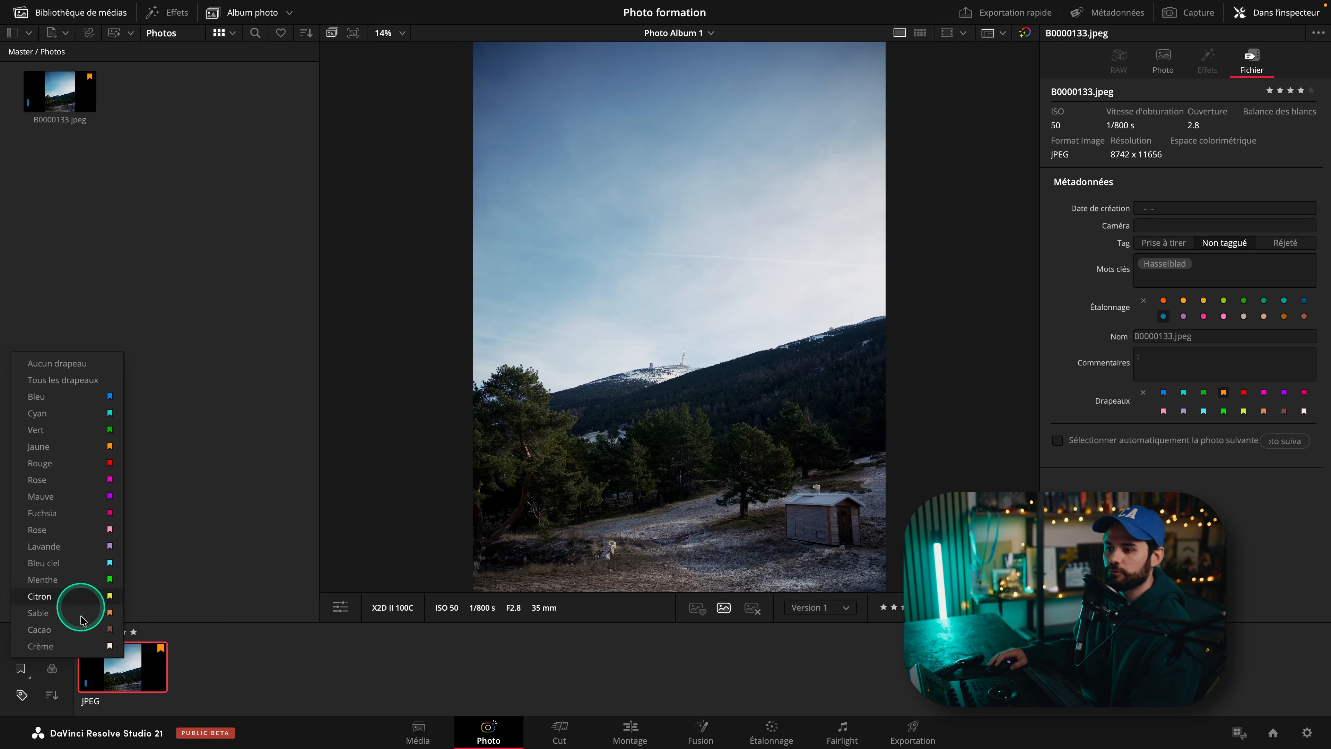
left_click(71, 489)
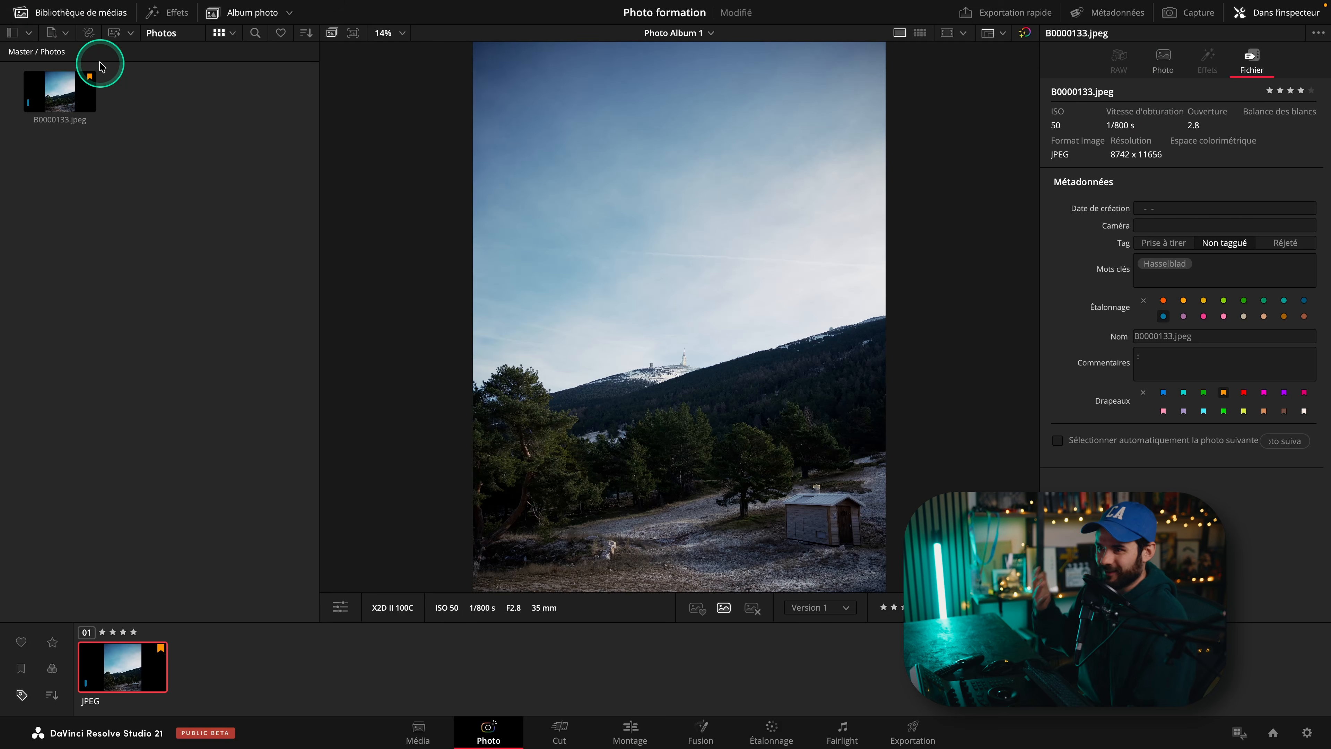
Open a new smart bin dialog and examine its rule field and condition options before cancelling it.
left_click(27, 35)
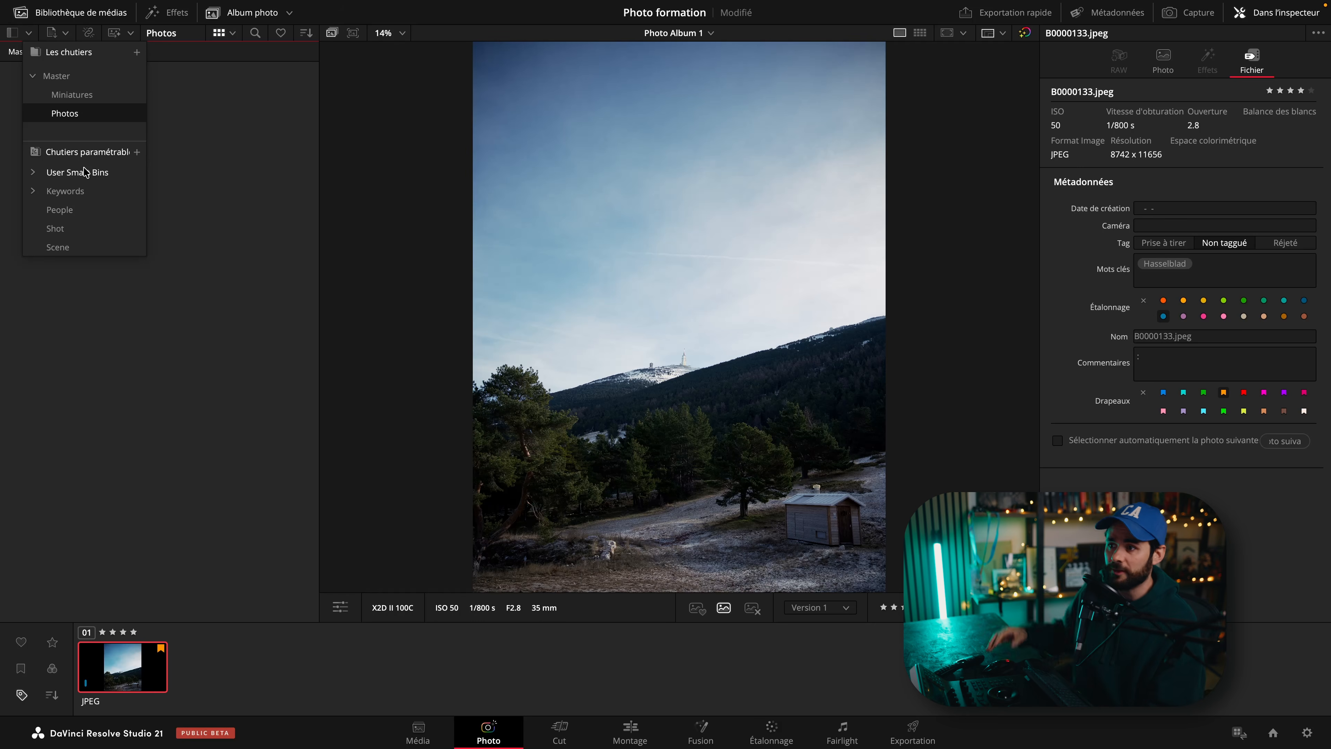
left_click(136, 152)
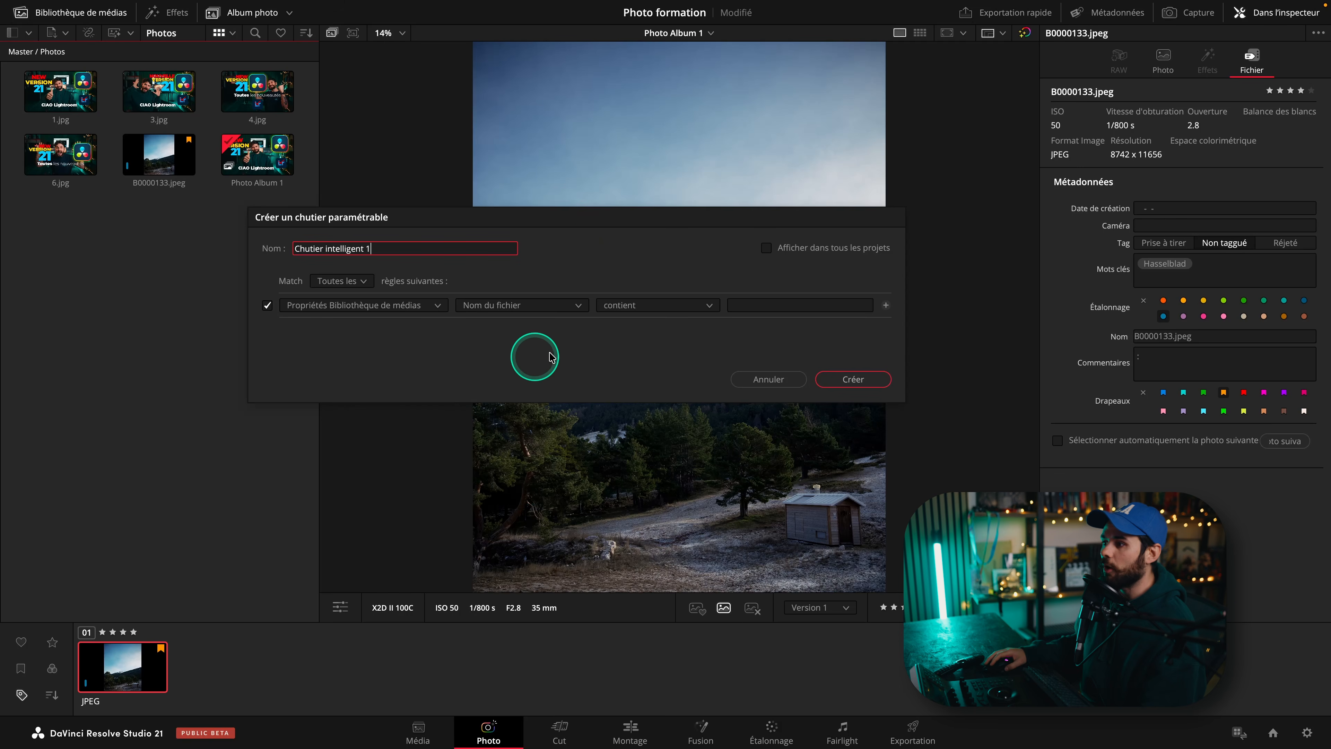
left_click(644, 309)
left_click(645, 309)
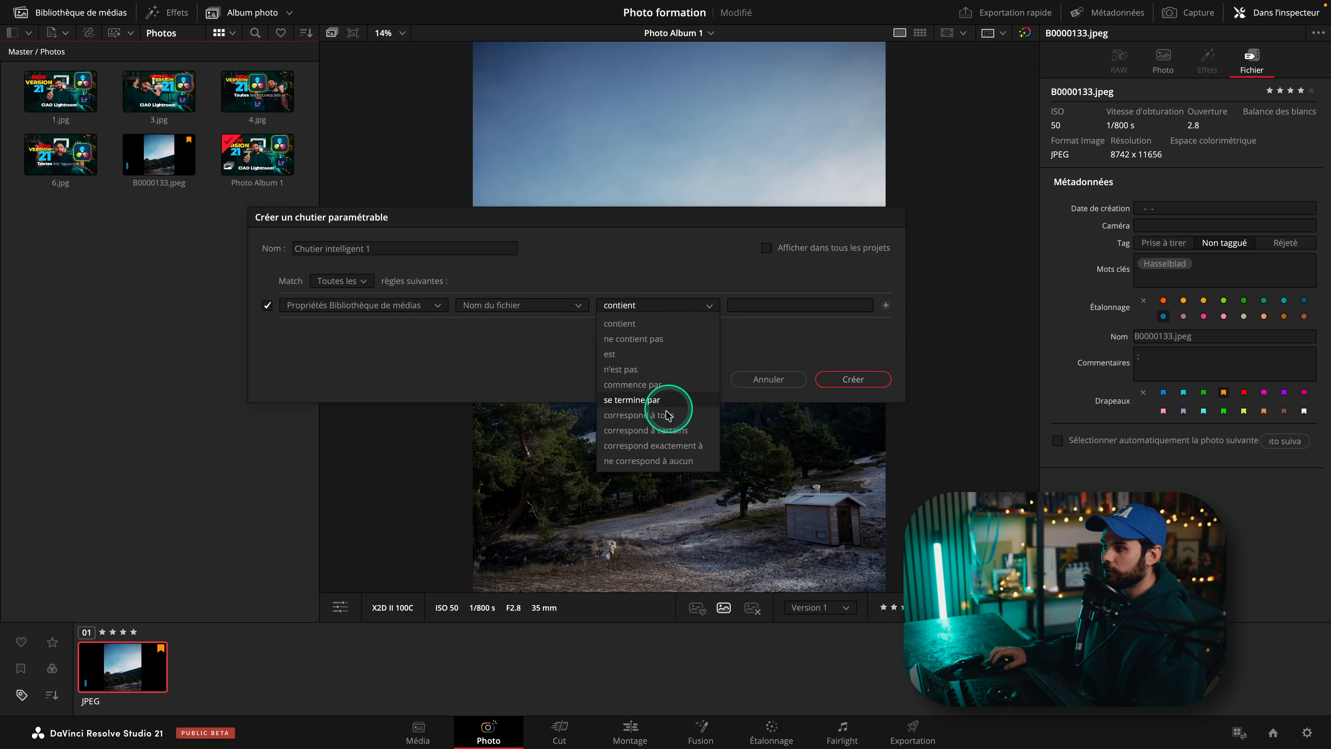
left_click(524, 305)
scroll(548, 388, "down", 4)
scroll(550, 386, "down", 5)
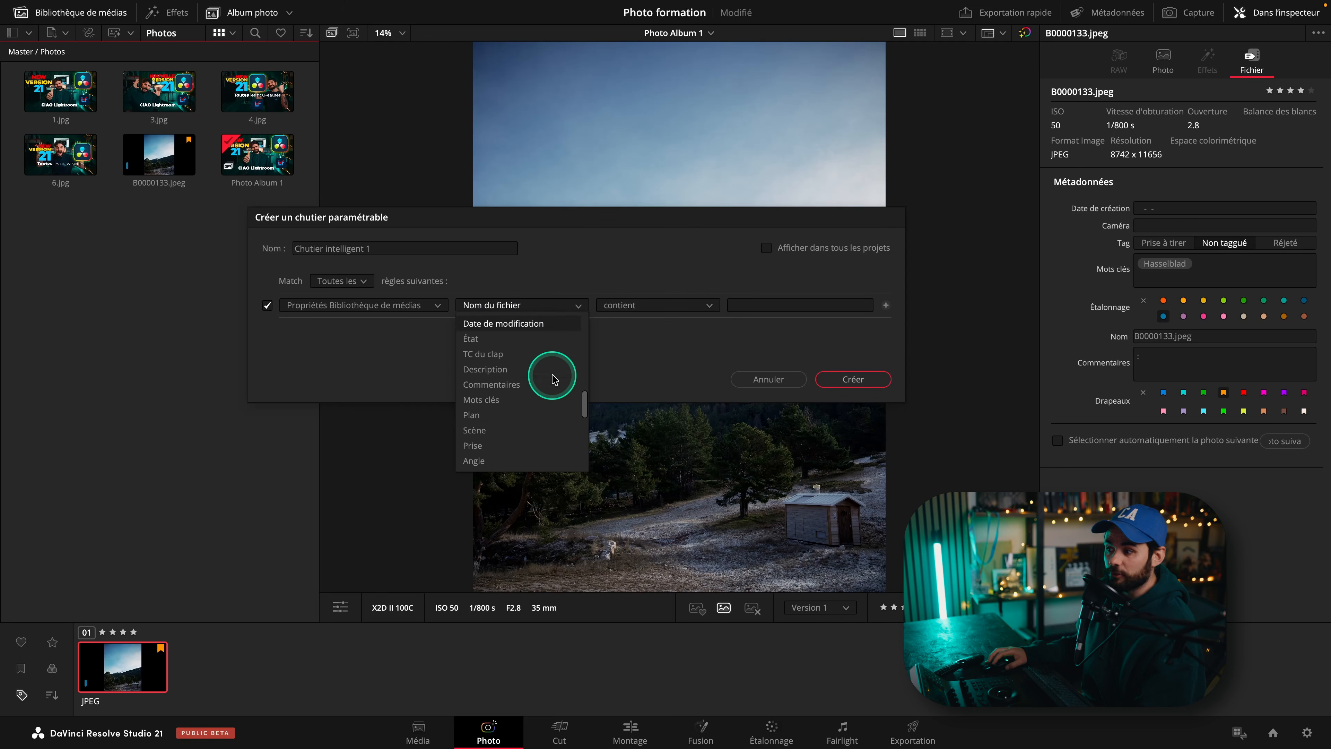
left_click(436, 359)
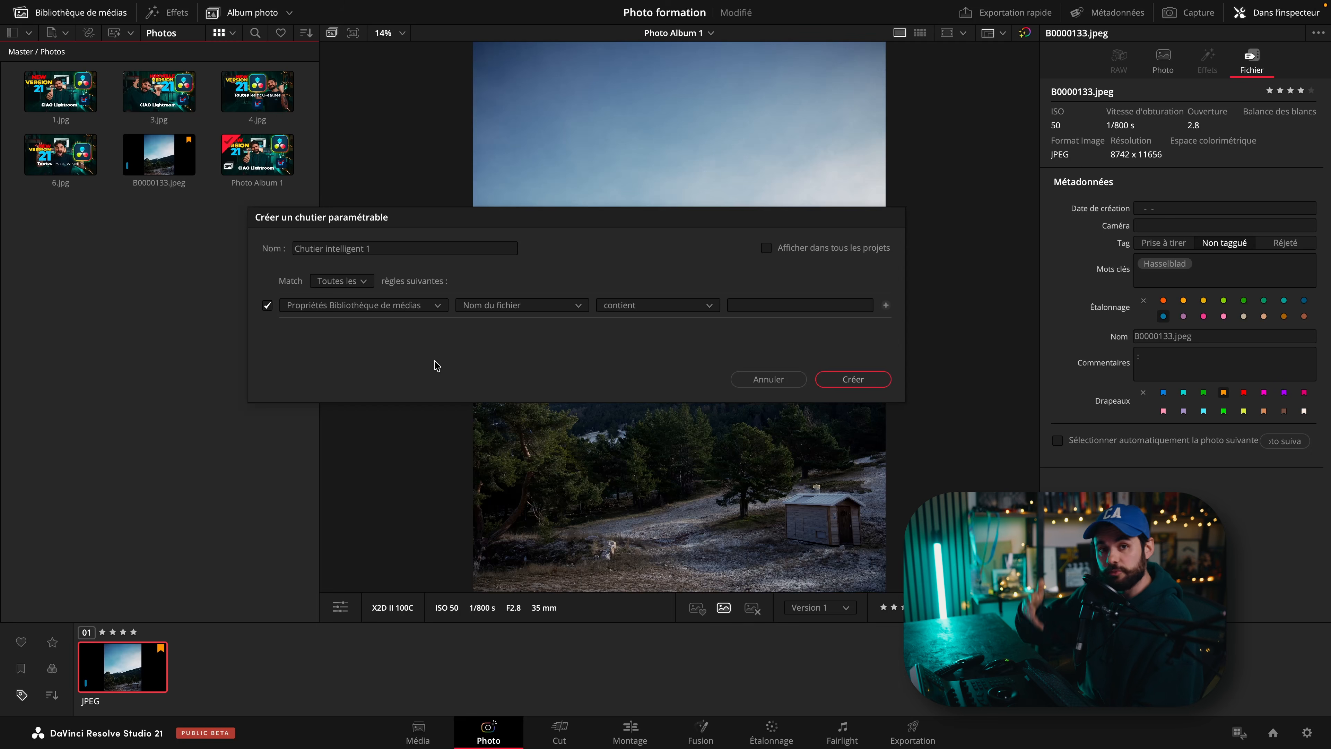
left_click(437, 365)
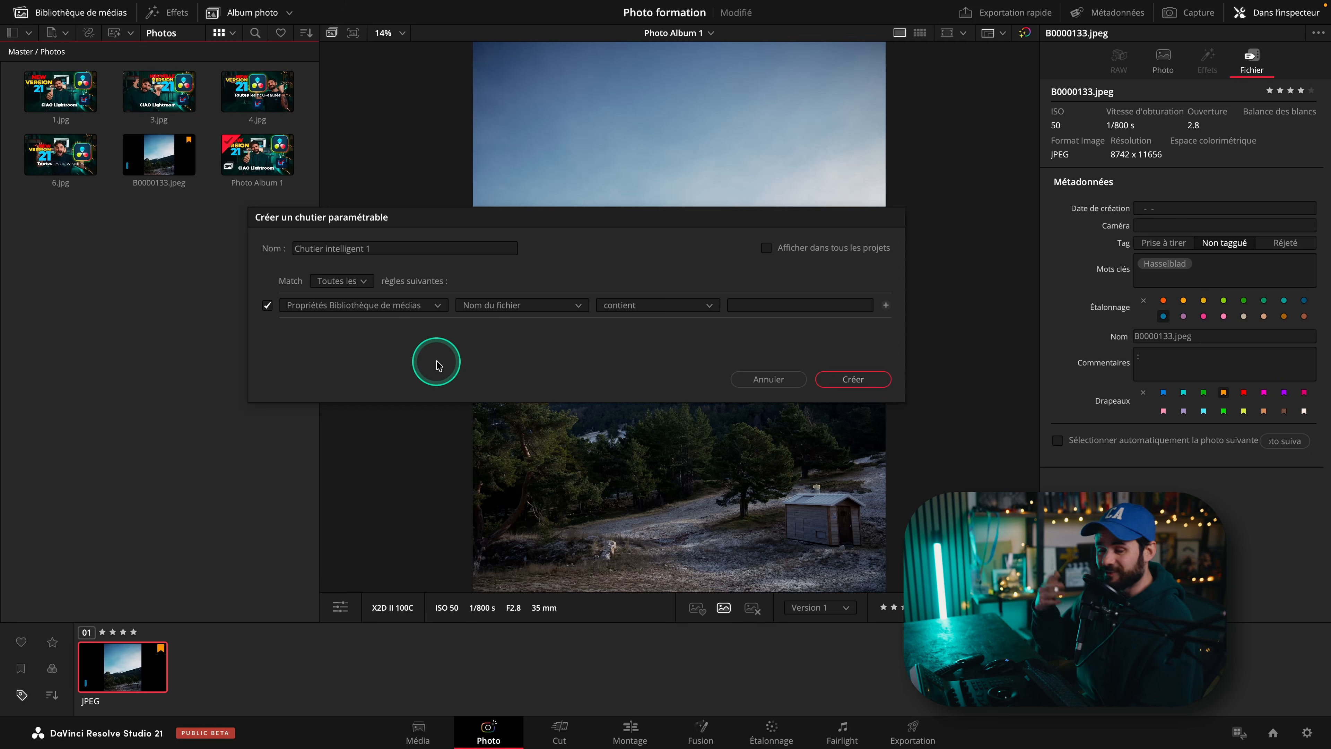
left_click(766, 379)
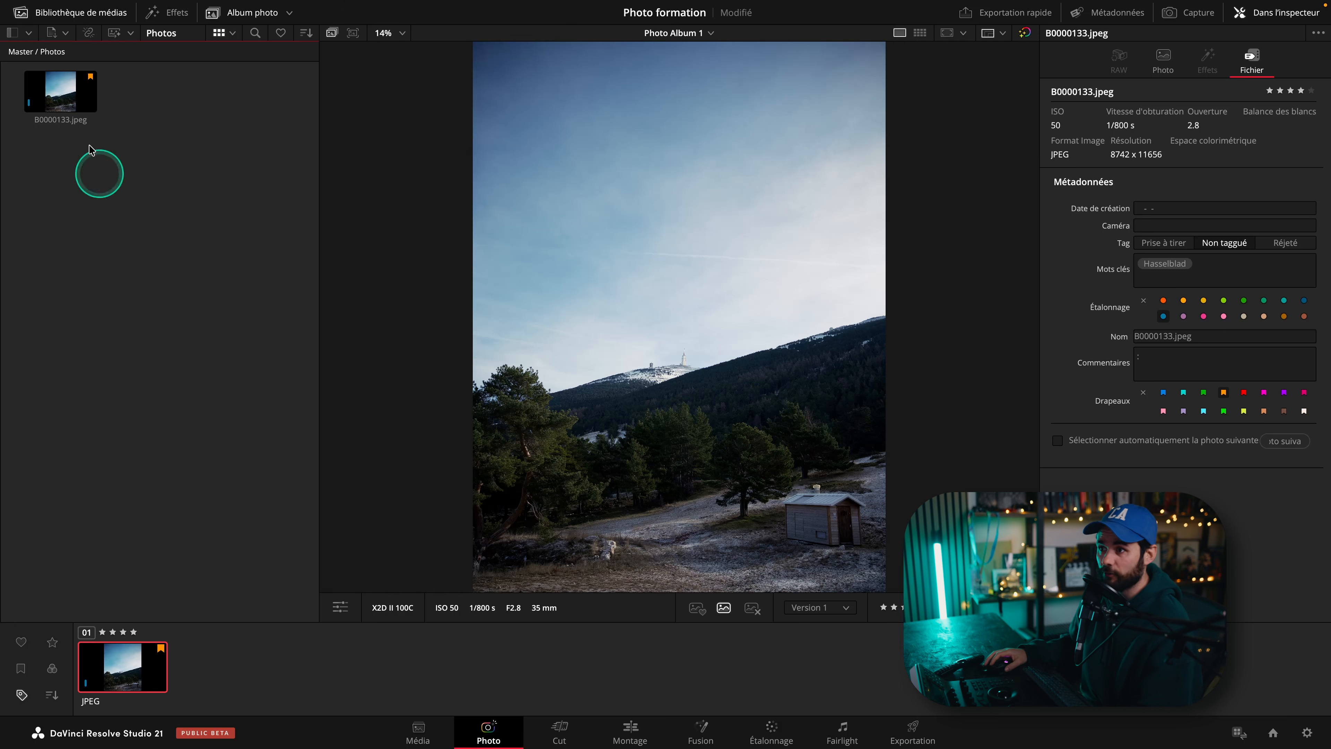
Review the AI Clip Analysis options and the bin search field without running any analysis.
left_click(119, 34)
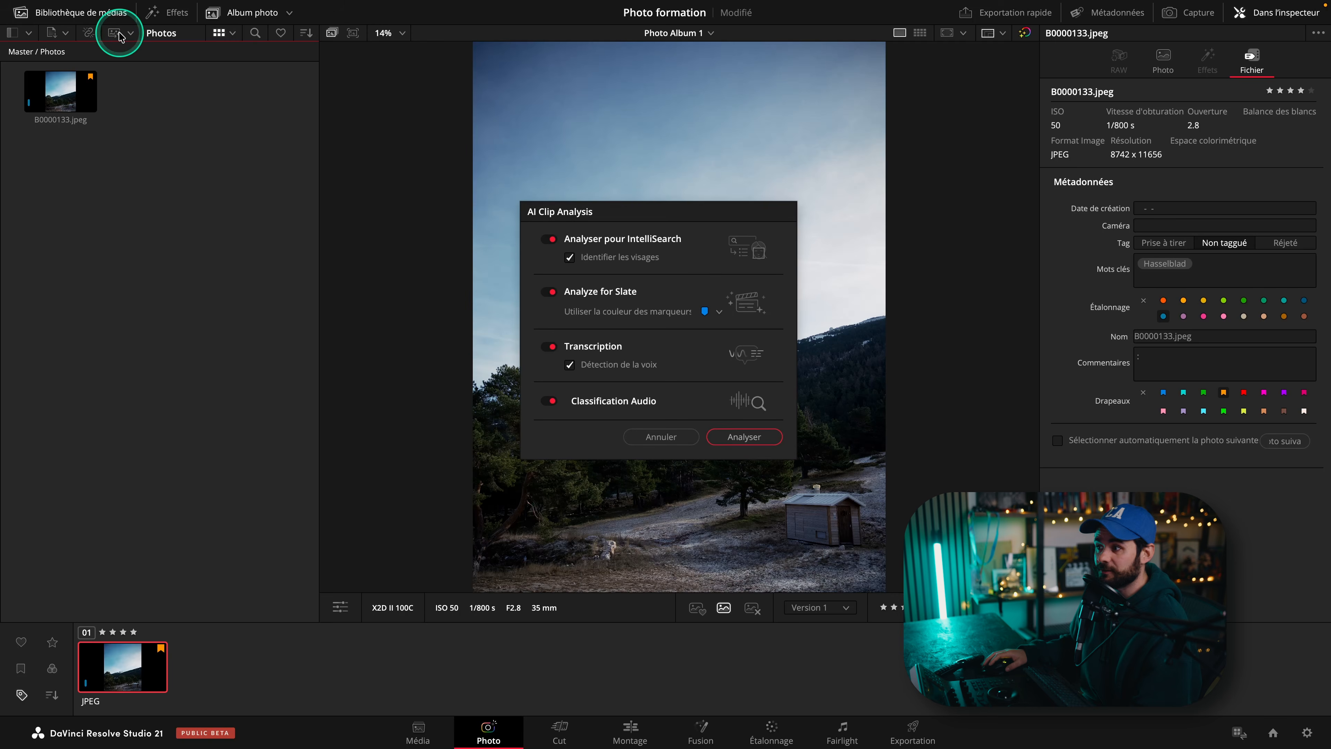
left_click(634, 224)
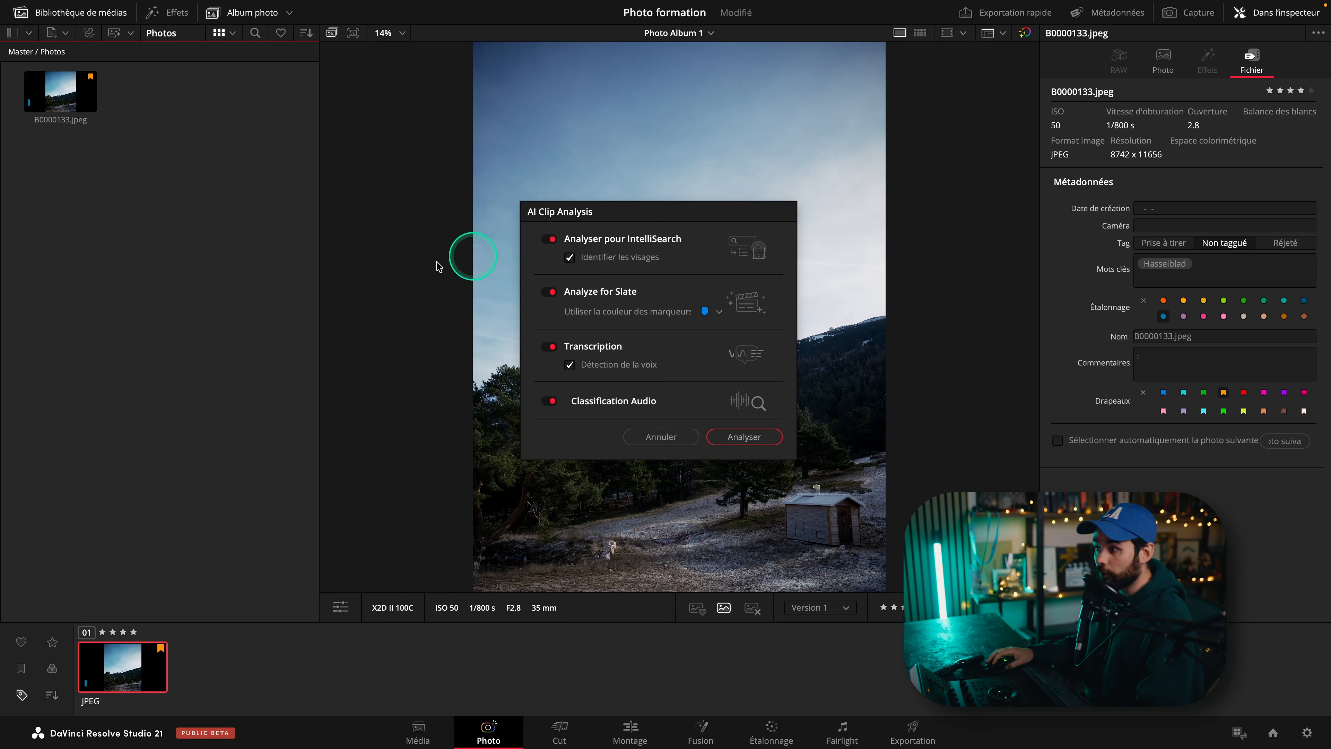
left_click(655, 436)
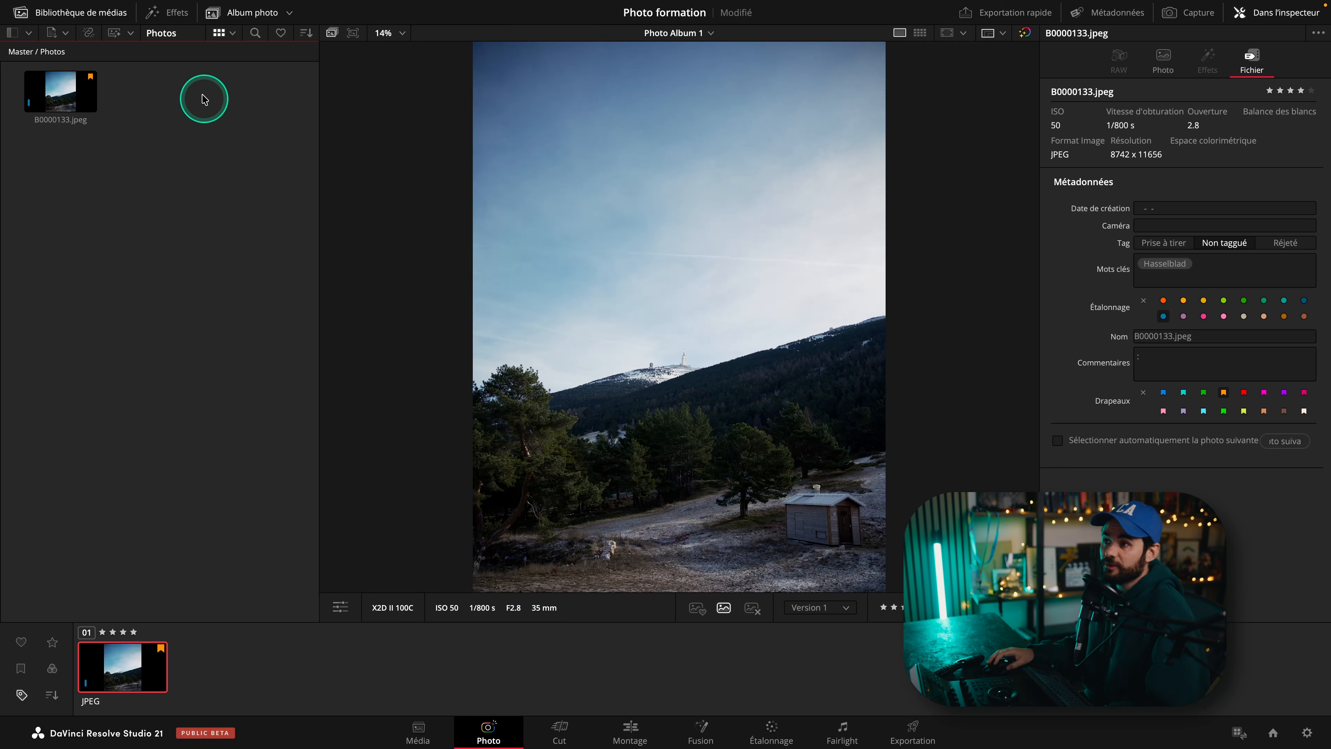
left_click(255, 33)
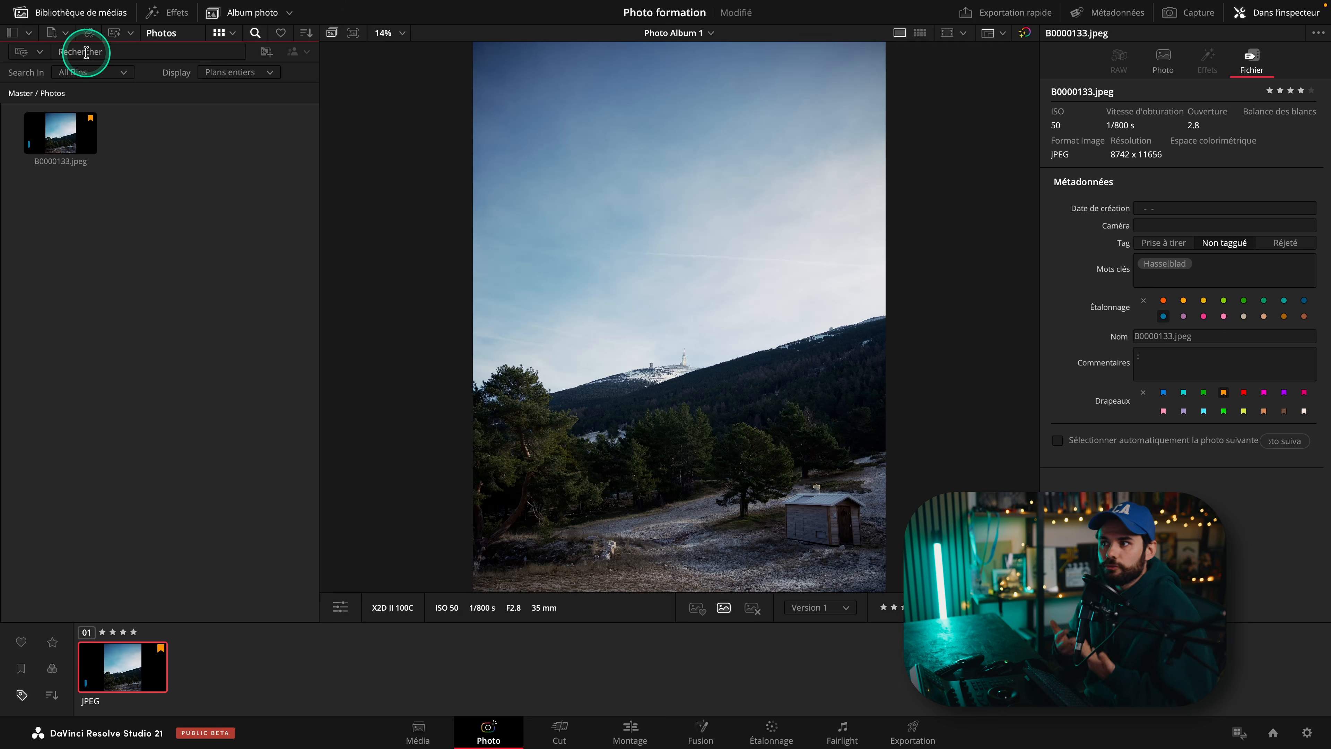
left_click(255, 33)
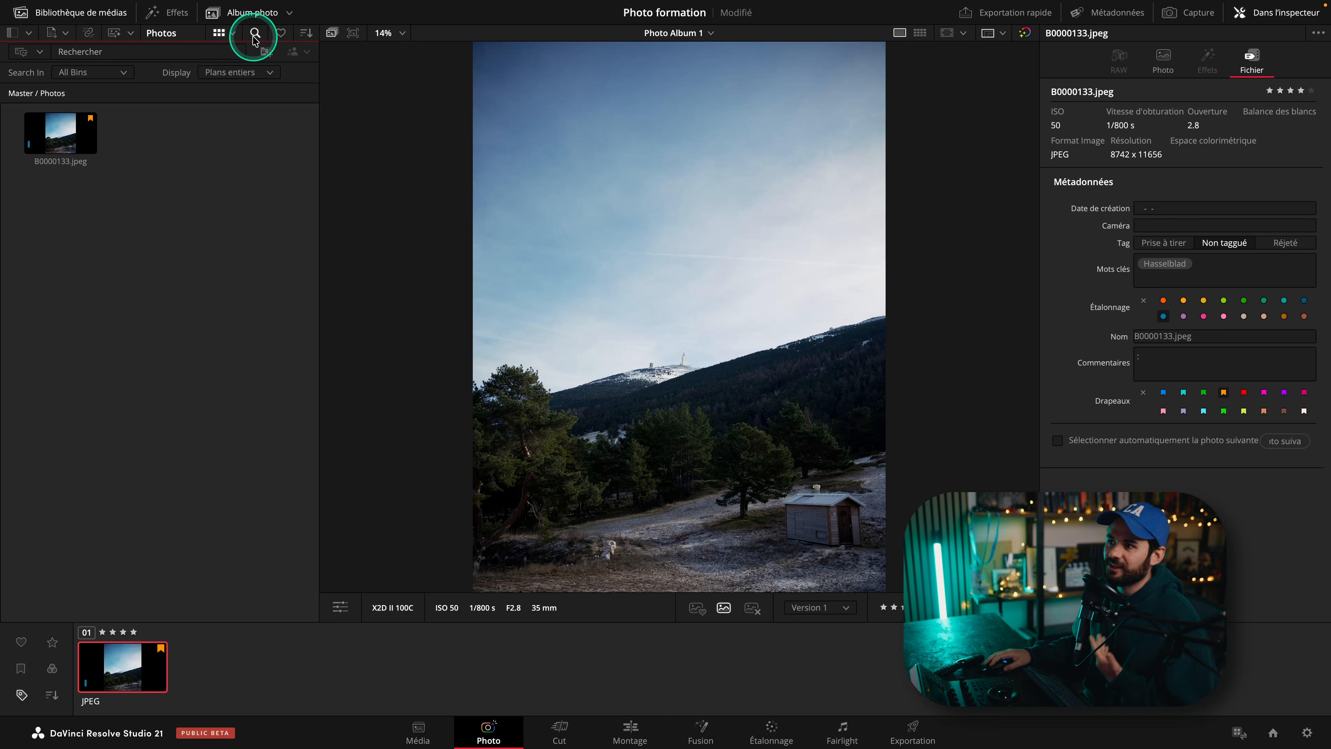
left_click(129, 33)
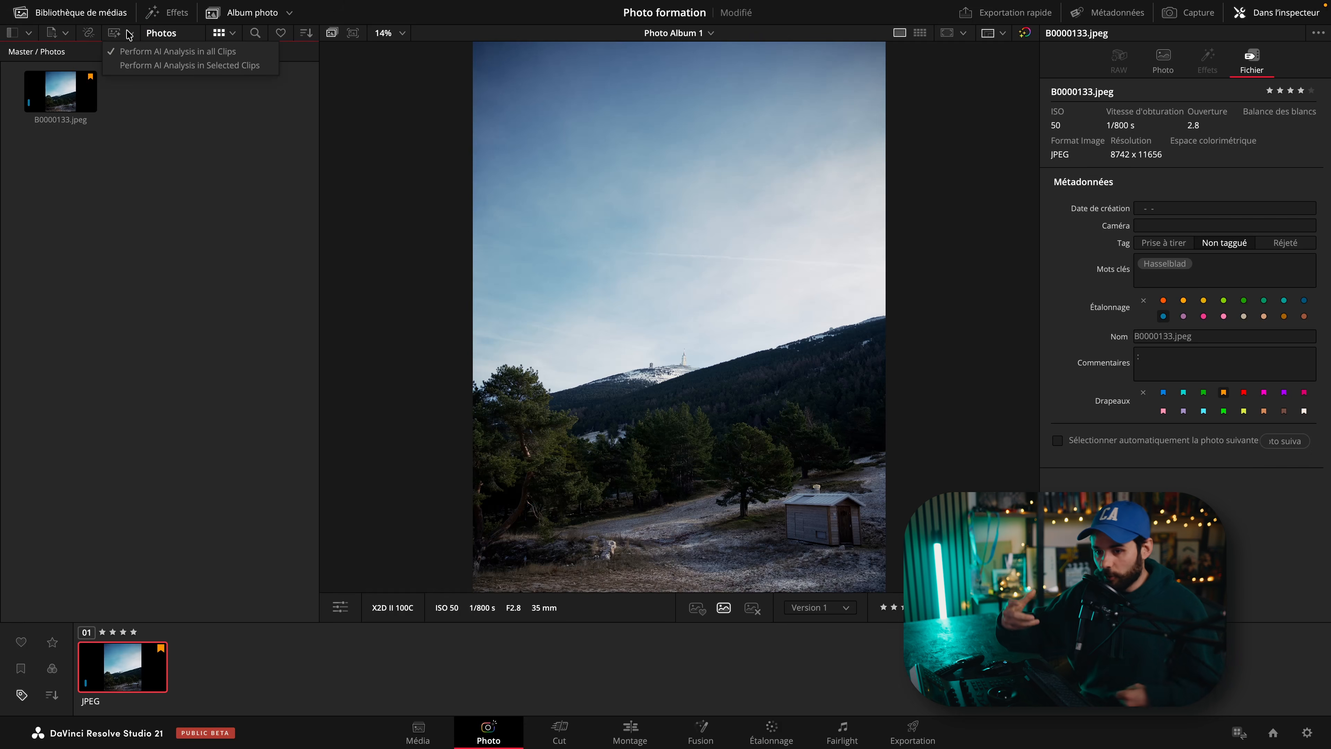
left_click(114, 33)
left_click(317, 229)
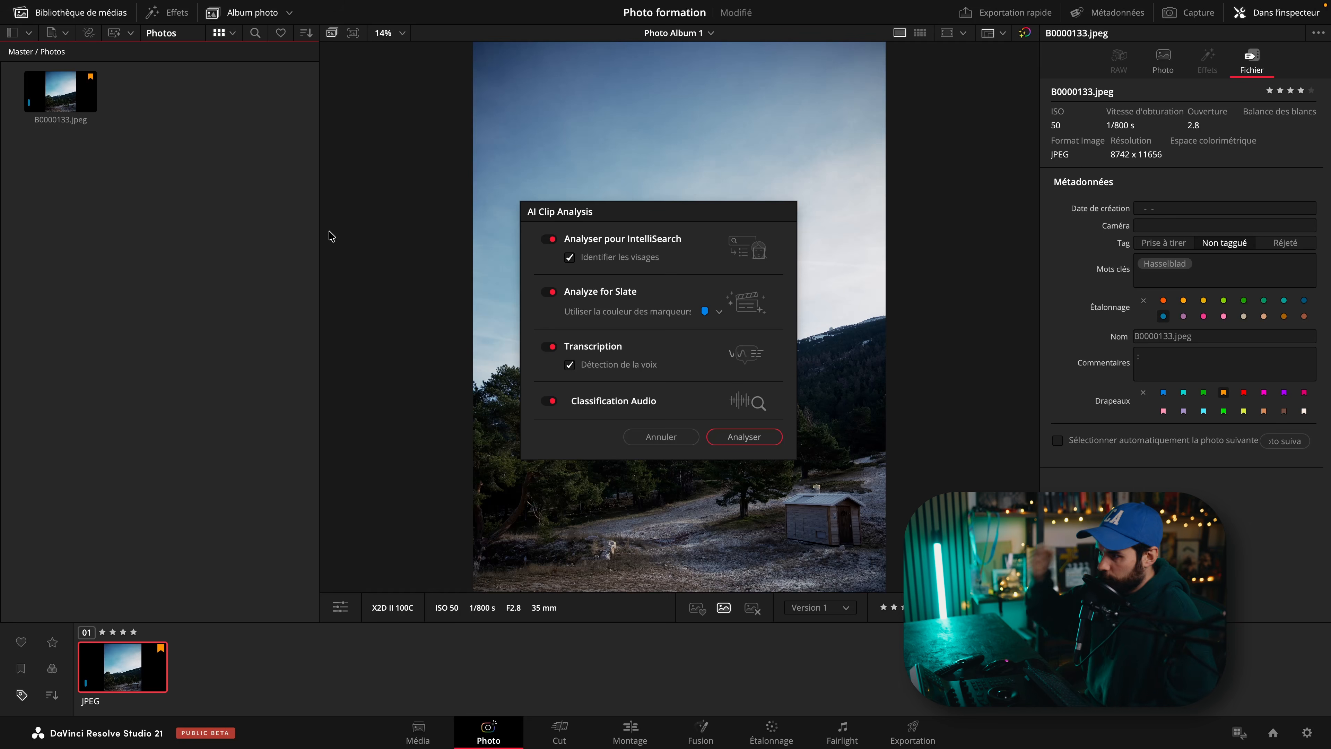
left_click(681, 434)
Open the relink media dialog and cancel it, then view the import options.
left_click(89, 36)
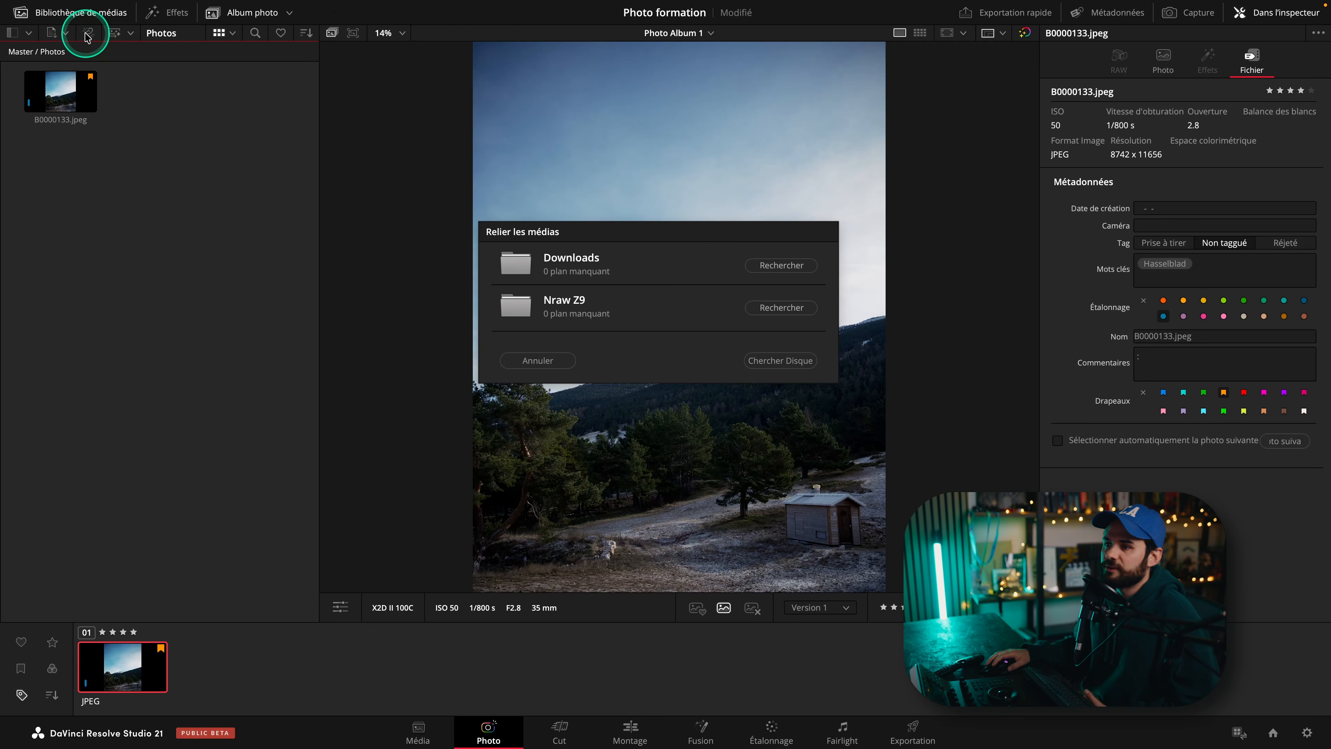
left_click(537, 360)
left_click(65, 33)
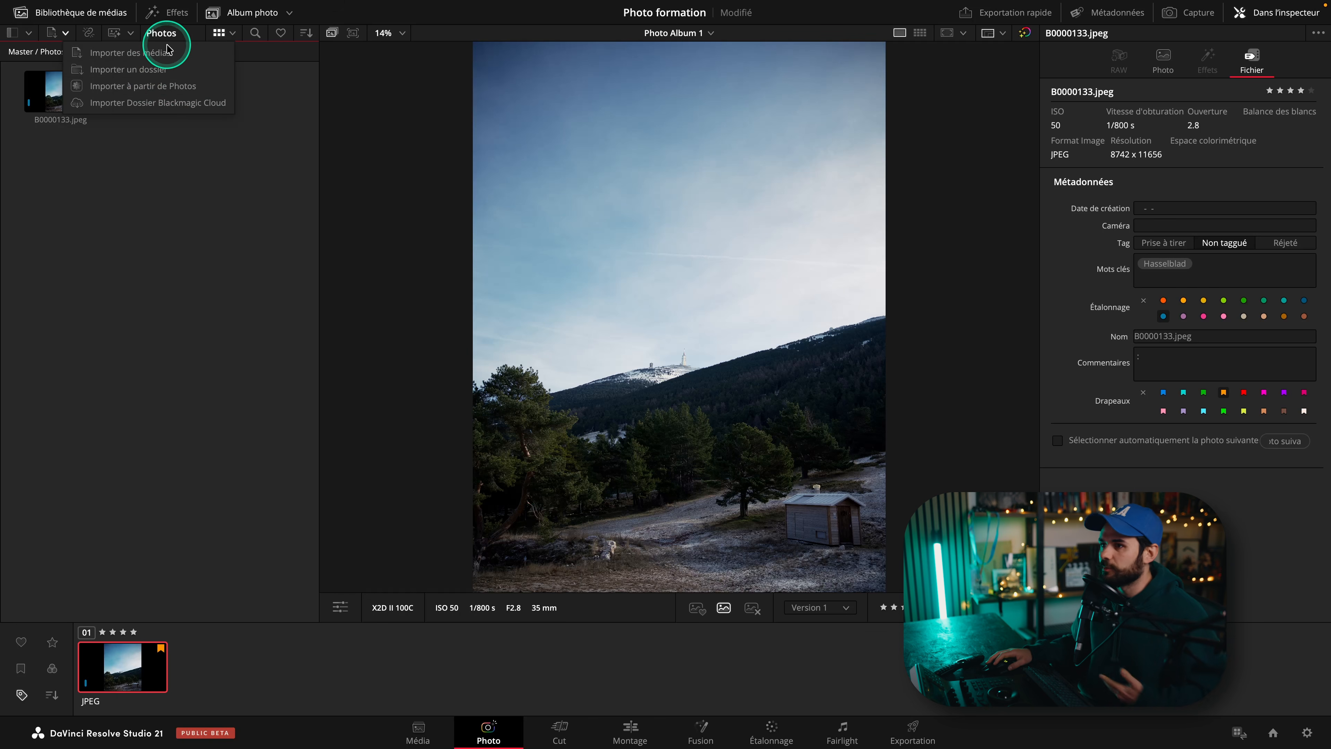
Switch the photo bin to list view and back to thumbnail view.
left_click(231, 33)
left_click(293, 69)
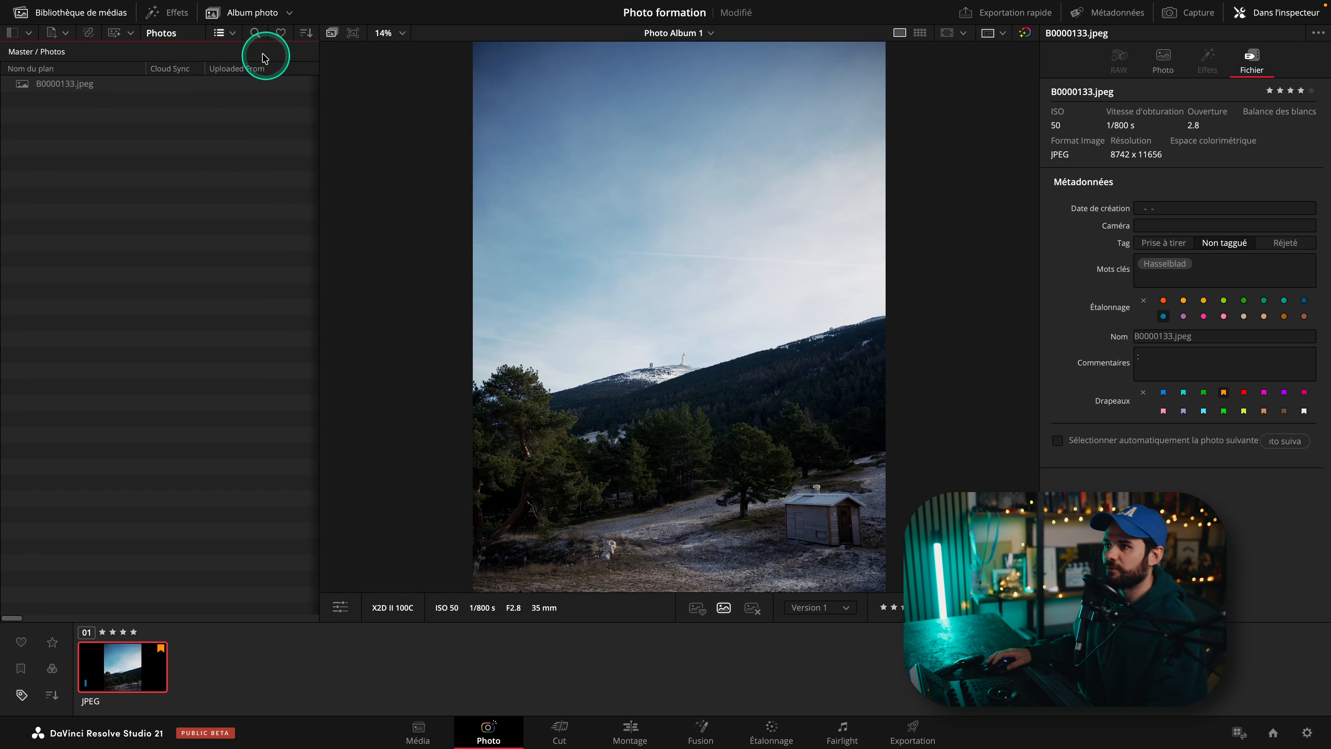
left_click(232, 33)
left_click(249, 51)
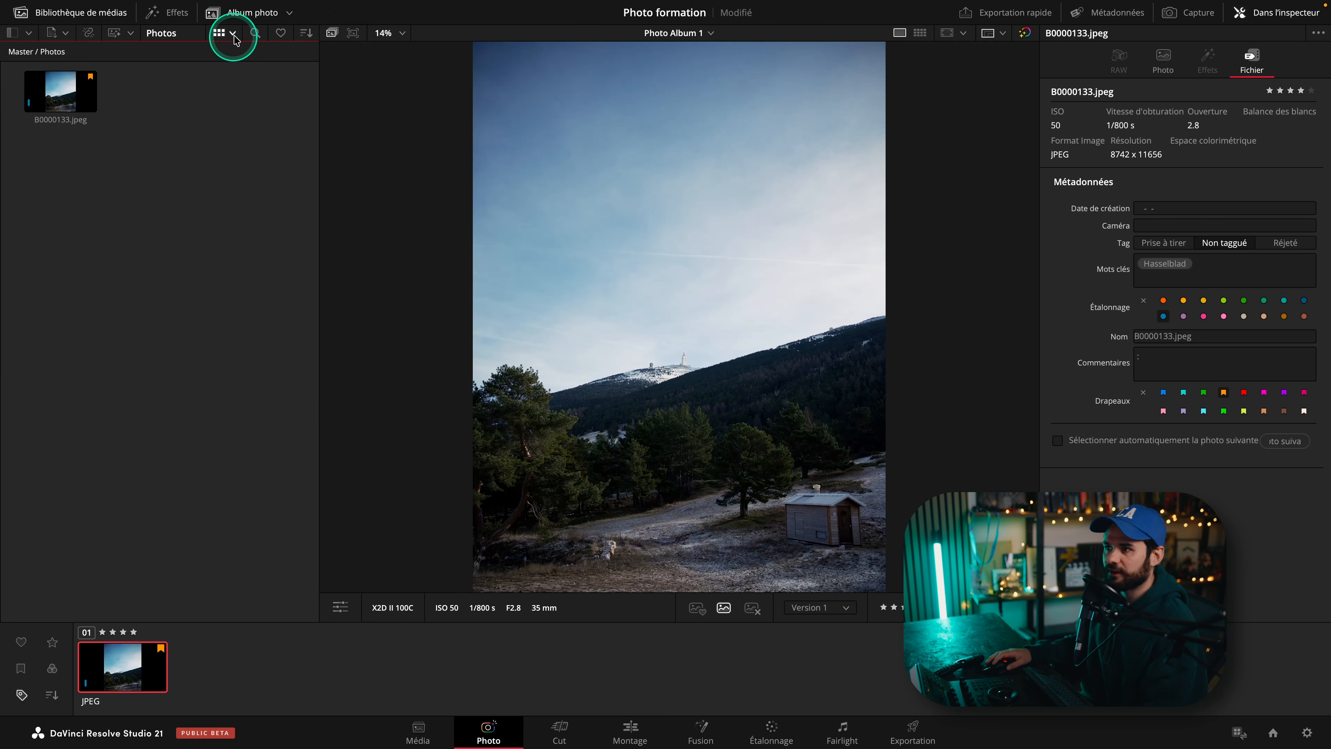
Open the bin search field and the sort-by options without changing the sort order.
left_click(256, 34)
left_click(257, 35)
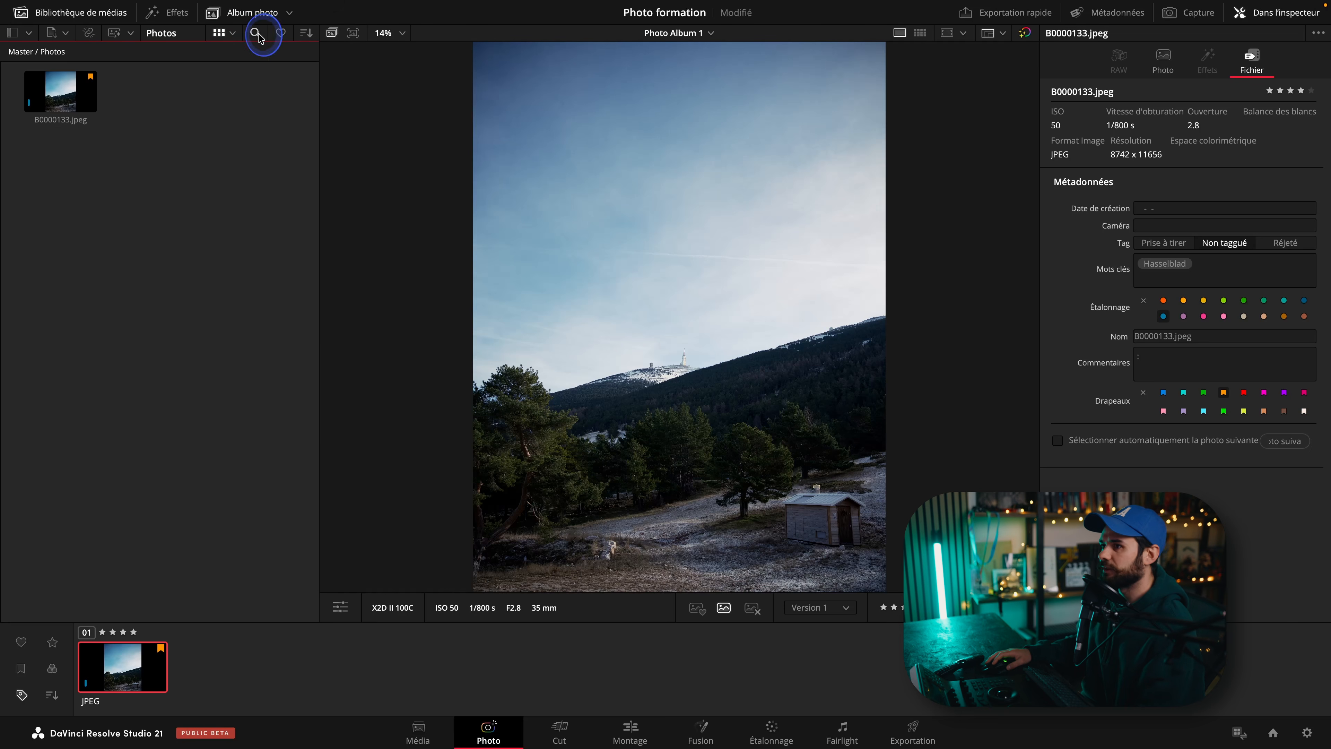
left_click(312, 36)
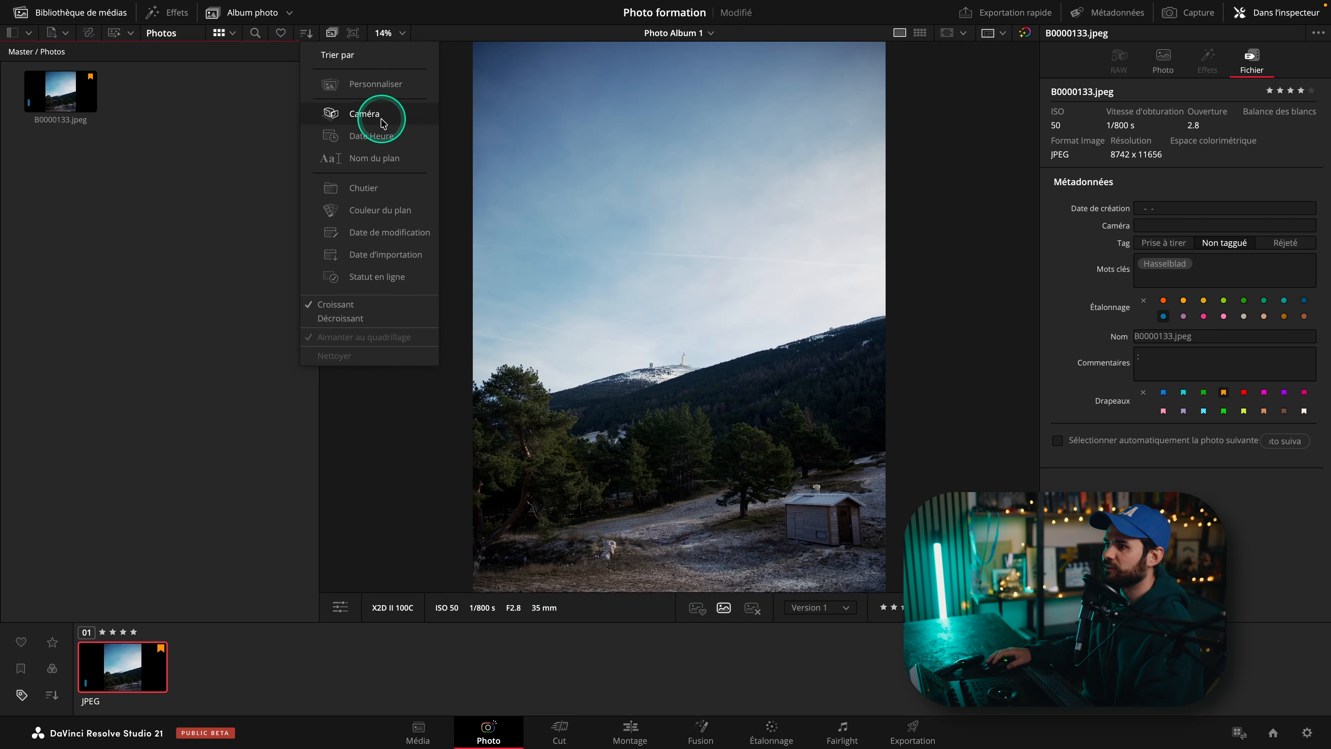
left_click(276, 196)
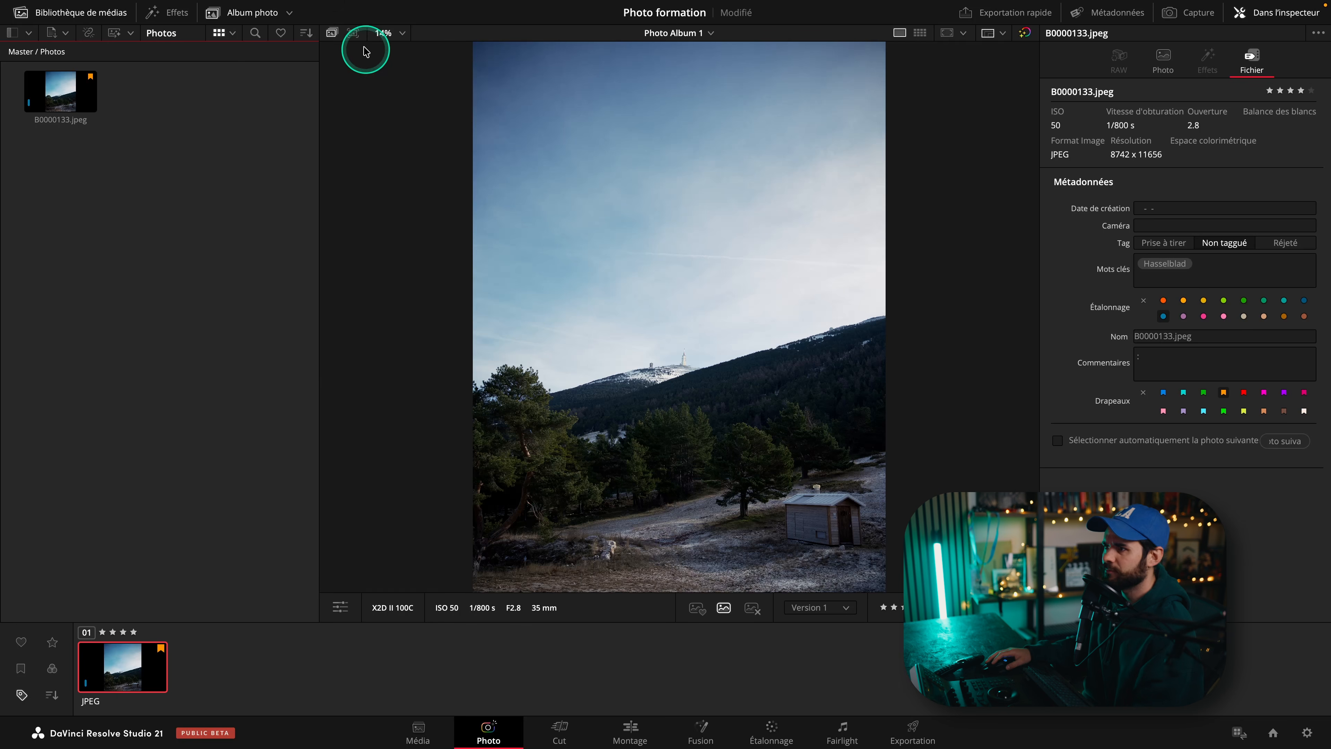
Open the effects library, preview Film Look Creator on the photo, and turn off hover preview.
left_click(169, 16)
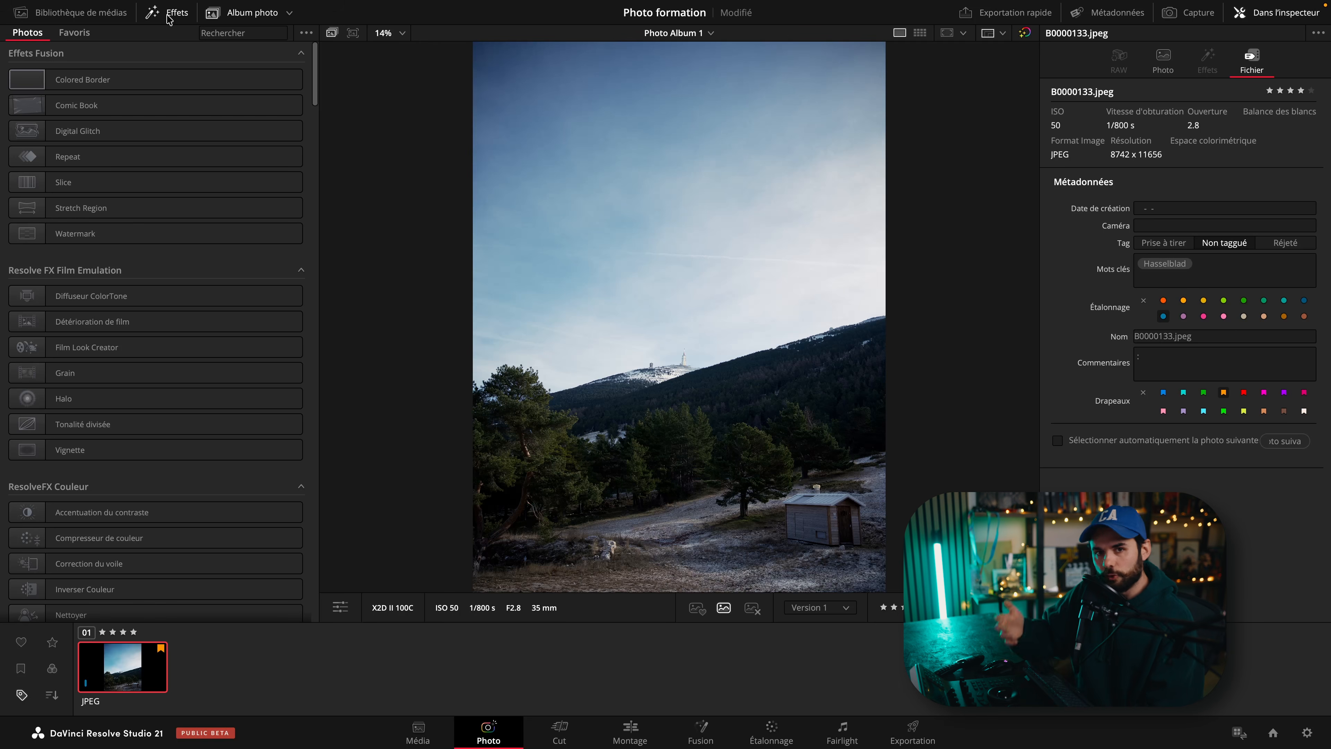
left_click(178, 347)
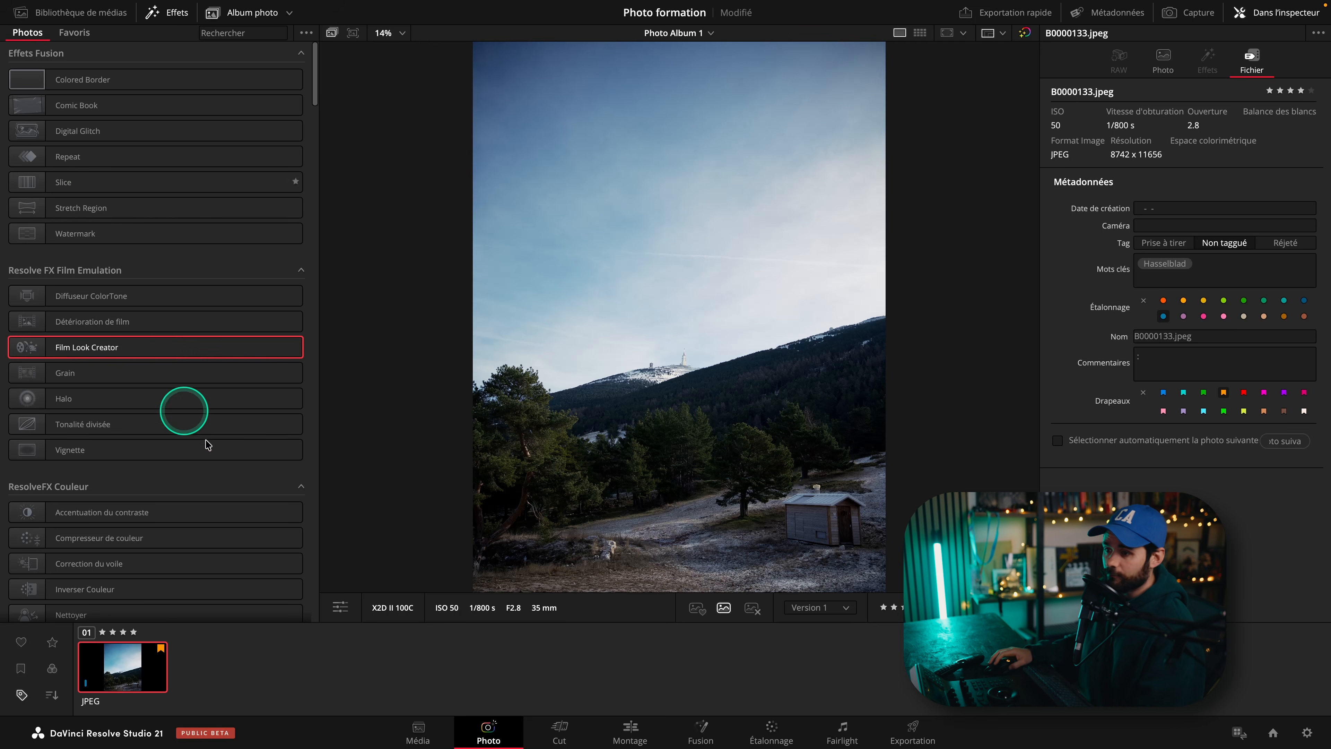
double_click(175, 351)
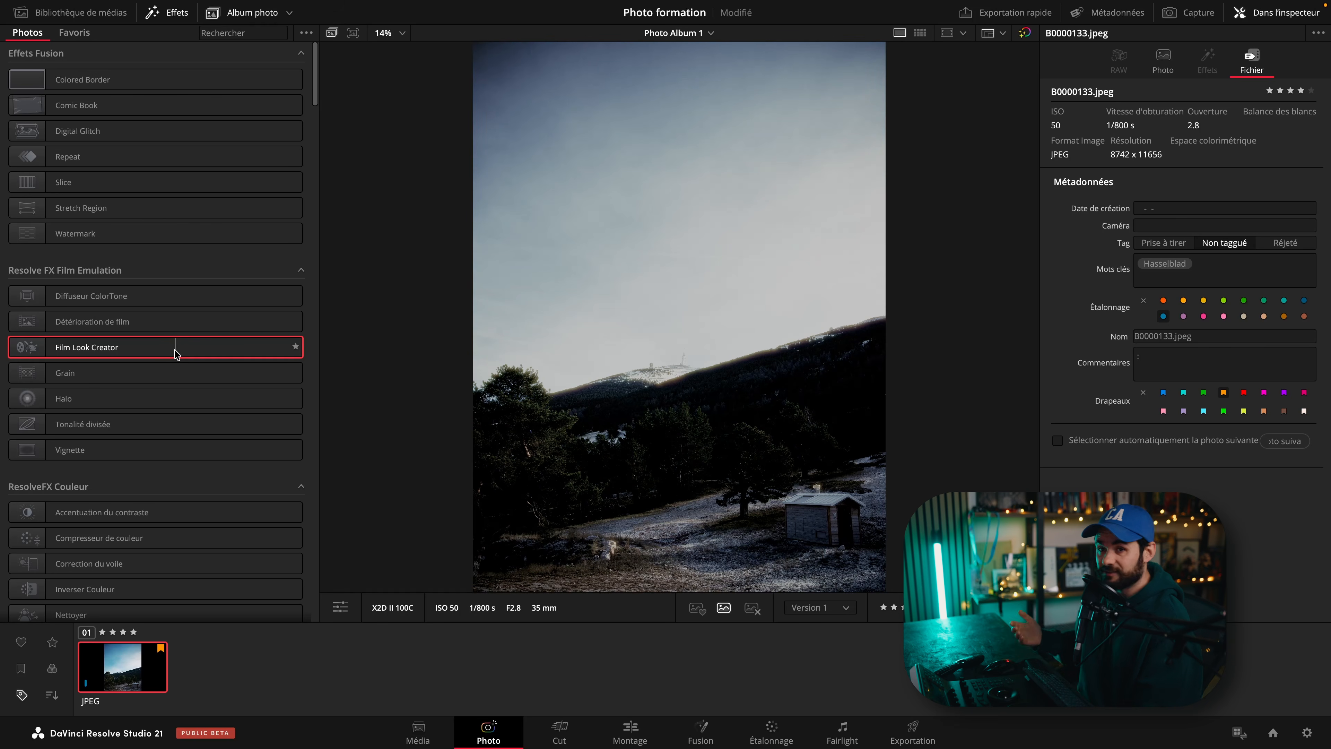
left_click(306, 34)
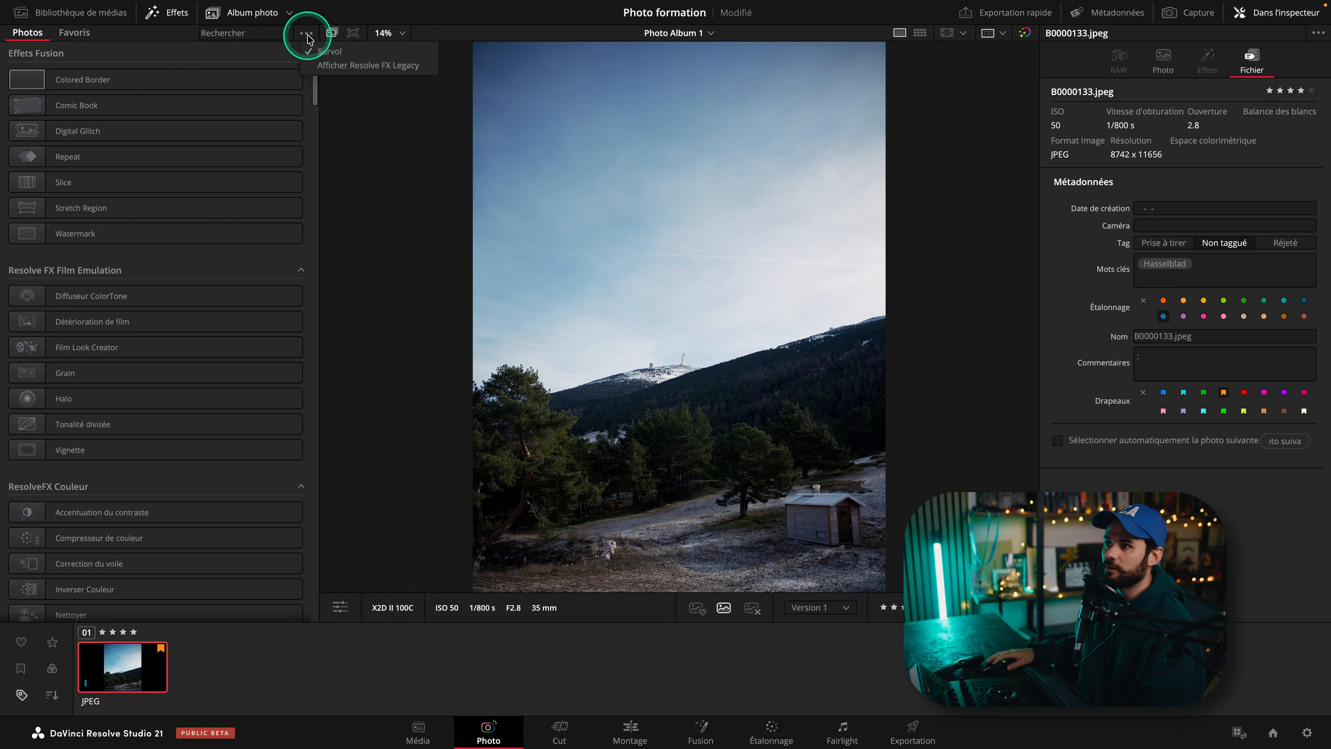
left_click(340, 51)
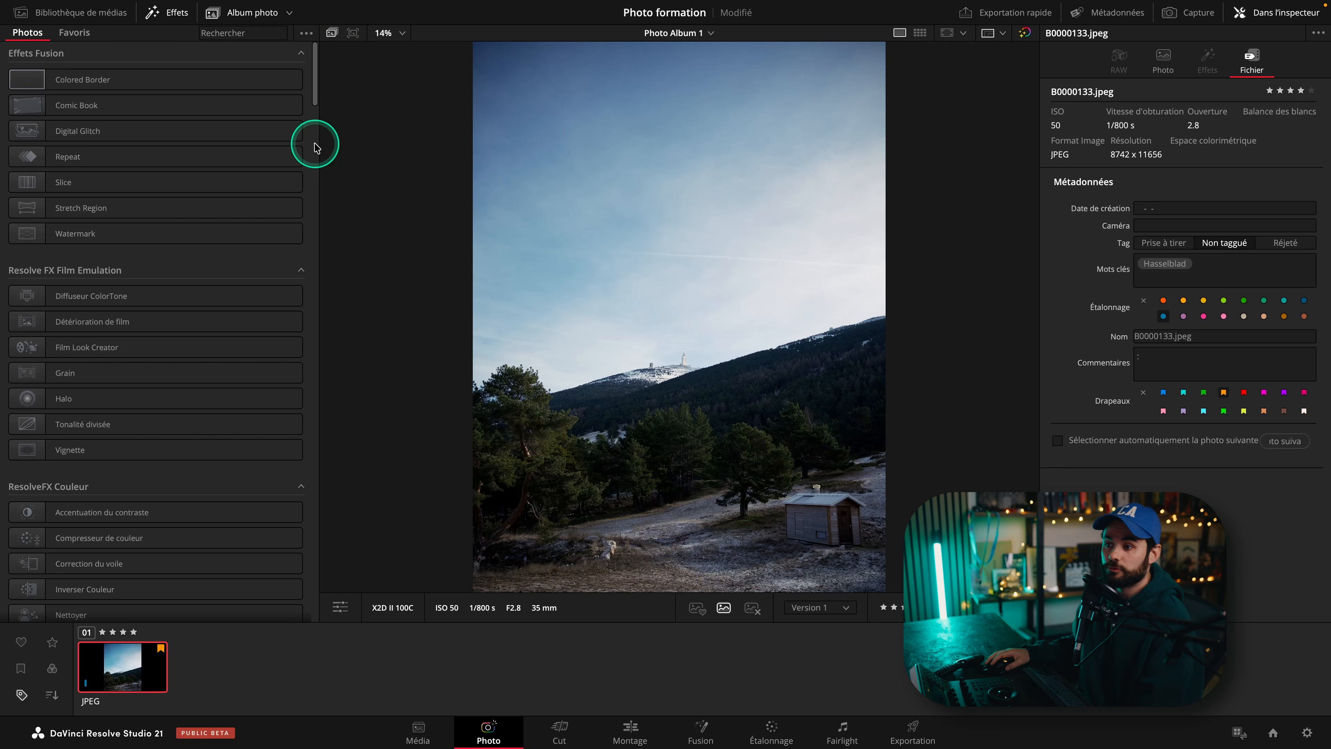
Apply the Grain effect to the photo, then delete it from the inspector.
left_click_drag(48, 373, 45, 712)
left_click_drag(115, 674, 116, 673)
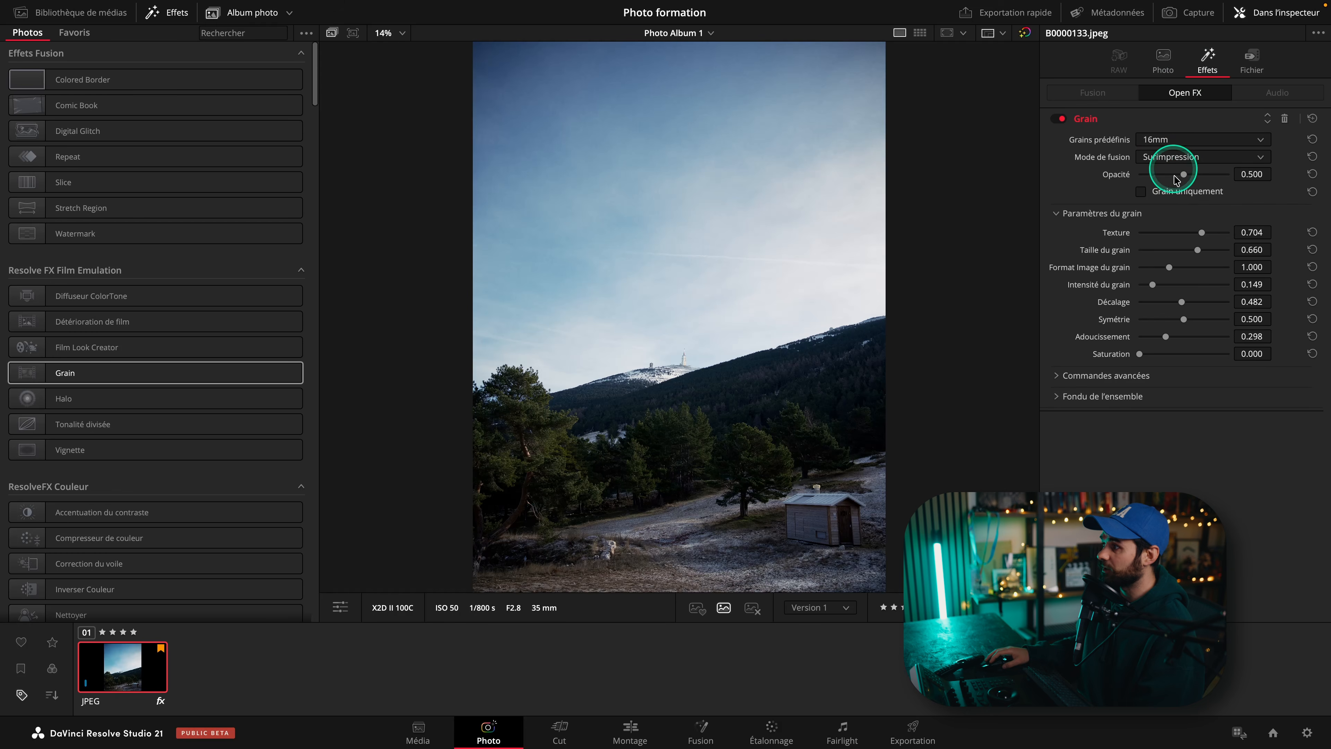
left_click(1285, 120)
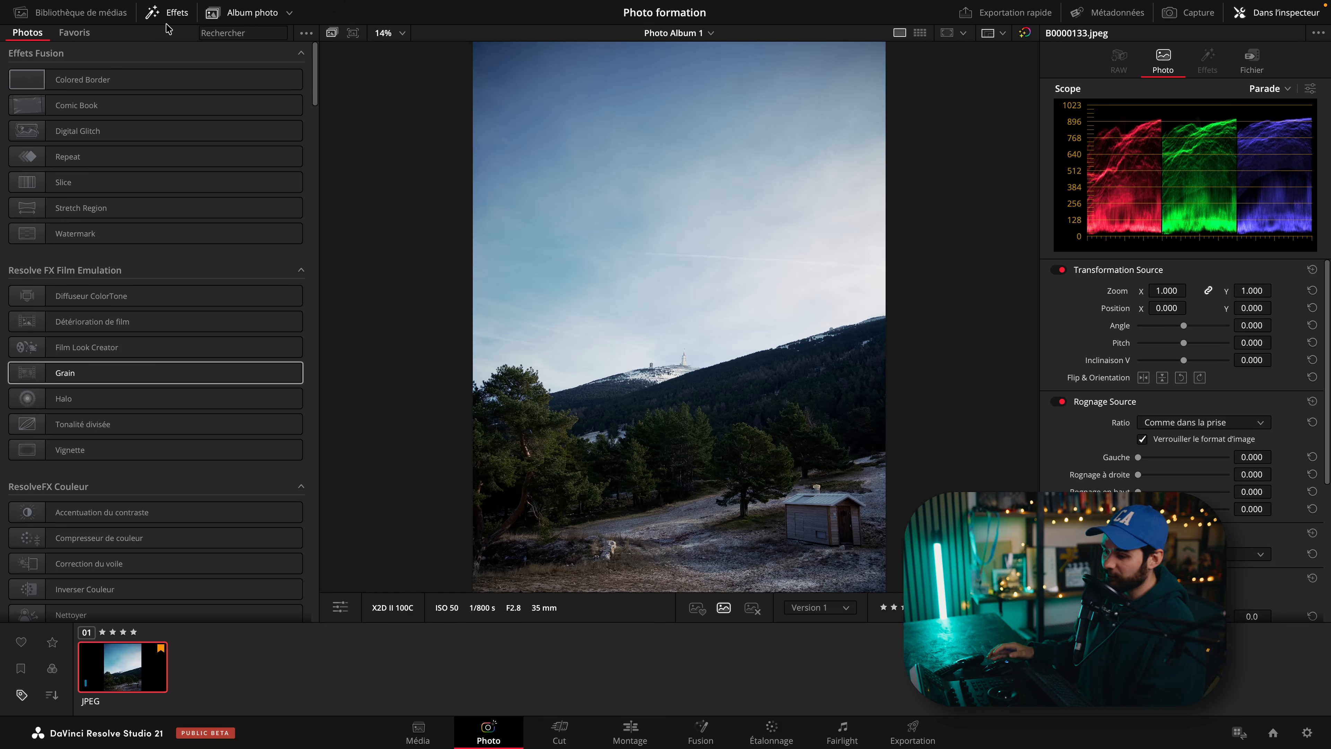
left_click(771, 730)
Close the effects library and hide then reshow the photo album strip.
left_click(166, 16)
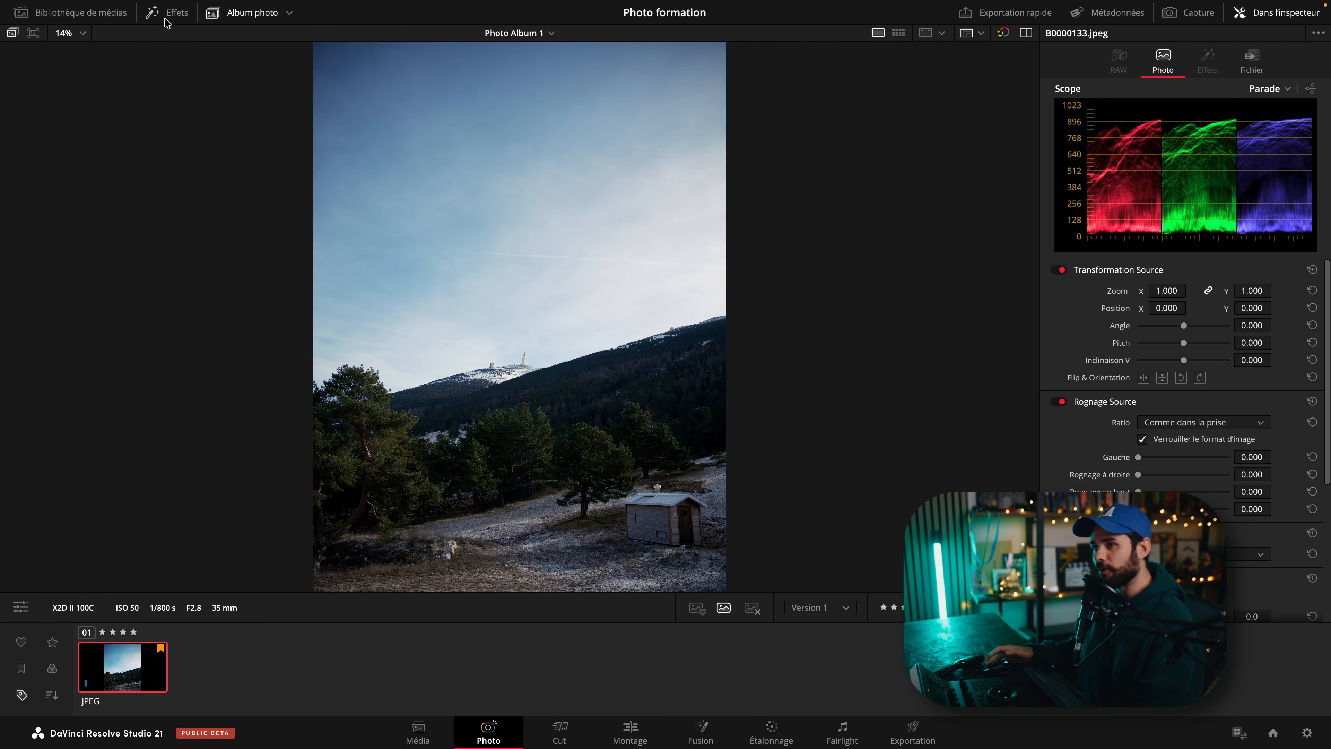
left_click(251, 12)
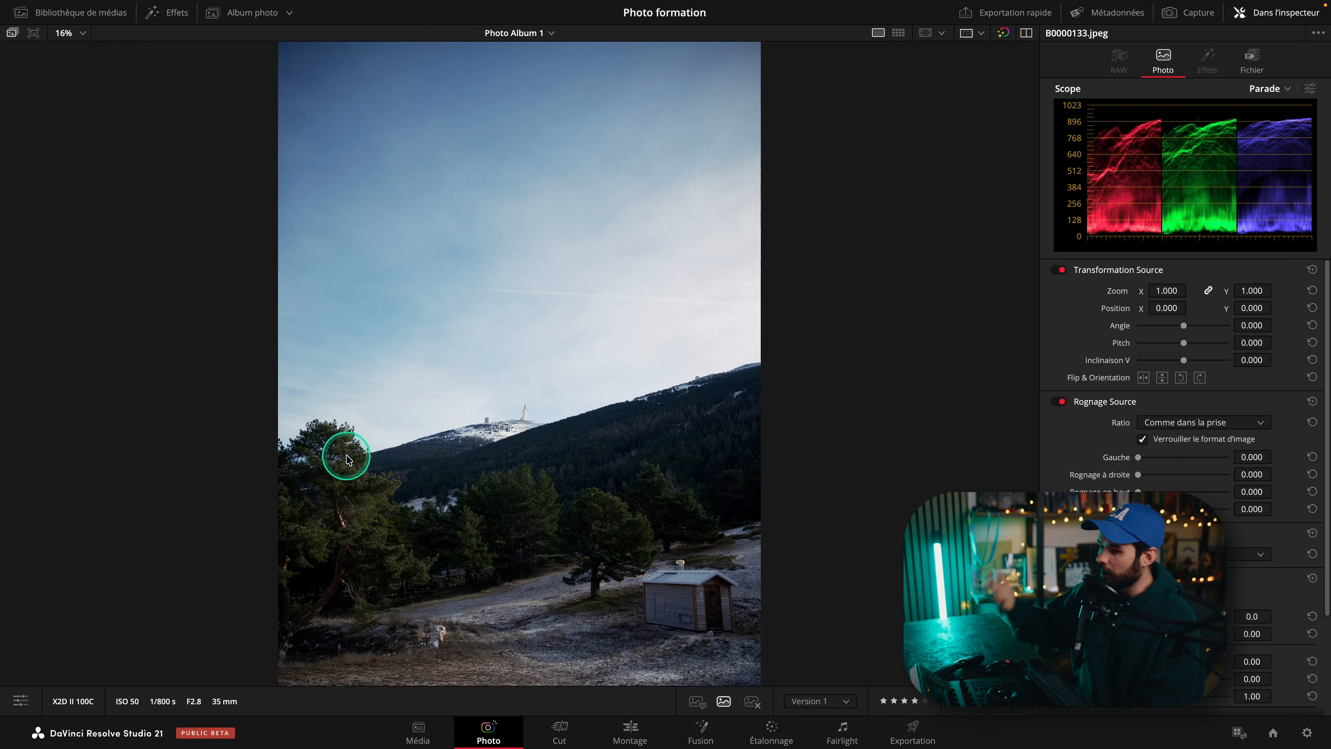
left_click(219, 21)
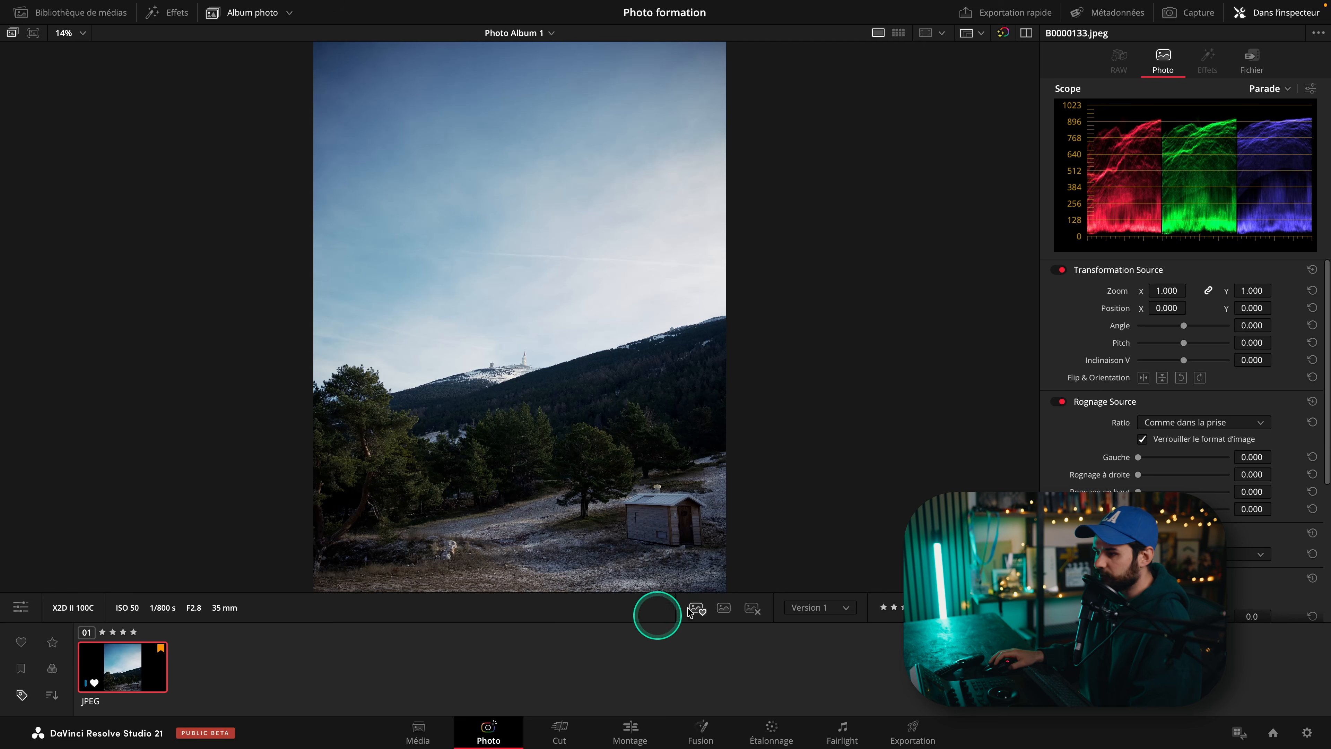
Try the favourite and reject markers on the selected photo.
left_click(755, 610)
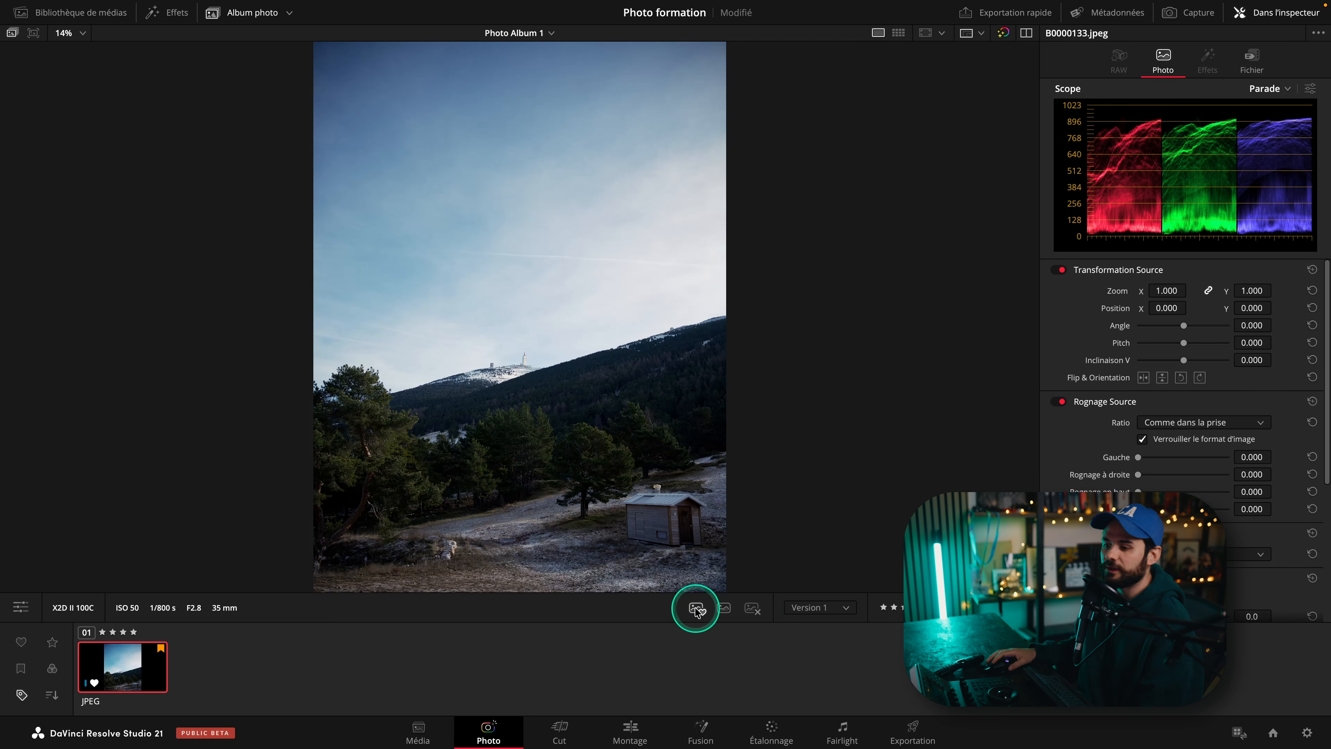
left_click(724, 607)
Open the keyboard customization window and search its commands for photo.
left_click(74, 10)
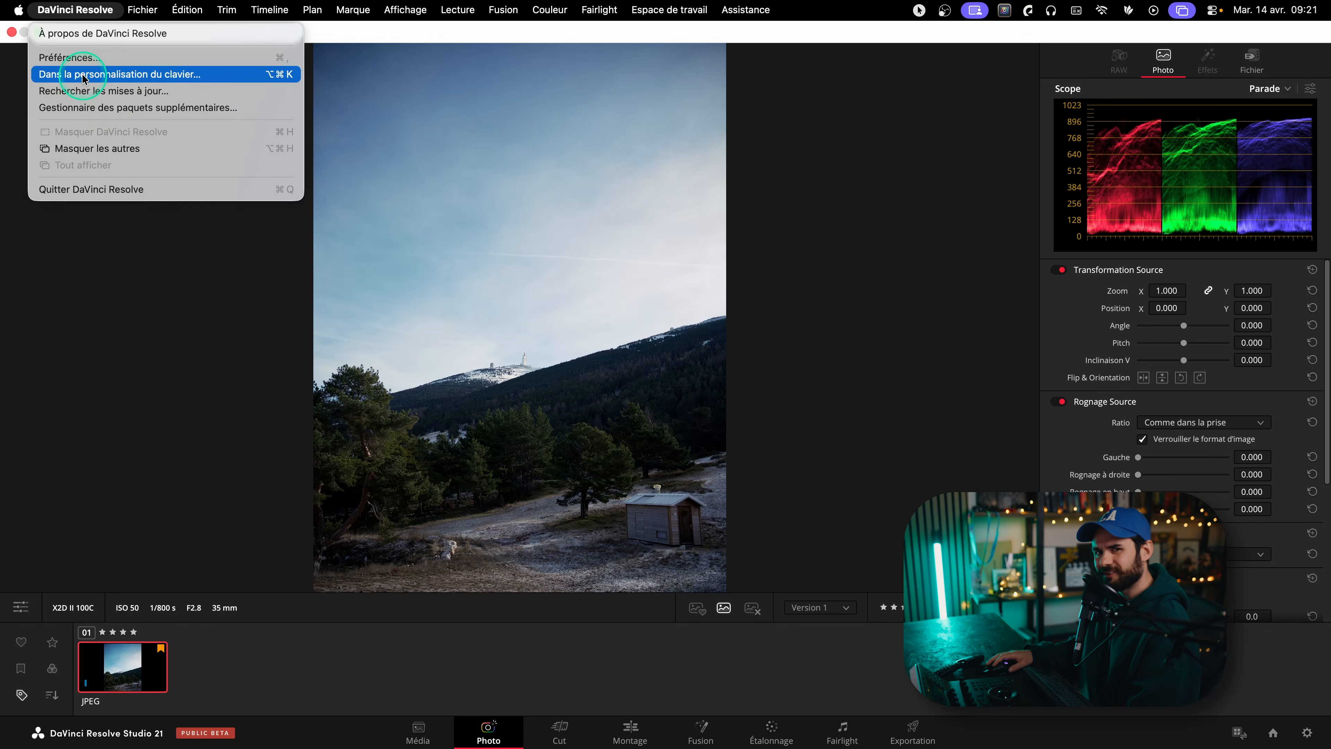
left_click(84, 75)
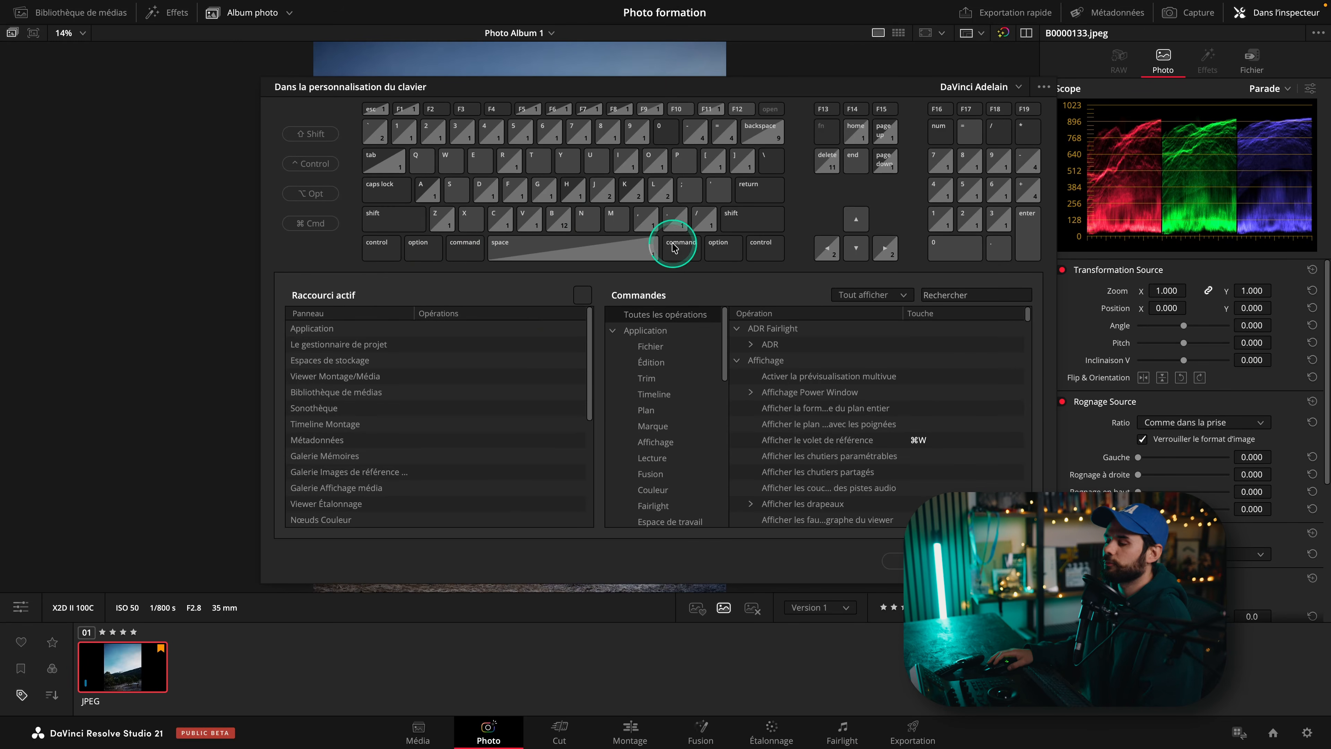
left_click(978, 294)
type("photo")
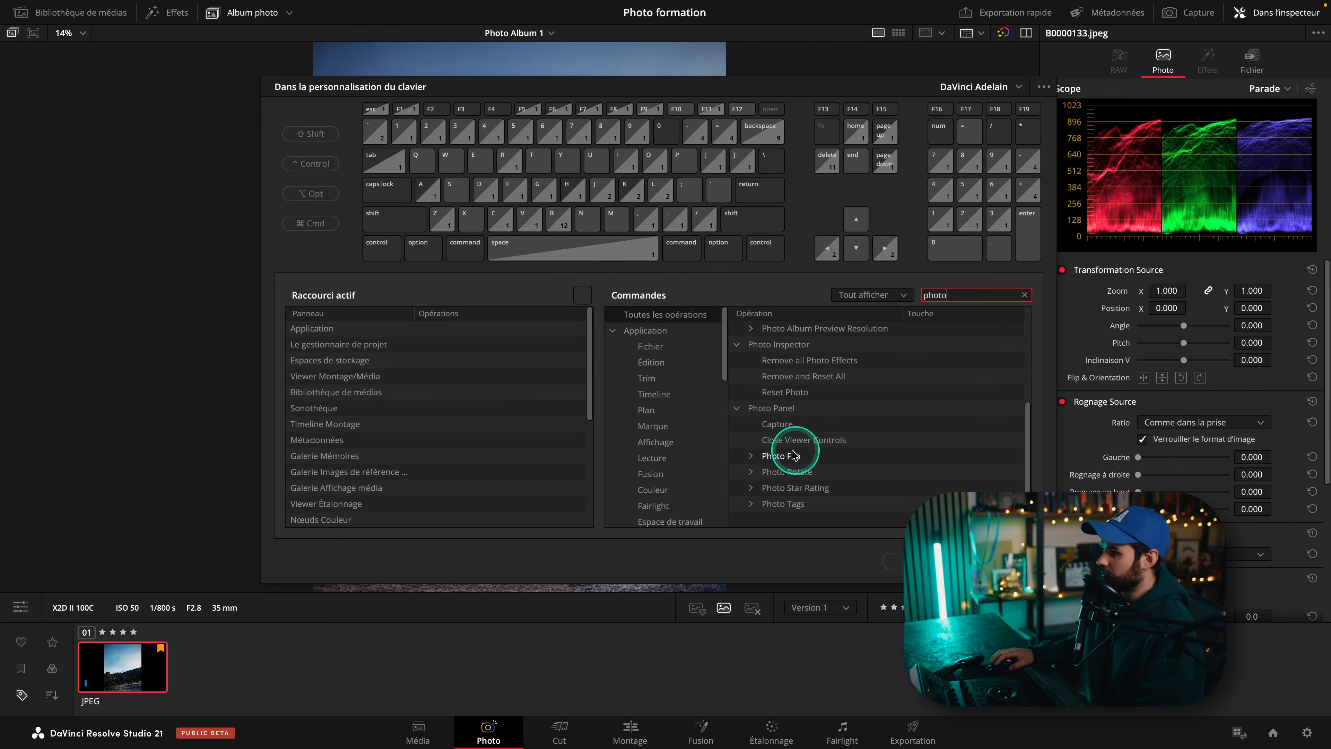
Browse the photo commands in the keyboard customization list, expanding the rotate, star rating and tags groups, then close the window.
left_click(751, 455)
scroll(815, 439, "down", 1)
left_click(751, 471)
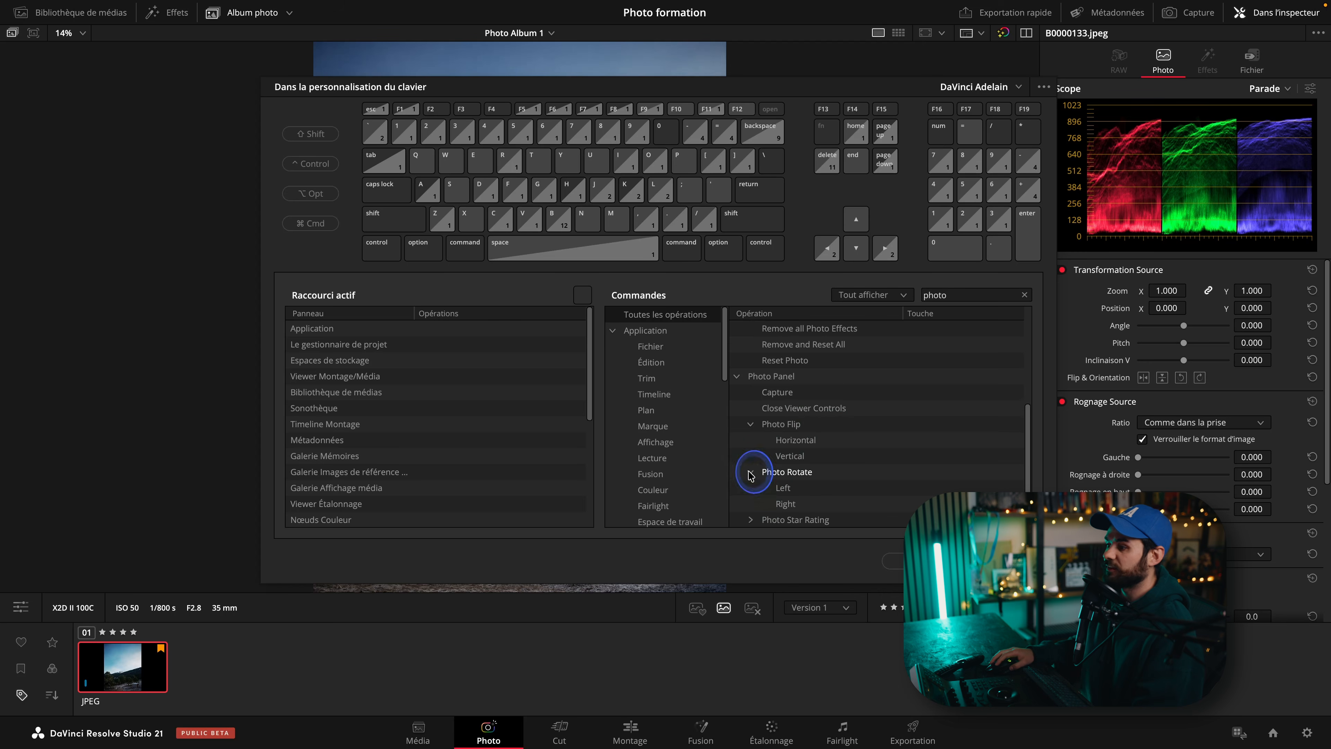
scroll(811, 461, "down", 1)
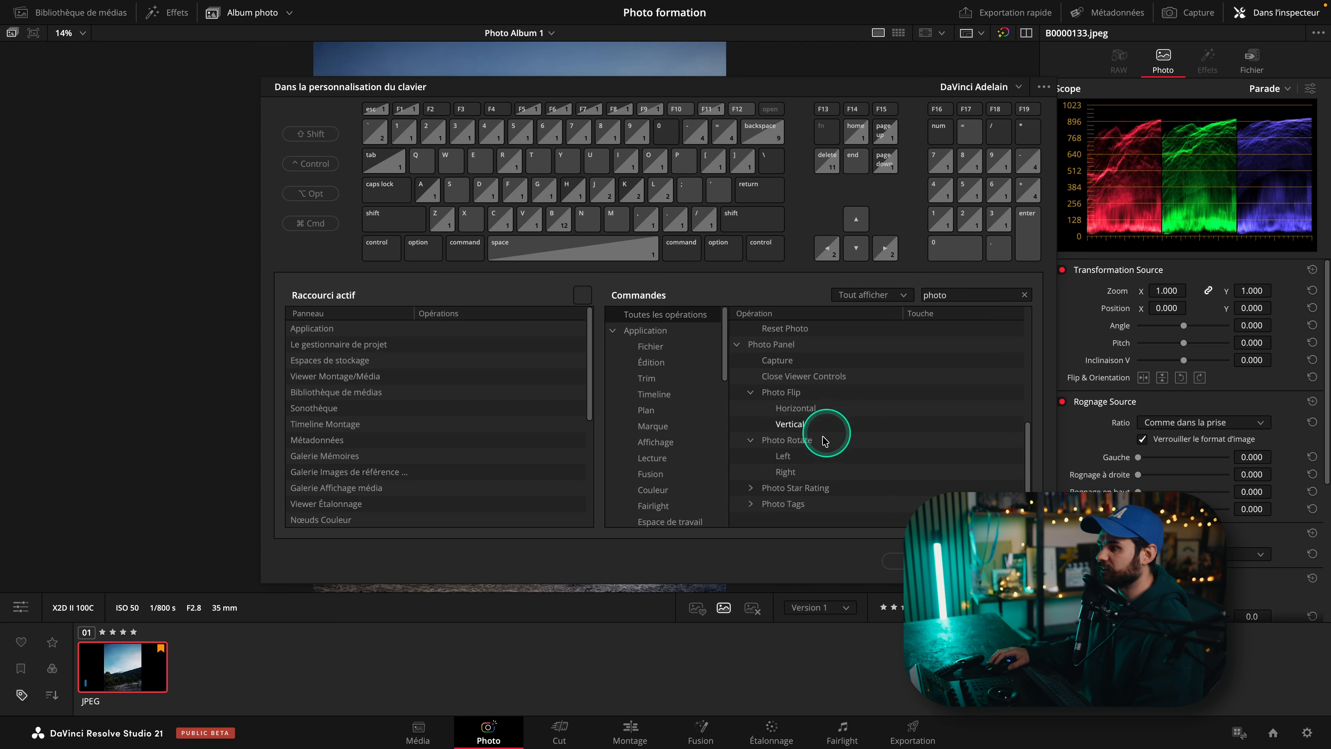
left_click(749, 488)
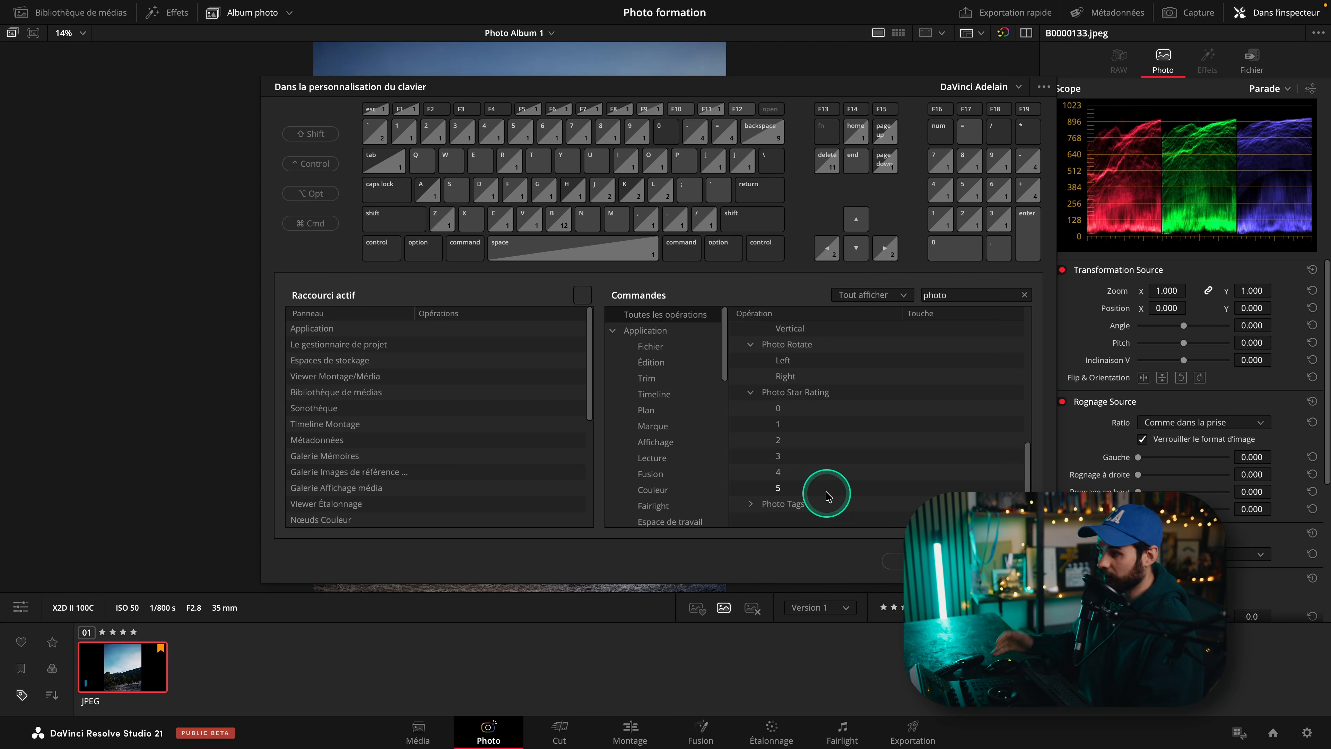
left_click(749, 505)
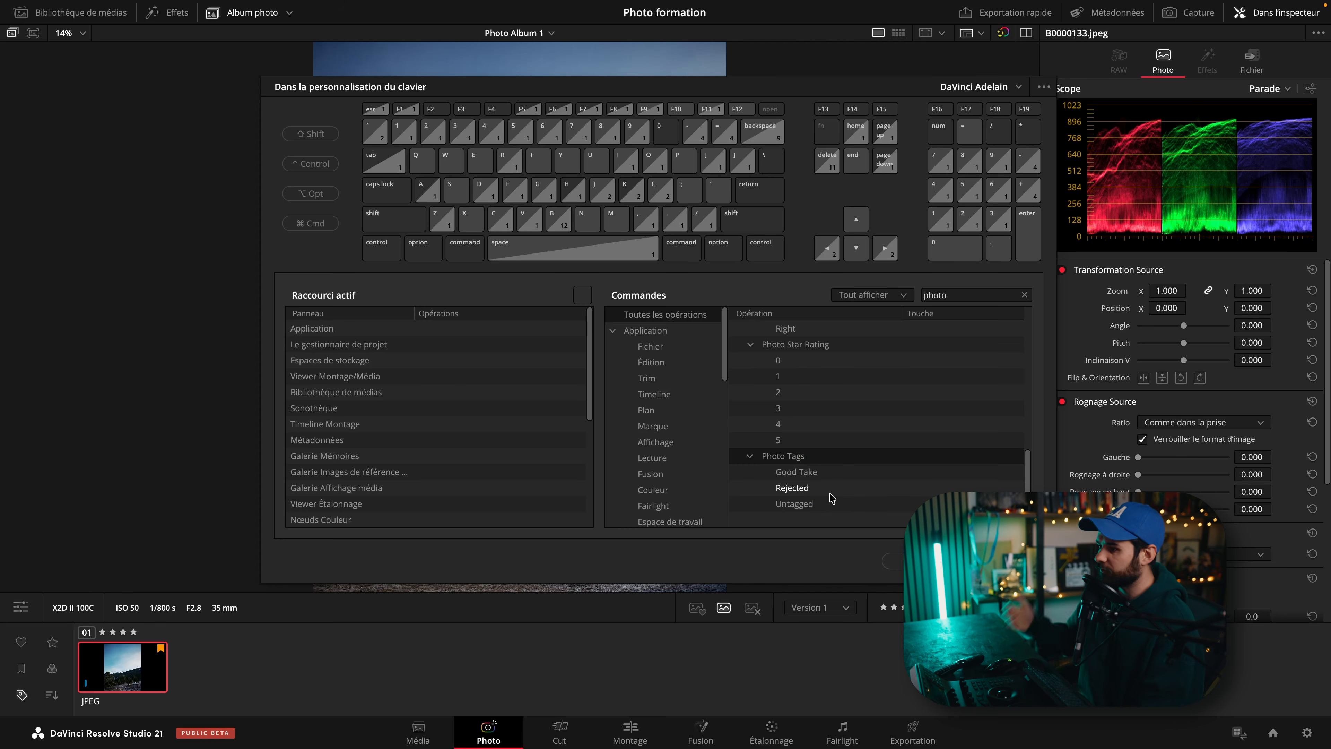
left_click(869, 551)
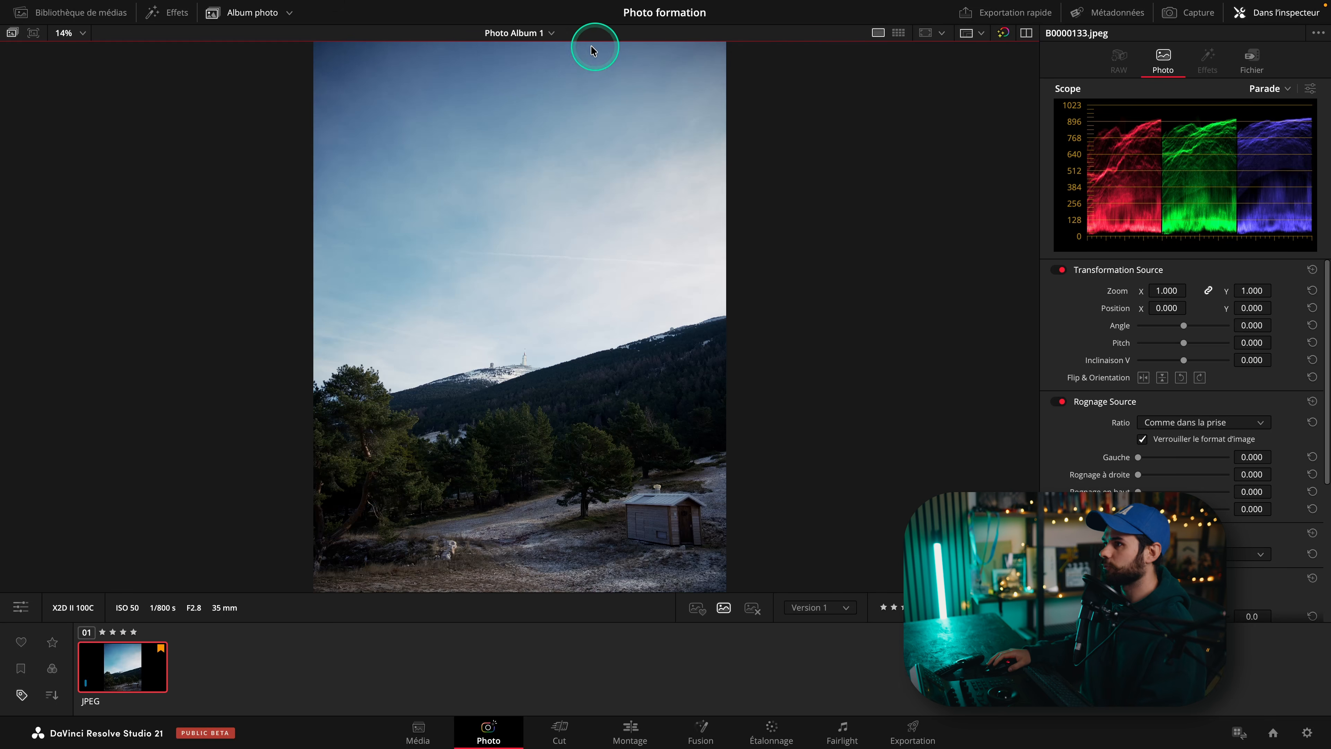
Open the media library and create a new photo album from the bin's context menu.
left_click(546, 35)
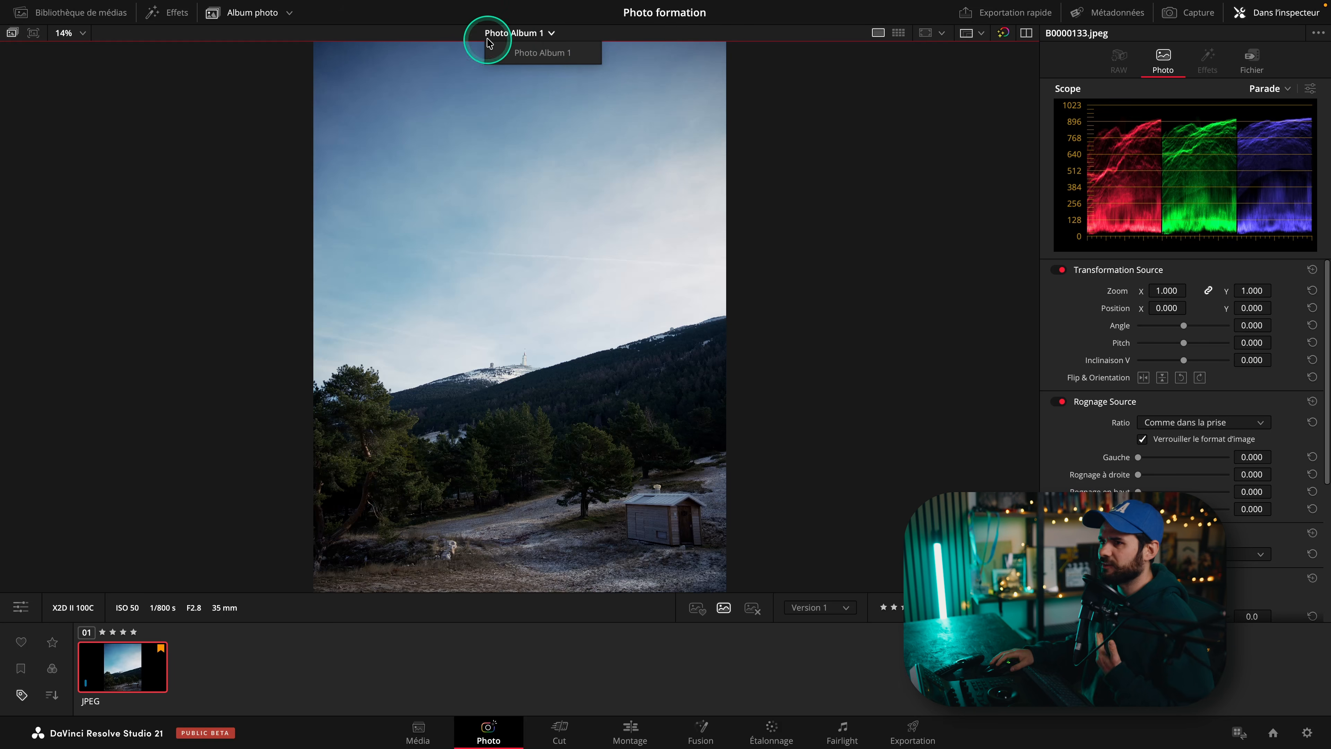
left_click(76, 21)
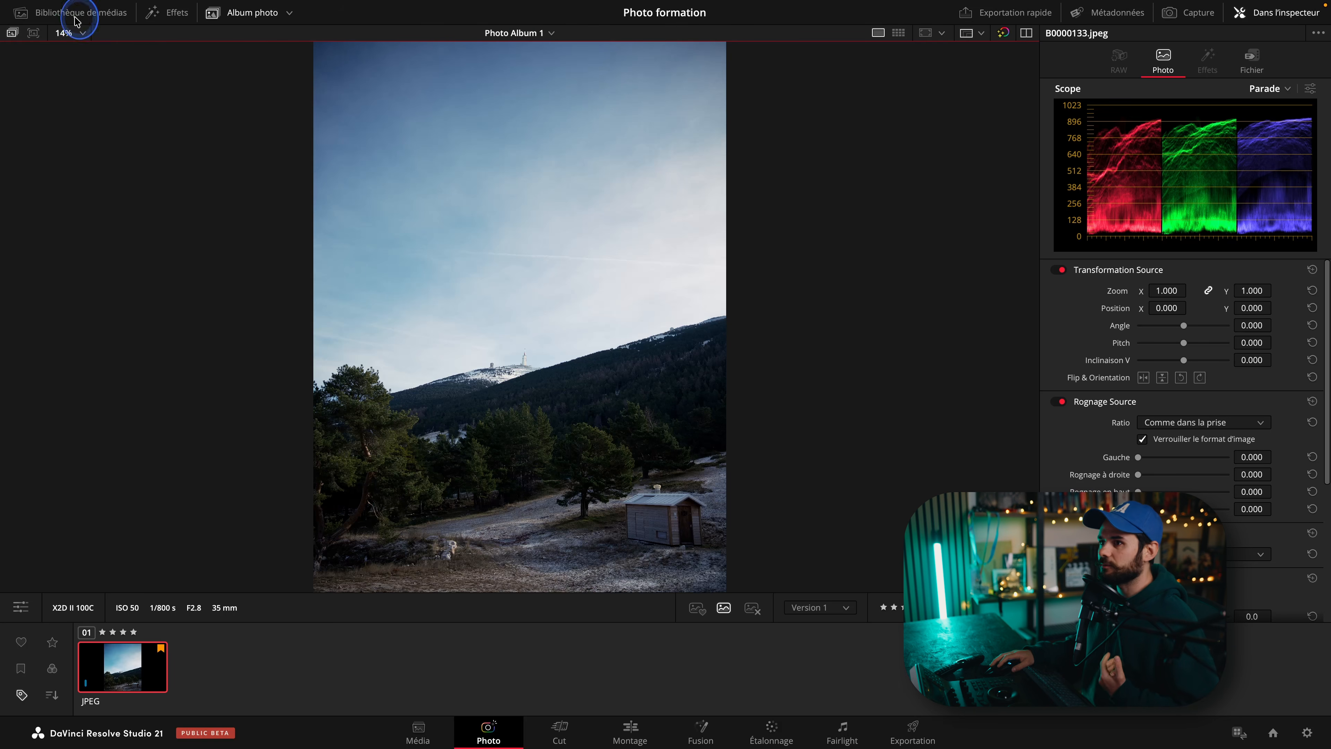
right_click(165, 171)
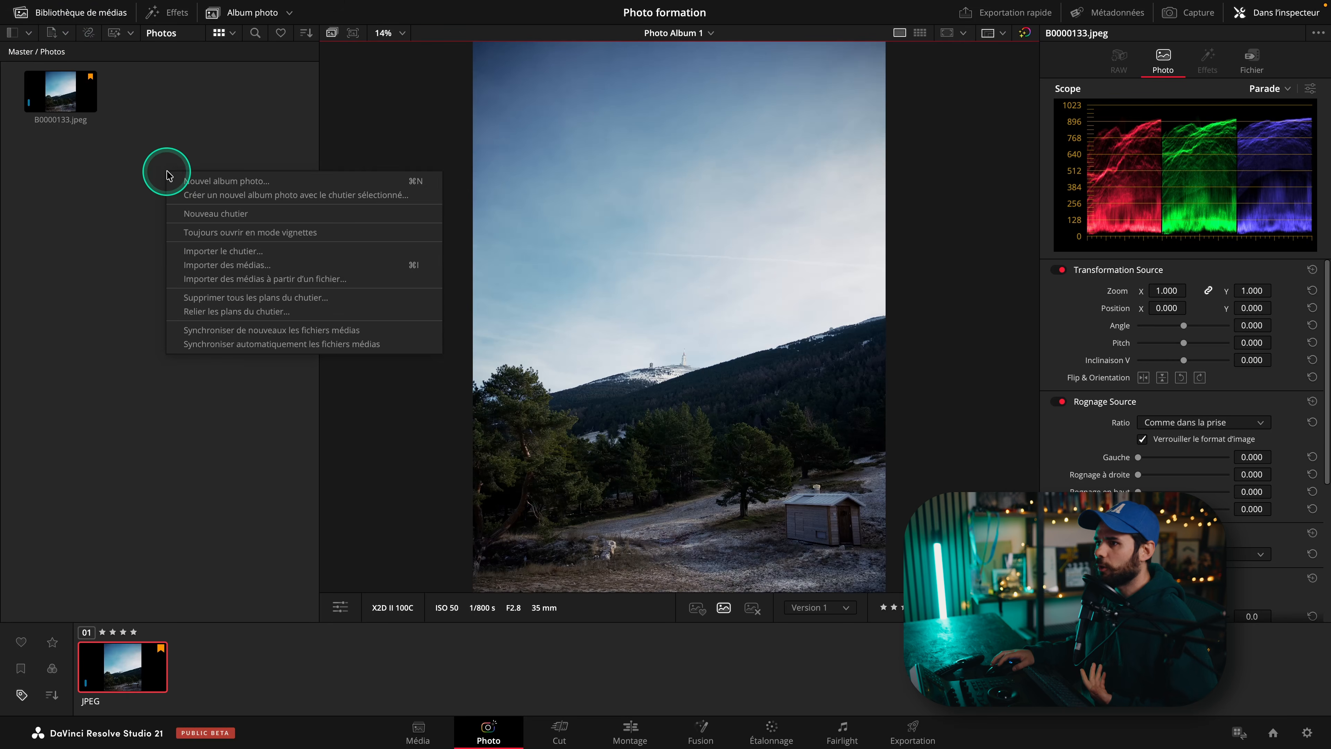
left_click(208, 182)
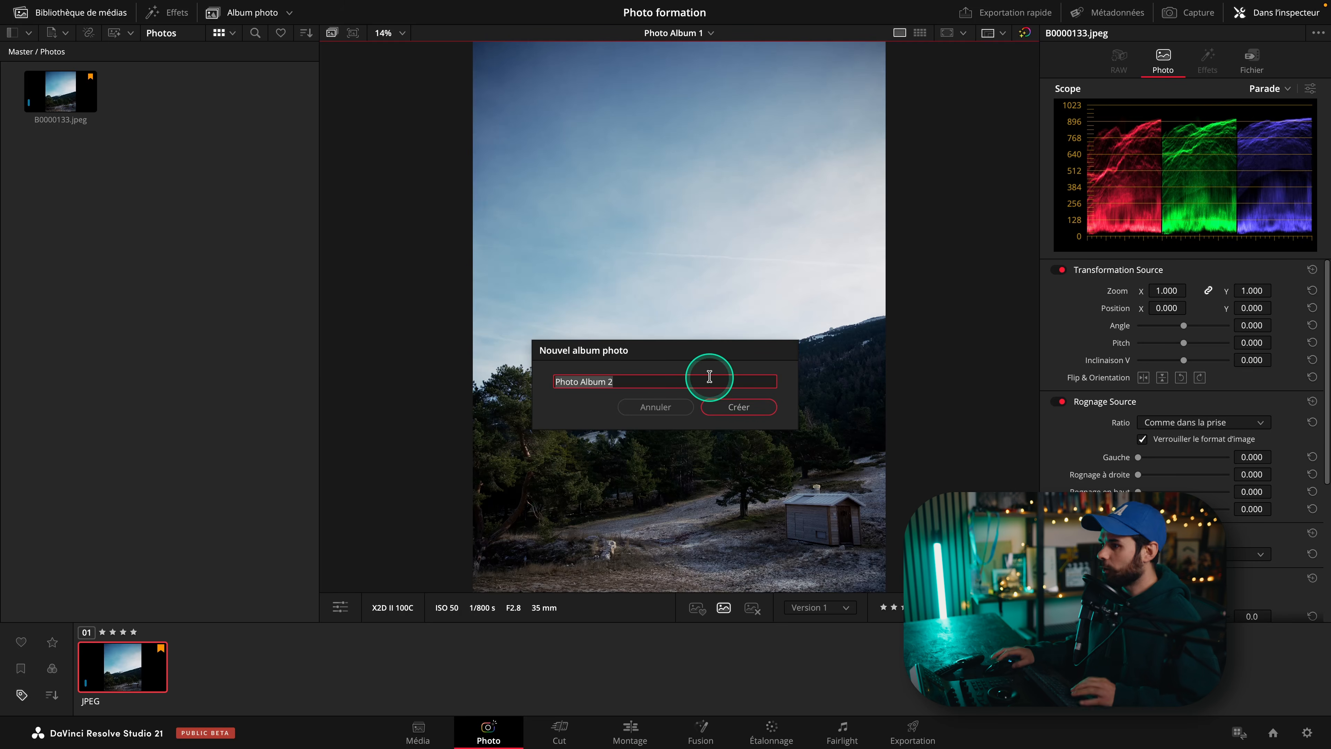
key("Return")
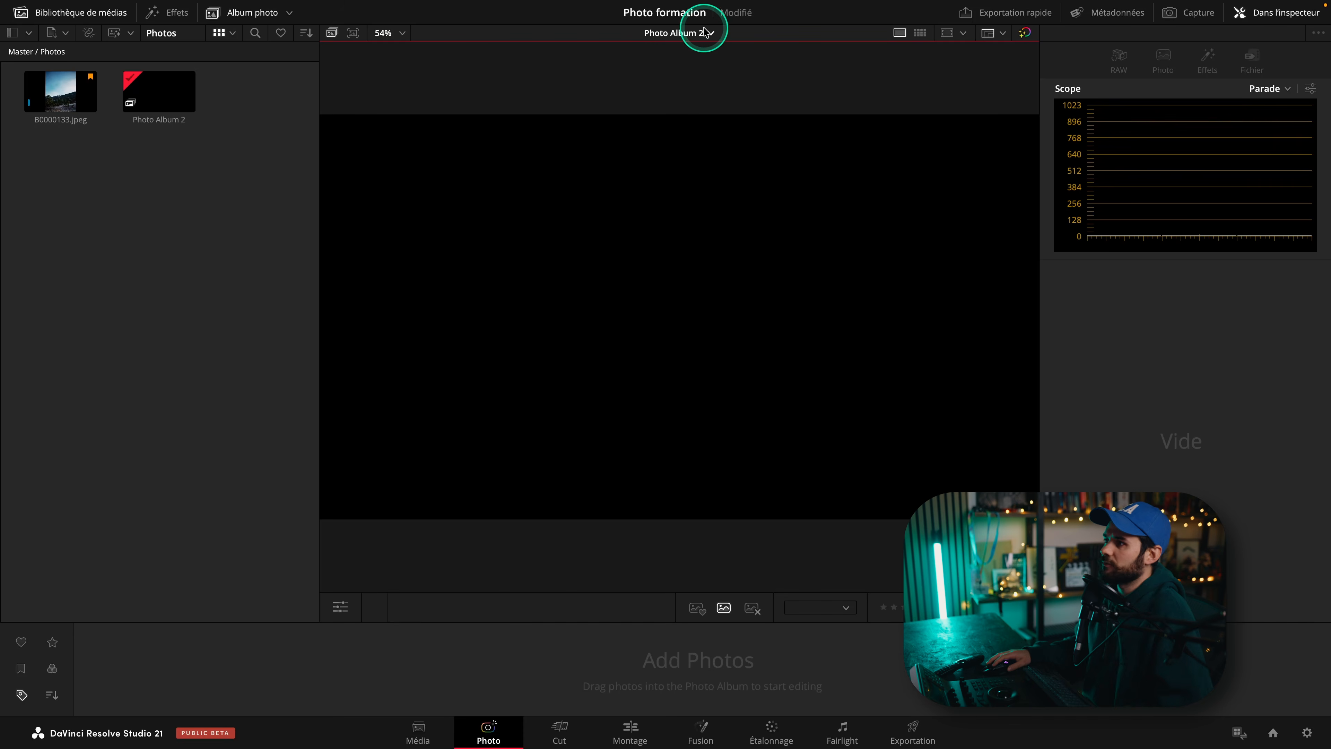
Switch the viewer back to Photo Album 1.
left_click(705, 33)
left_click(702, 68)
left_click(705, 32)
left_click(333, 119)
Display the album as a thumbnail grid, hiding the album strip and closing the media library.
left_click(917, 38)
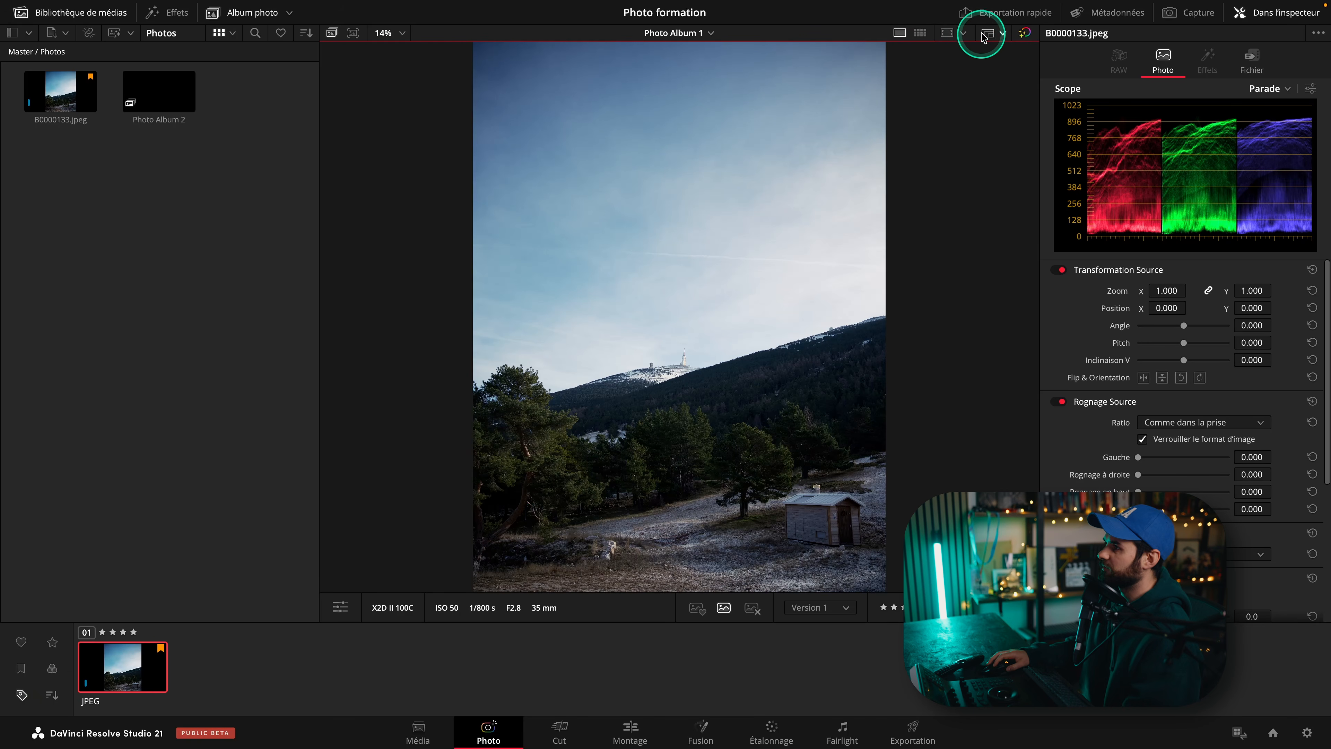
left_click(920, 34)
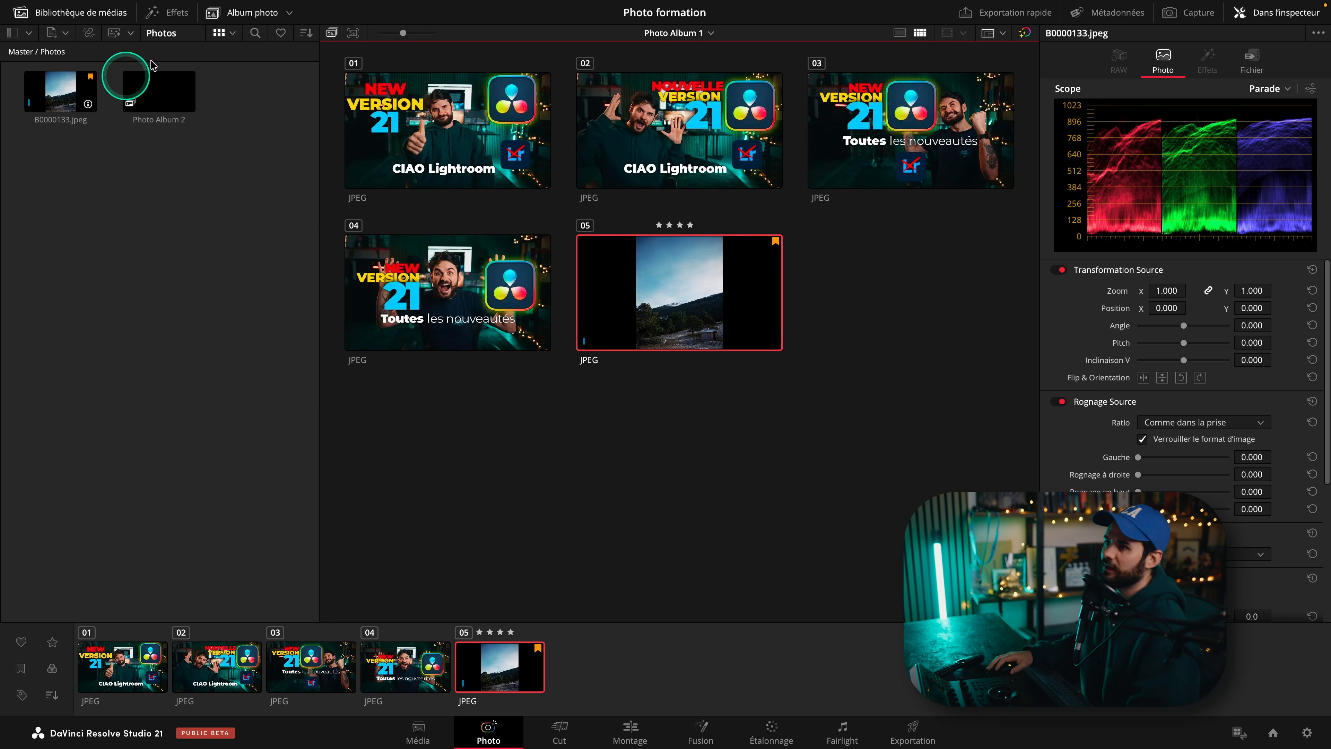
left_click(235, 21)
left_click(108, 15)
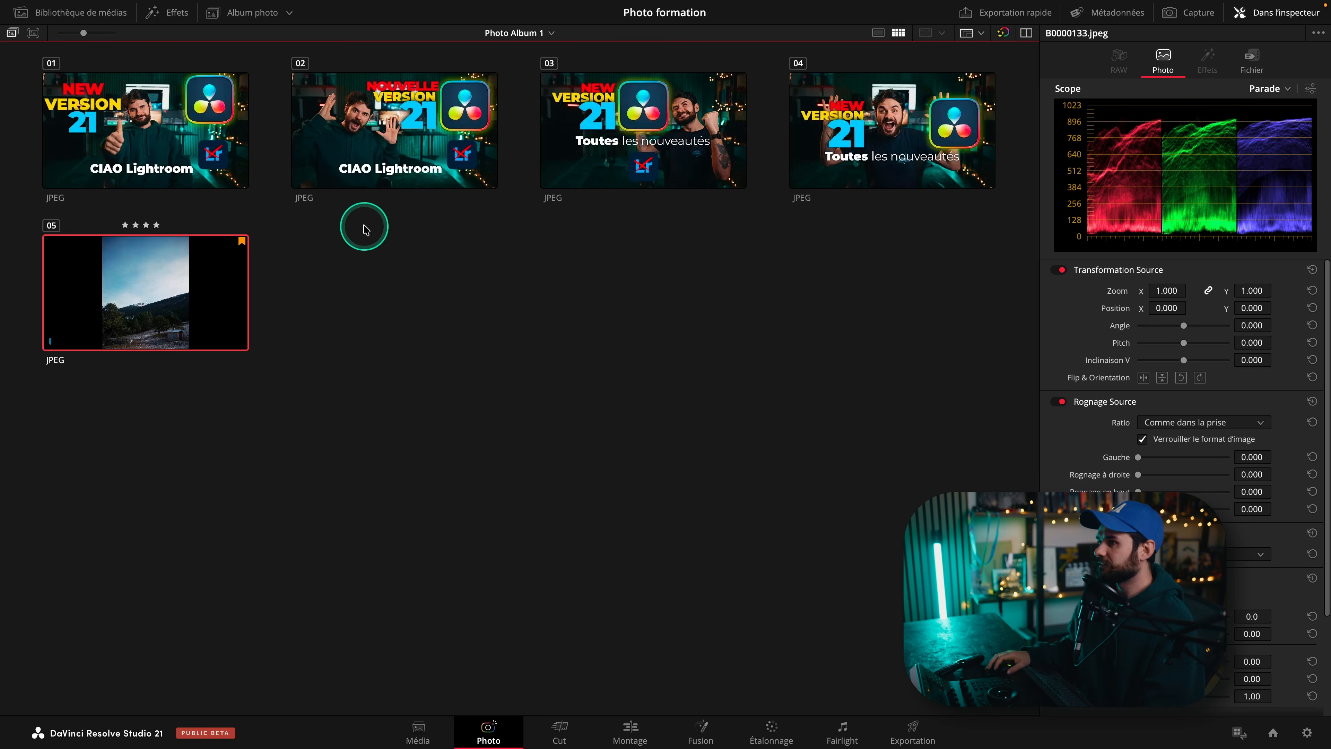
Open the context menus of grid photos to examine their version, flag and LUT options.
right_click(147, 130)
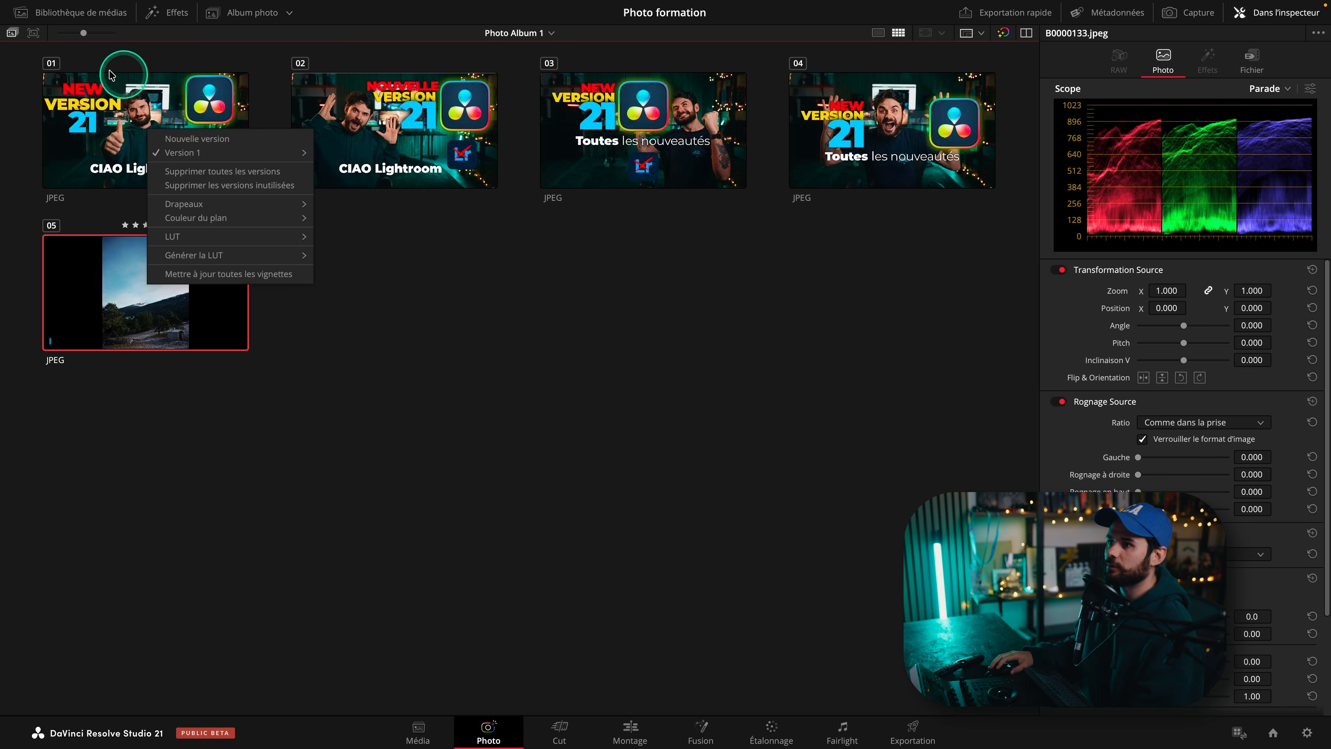
left_click(225, 123)
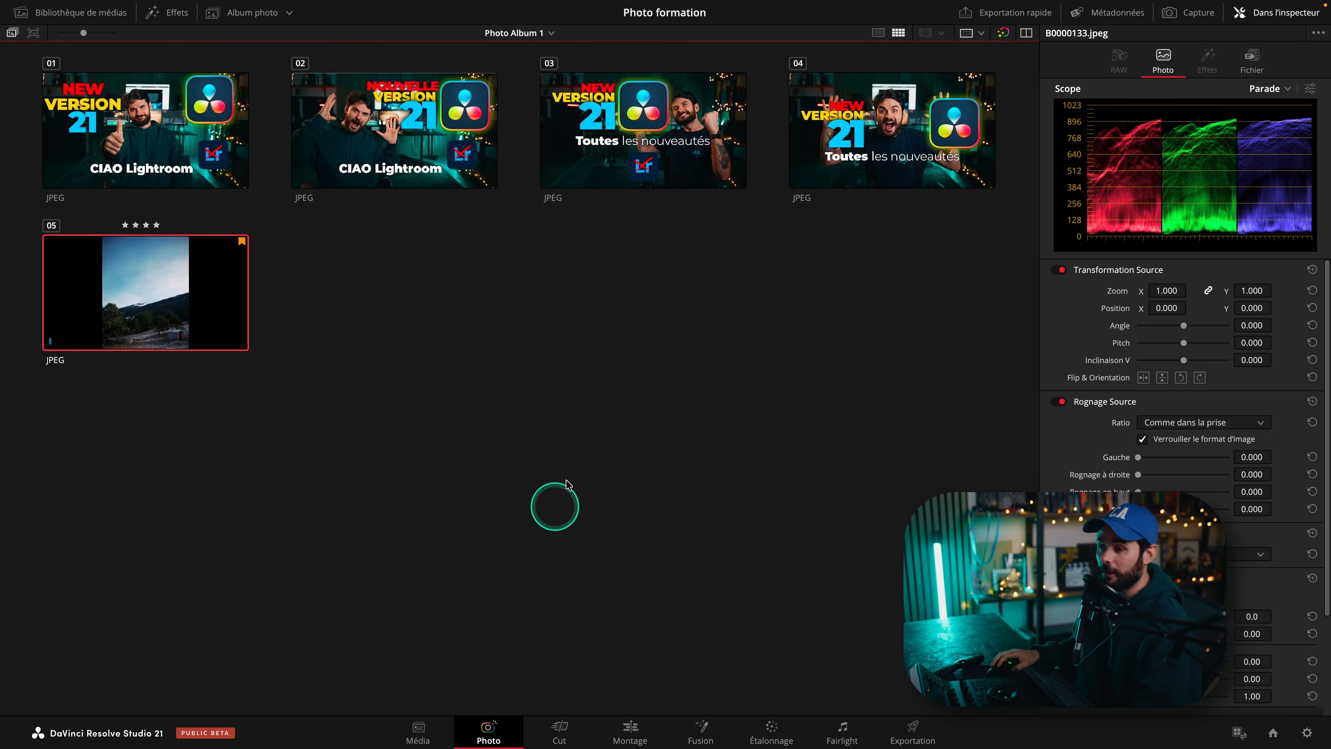
right_click(173, 291)
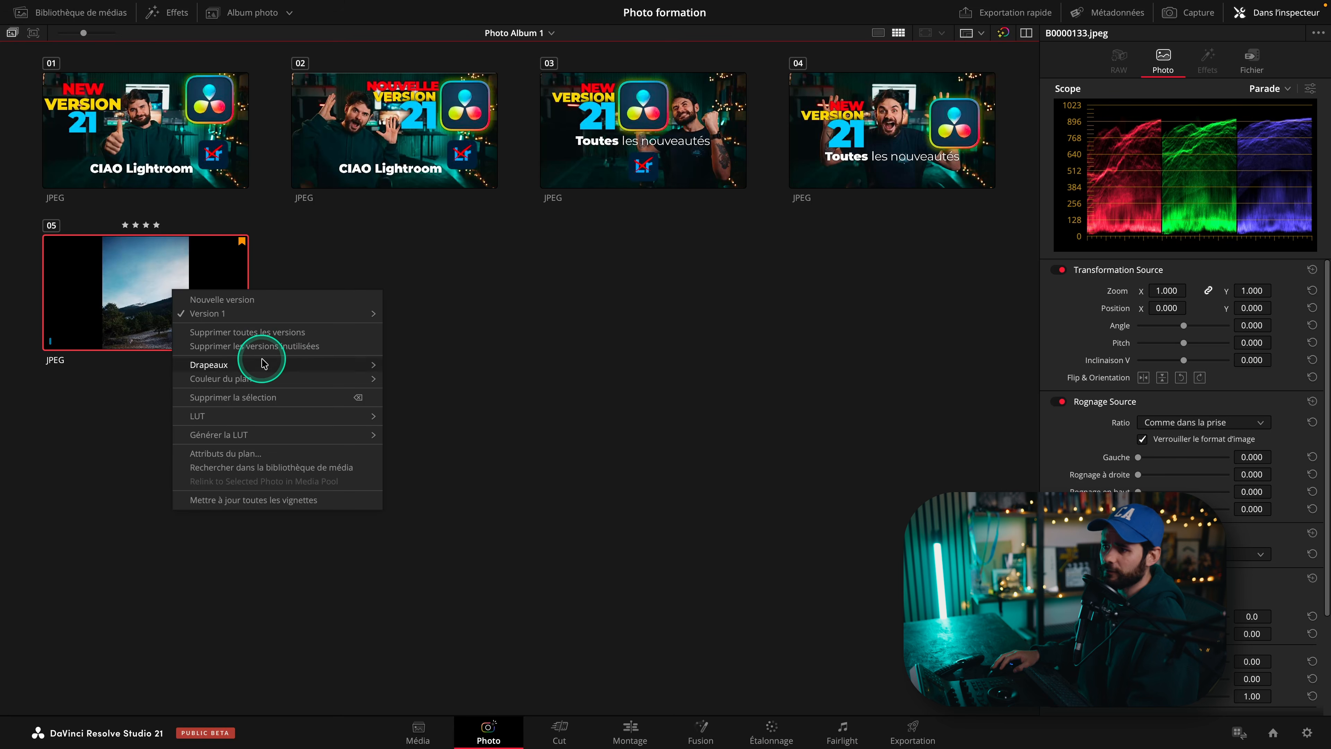
mouse_move(328, 434)
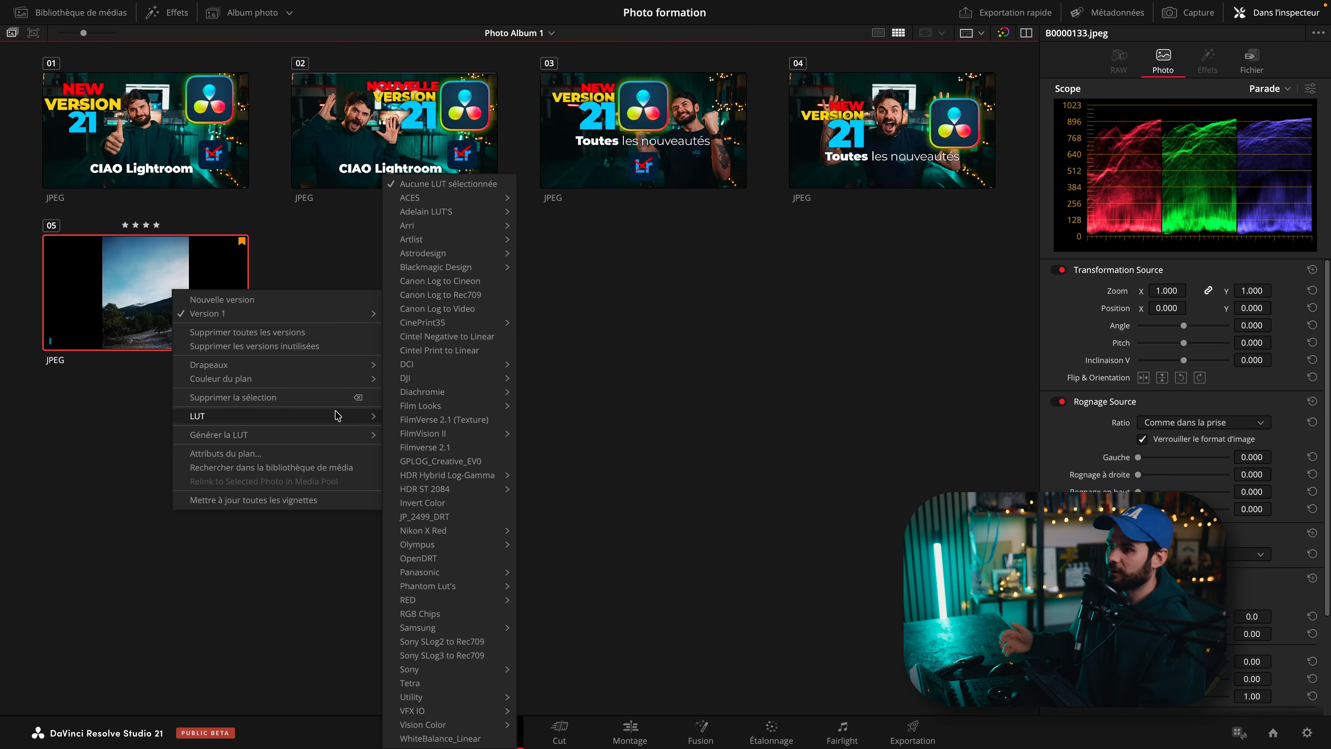
left_click(648, 300)
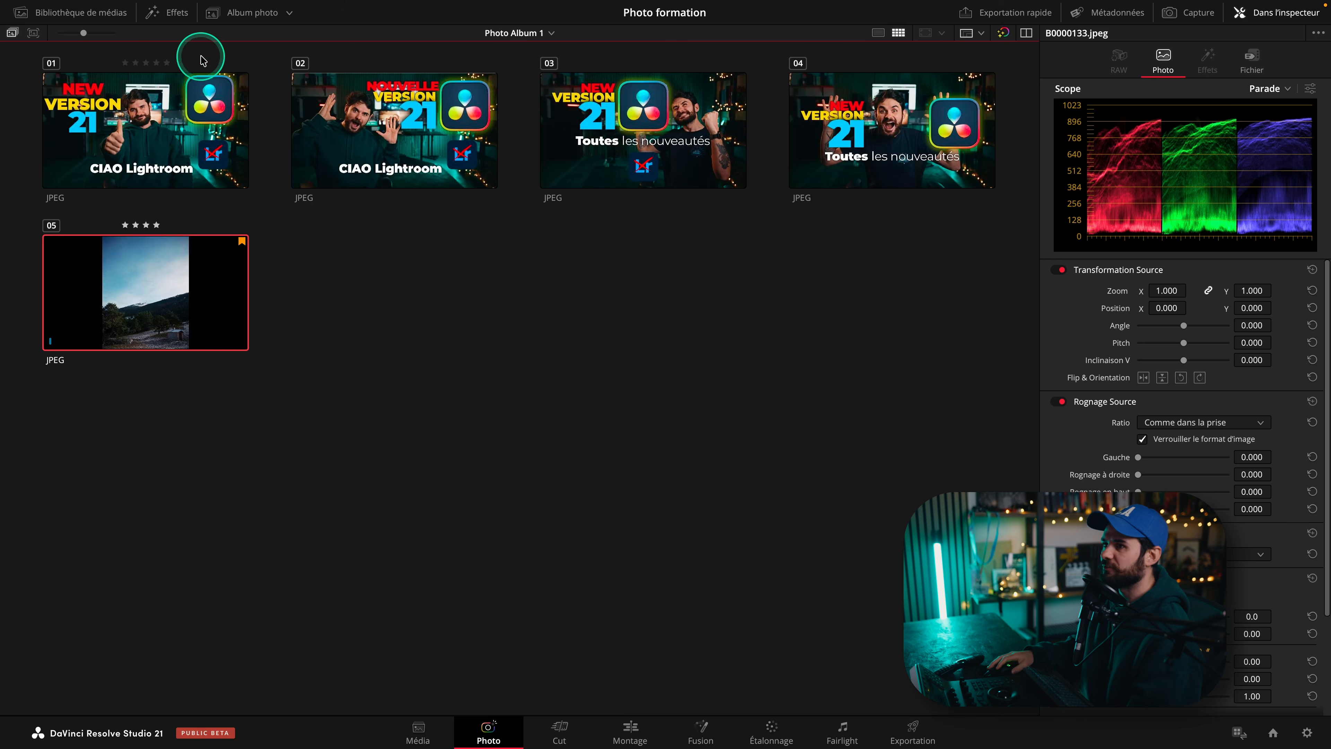
Reshow the album strip, check a photo's context menu in it, and return to the single-photo viewer.
left_click(213, 12)
right_click(498, 665)
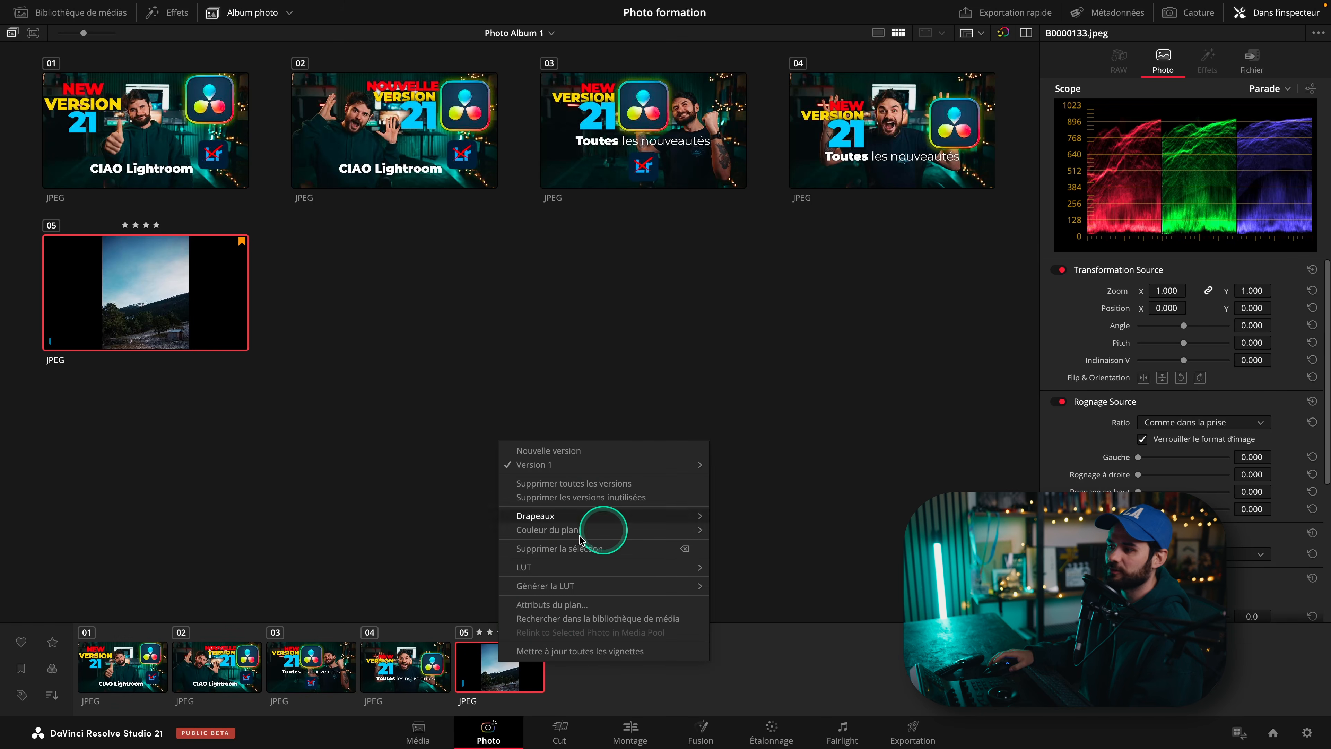
left_click(389, 420)
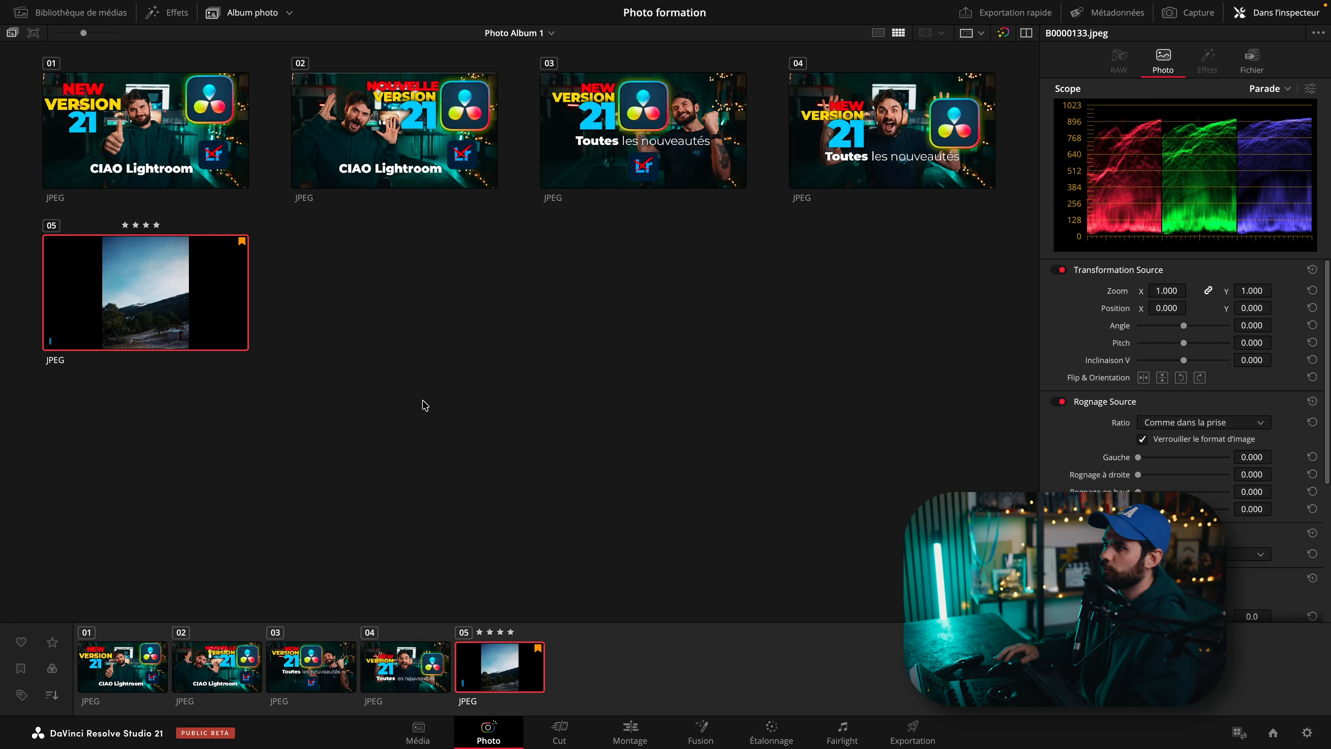
left_click(924, 34)
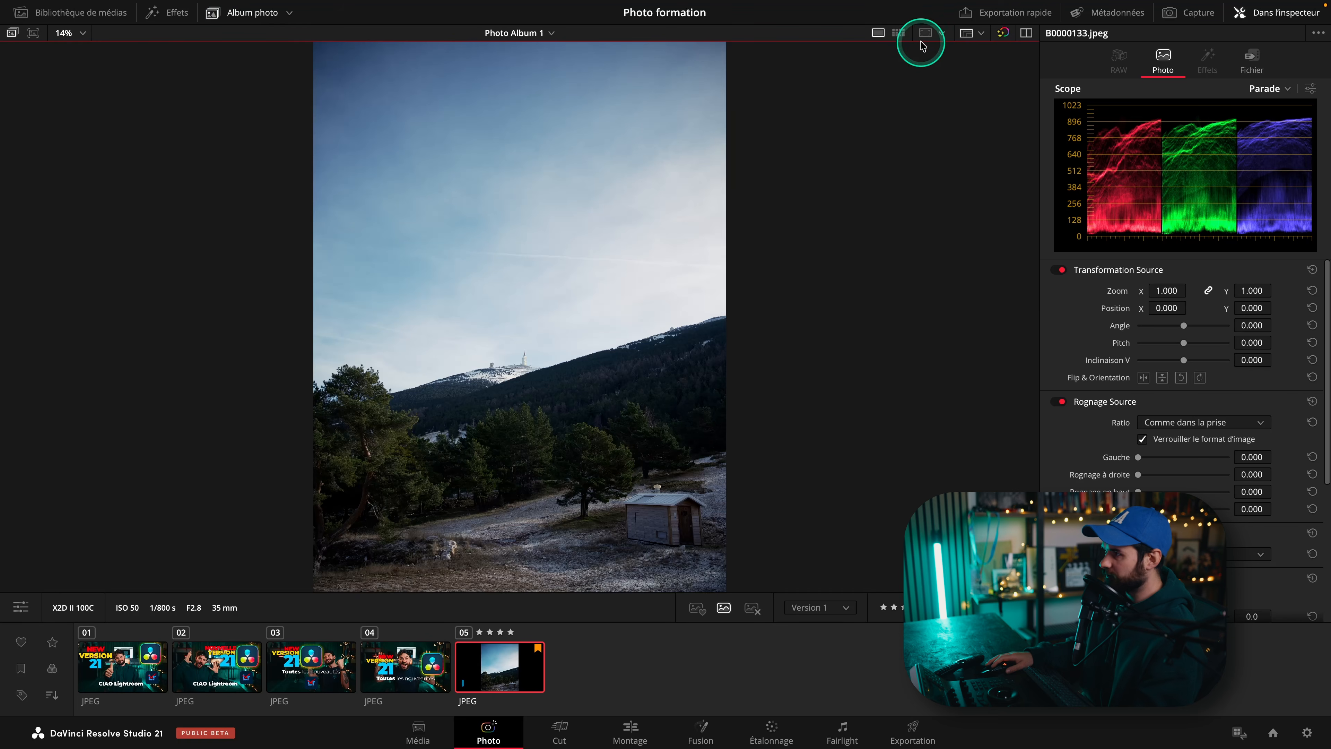
Turn on viewer guides, move the horizontal guide and drag new guides from the rulers, then turn guides off.
left_click(925, 35)
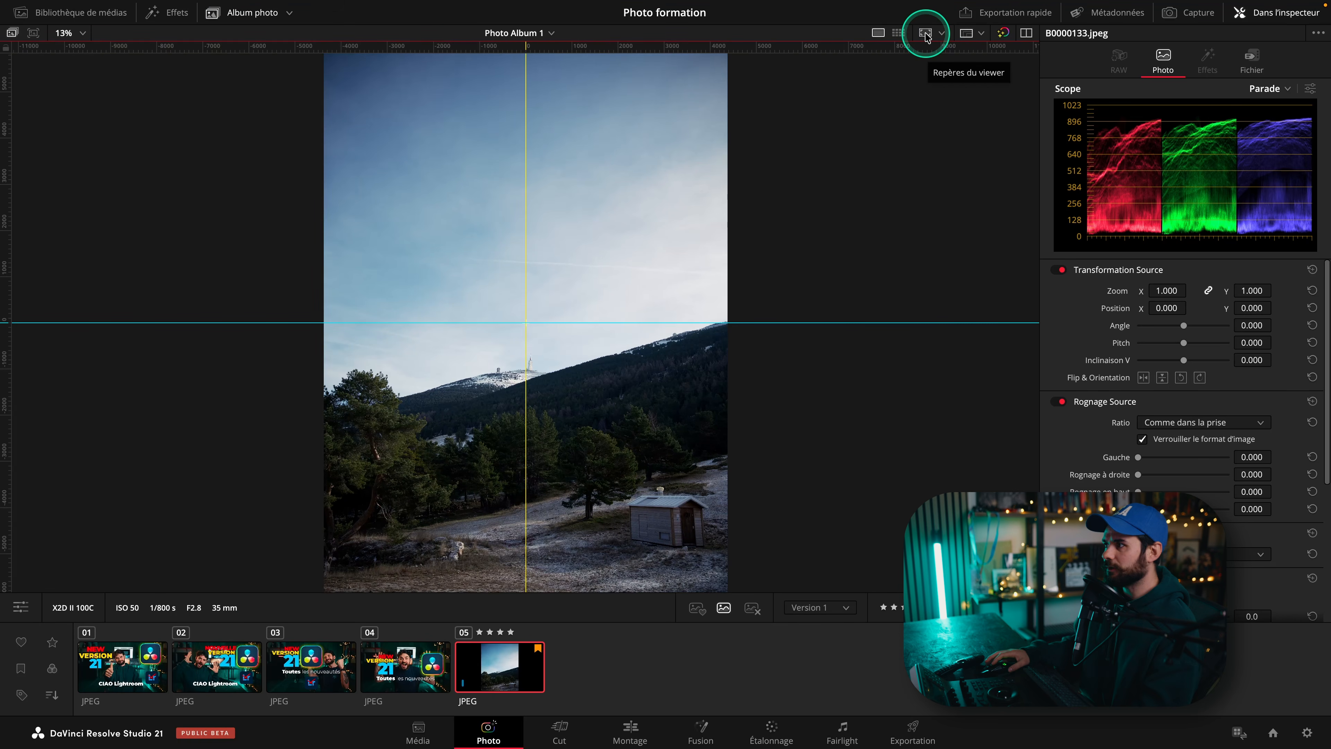
left_click(938, 36)
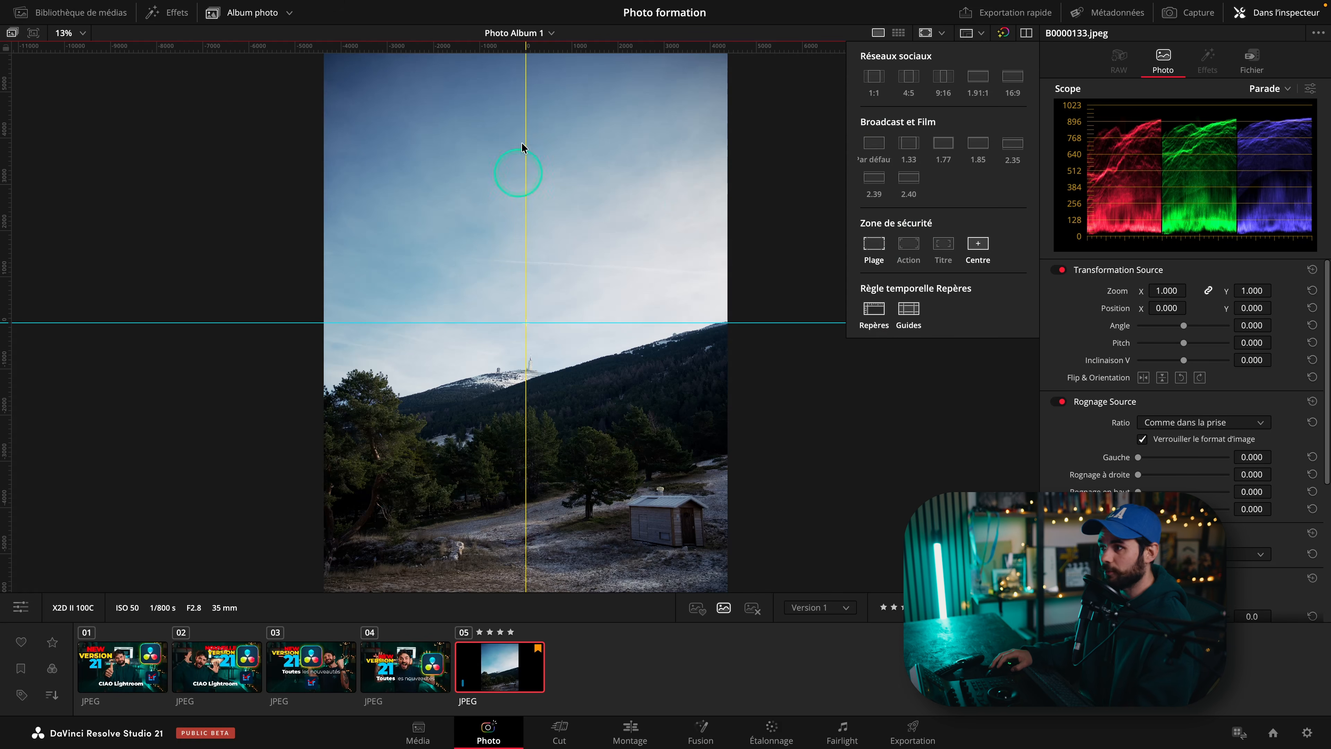
left_click(461, 309)
left_click_drag(461, 322, 503, 322)
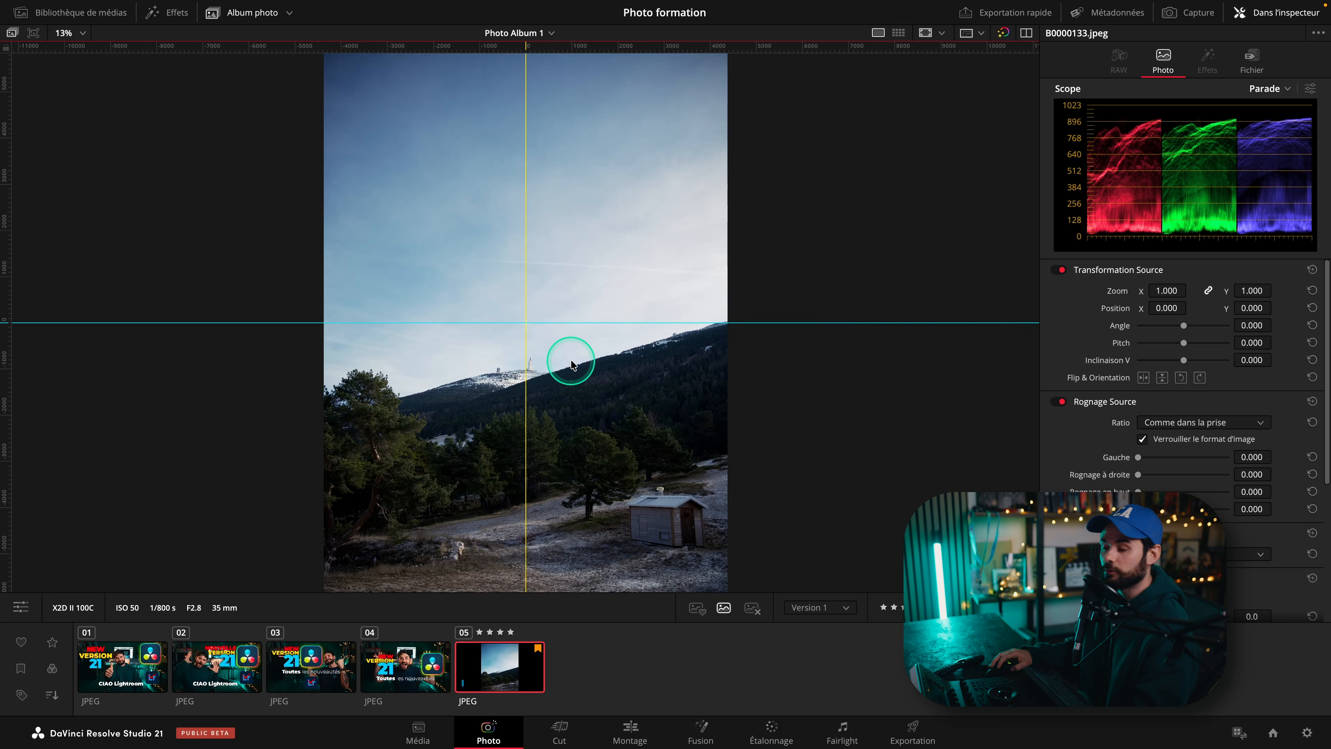
left_click_drag(241, 47, 253, 128)
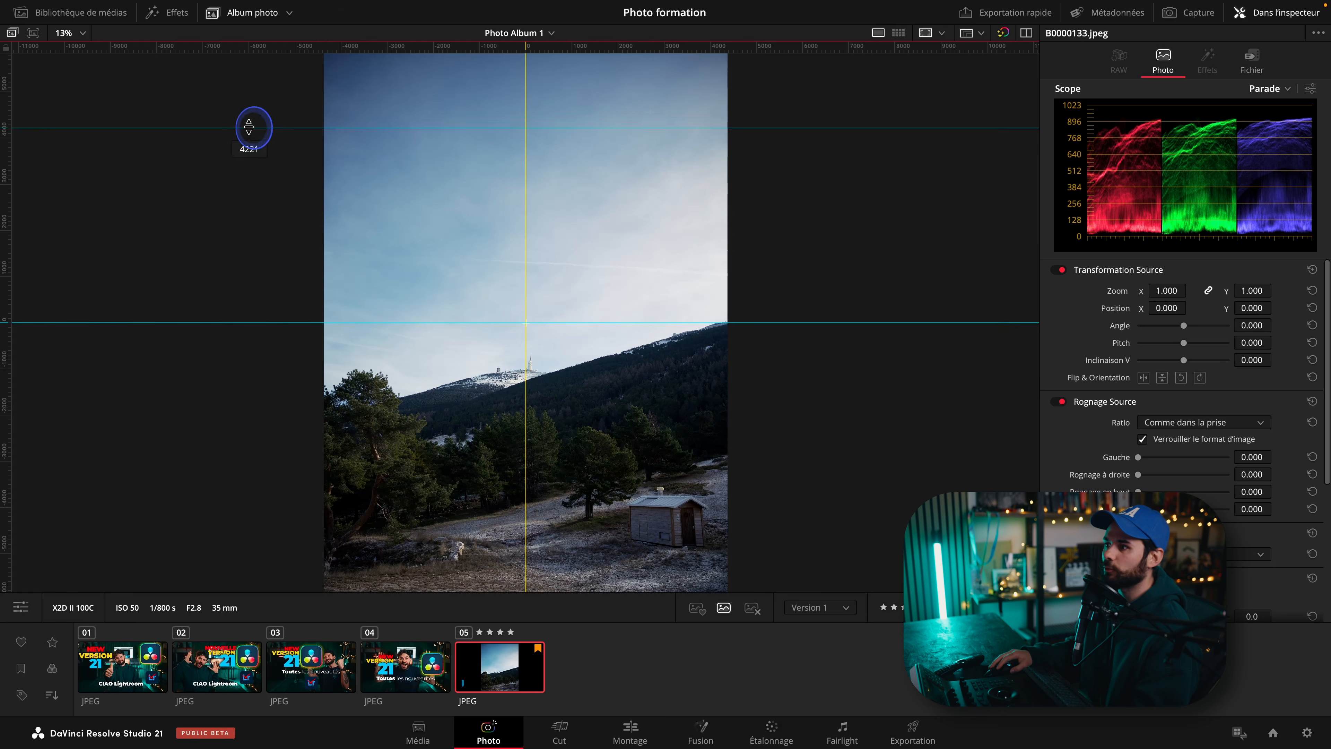
left_click_drag(7, 206, 425, 233)
left_click(925, 33)
Set the photo preview resolution to Quarter and toggle bypassing grades and Fusion effects on and off.
left_click(968, 37)
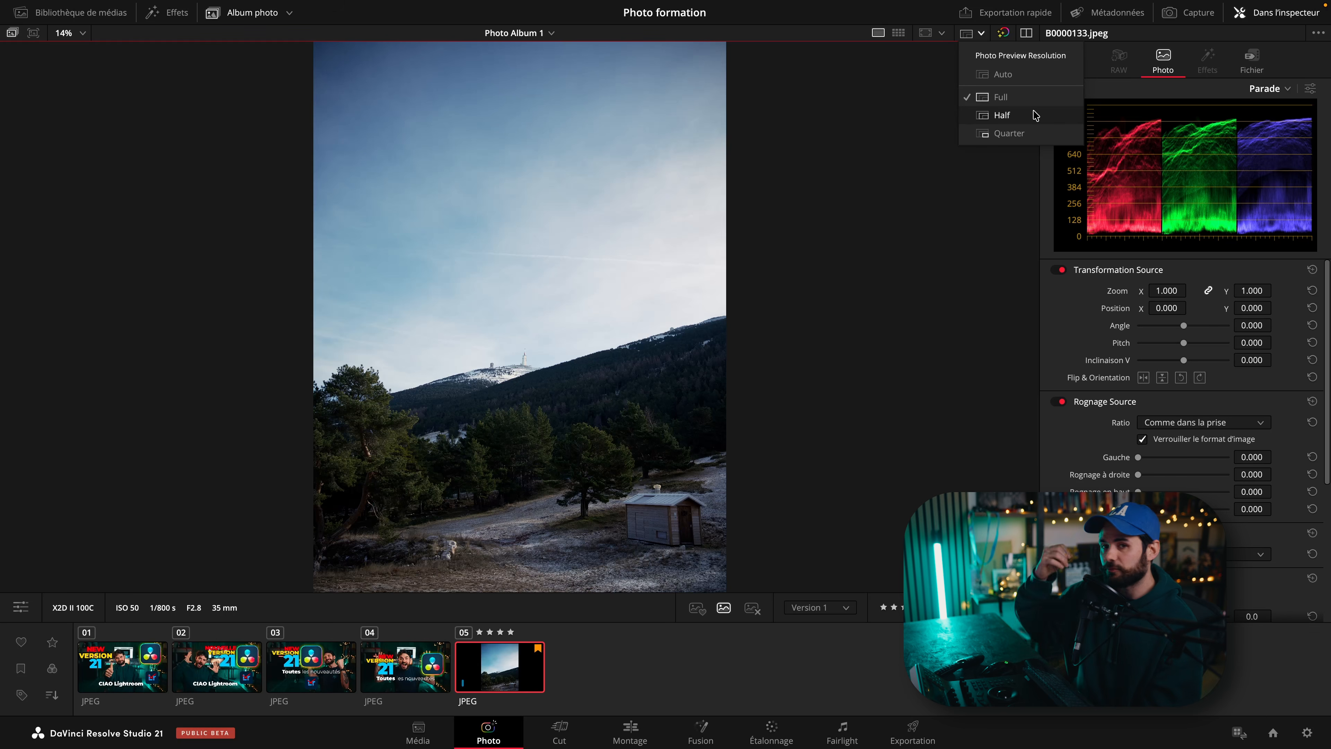
left_click(998, 134)
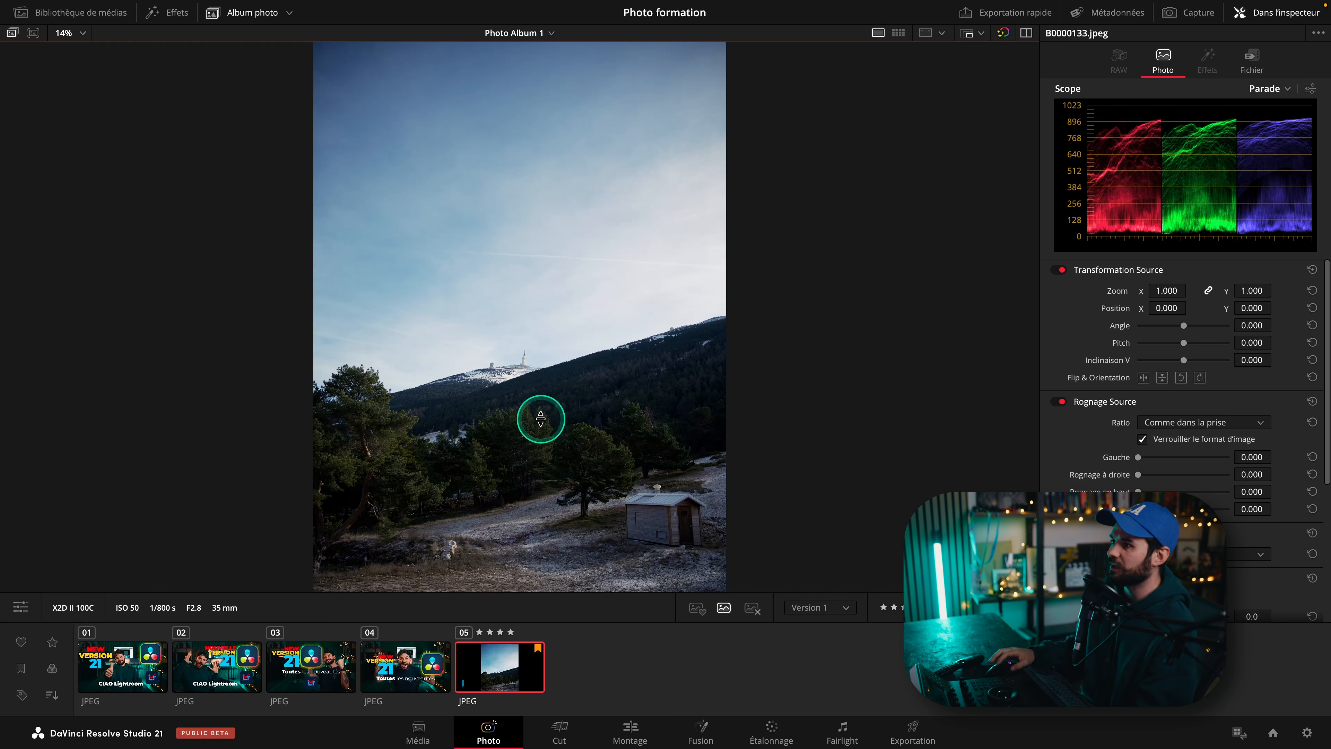
left_click(1003, 37)
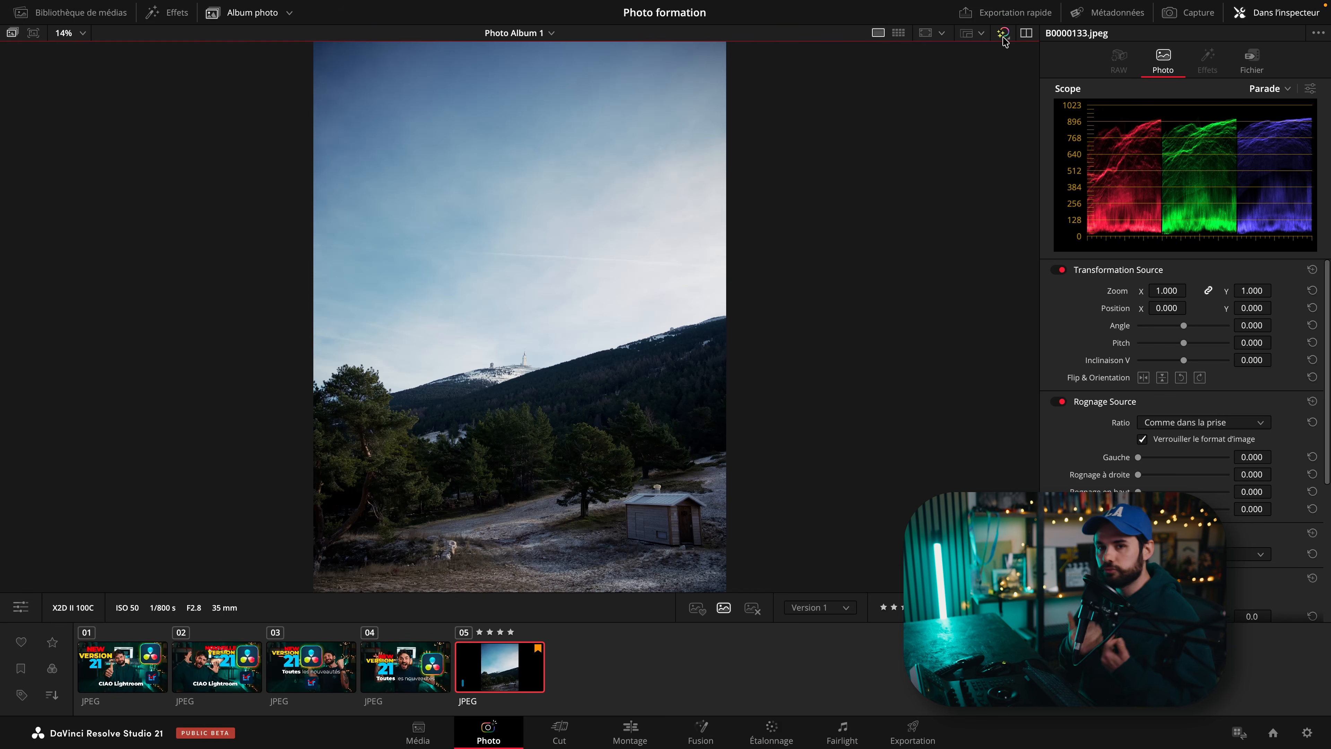
left_click(1003, 34)
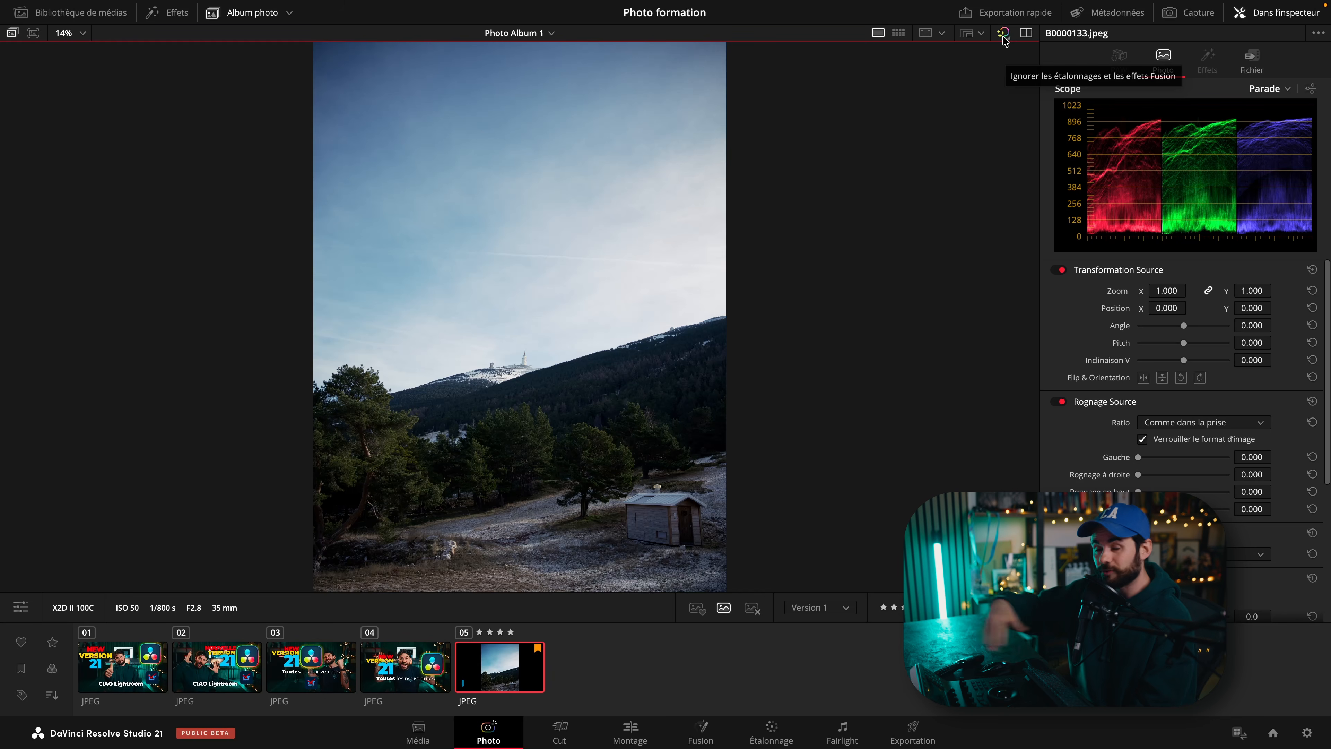
Open the Capture Live View panel beside the viewer and close it again.
left_click(1026, 33)
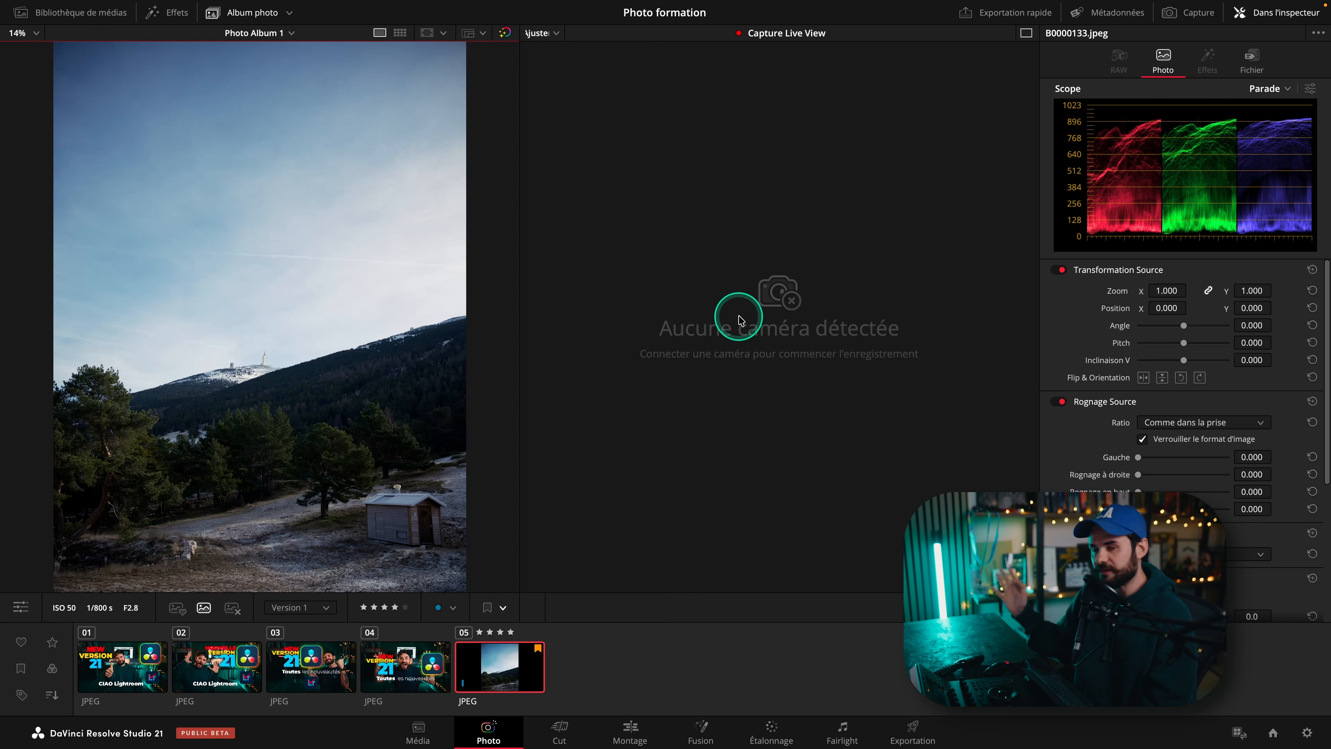
left_click(765, 323)
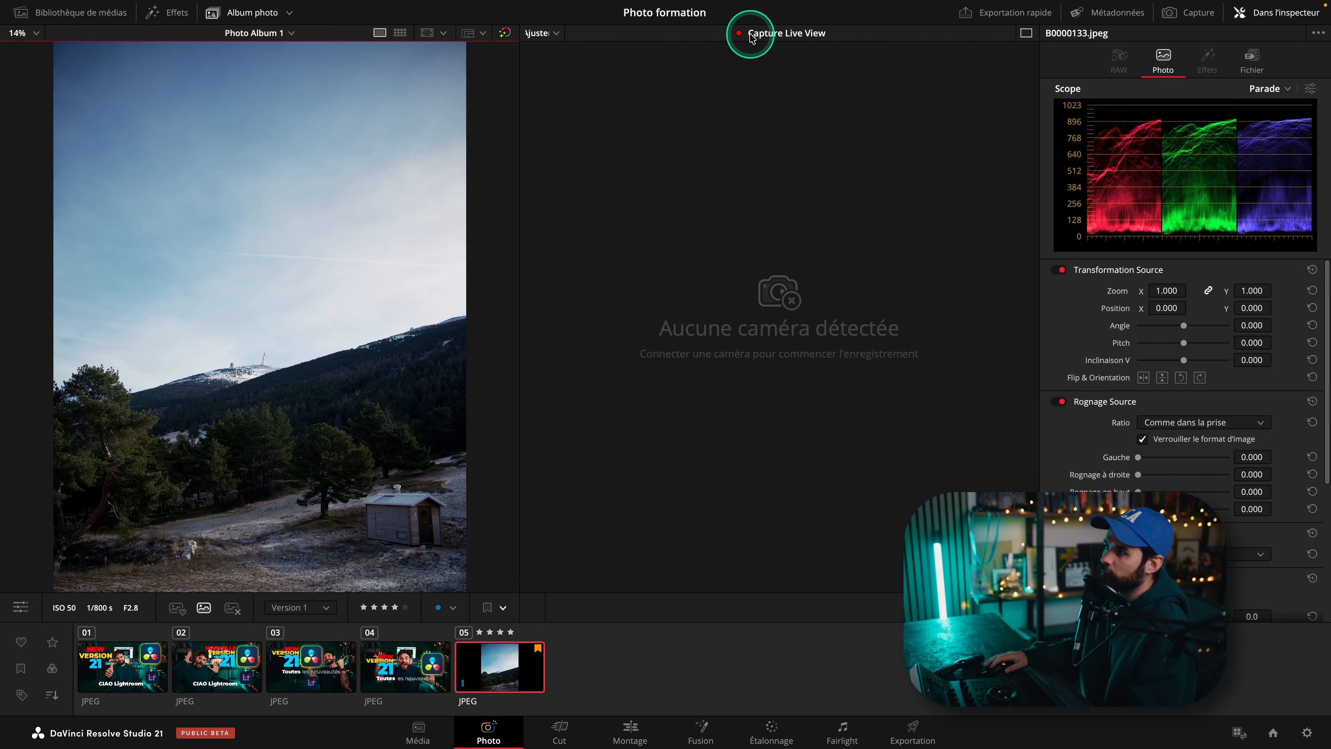
left_click(1026, 33)
Open Quick Export and switch between the JPEG, PNG, HEIC and TIFF formats.
left_click(974, 16)
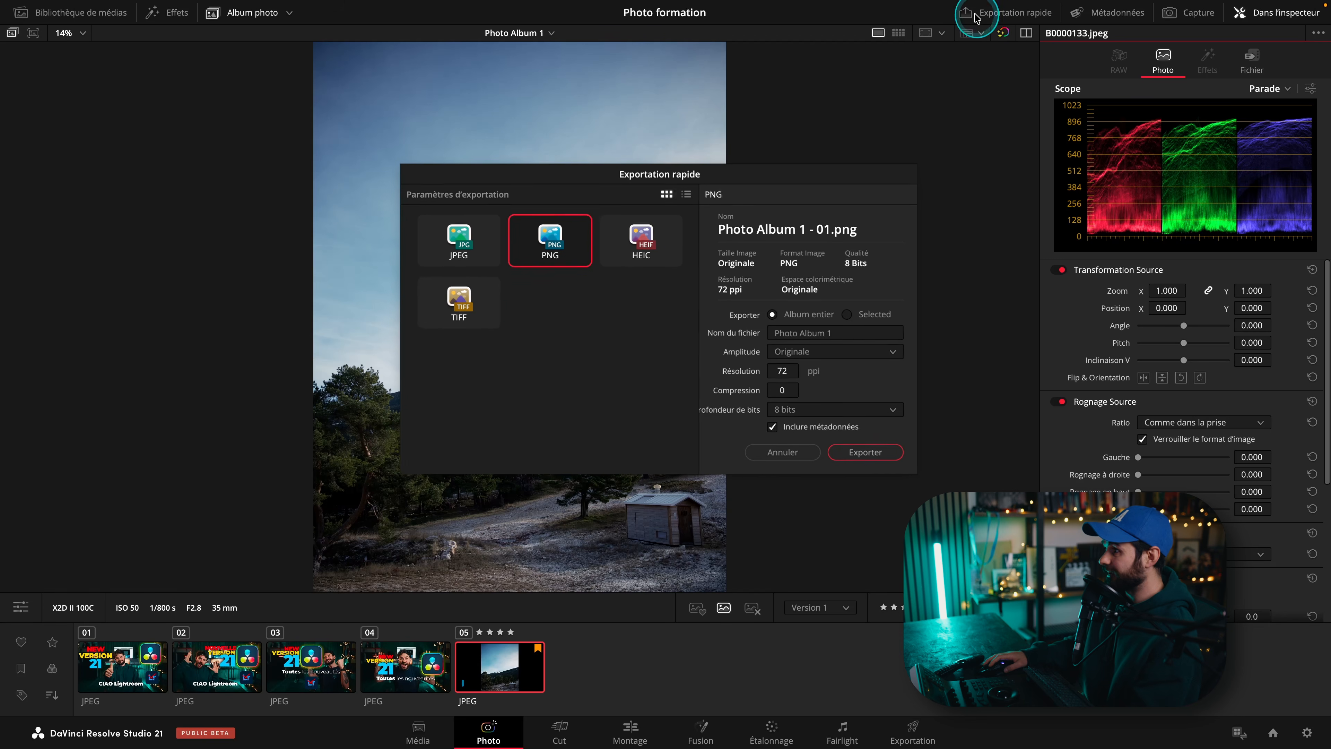
left_click(455, 251)
left_click(545, 240)
left_click(639, 240)
left_click(476, 300)
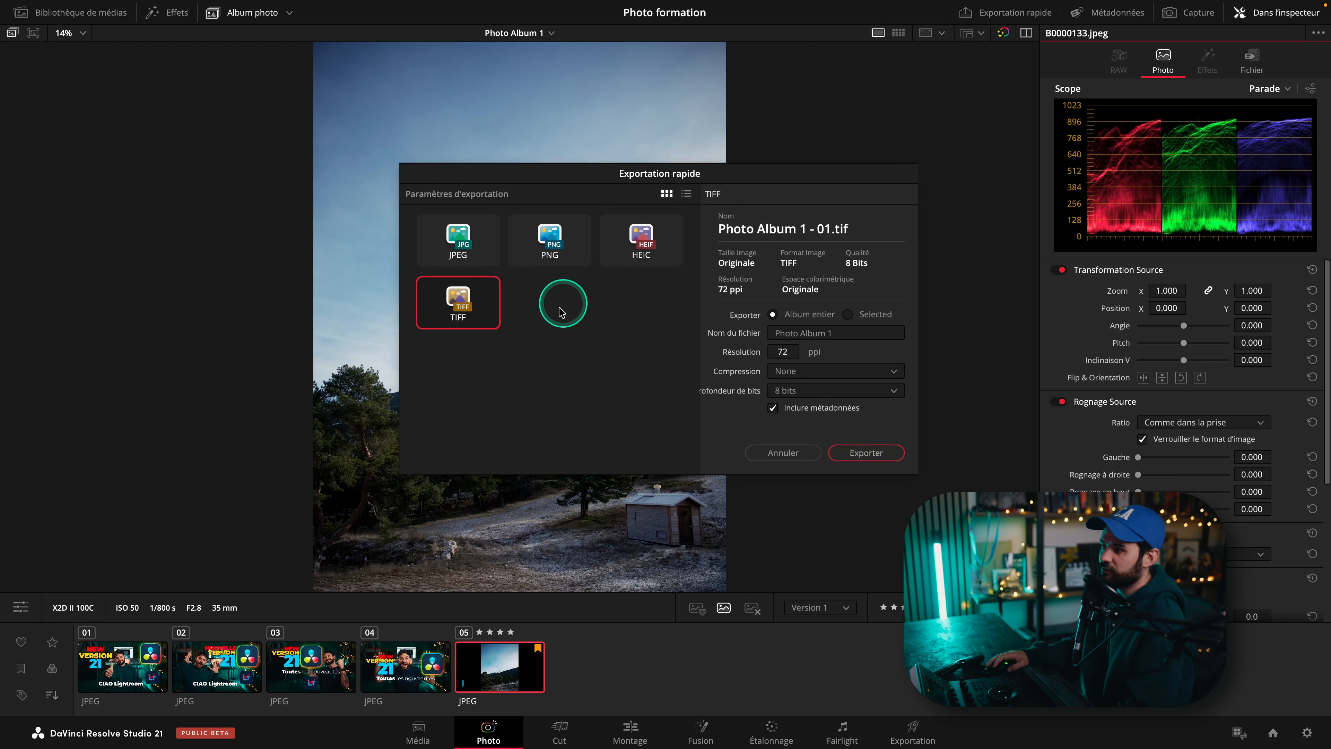
Set the TIFF bit depth to 16 bits, then switch the export format back to JPEG.
left_click(805, 392)
left_click(783, 414)
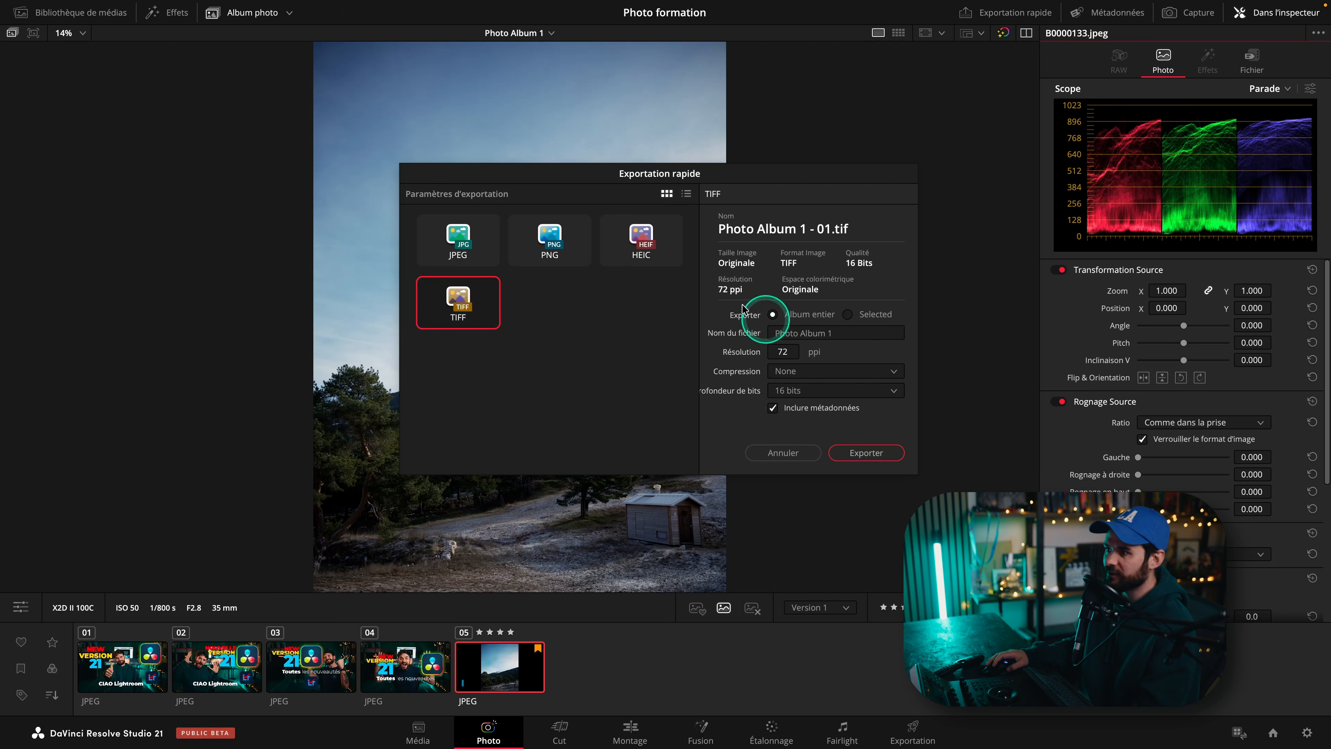
left_click(457, 231)
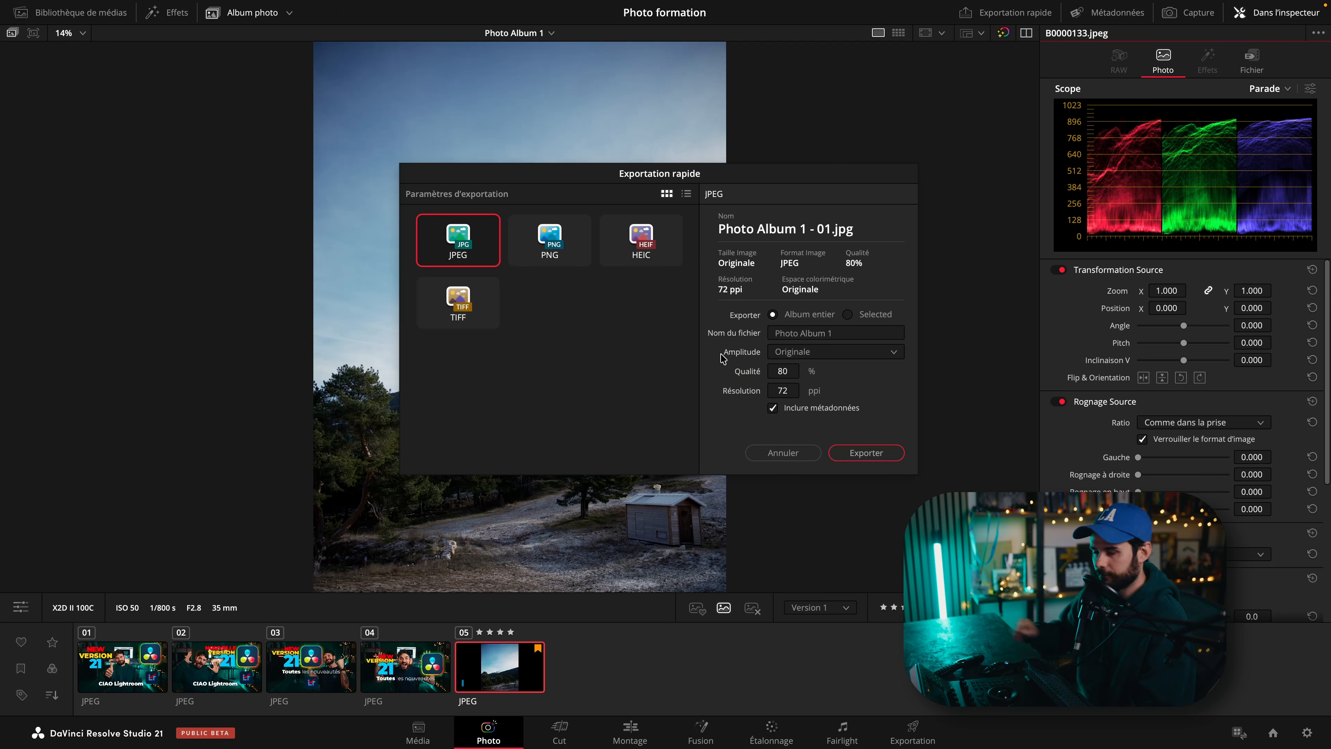
Toggle the export formats between list and grid view, then cancel Quick Export.
left_click(687, 194)
left_click(666, 194)
left_click(782, 453)
Switch the side panel to Metadata, then to Capture, and return to the Inspector.
left_click(1106, 12)
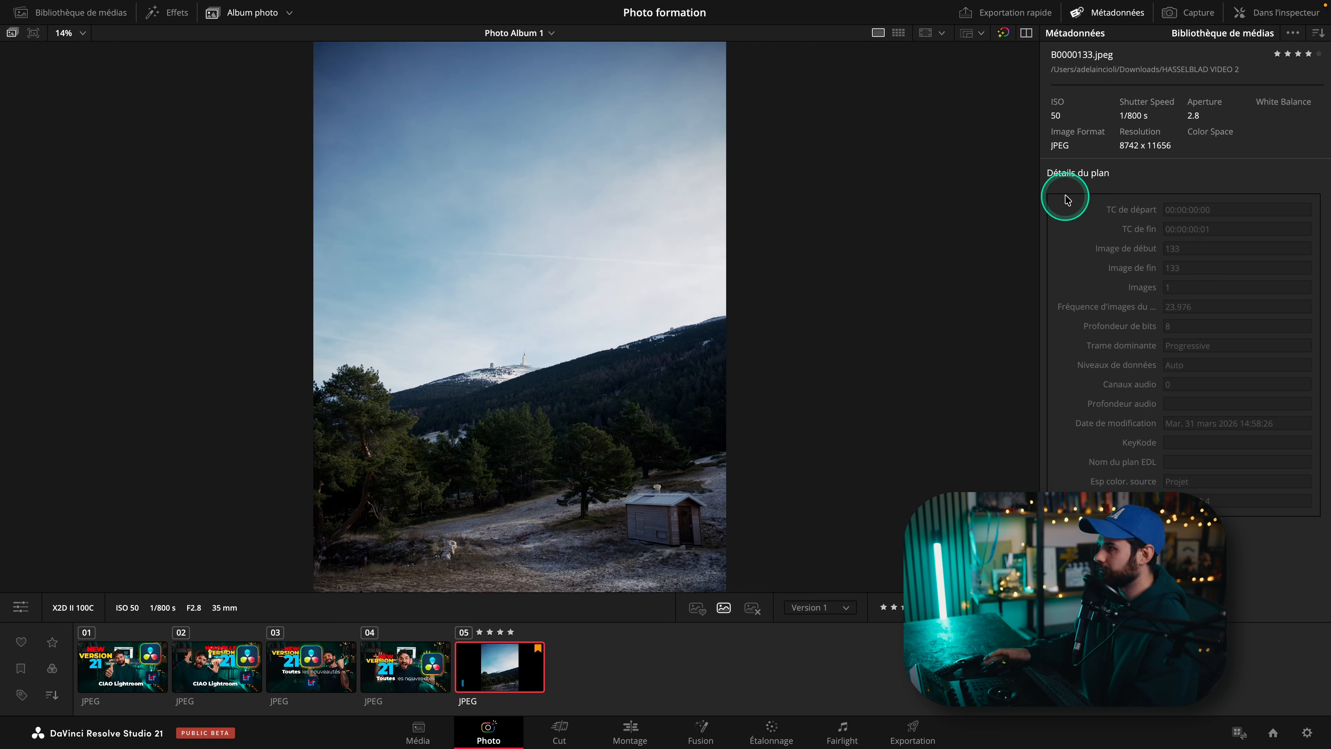
left_click(1189, 13)
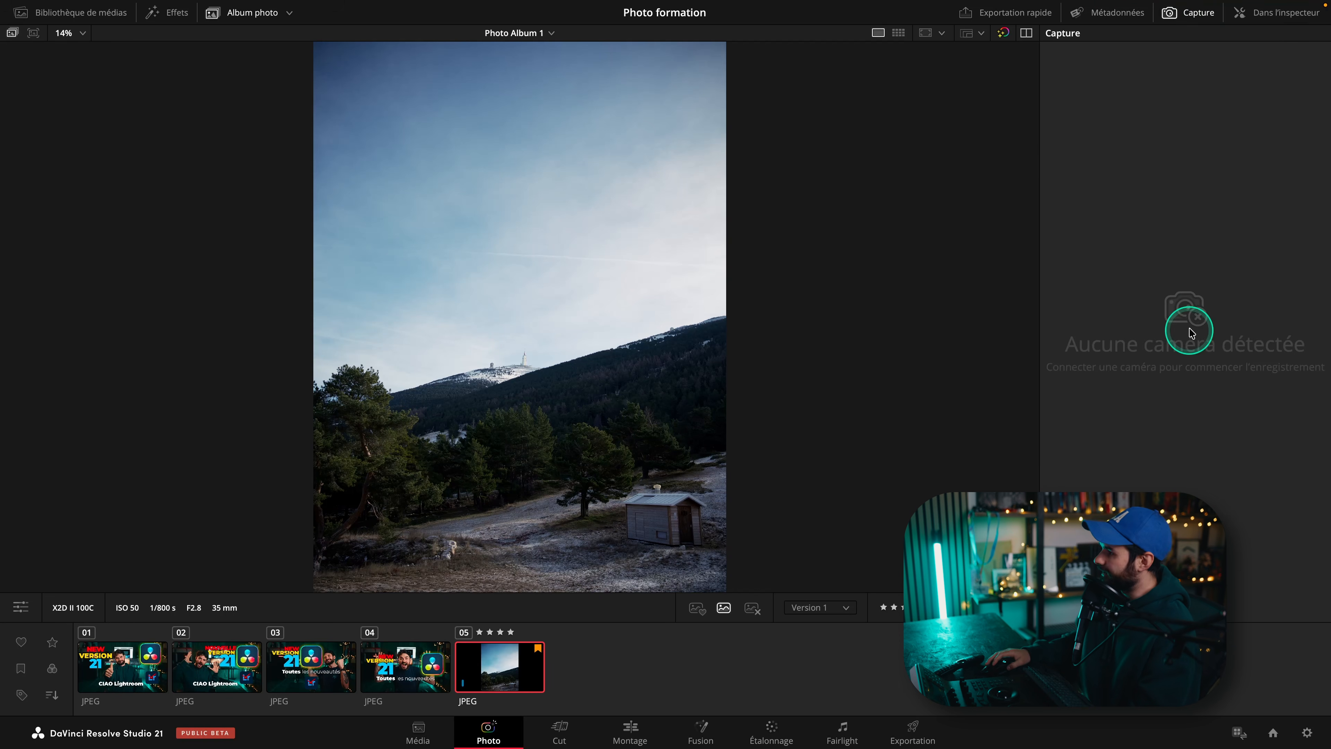
left_click(1276, 14)
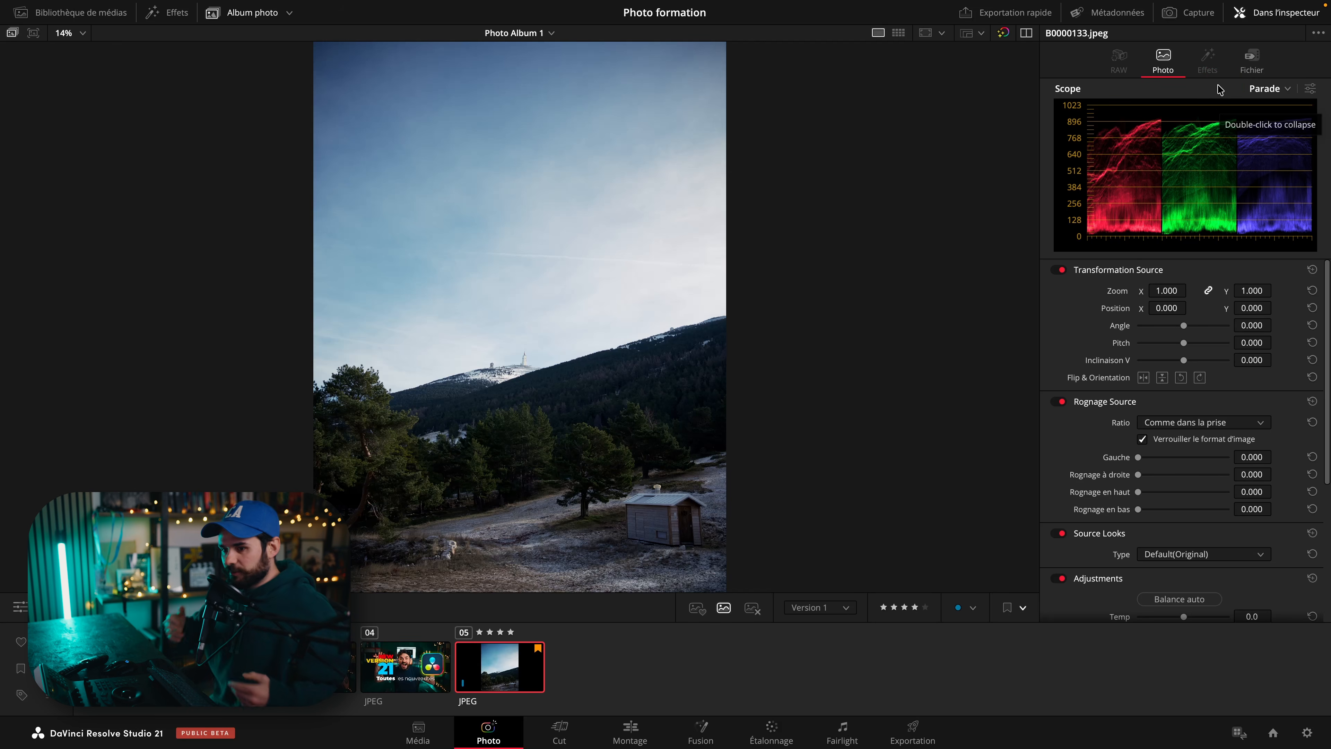
Switch the scope to Histogramme and open the scope settings.
left_click(1273, 92)
left_click(1232, 150)
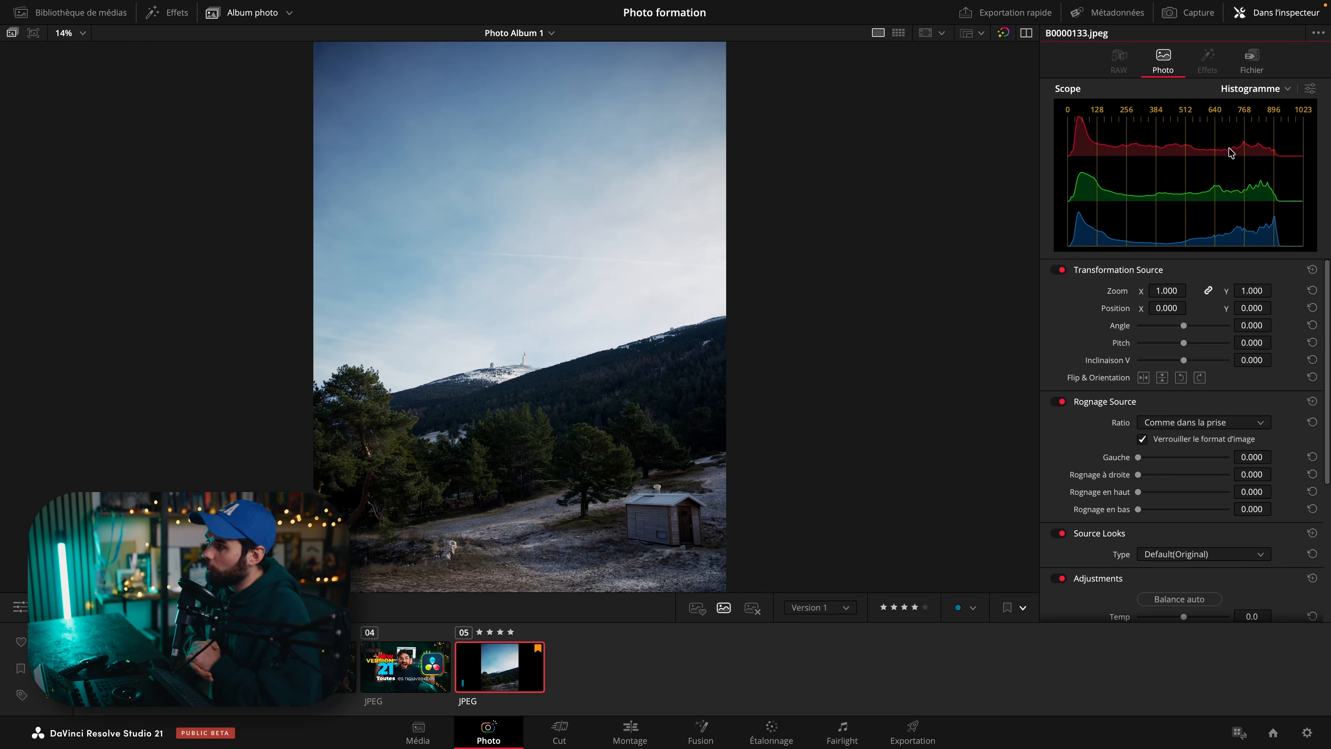
left_click(1310, 91)
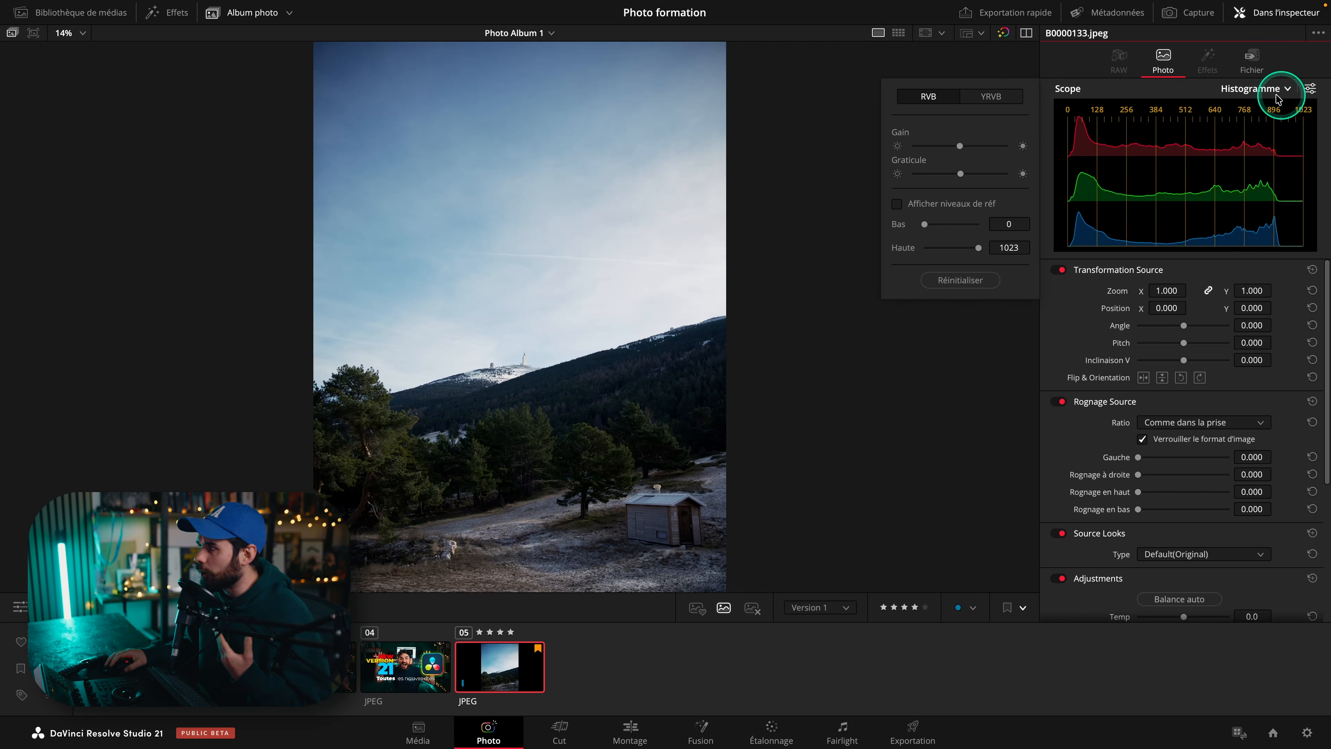
Cycle the scope through Parade, Oscilloscope and Vecteurscope, ending on Parade.
left_click(1256, 89)
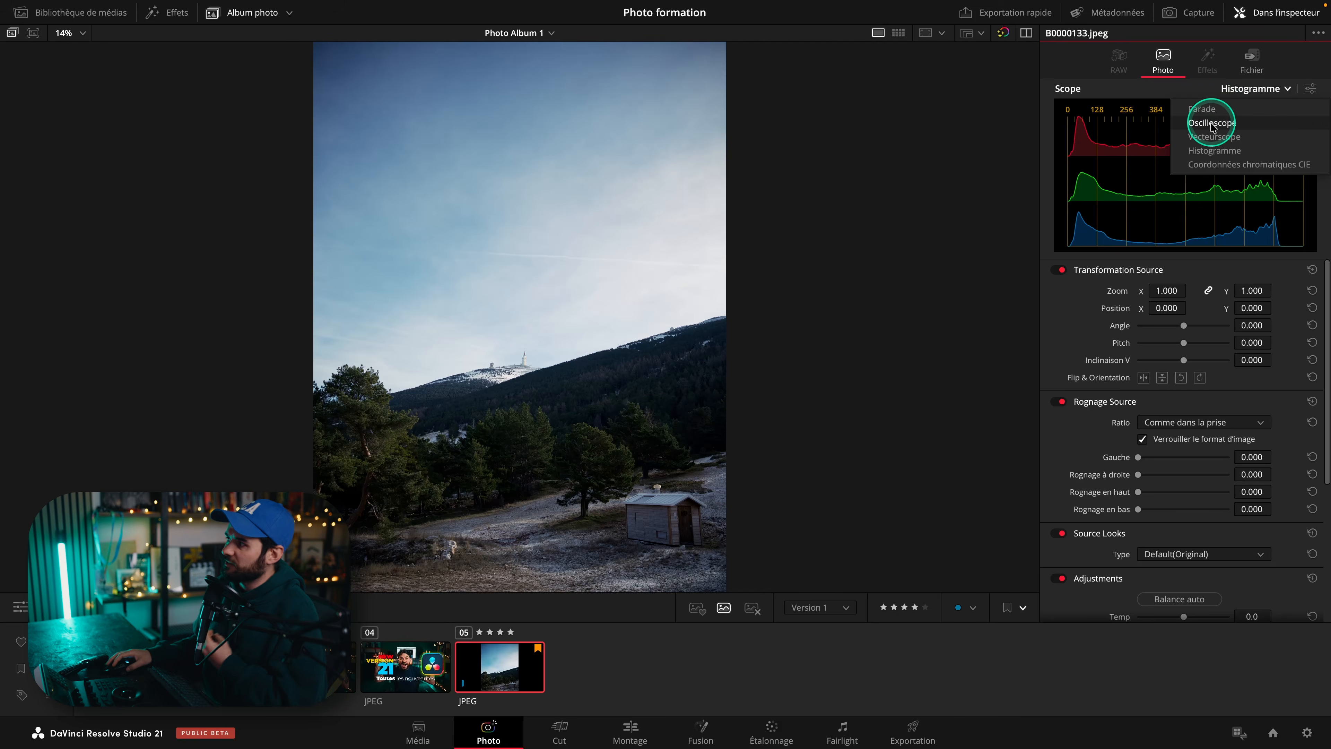
left_click(1255, 109)
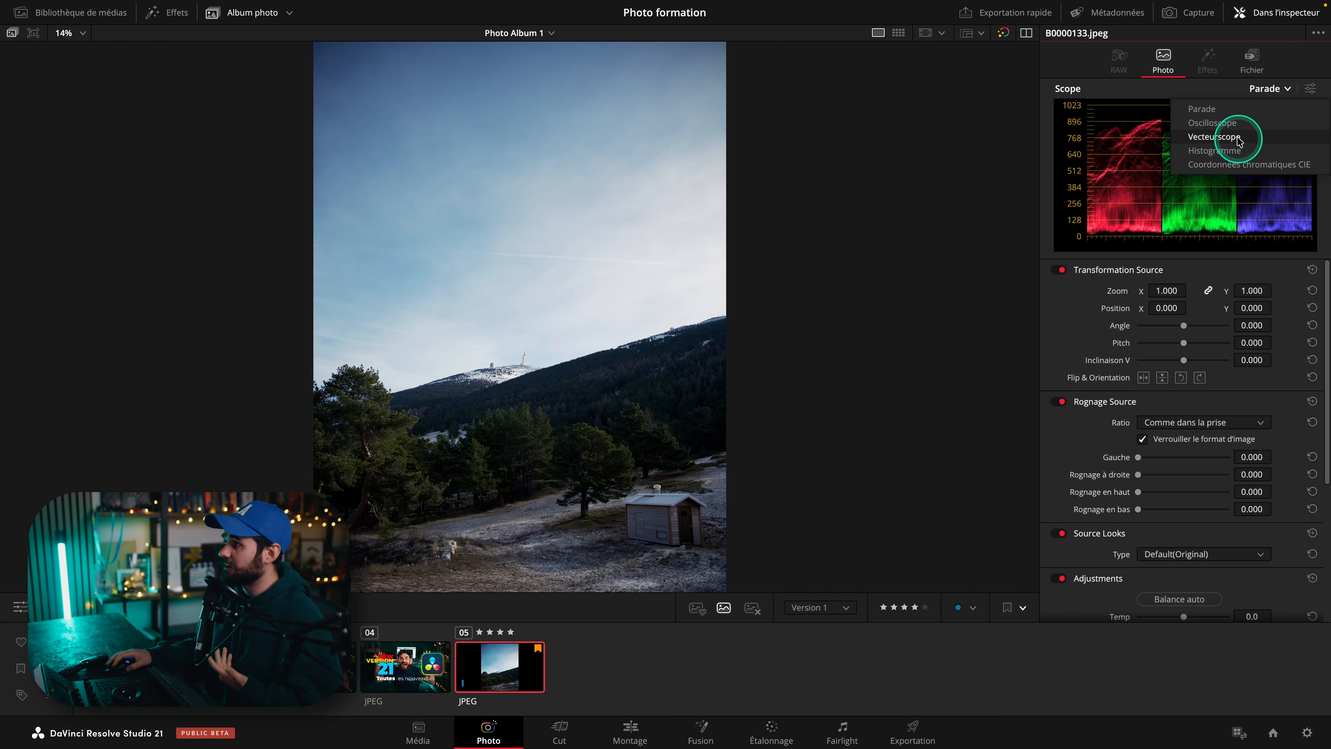
left_click(1232, 123)
left_click(1256, 89)
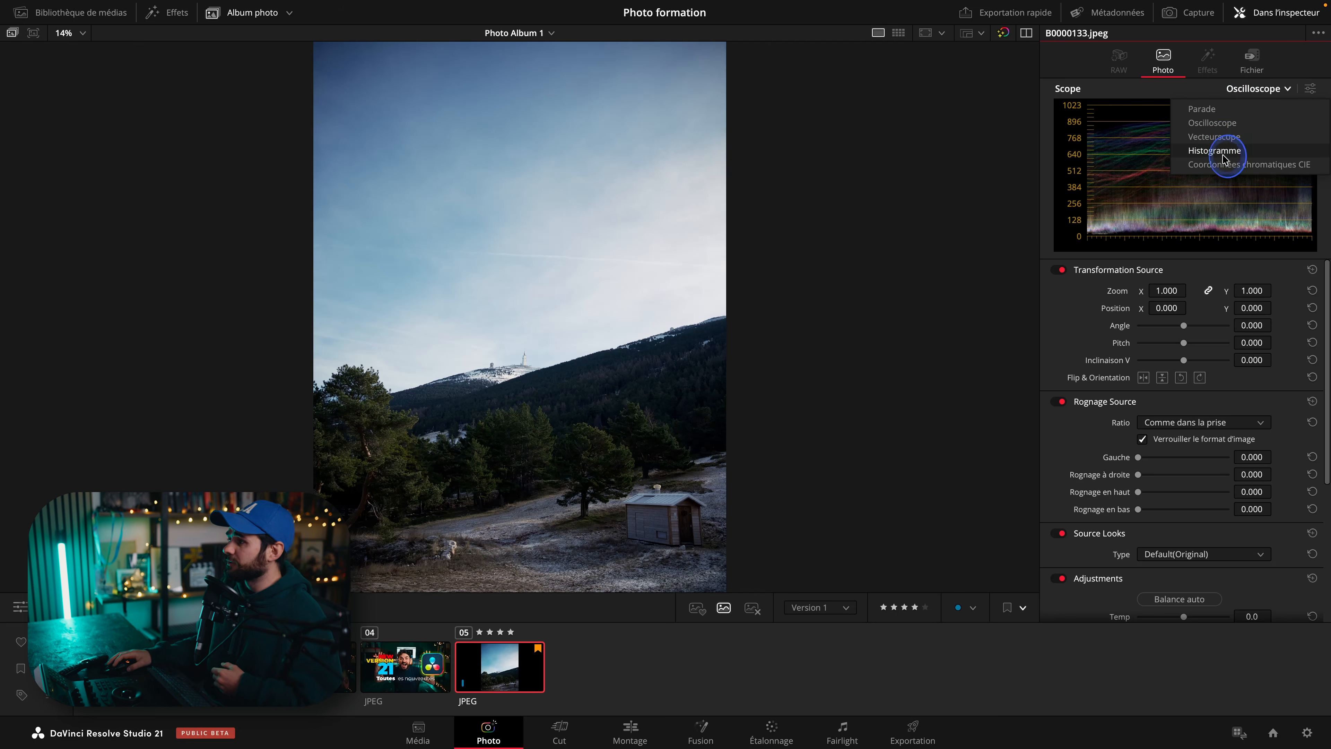
left_click(1232, 139)
left_click(1259, 89)
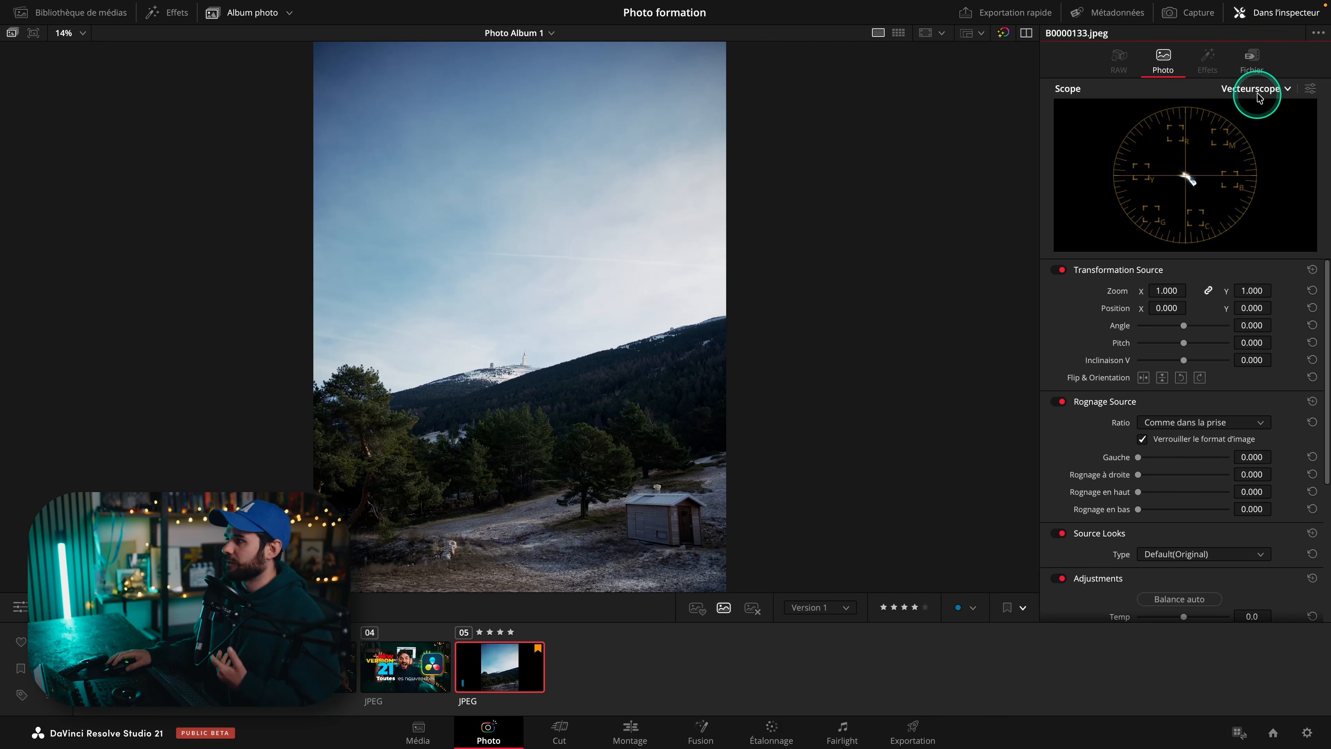
left_click(1253, 108)
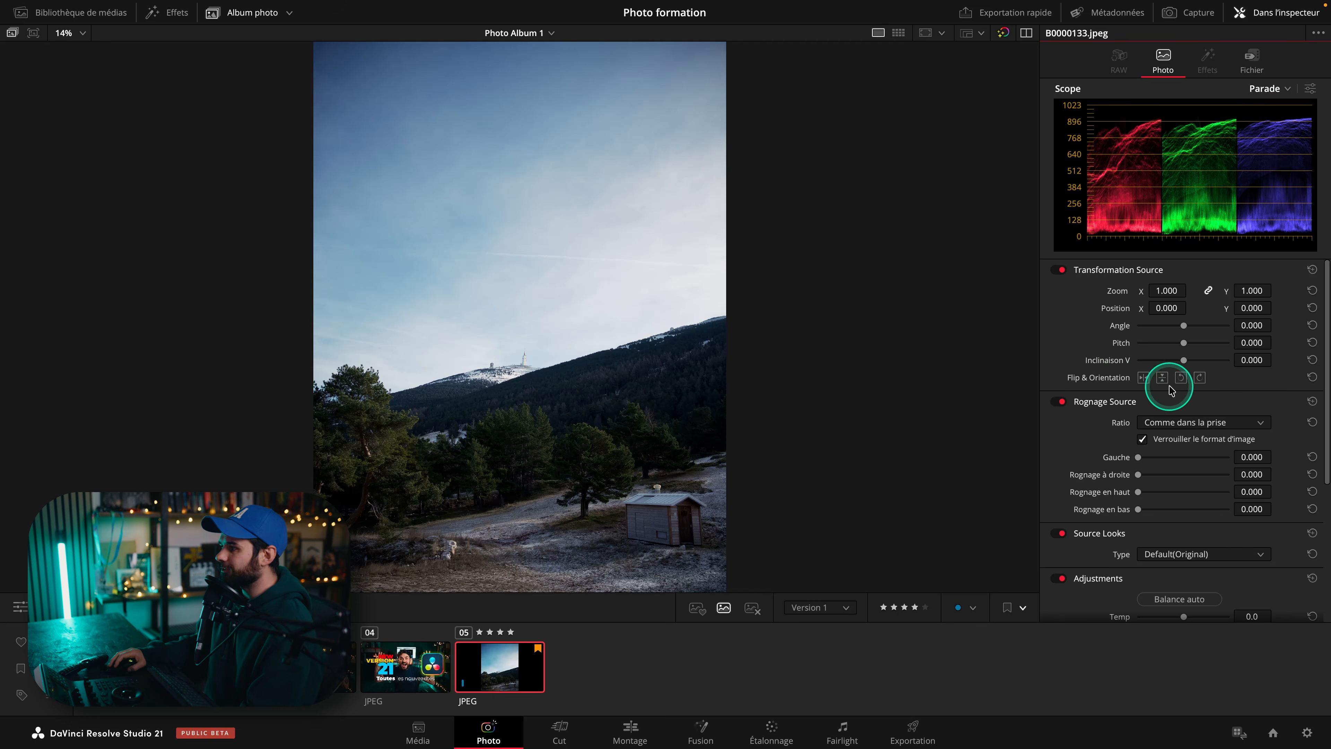
Rotate the photo a quarter turn with Flip & Orientation, then rotate it back.
left_click(1181, 378)
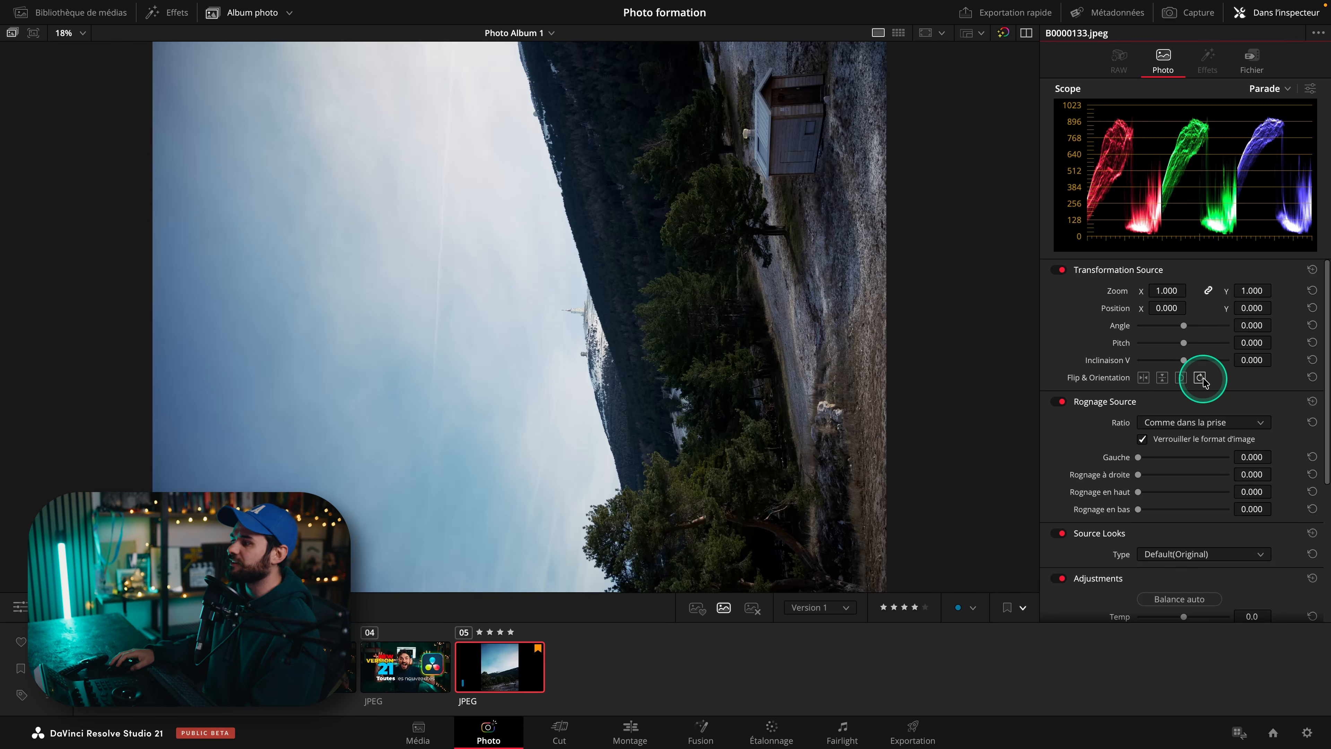
left_click(1200, 378)
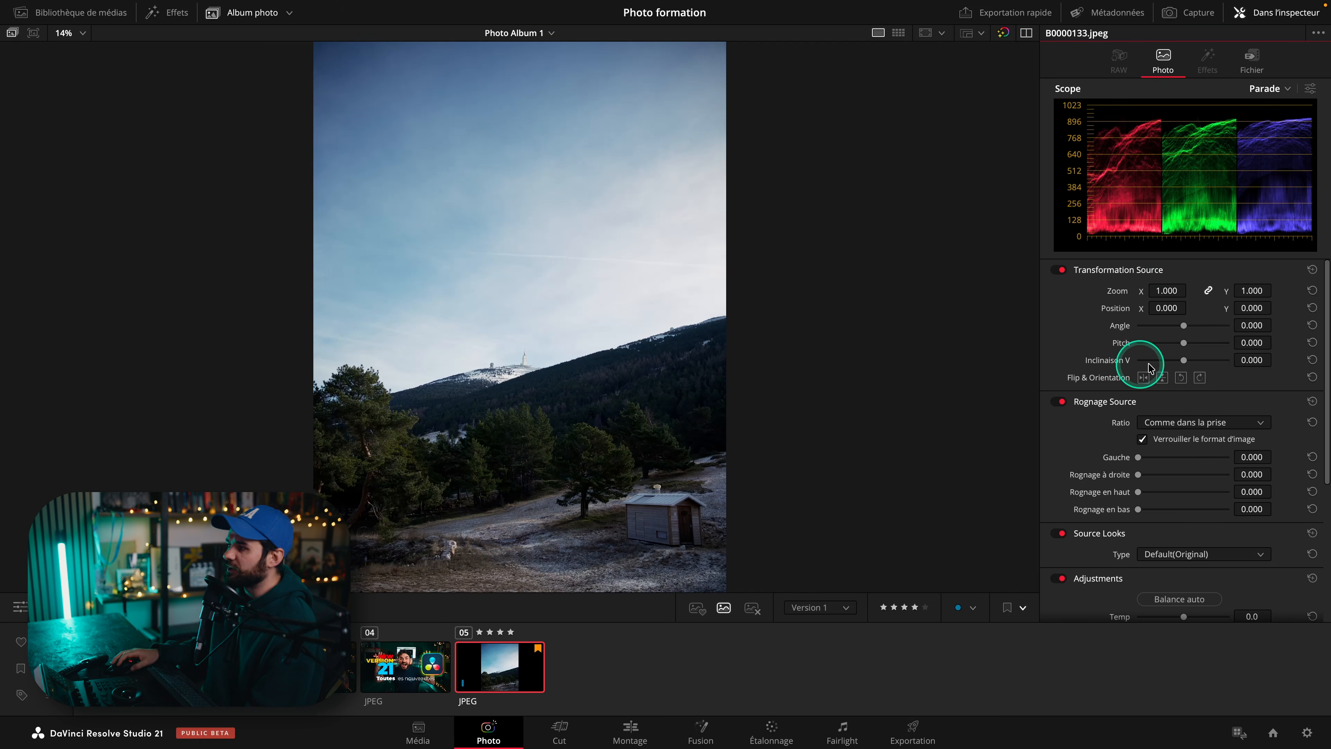
Drag the Pitch slider to about -0.5, then reset Pitch.
mouse_move(1185, 345)
left_mouse_down()
mouse_move(1196, 340)
mouse_move(1173, 344)
left_mouse_up()
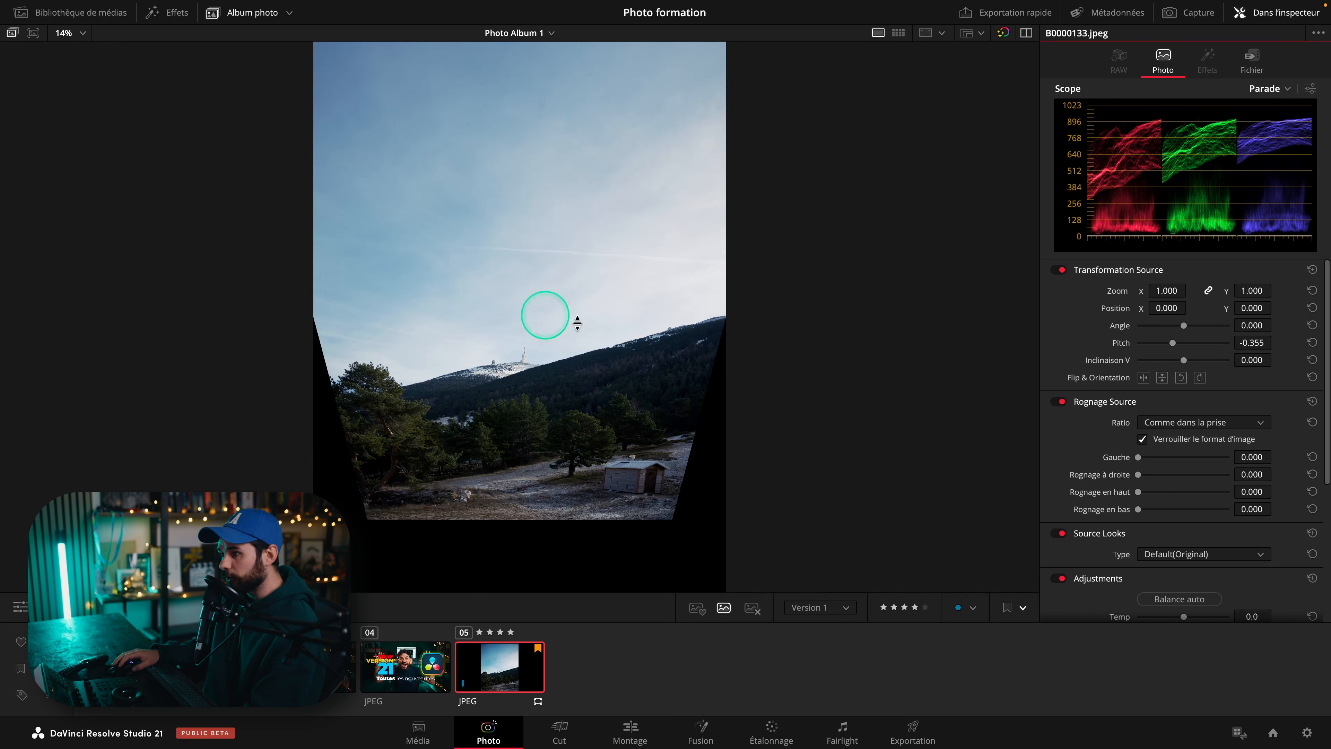
mouse_move(1173, 342)
left_mouse_down()
mouse_move(1211, 340)
mouse_move(1167, 342)
left_mouse_up()
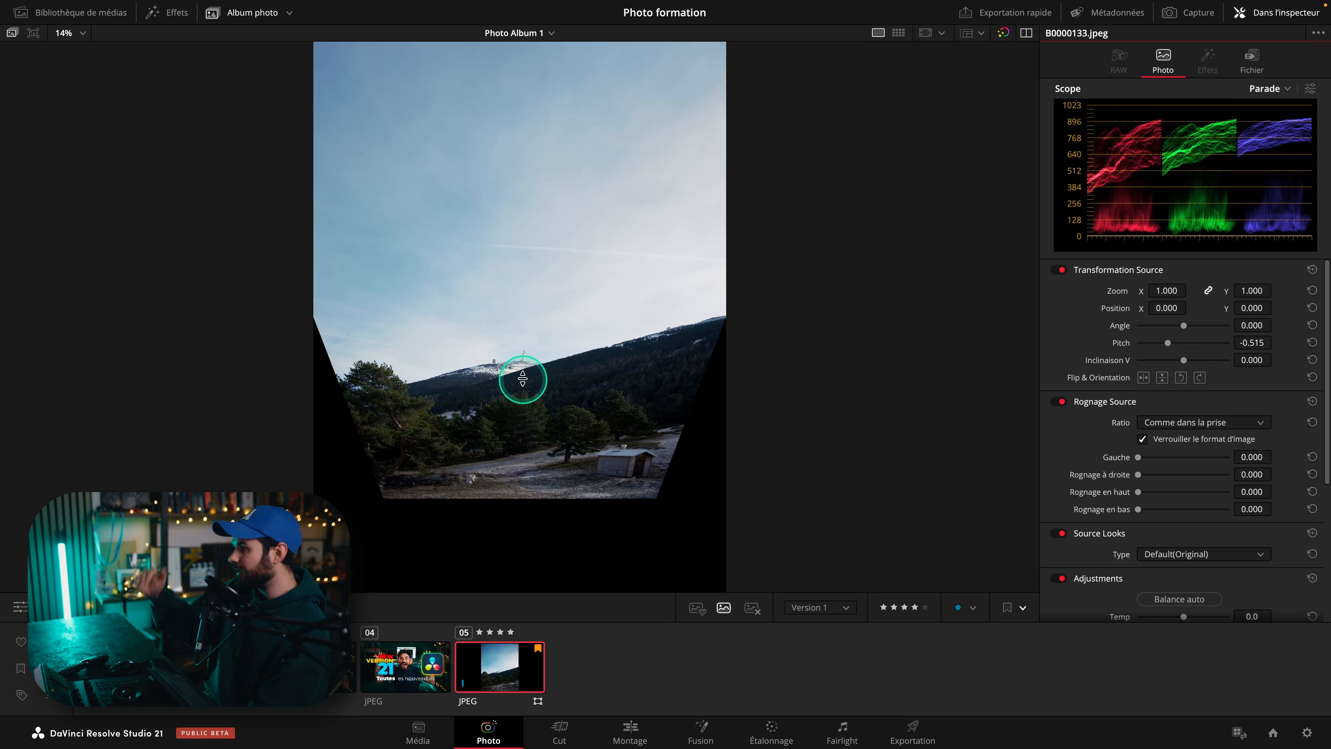
left_click(1311, 342)
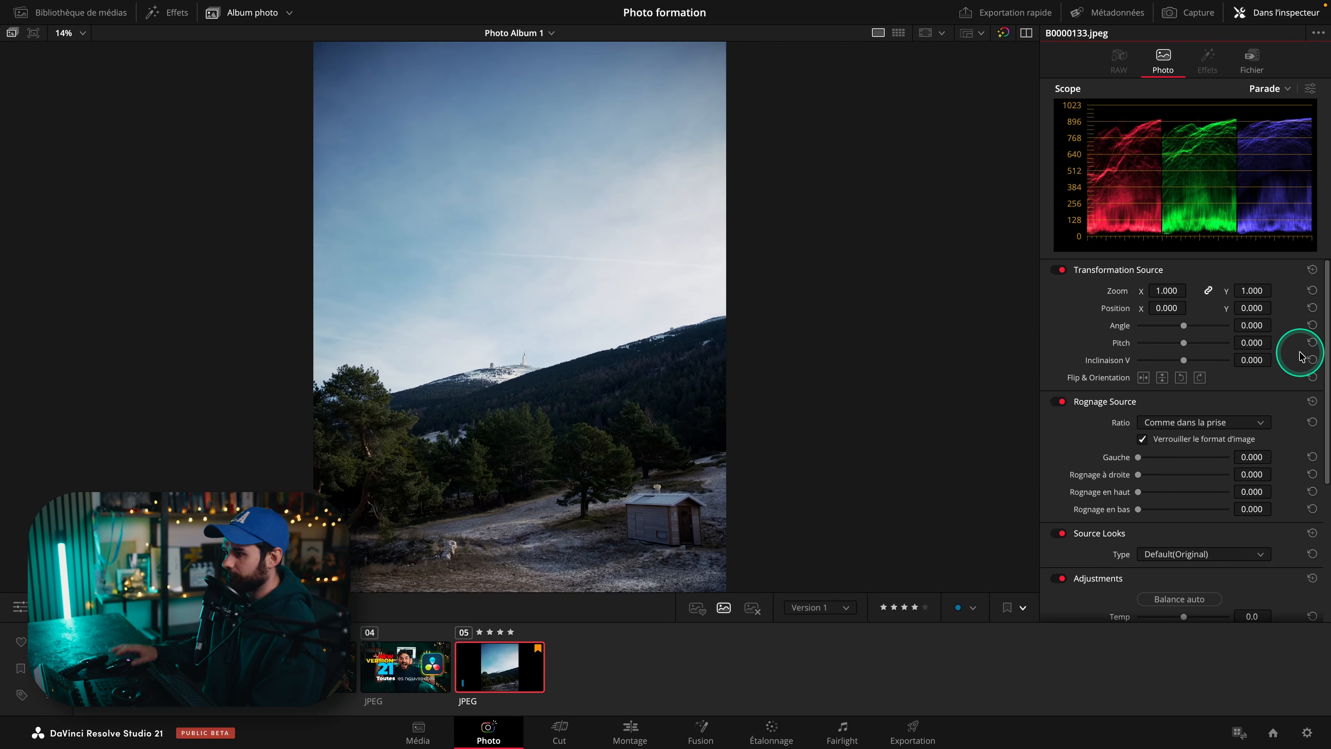
Crop the photo from the left and right with the Rognage Source sliders, then reset the crop.
scroll(1188, 368, "down", 3)
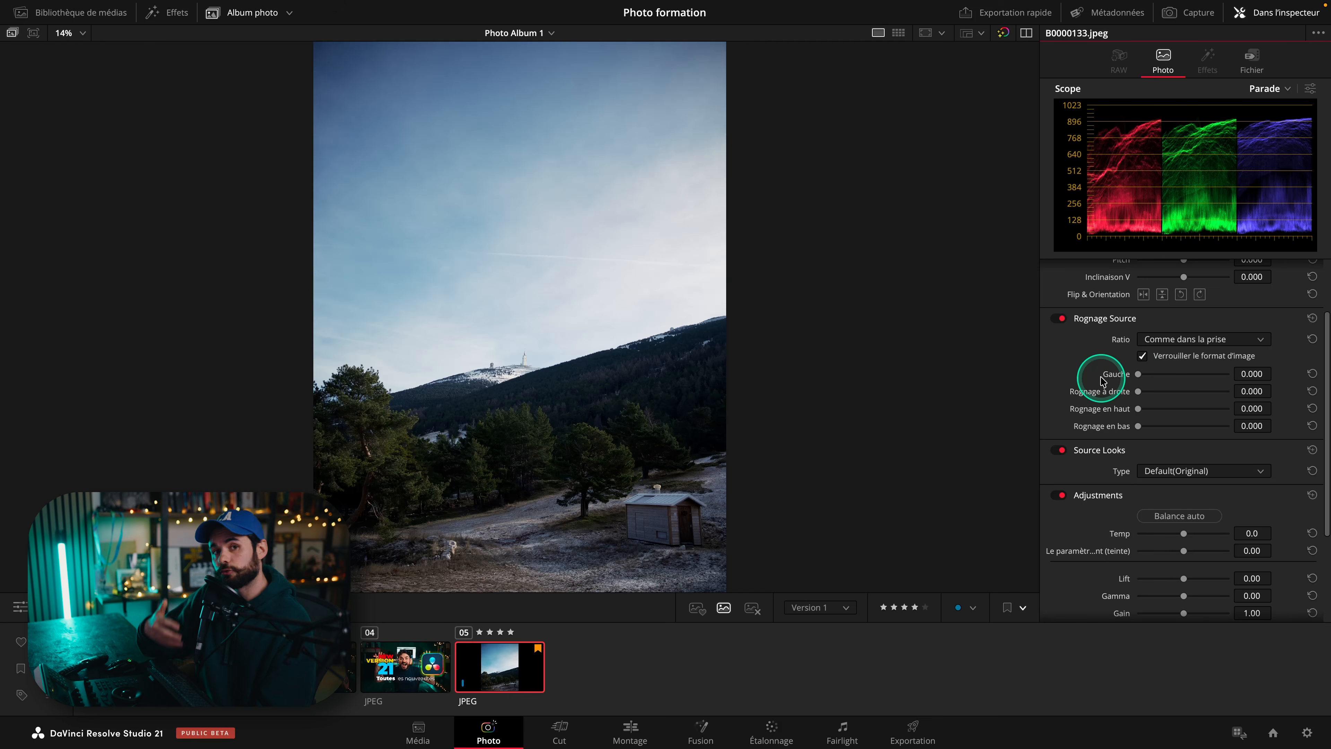
left_click(1201, 340)
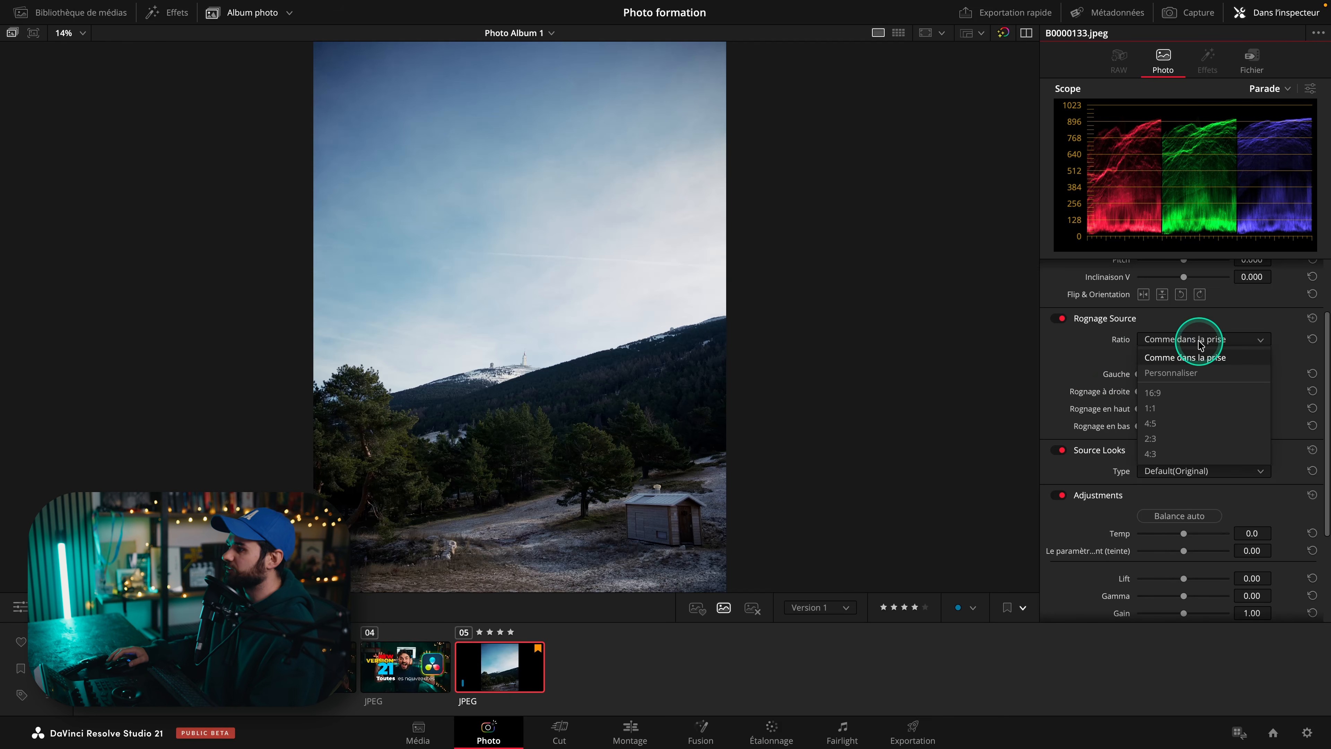
left_click(1174, 358)
left_click_drag(1137, 375, 1190, 378)
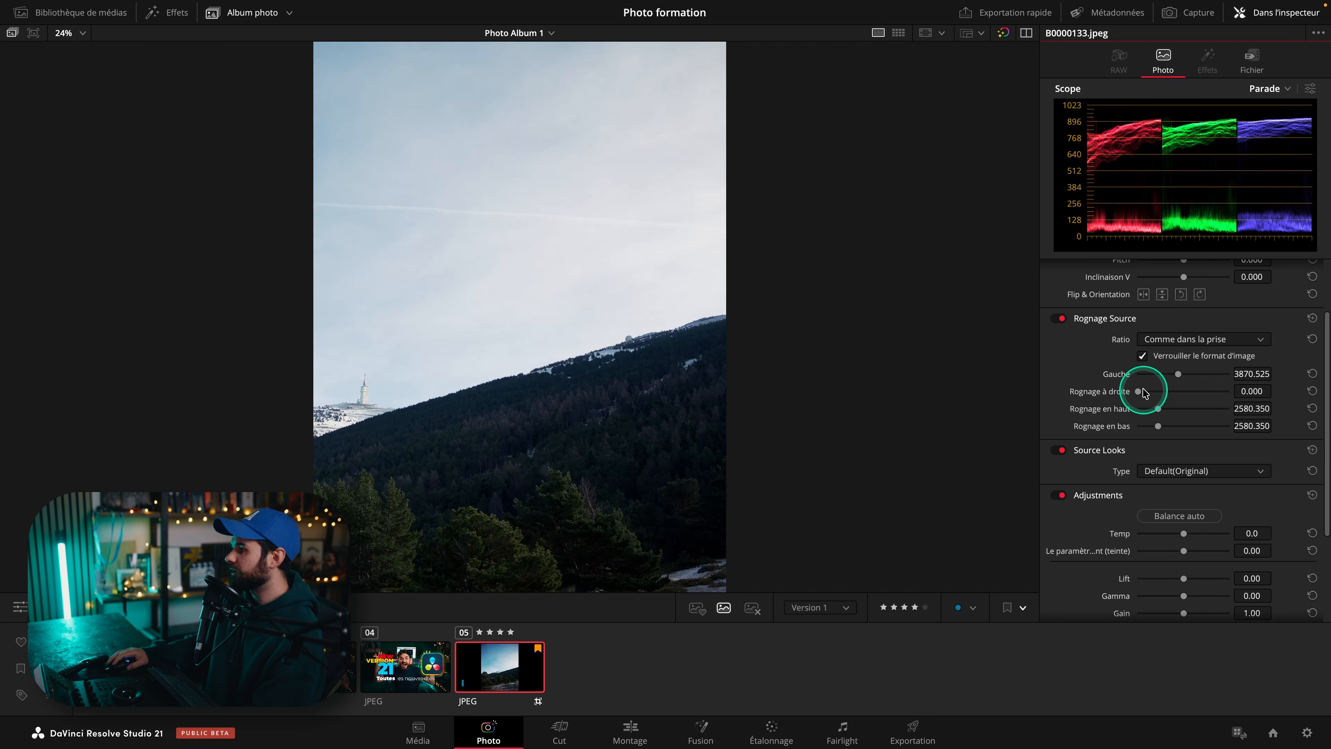
left_click_drag(1142, 391, 1172, 392)
left_click(1312, 341)
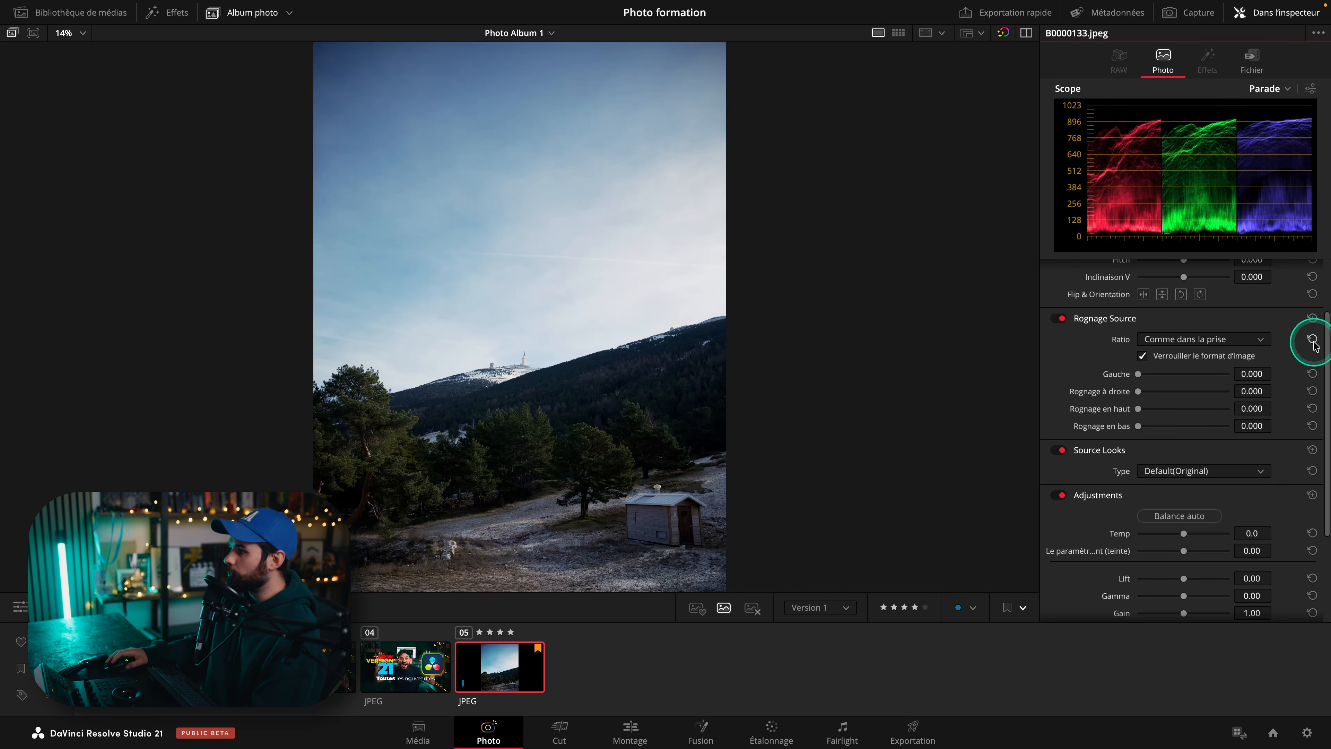
Set the crop ratio to Personnaliser, drag a crop slider, then reset Rognage Source.
left_click(1191, 341)
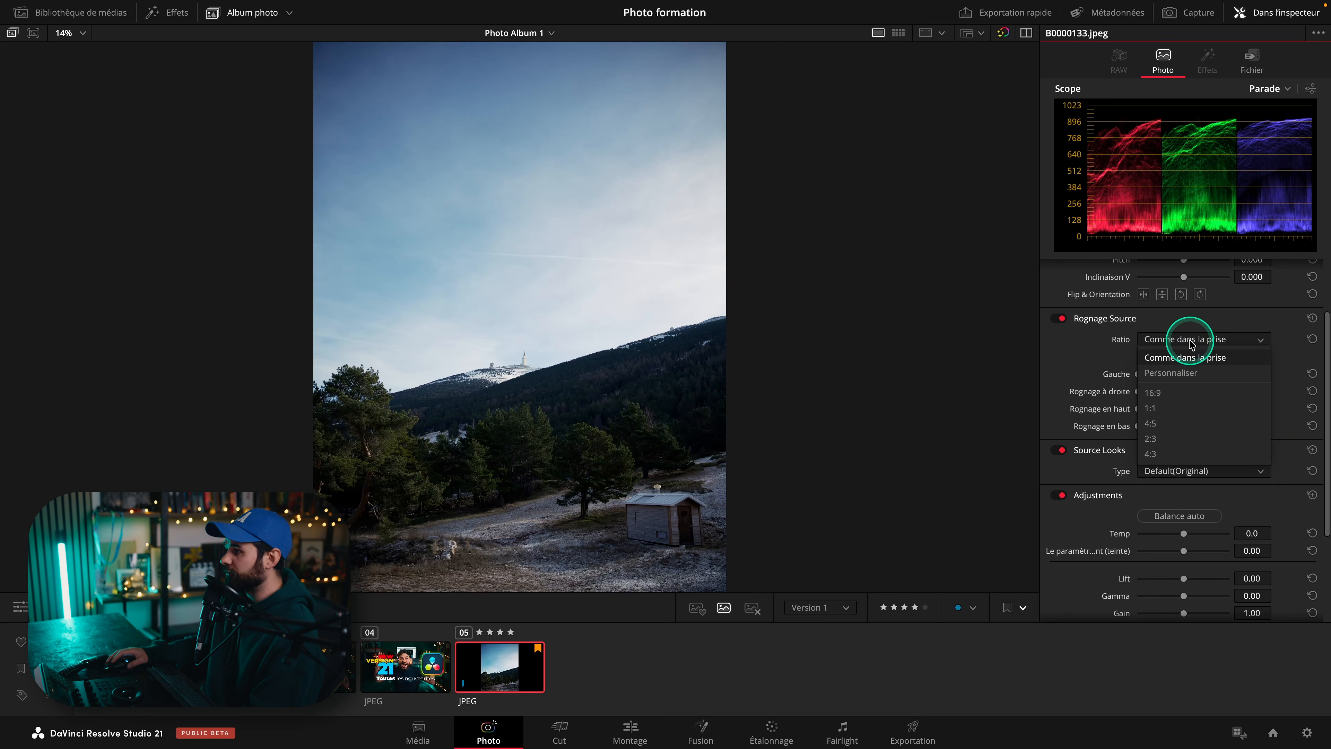
left_click(1166, 372)
mouse_move(1141, 374)
left_mouse_down()
mouse_move(1174, 374)
mouse_move(1128, 385)
mouse_move(1153, 391)
left_mouse_up()
left_click(1312, 318)
Try setting the crop ratio to 1:1.
left_click(1226, 345)
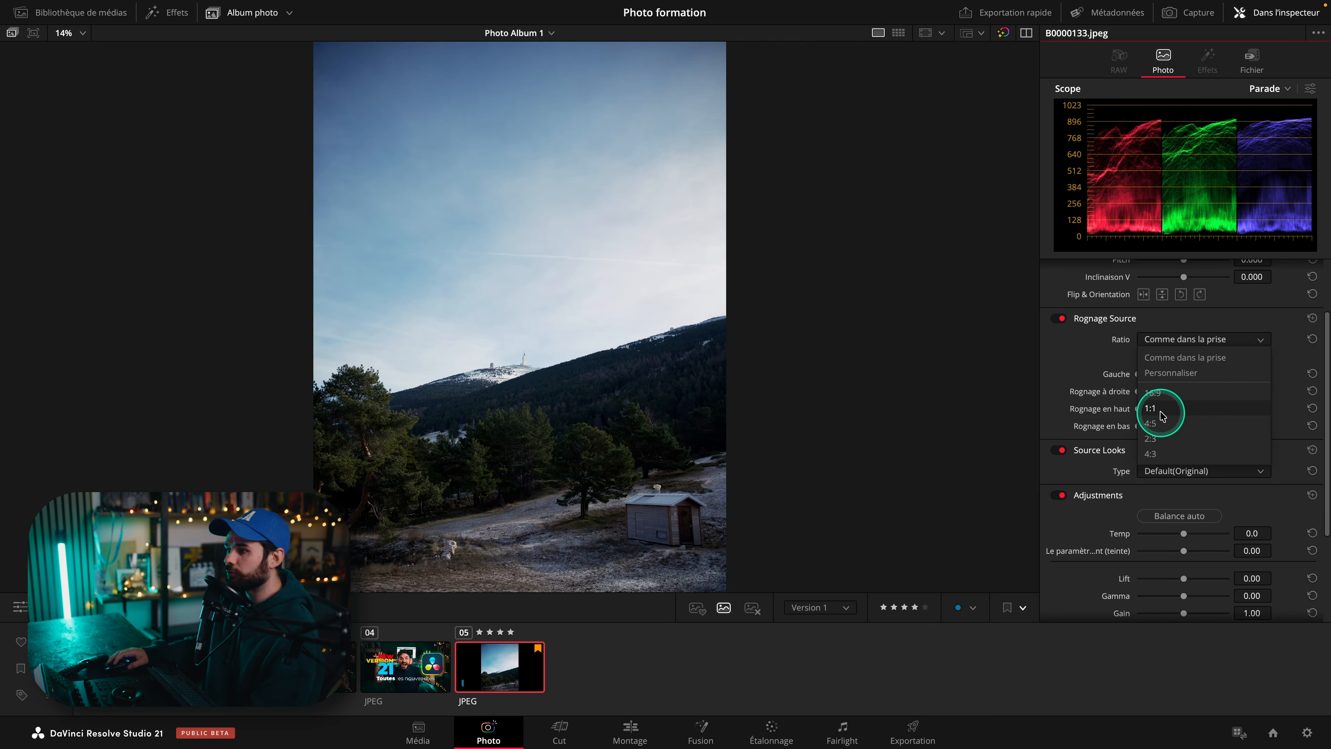
left_click(1161, 414)
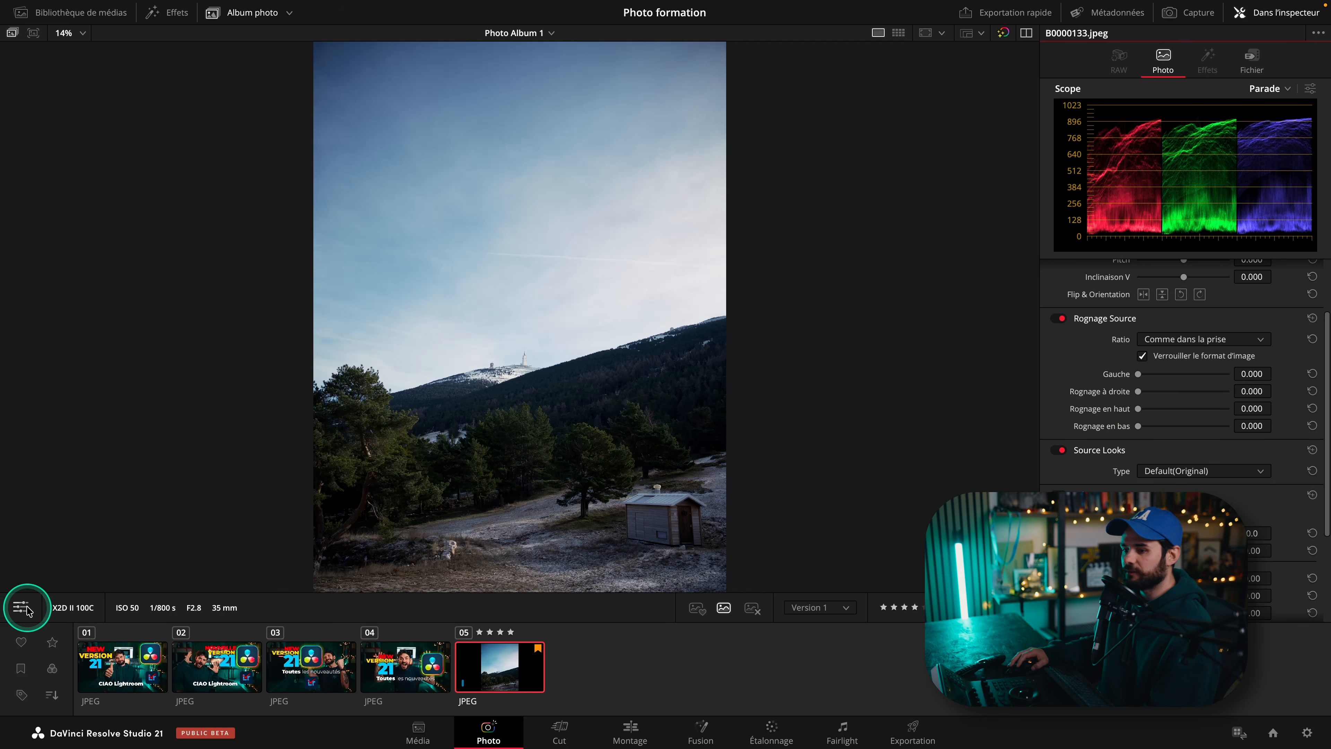
Crop the photo in the viewer by dragging the crop box's top-left corner toward the centre.
left_click(22, 608)
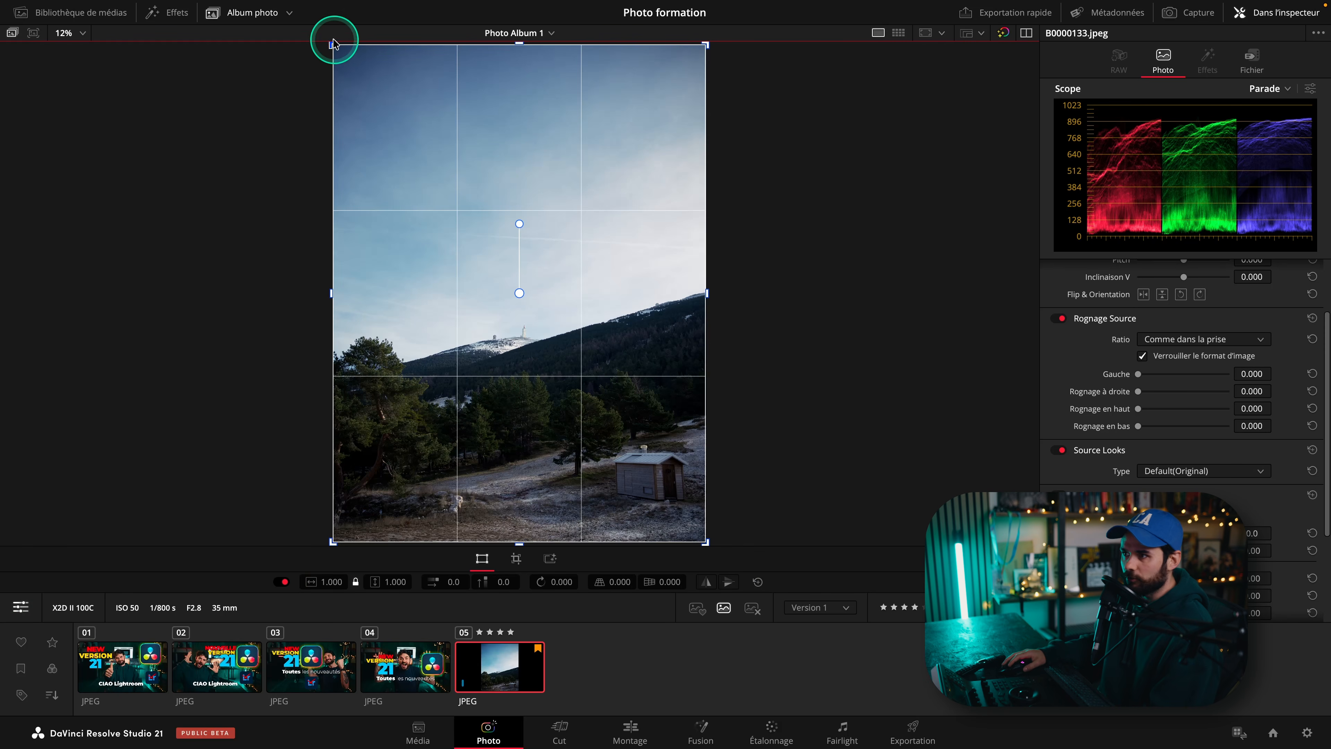
left_click_drag(331, 43, 518, 295)
left_click(20, 607)
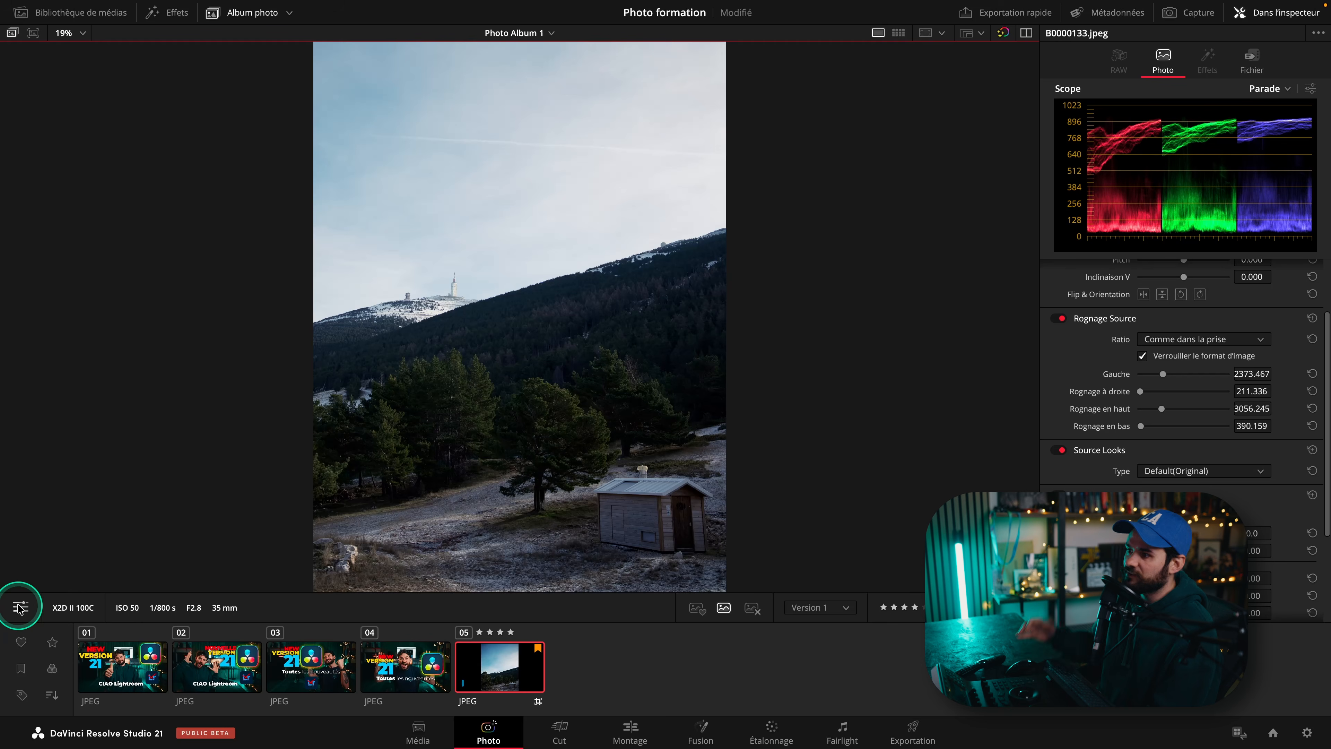
Reopen the viewer crop, adjust the box, then drag its corner back out to the full photo.
left_click(19, 606)
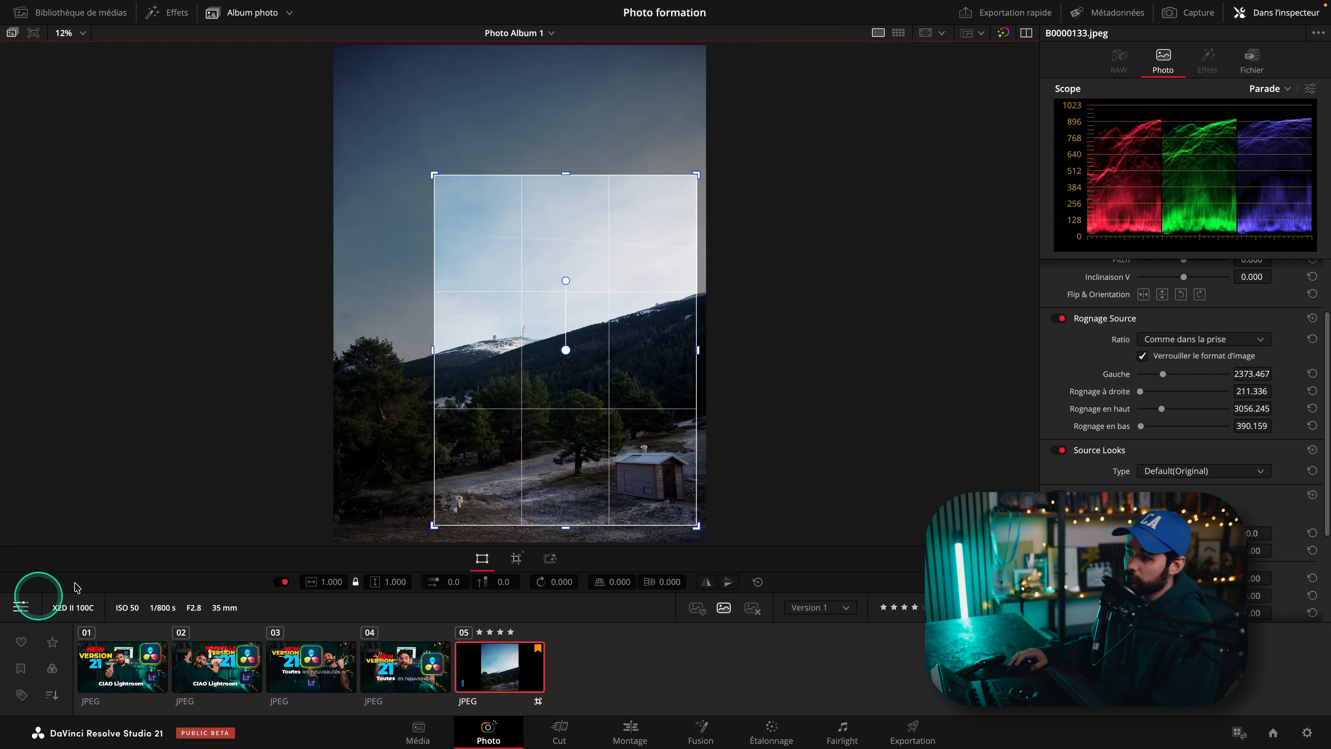
left_click_drag(488, 252, 526, 311)
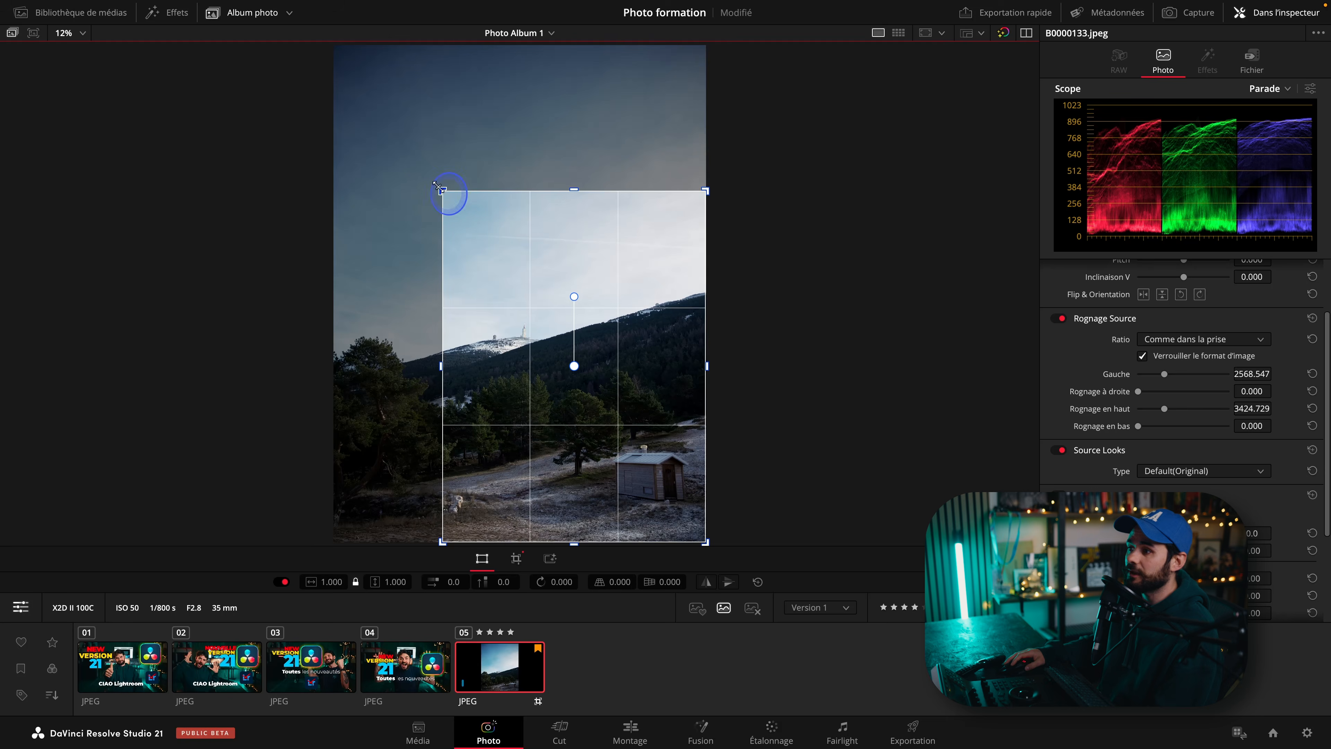
left_click_drag(443, 193, 214, 267)
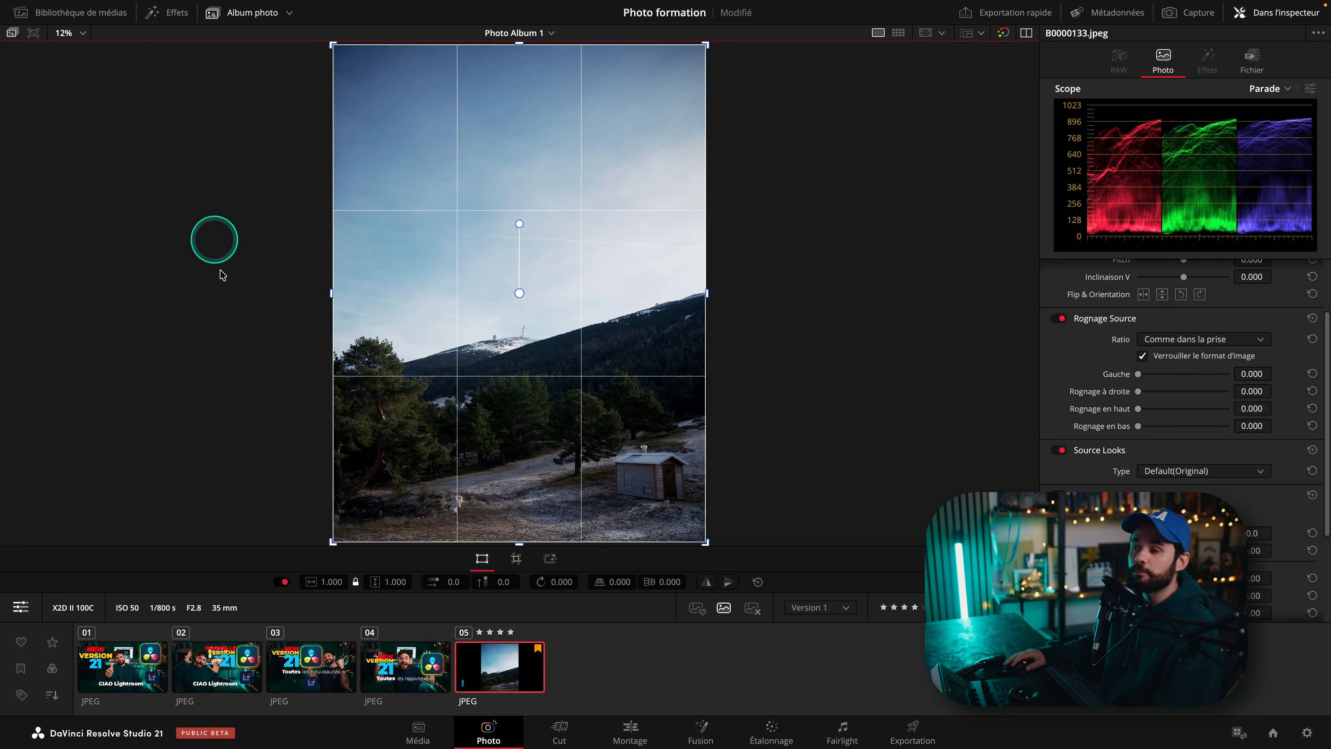
left_click(19, 606)
Apply the B&W source look to the photo.
scroll(1168, 344, "down", 3)
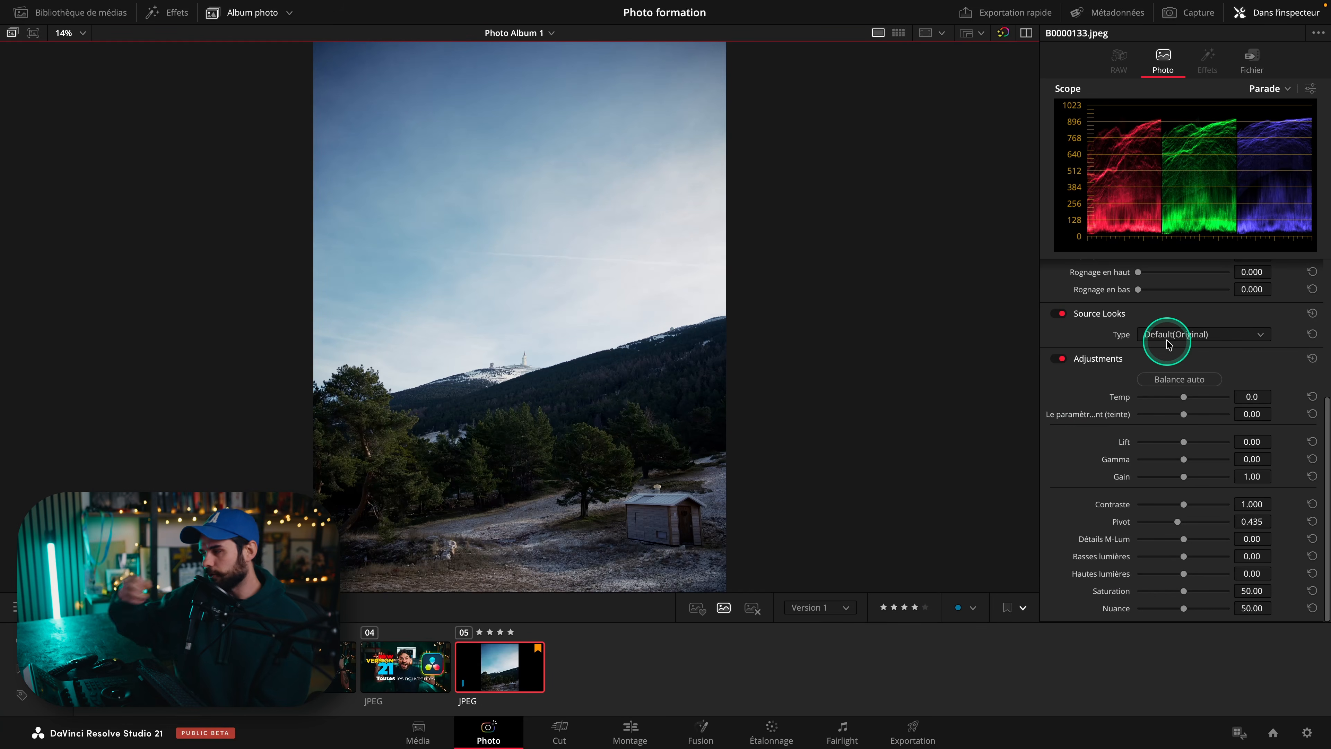
left_click(1168, 338)
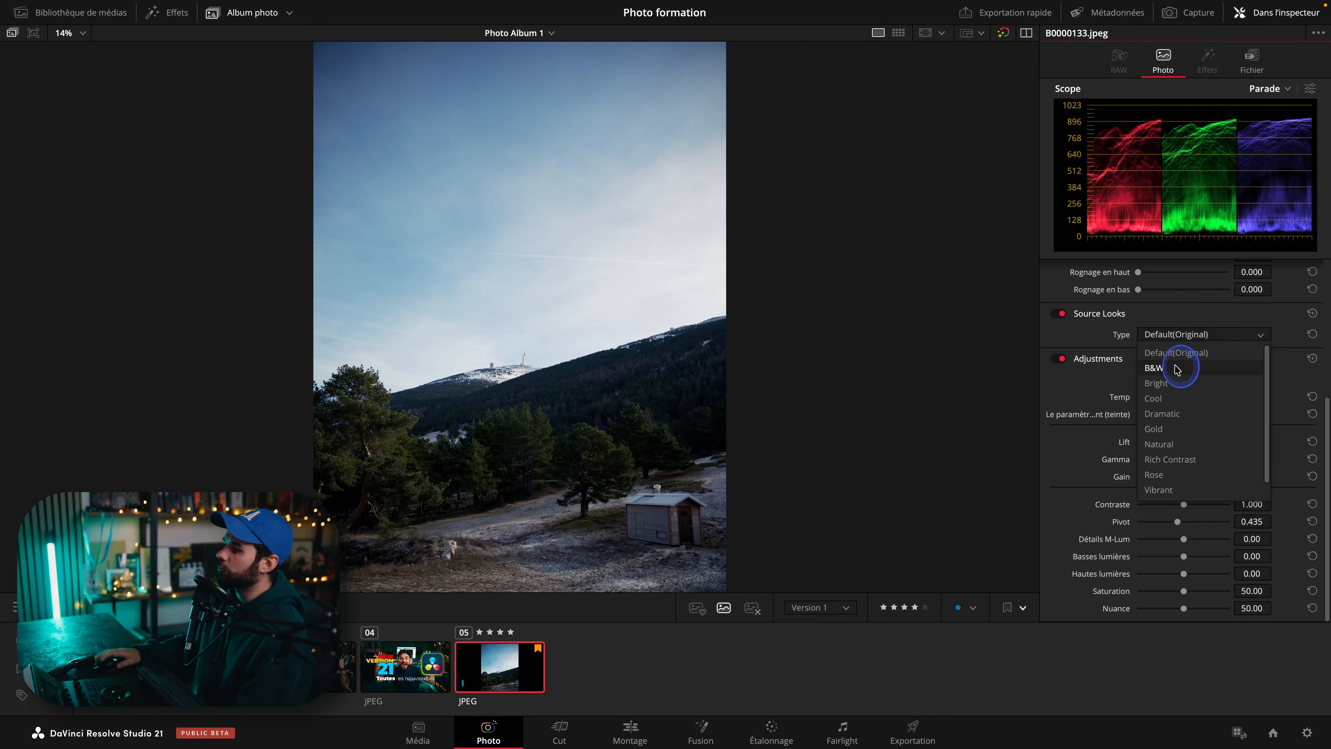
left_click(1155, 367)
Apply the Dramatic source look, then reset Source Looks to default.
left_click(1168, 337)
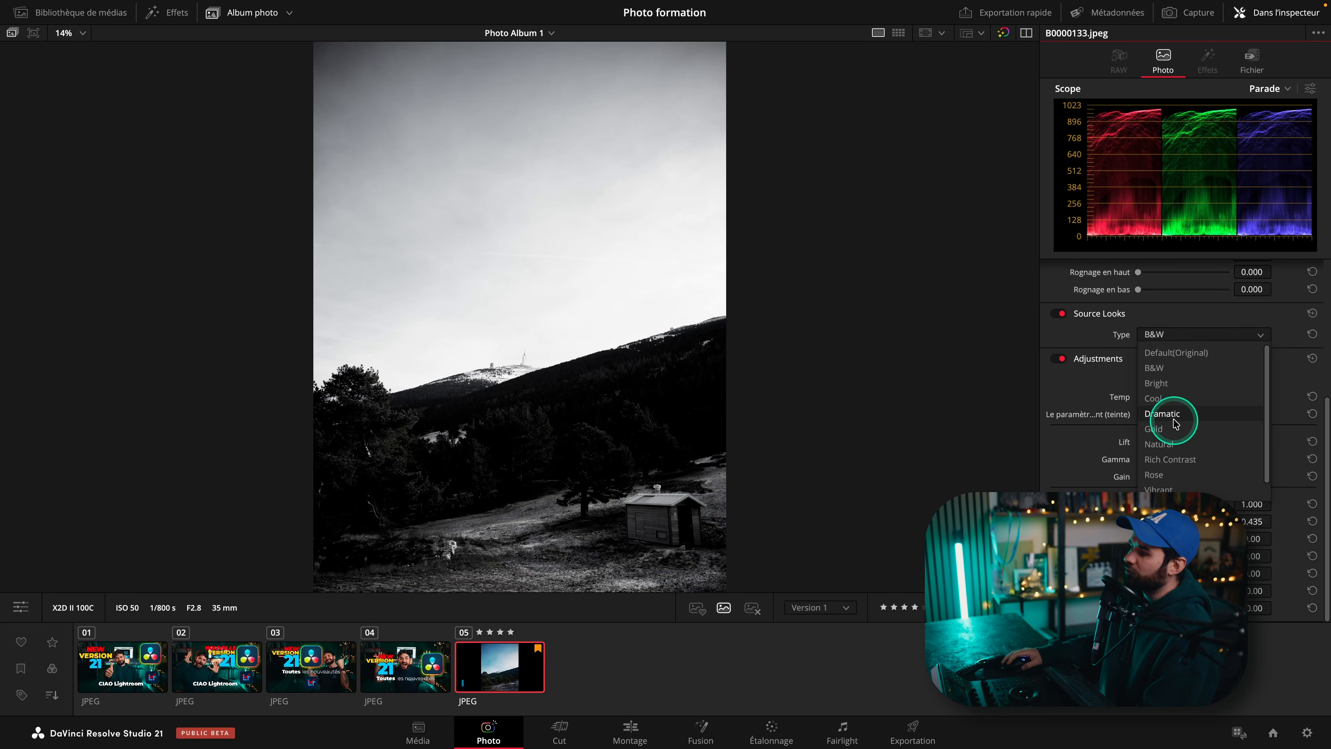
left_click(1173, 417)
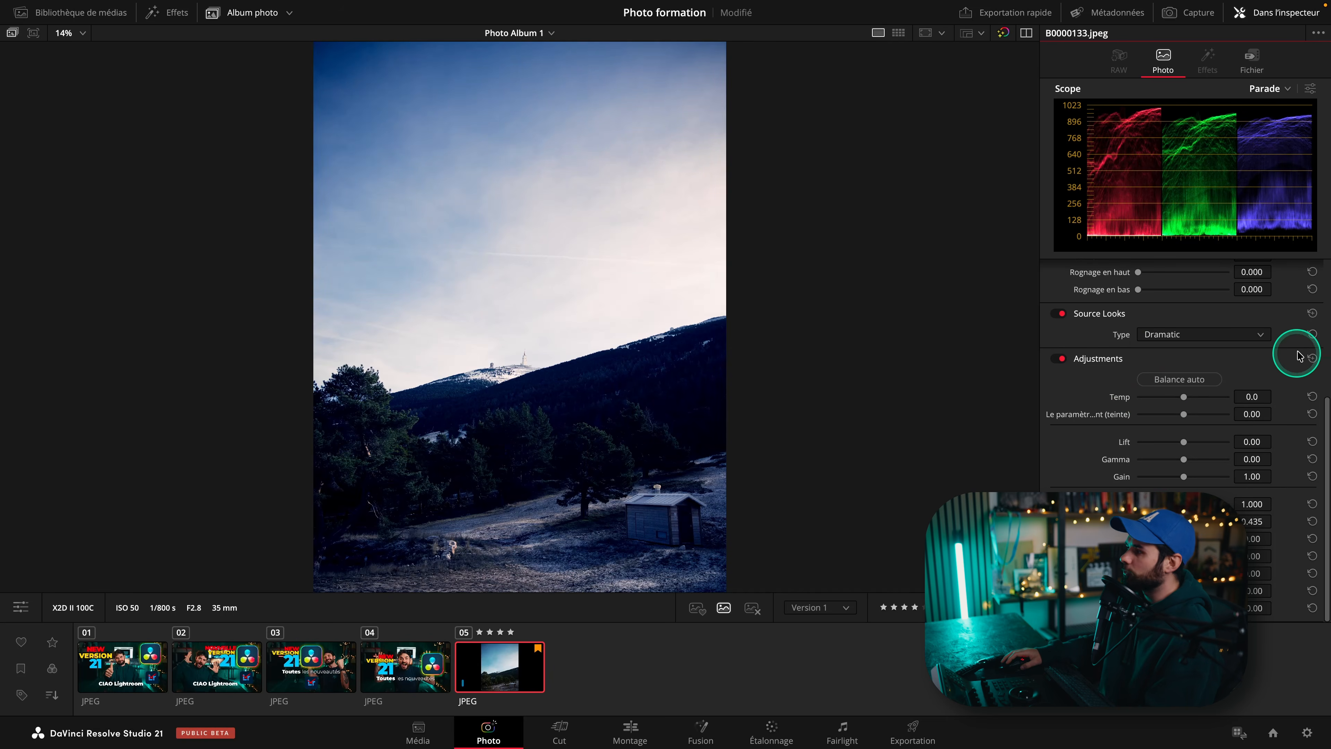
left_click(1311, 334)
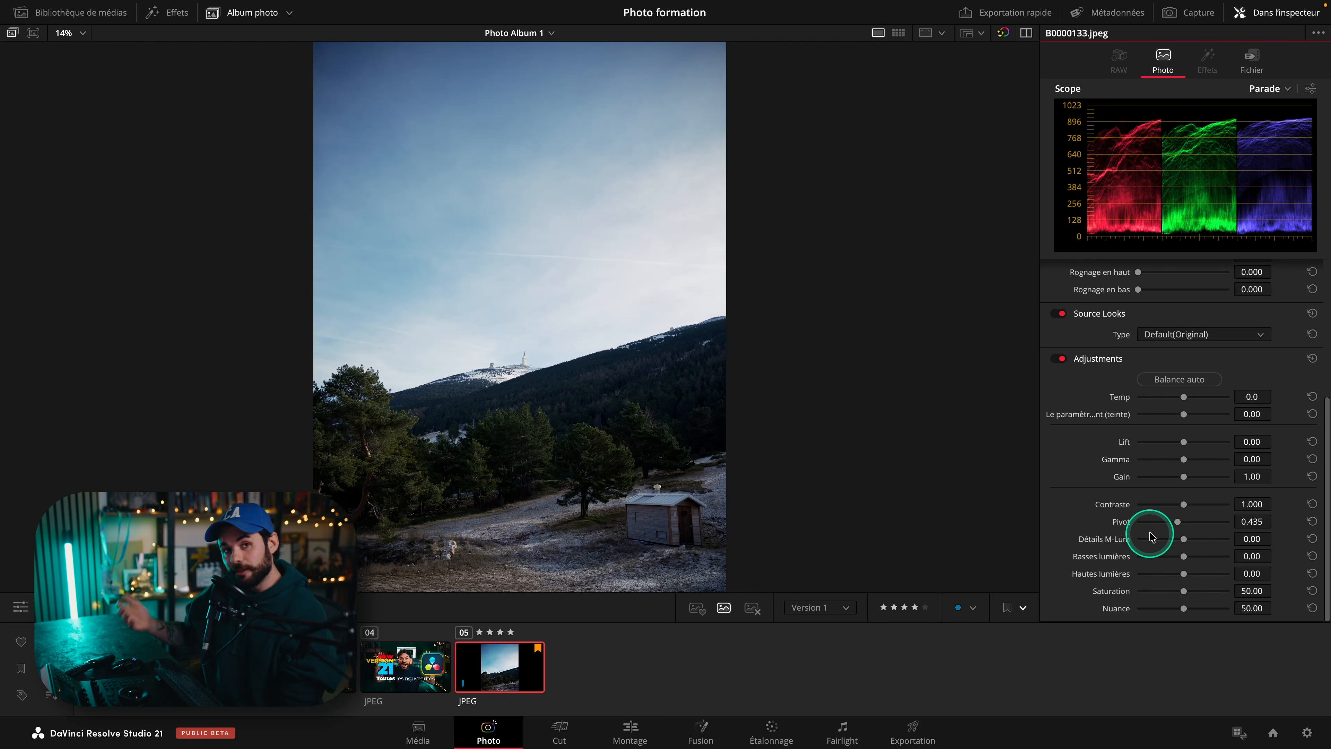
Apply Balance auto to the photo's adjustments.
left_click(1195, 381)
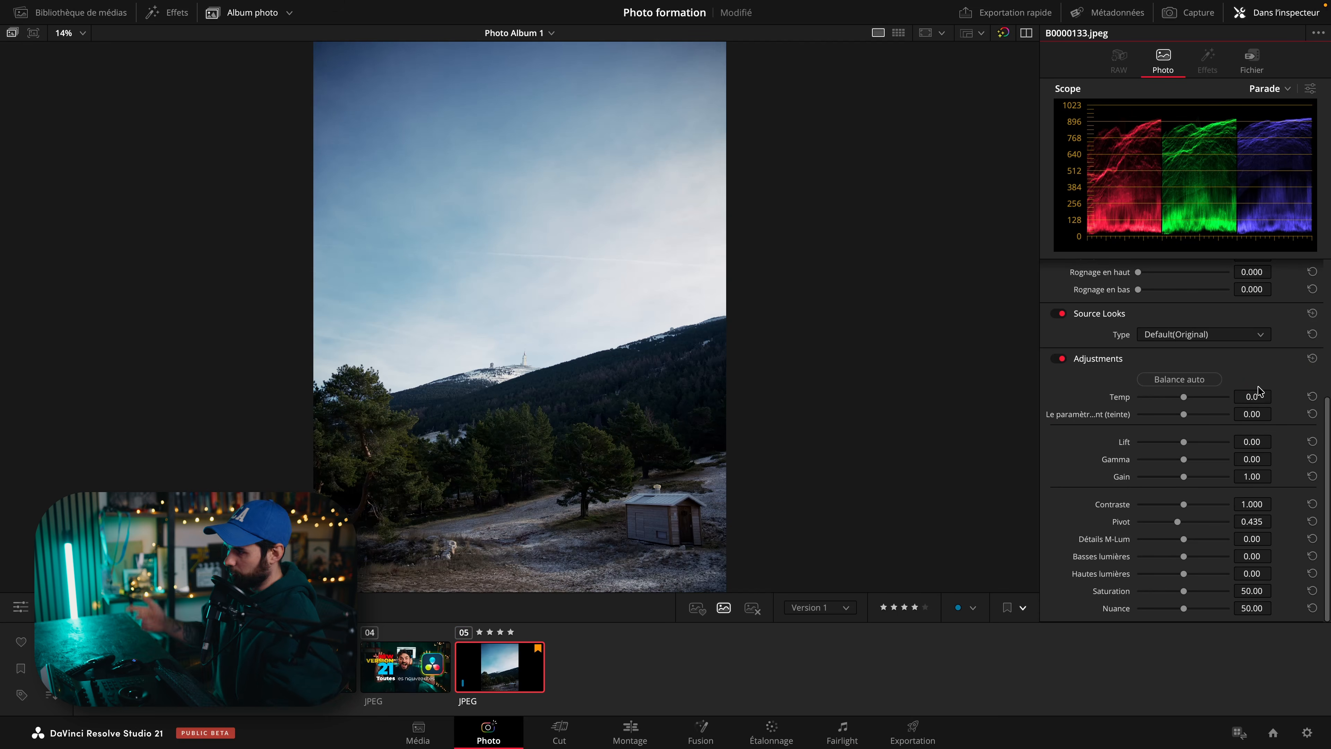
Try adjusting Temp, Tint, Lift, Gamma and Gain, then reset each of them to default.
mouse_move(1183, 397)
left_mouse_down()
mouse_move(1152, 398)
mouse_move(1205, 393)
left_mouse_up()
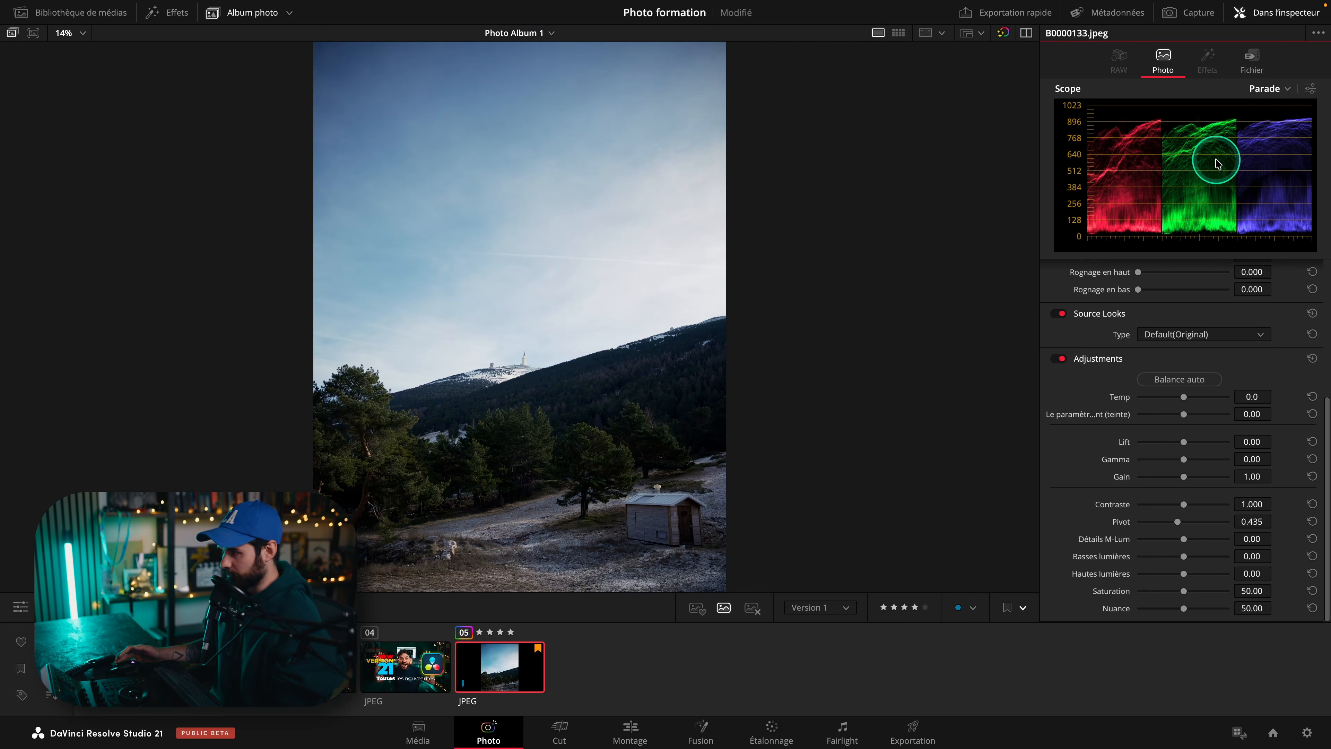
left_click_drag(1183, 415, 1182, 461)
left_click(1311, 414)
left_click_drag(1184, 477, 1187, 478)
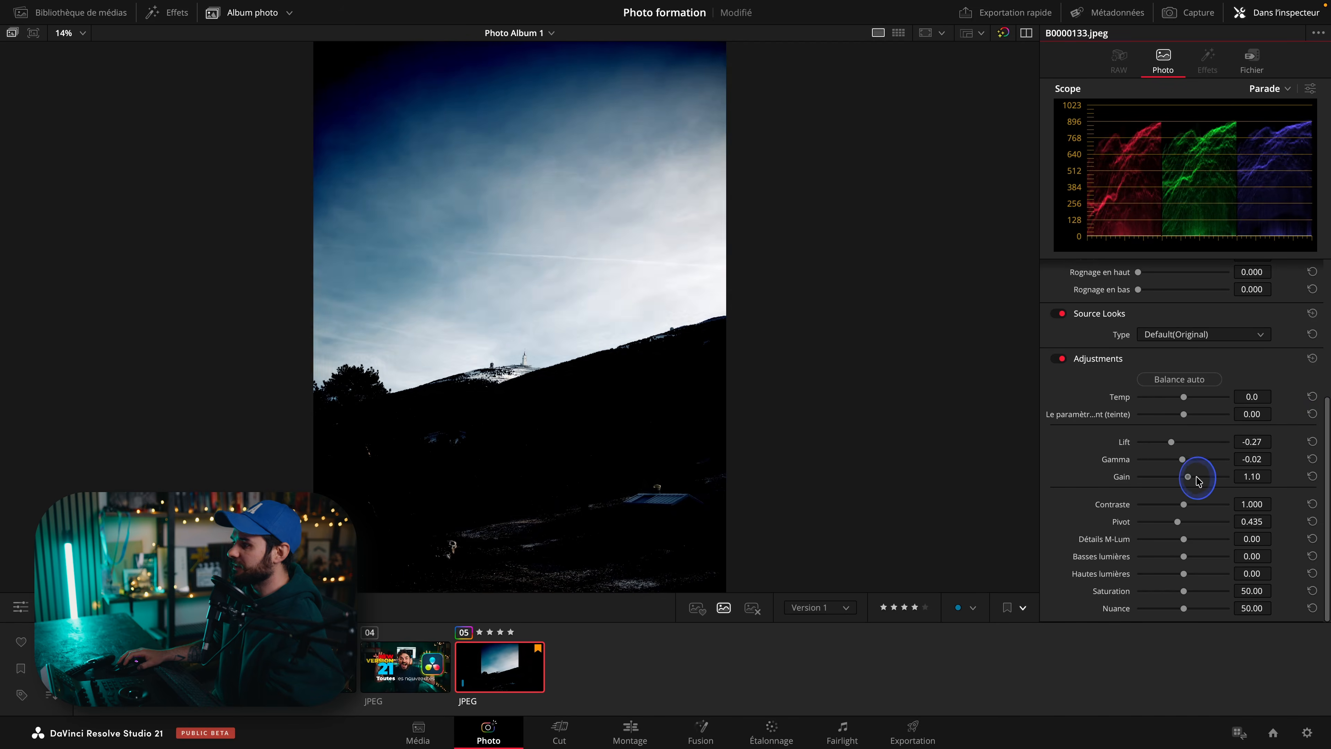
left_click(1312, 442)
left_click(1312, 459)
left_click(1311, 476)
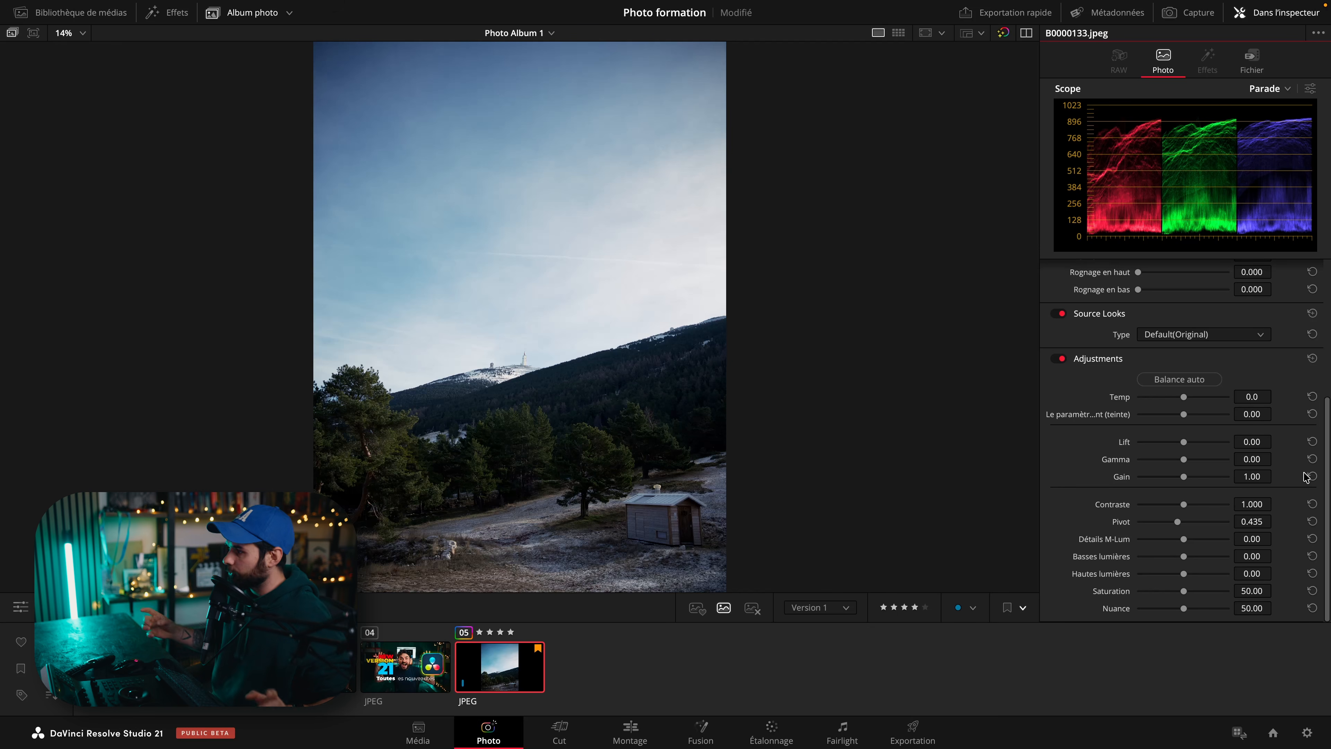
Try the Contrast, Détails M-Lum and Basses lumières sliders, resetting each one and undoing the last change.
mouse_move(1183, 504)
left_mouse_down()
mouse_move(1197, 505)
mouse_move(1178, 508)
mouse_move(1188, 514)
left_mouse_up()
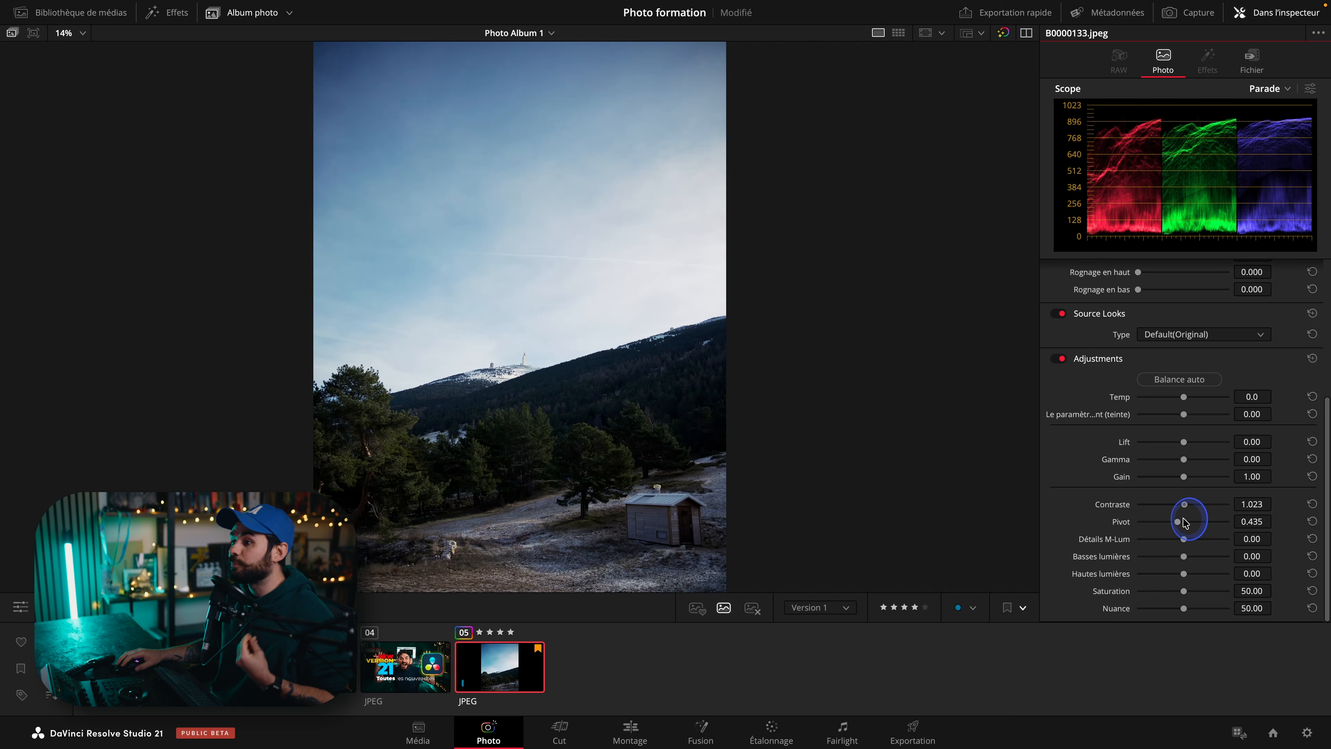
left_click(1318, 503)
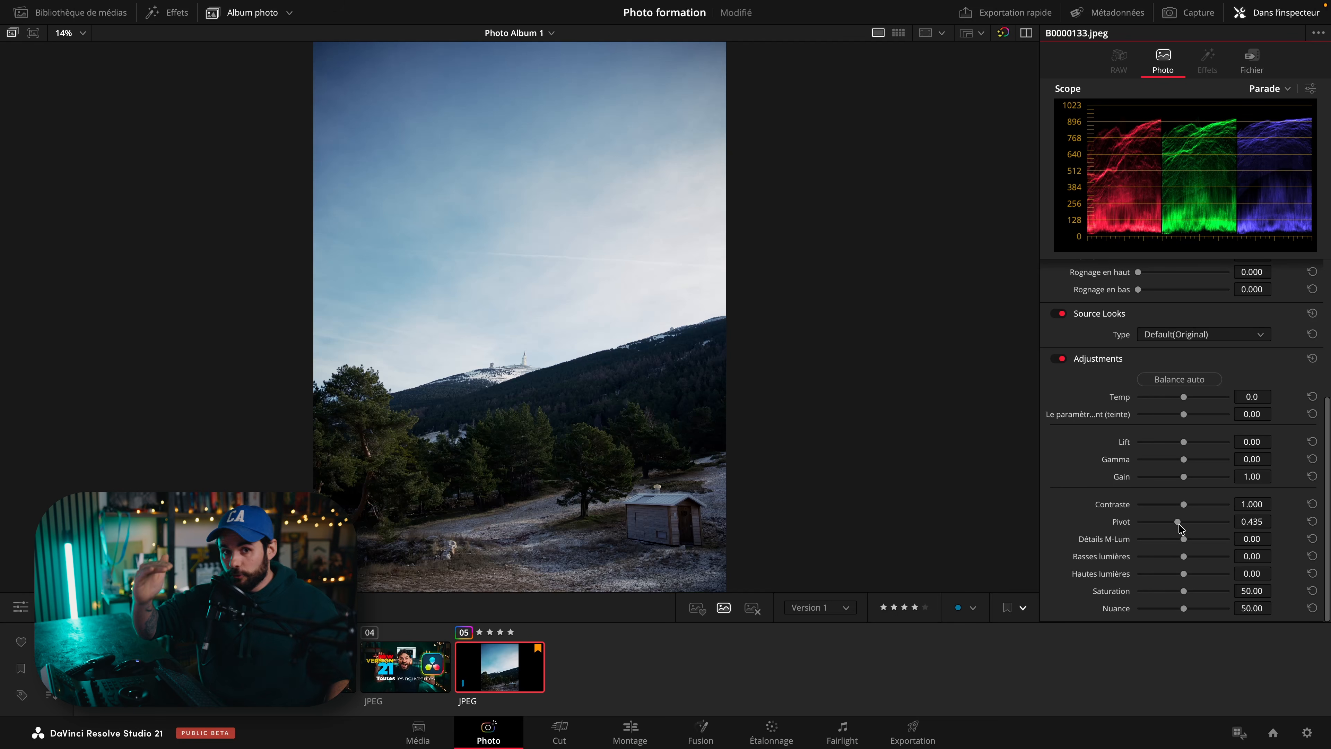
left_click(1210, 533)
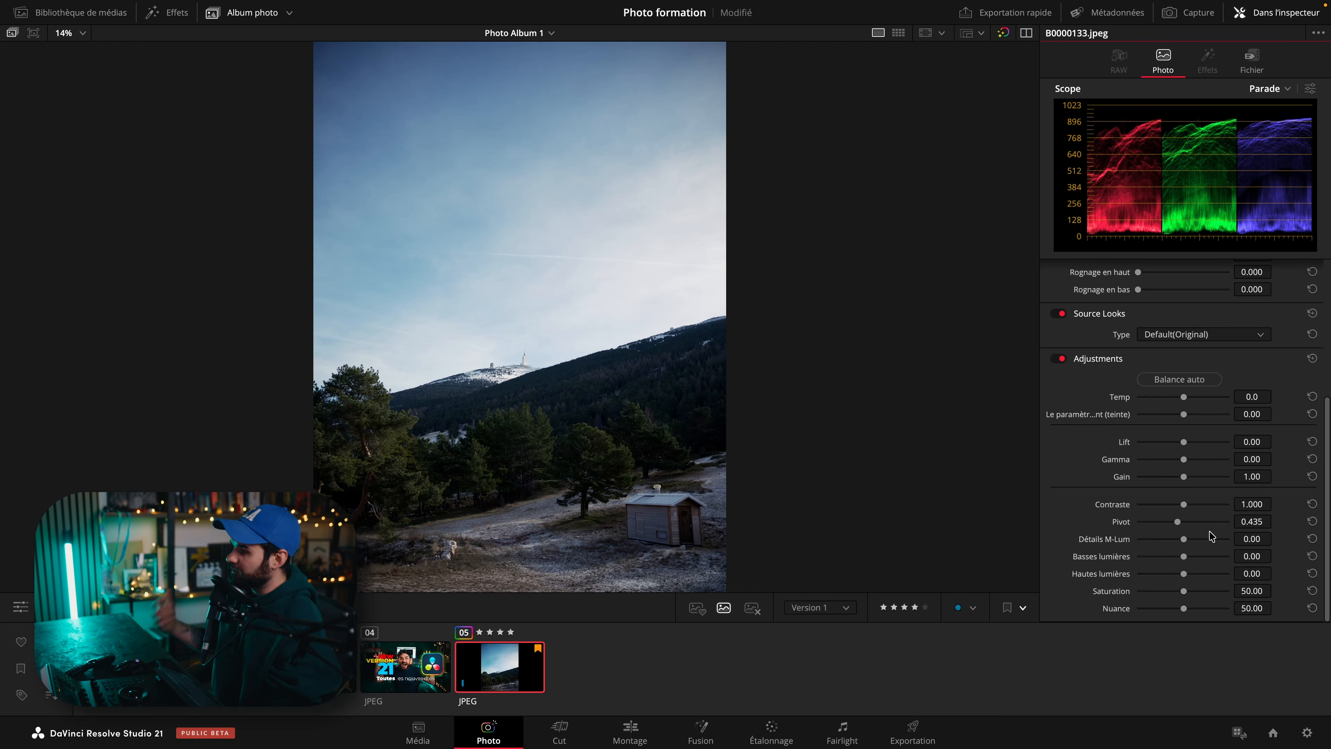
left_click(1182, 532)
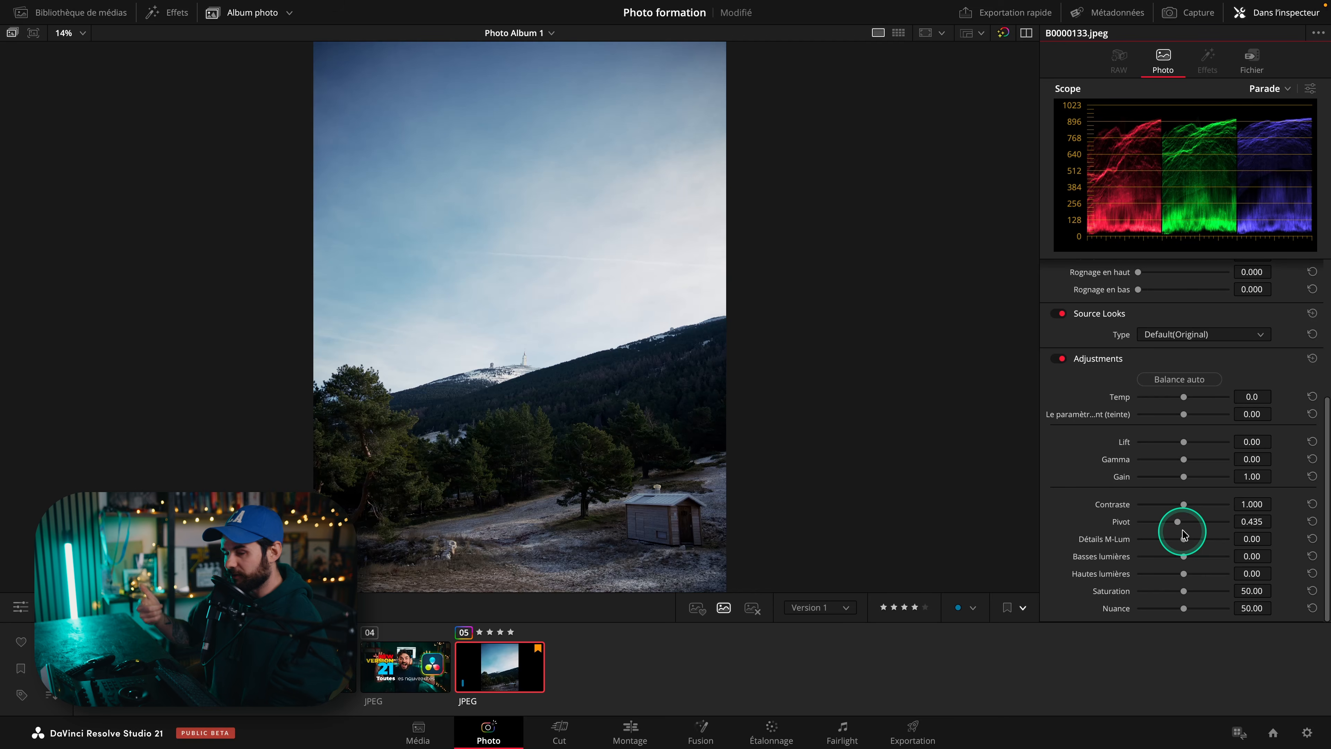
left_click_drag(1182, 538, 1279, 539)
left_click(1312, 538)
left_click_drag(1185, 559, 1187, 607)
left_click(1312, 556)
left_click(1313, 590)
key("super+z")
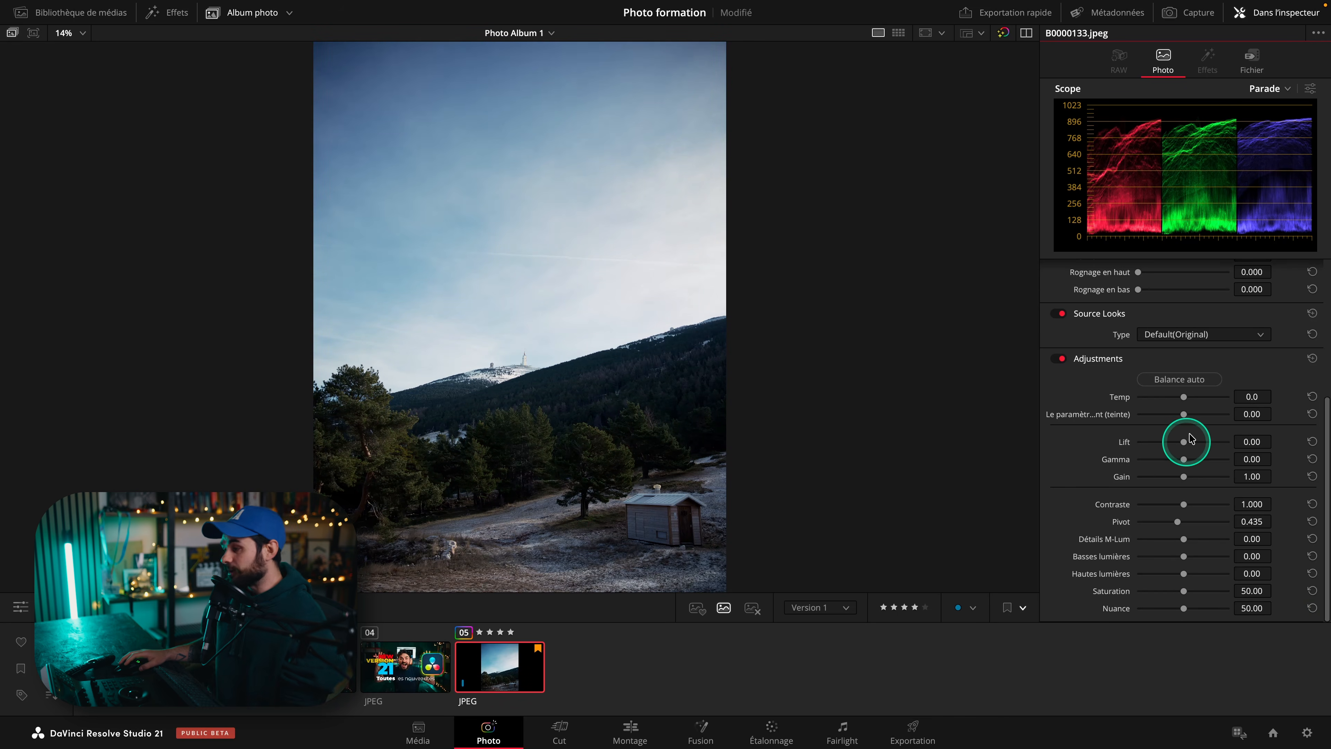
Set the photo's Temp to about -2107 and Tint to about 48 in Adjustments.
left_click_drag(1183, 399, 1205, 414)
left_click(1183, 459)
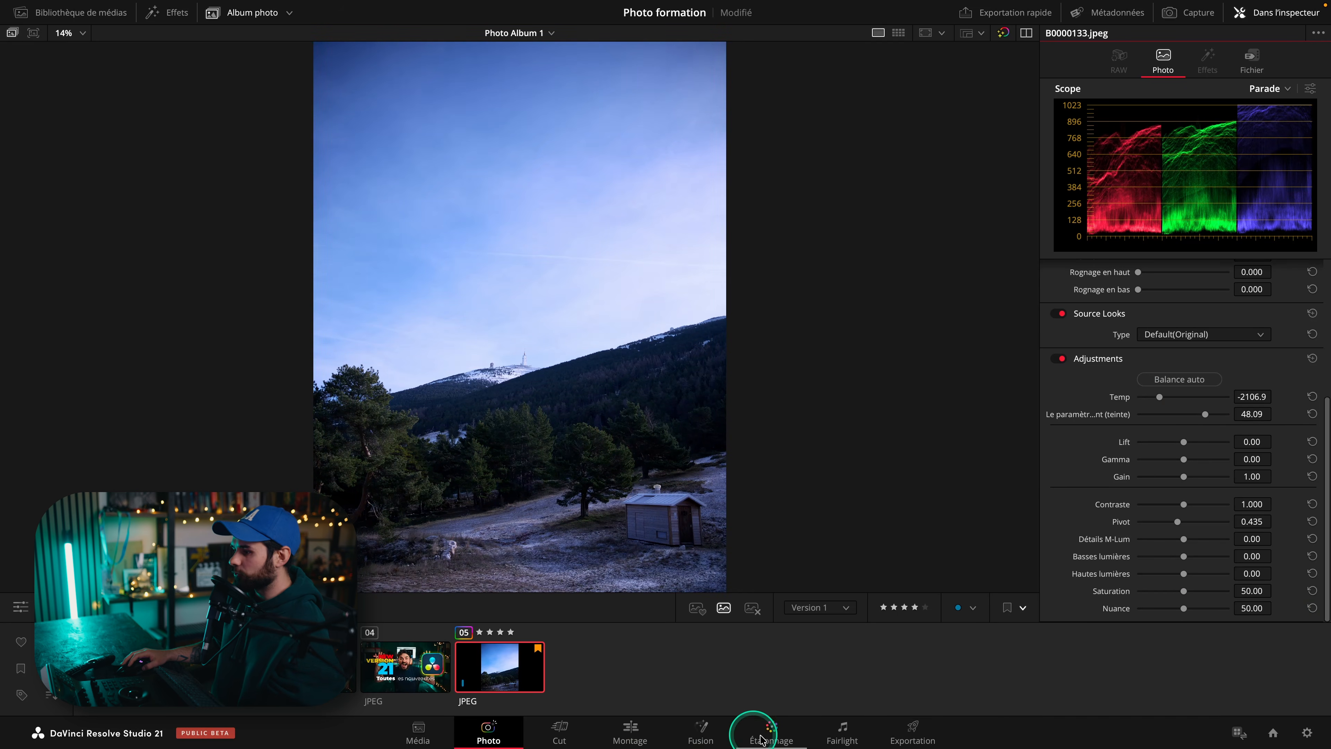
Open the Color page and move the photo's node in the node graph.
left_click(770, 731)
left_click(45, 12)
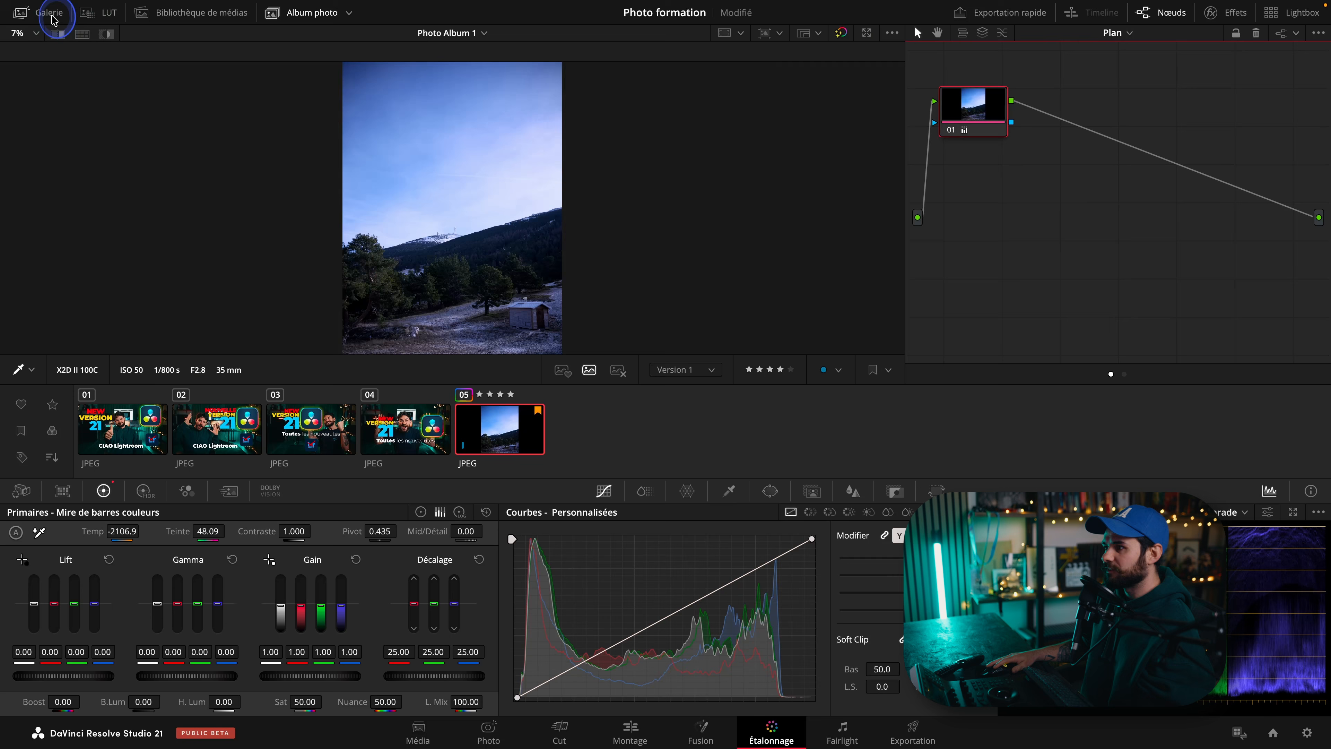
left_click_drag(968, 119, 988, 179)
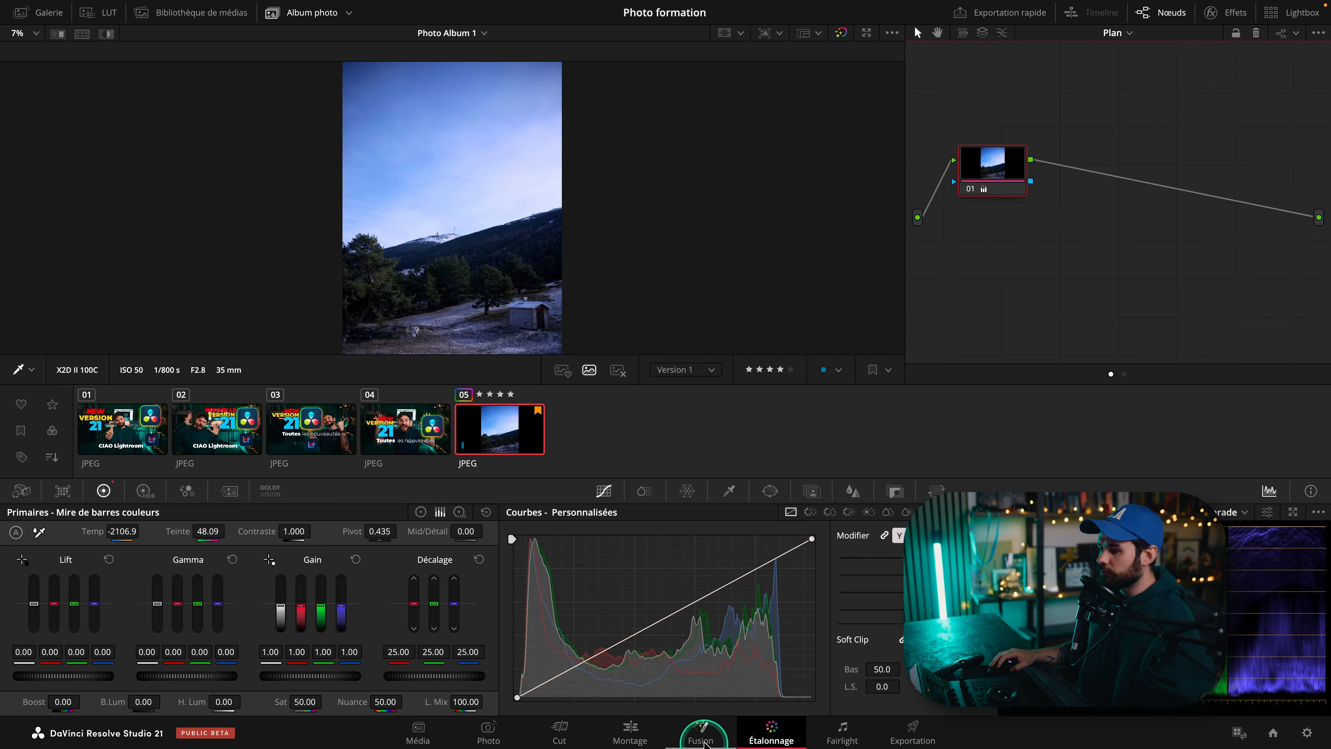
Return to the Photo page and set Basses lumières to about -63 and Hautes lumières to about 25.
left_click(490, 730)
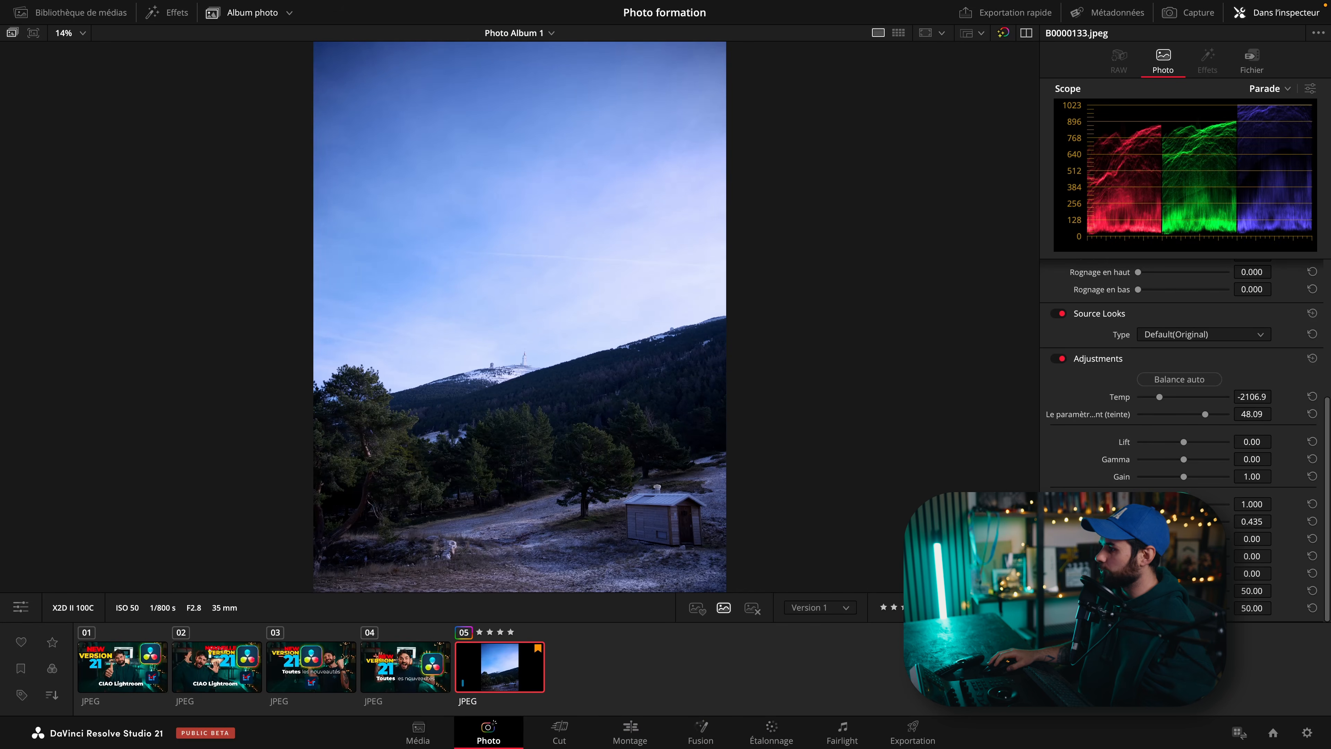
mouse_move(1183, 556)
left_mouse_down()
mouse_move(1153, 555)
mouse_move(1194, 573)
left_mouse_up()
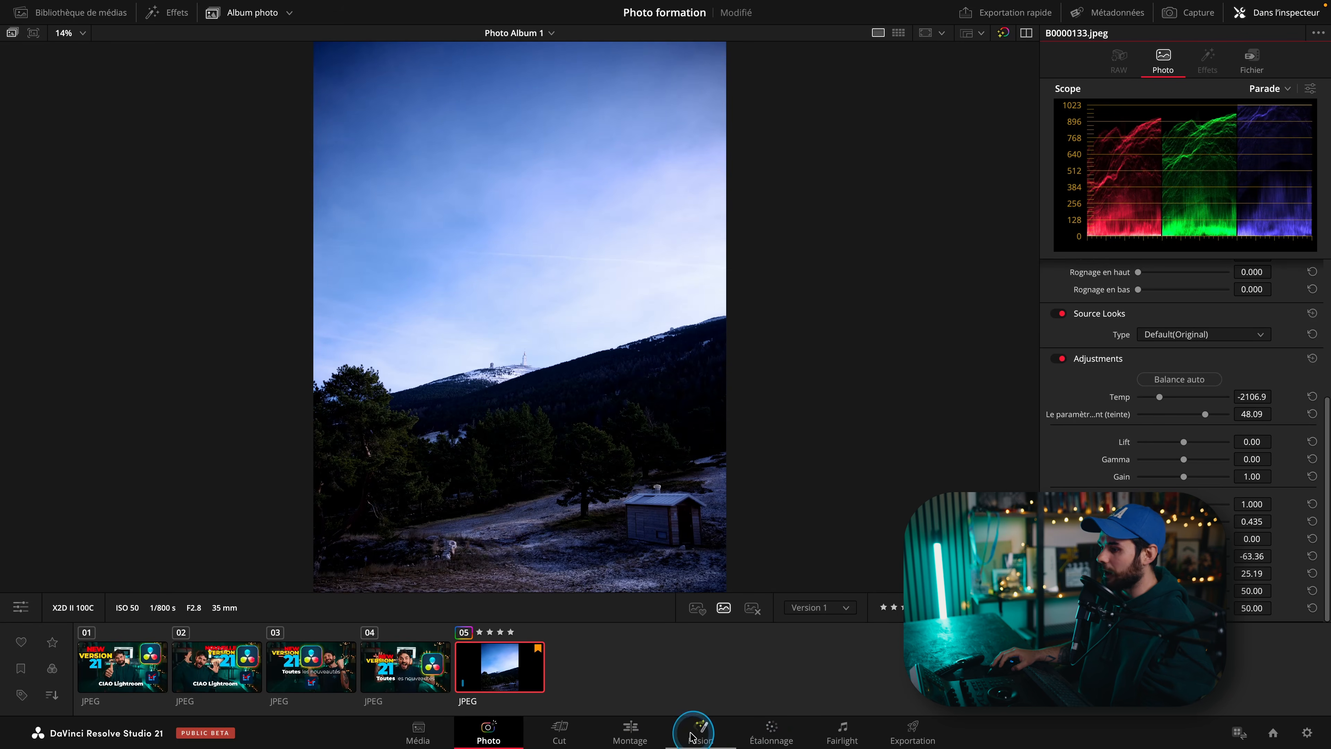
On the Color page, widen the node editor, add three serial nodes after the photo's node and select node 02.
left_click(768, 721)
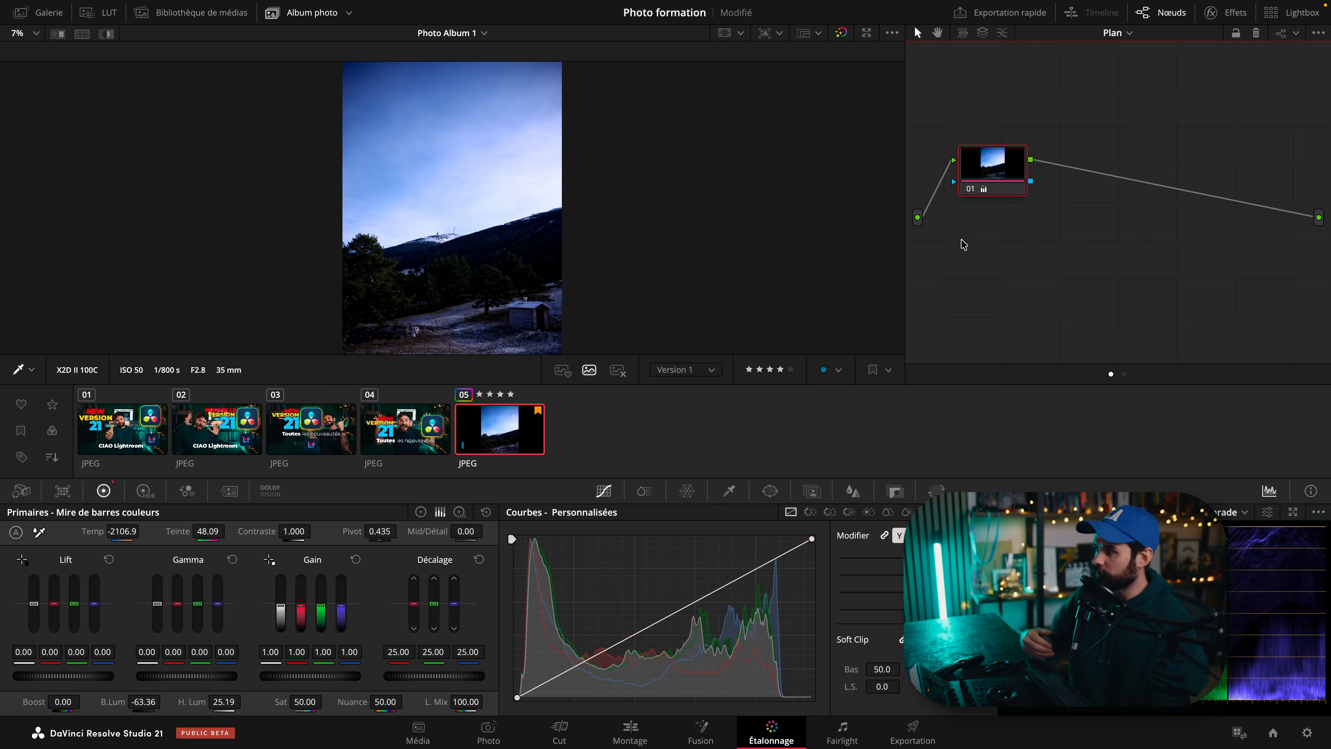
left_click(989, 231)
left_click_drag(1018, 174, 992, 184)
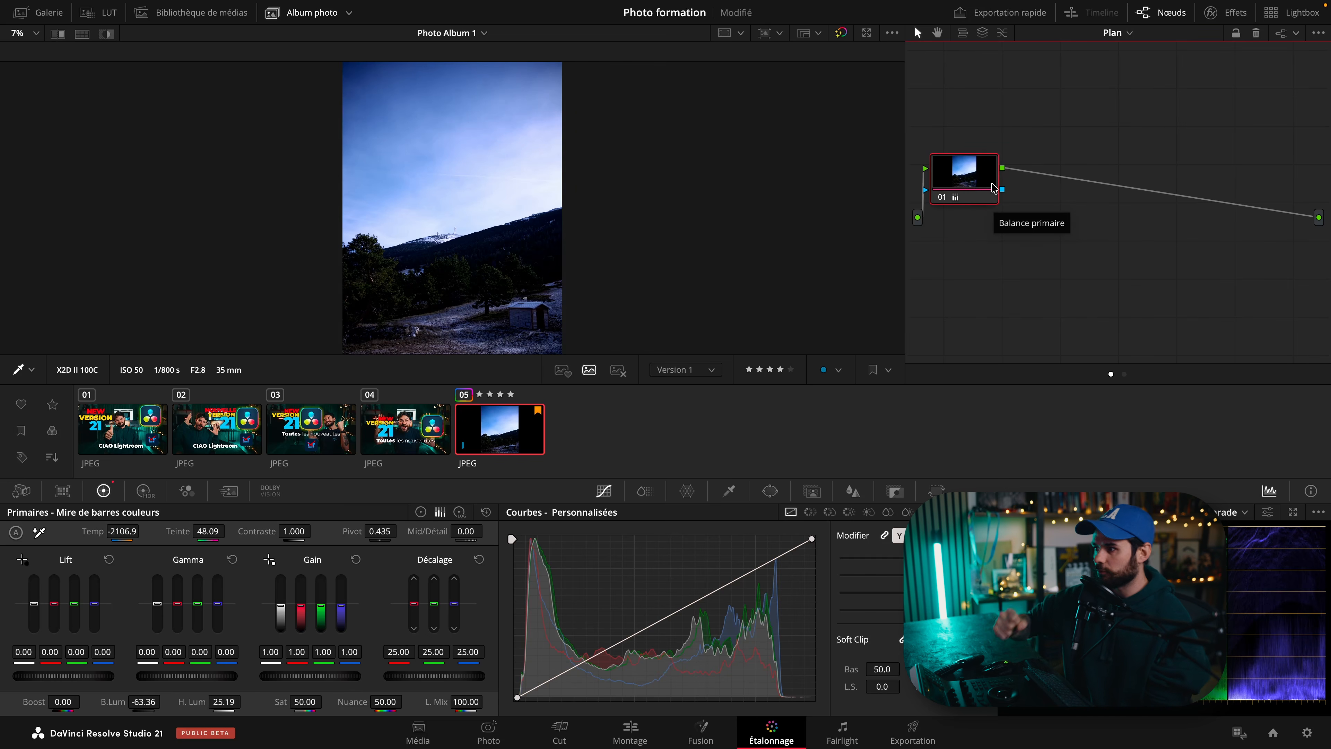
left_click_drag(905, 157, 638, 158)
left_click_drag(710, 188, 757, 211)
key("alt+s")
key("alt+s")
key("alt+s")
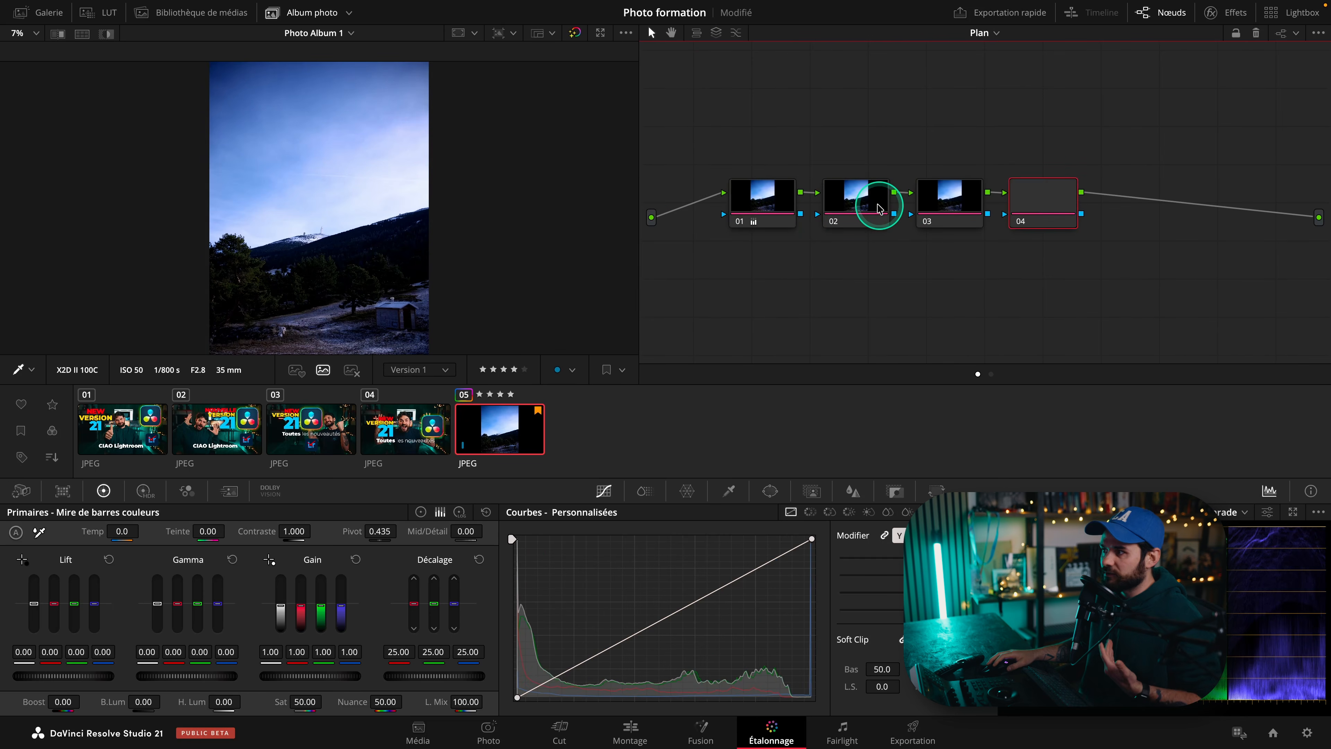
left_click(877, 204)
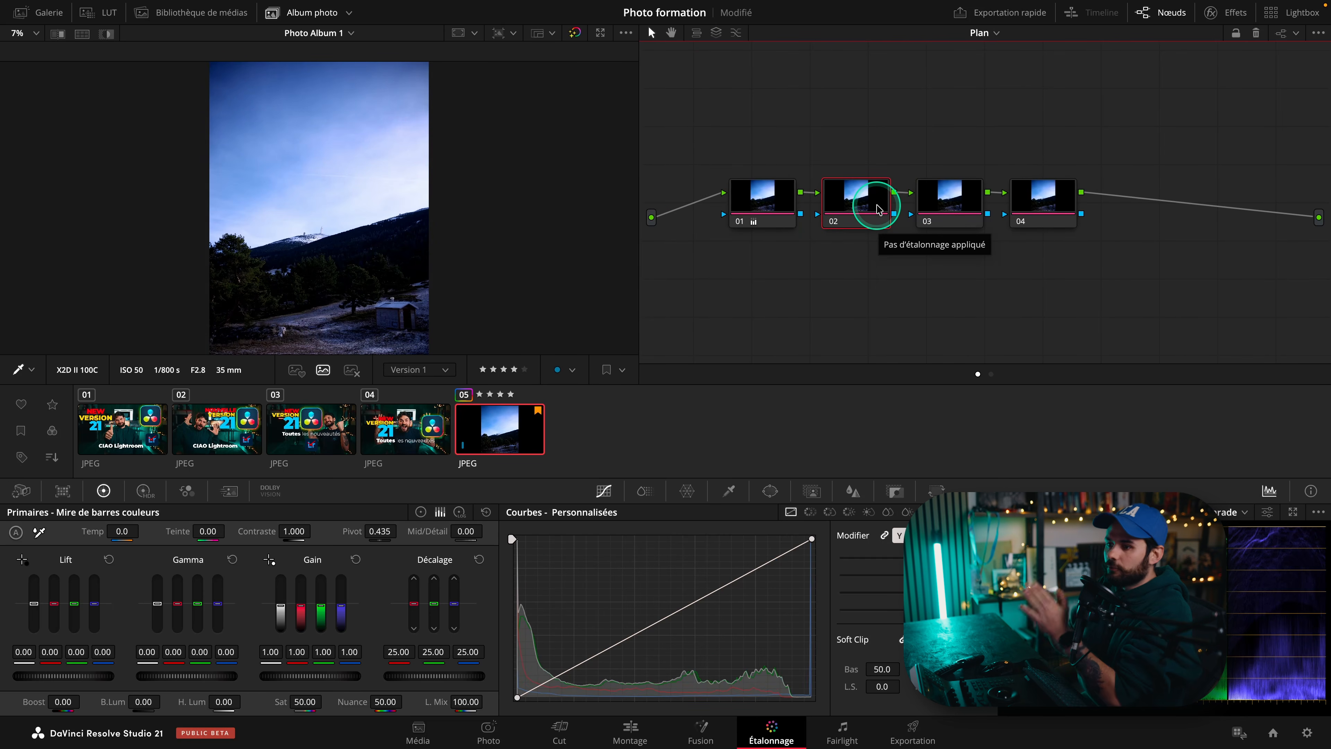
Back on the Photo page, open the media library, import the DSC_3924.NEF raw photo and select it.
left_click(488, 730)
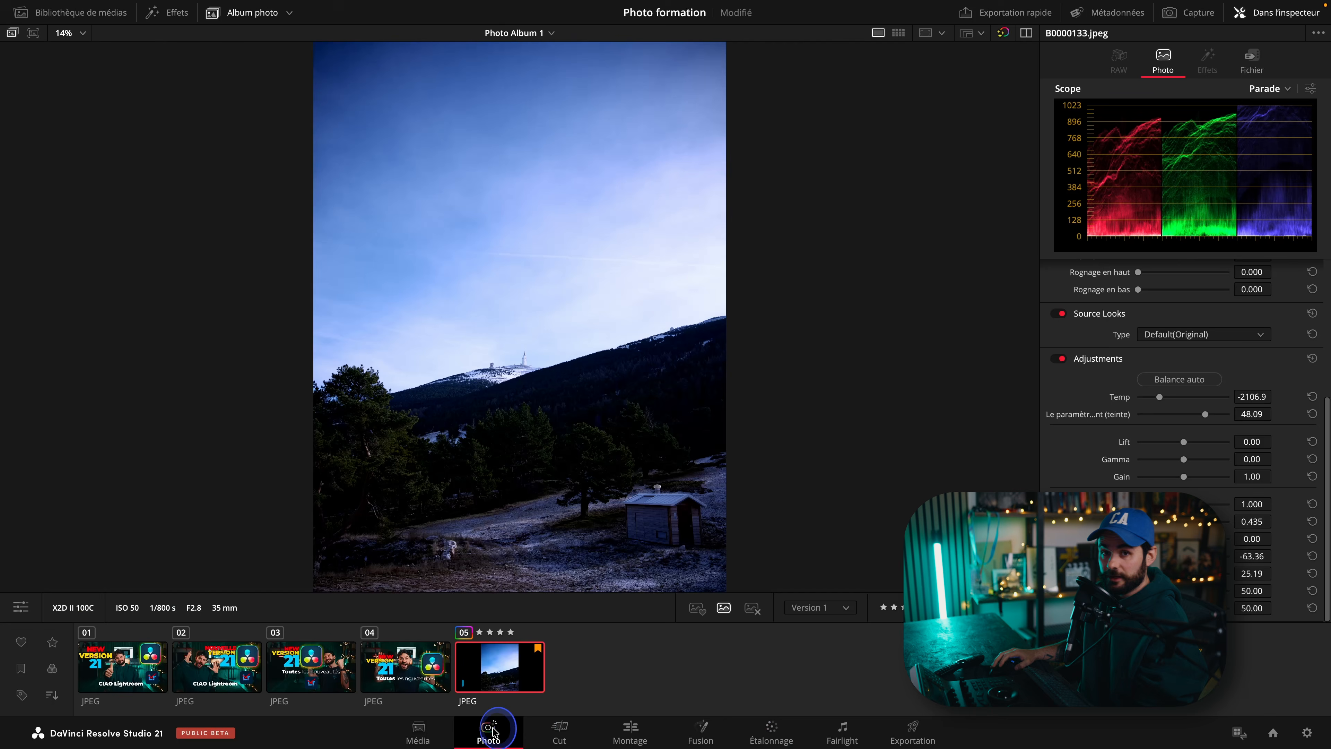
left_click(1196, 339)
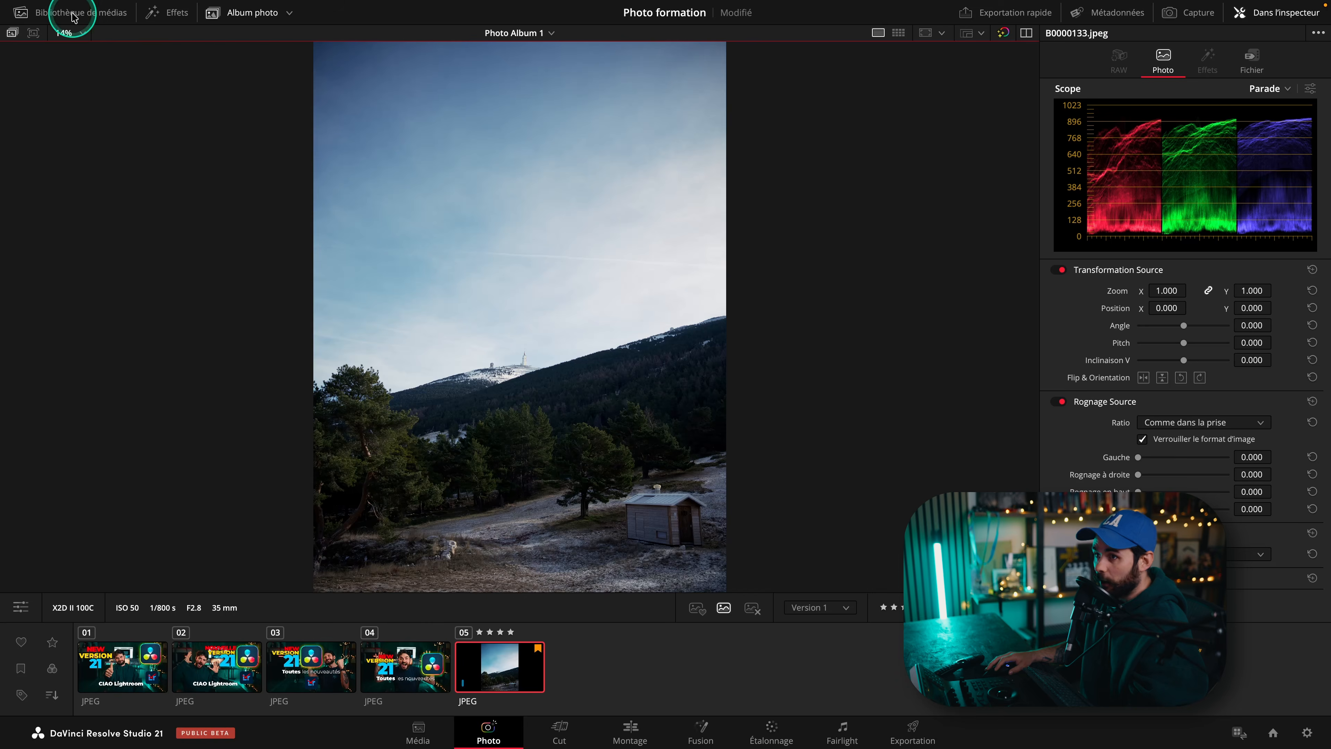
left_click(66, 12)
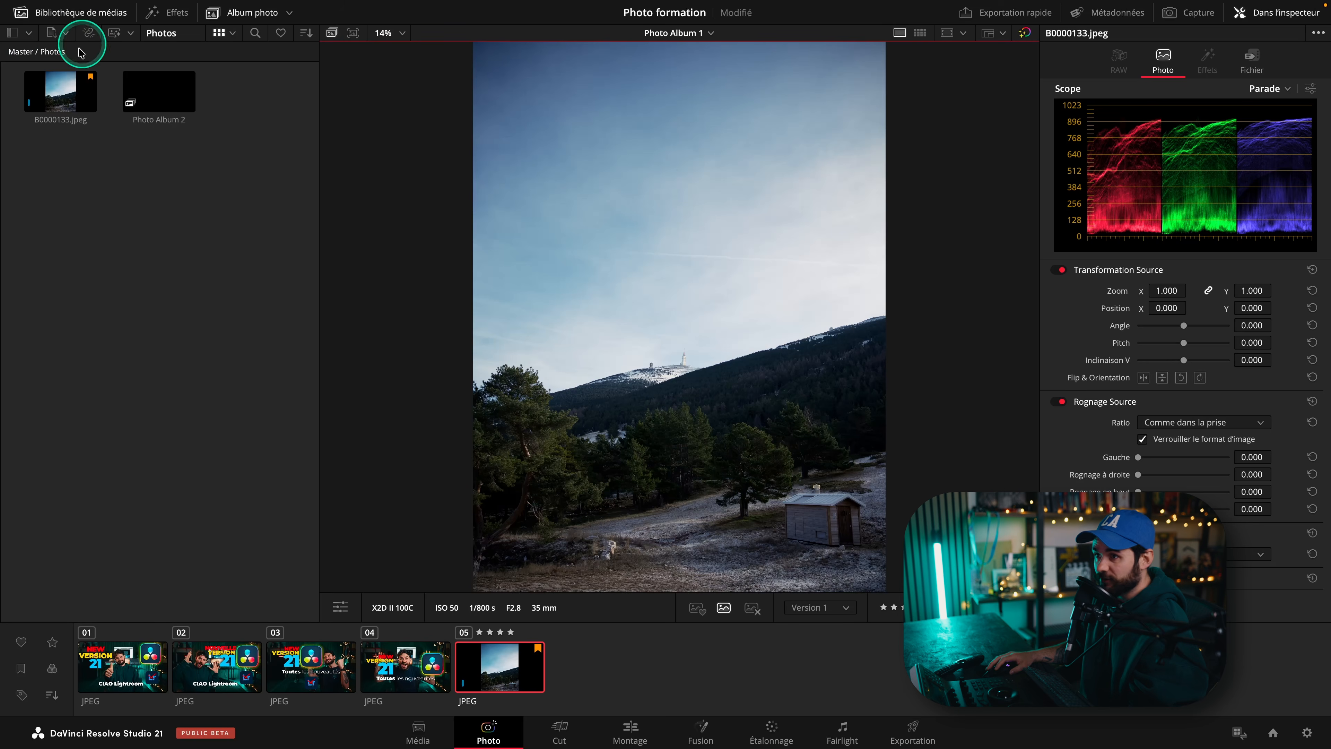
left_click_drag(79, 199, 137, 195)
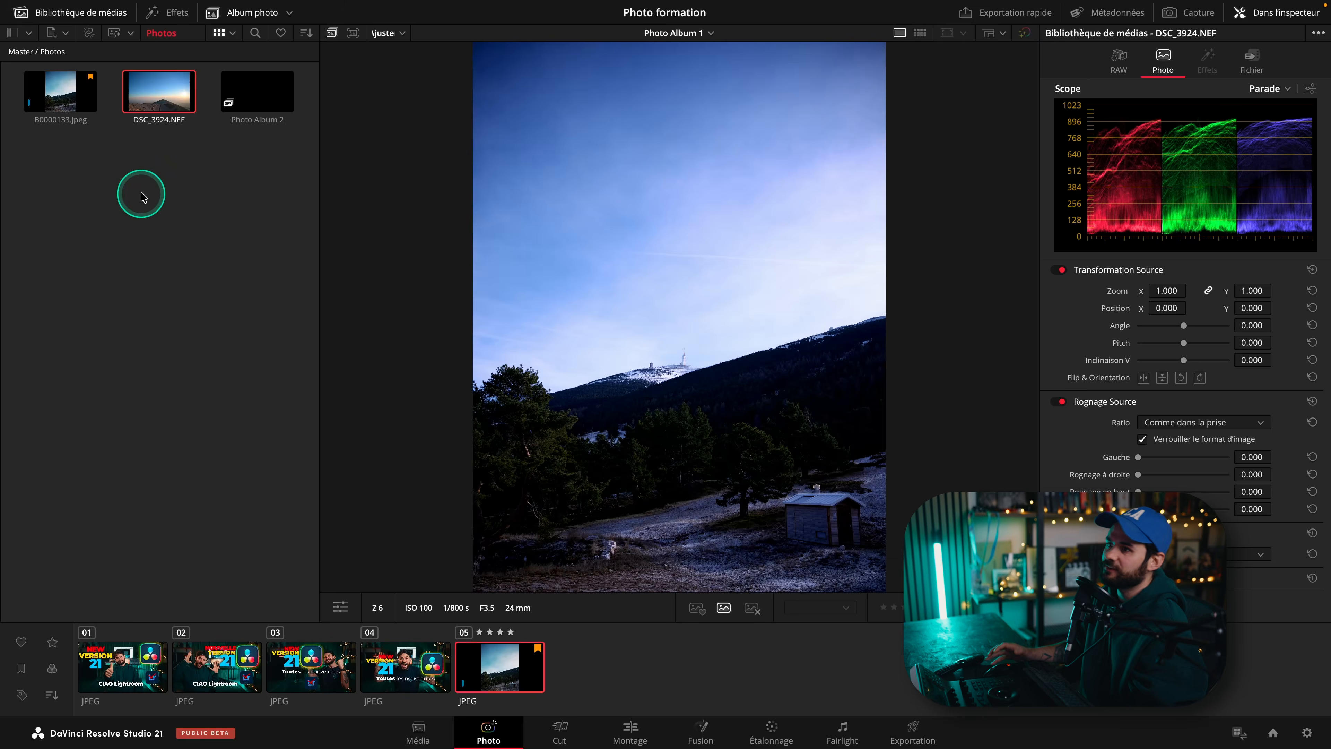
left_click(142, 194)
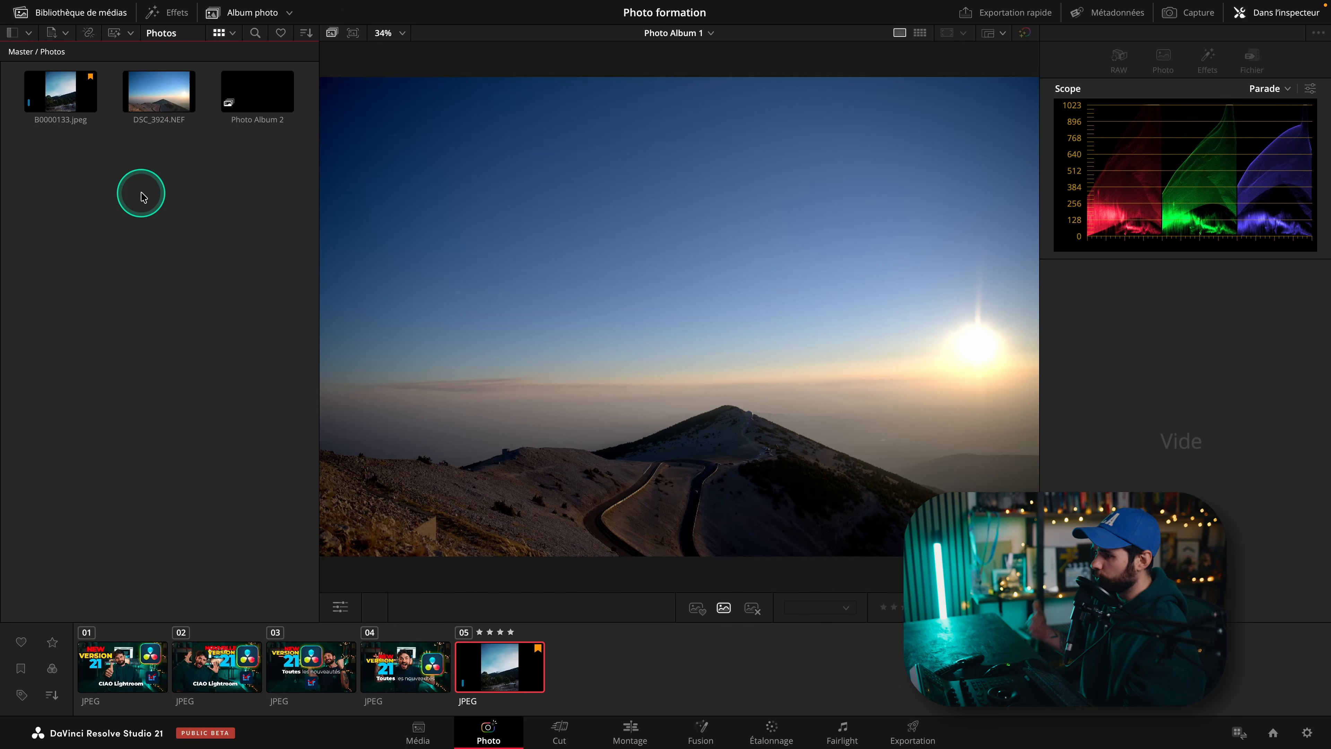
left_click(174, 87)
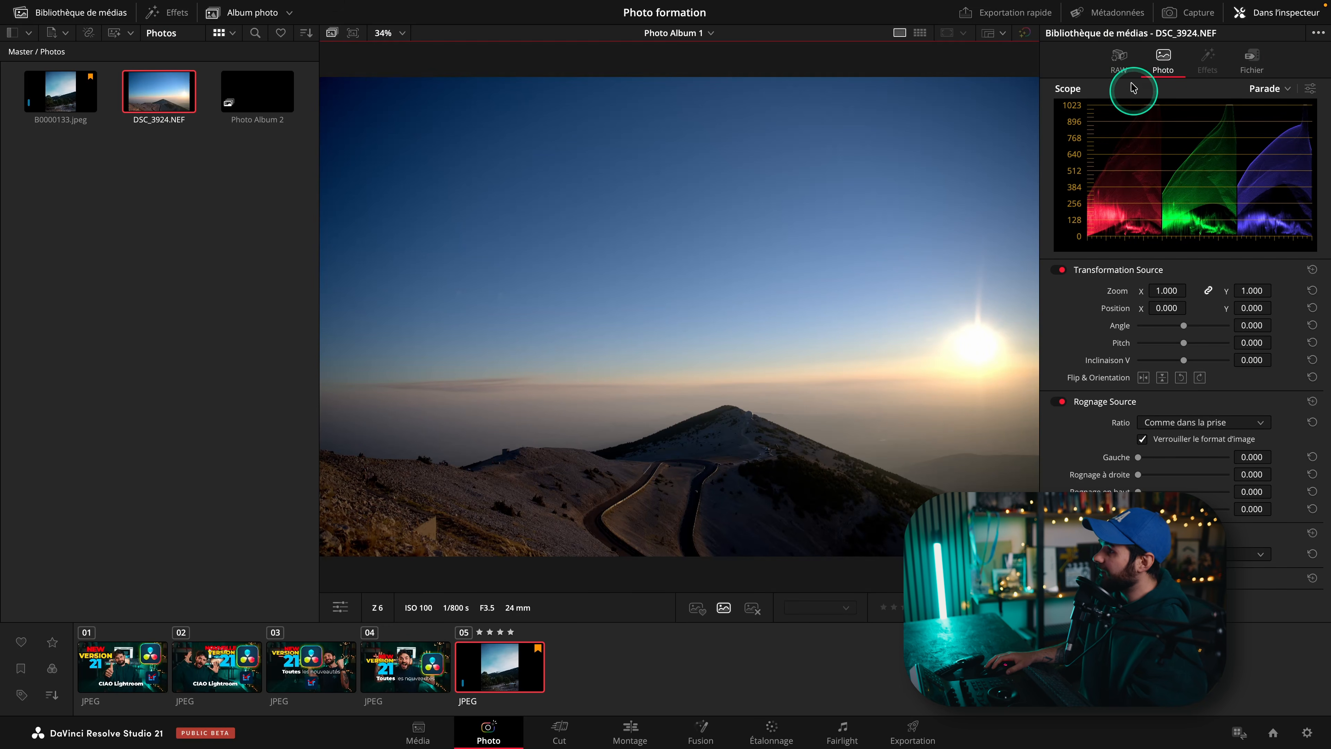
In the photo's RAW settings, keep project decode quality and set colour space to Rec.2020 and gamma to Nikon N-Log.
left_click(1118, 57)
left_click(61, 13)
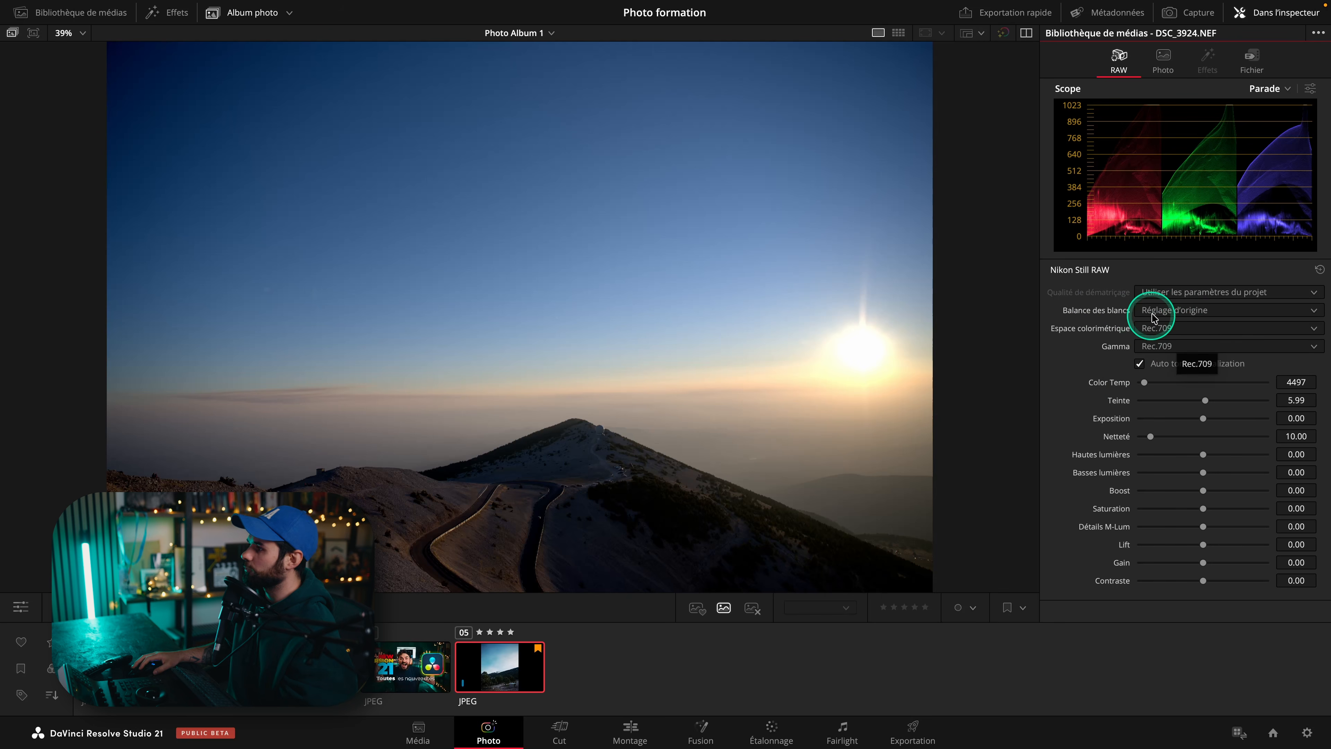
left_click(1168, 294)
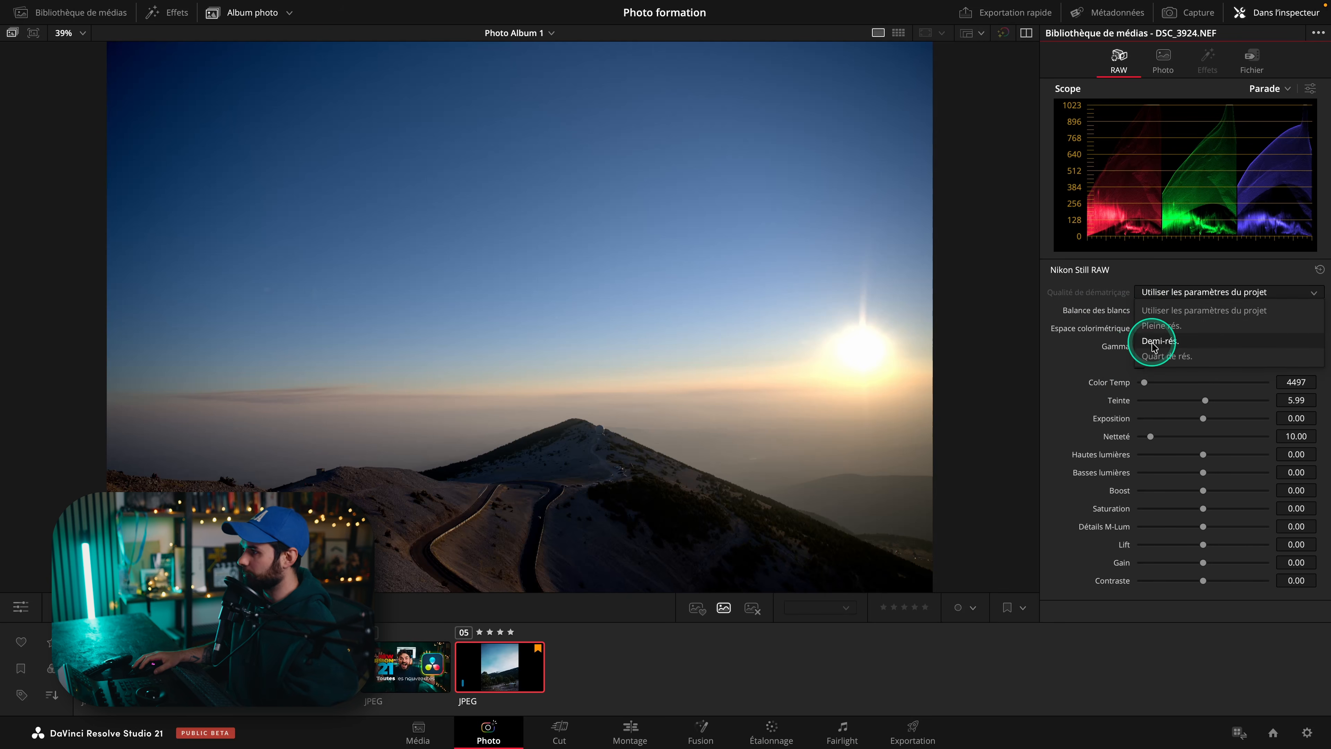
left_click(1183, 308)
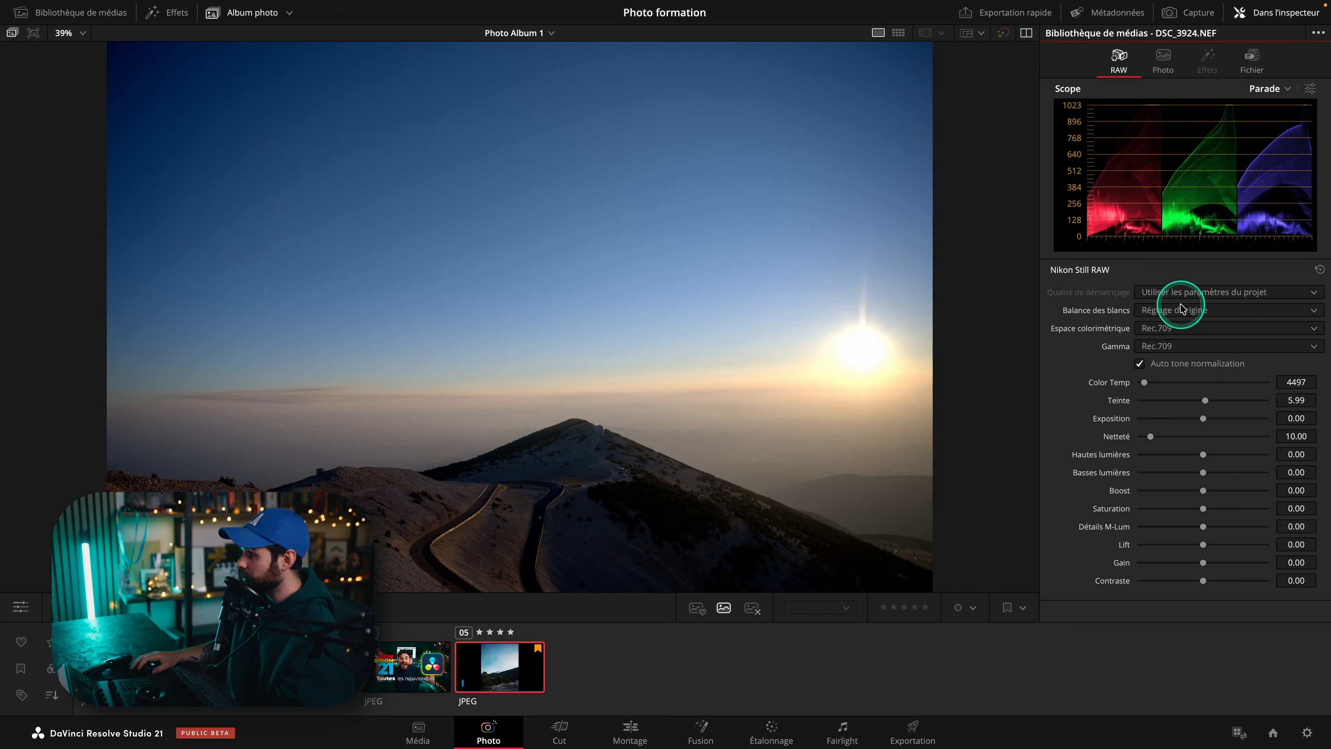
left_click(1168, 329)
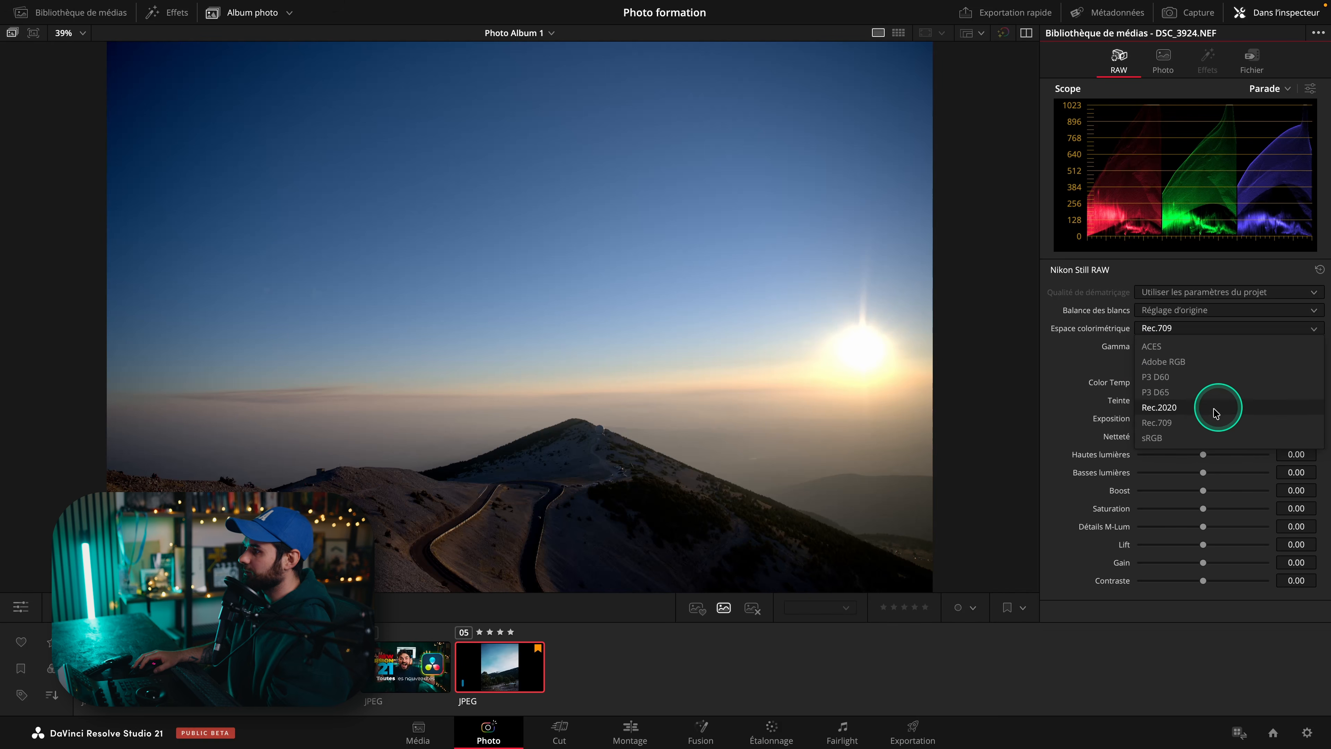
left_click(1192, 408)
left_click(1193, 348)
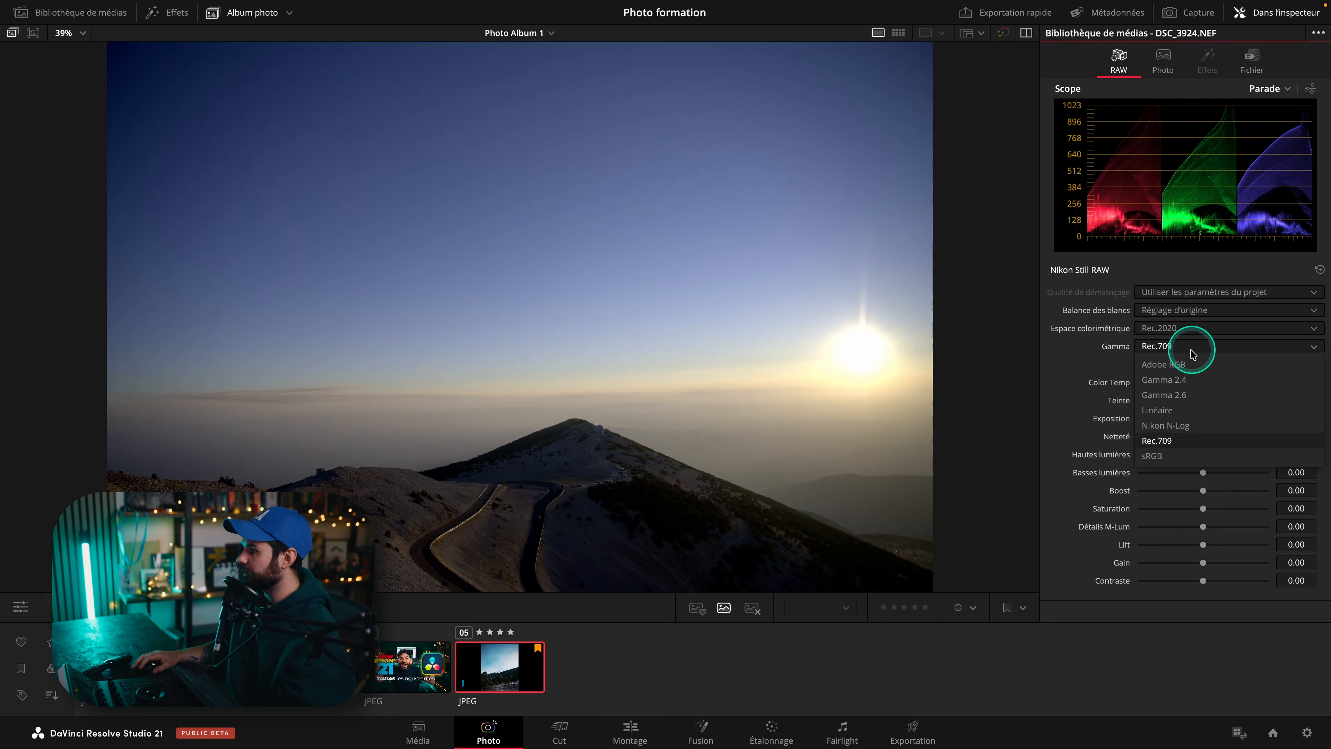
left_click(1200, 425)
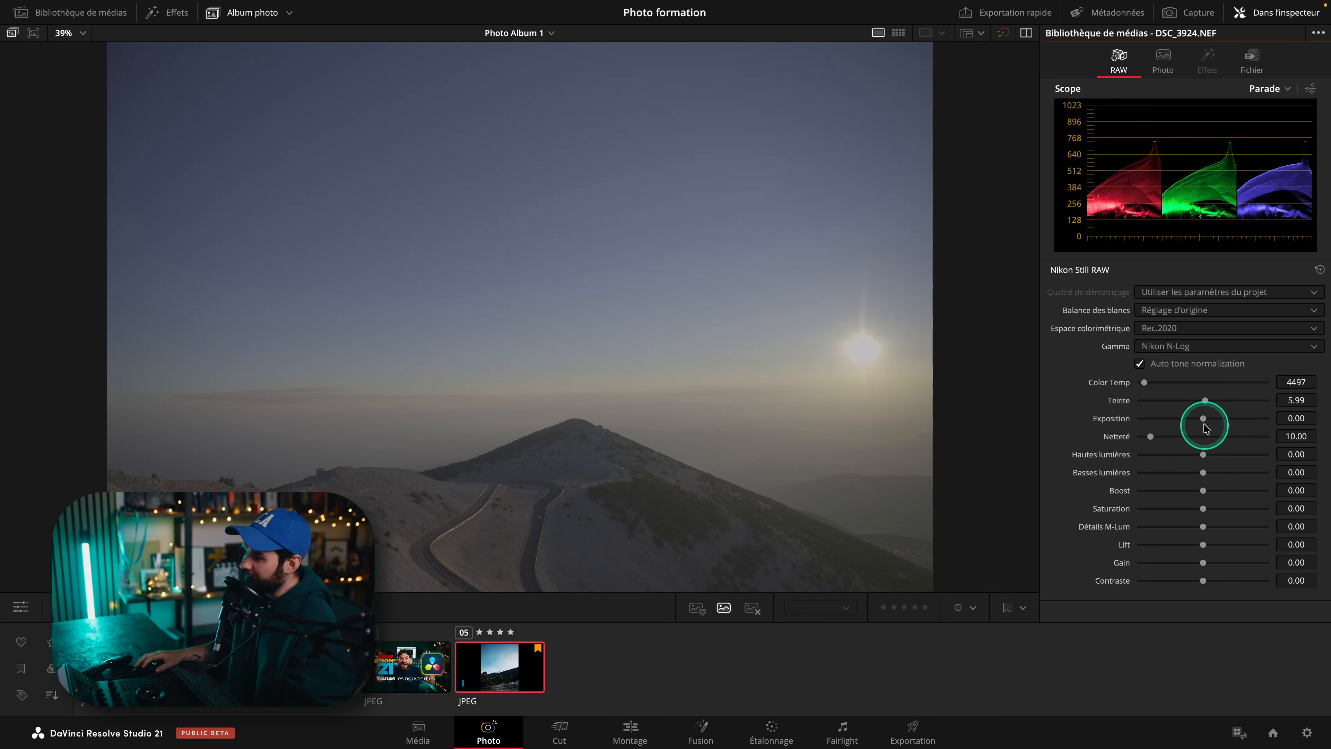
Try lowering the RAW Exposure, resetting it to 0 after each attempt.
left_click_drag(1201, 417, 1064, 434)
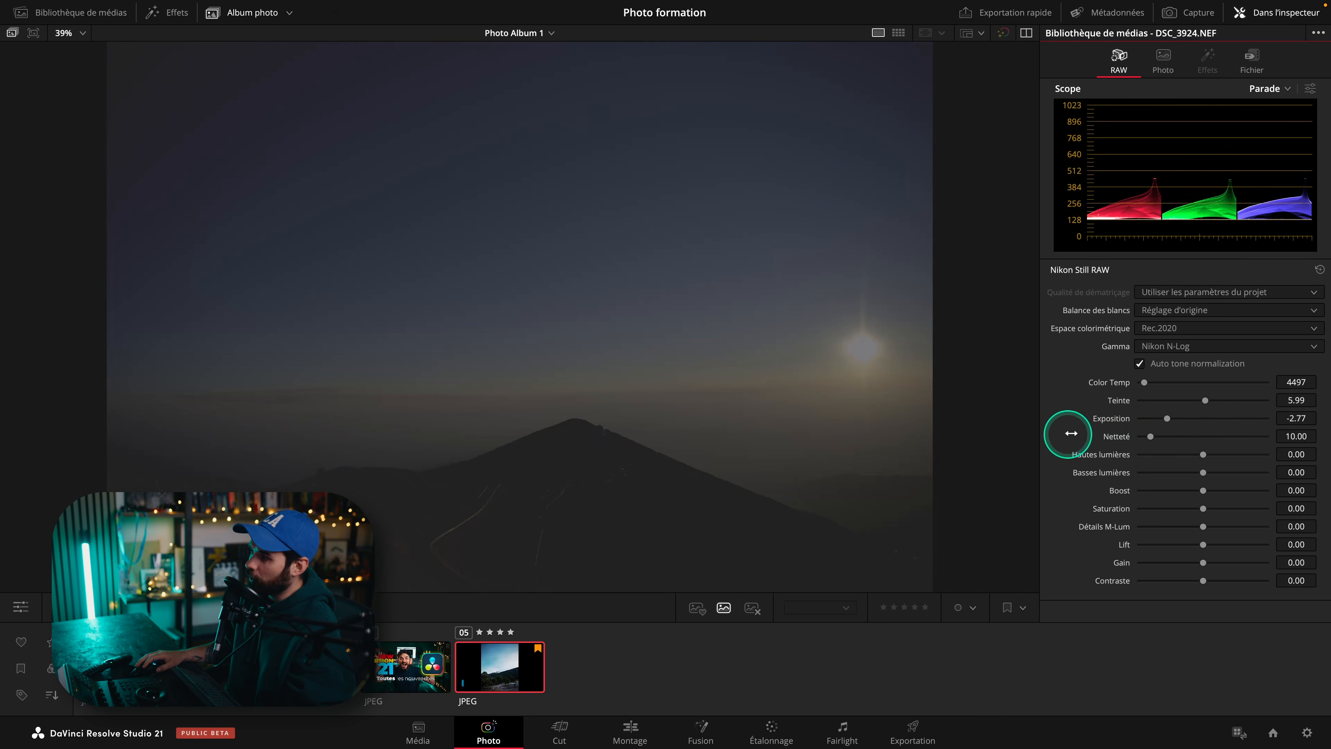
double_click(1107, 420)
left_click_drag(1201, 419, 1161, 423)
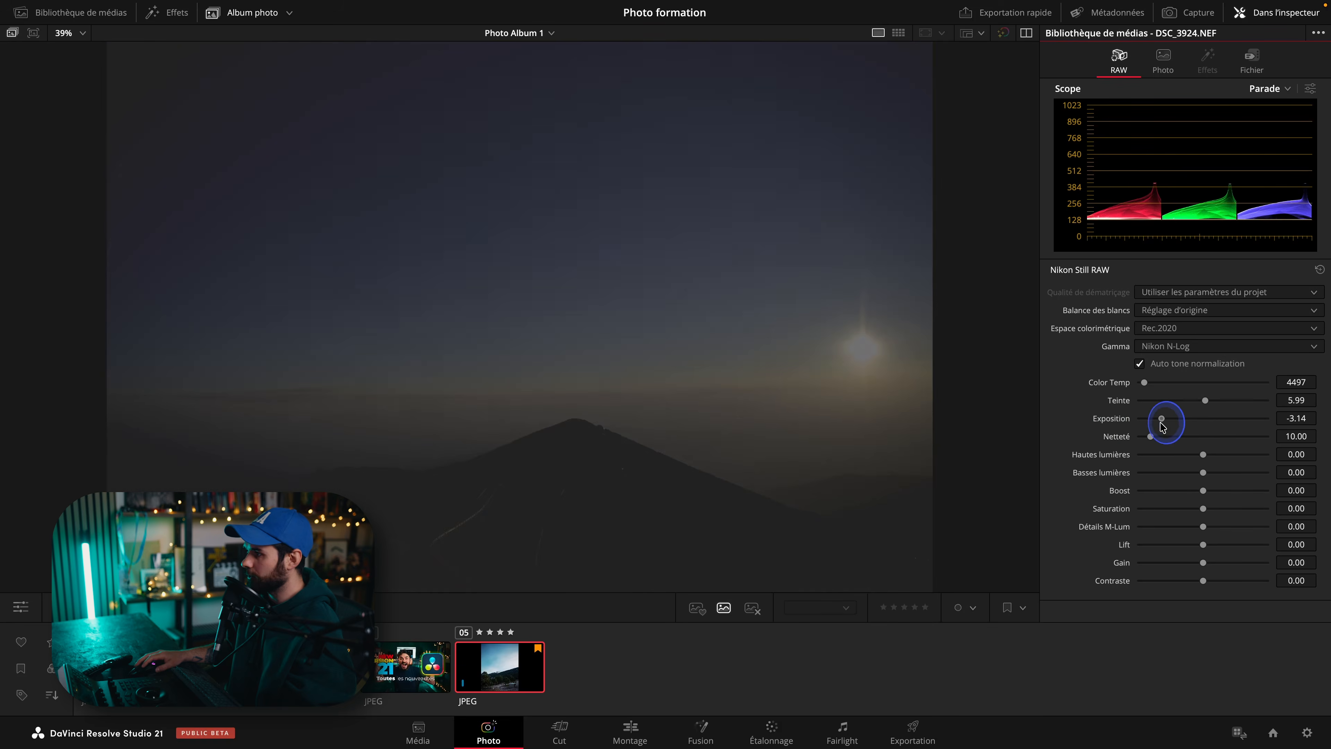
double_click(1108, 418)
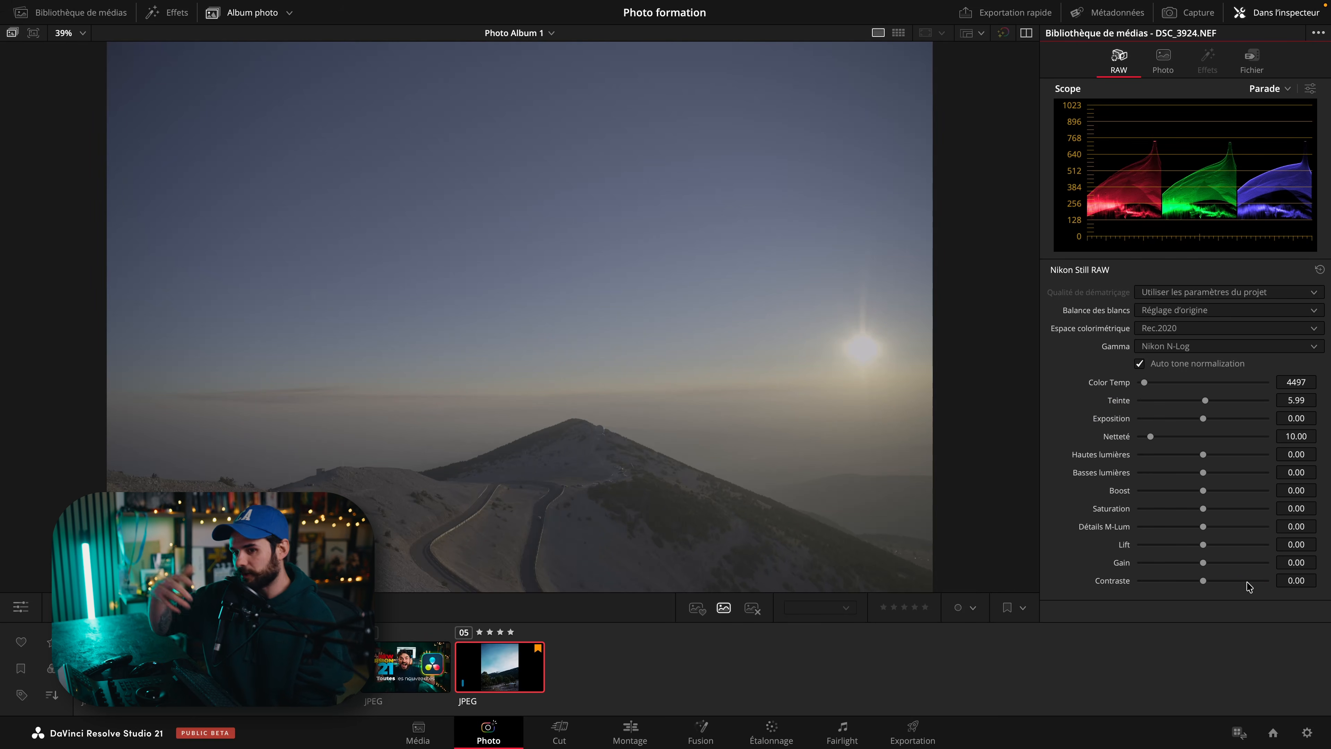
View the photo on the Color and Edit pages, then return to the Photo page.
left_click(897, 559)
left_click(757, 727)
left_click(513, 427)
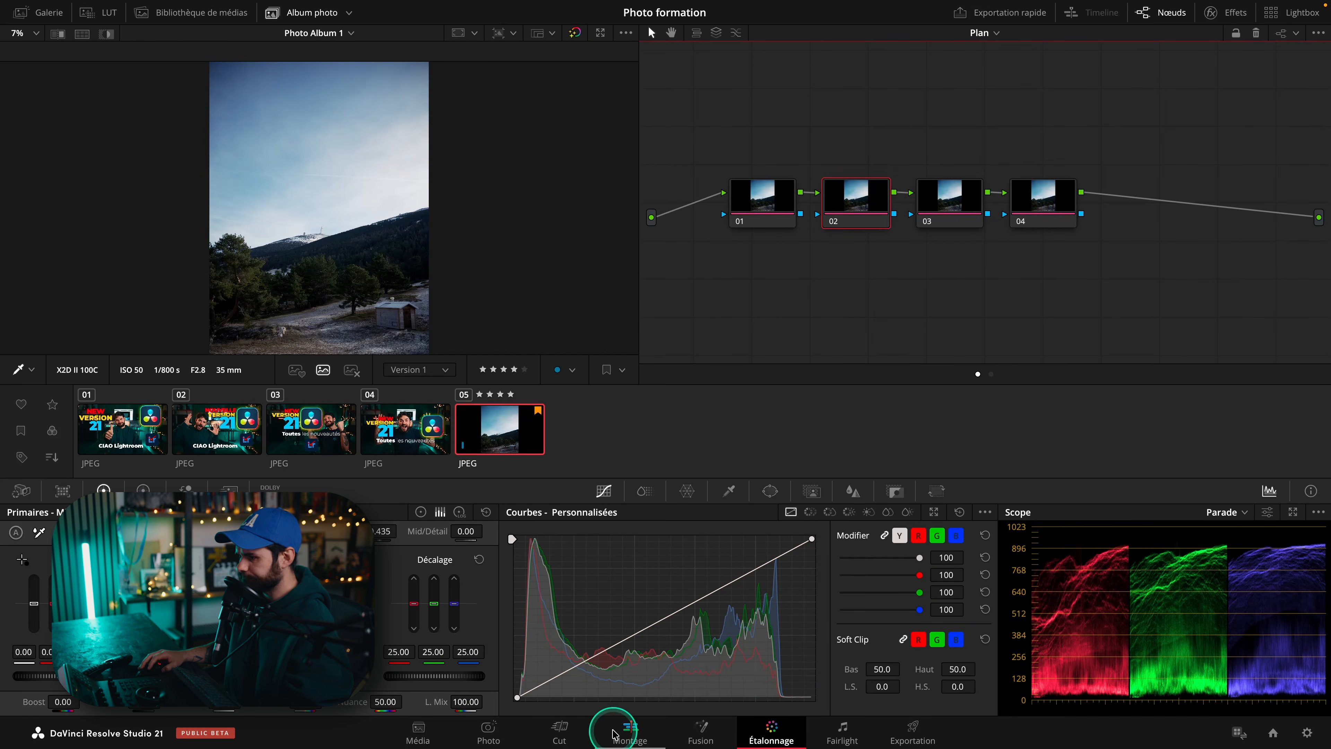
left_click(630, 729)
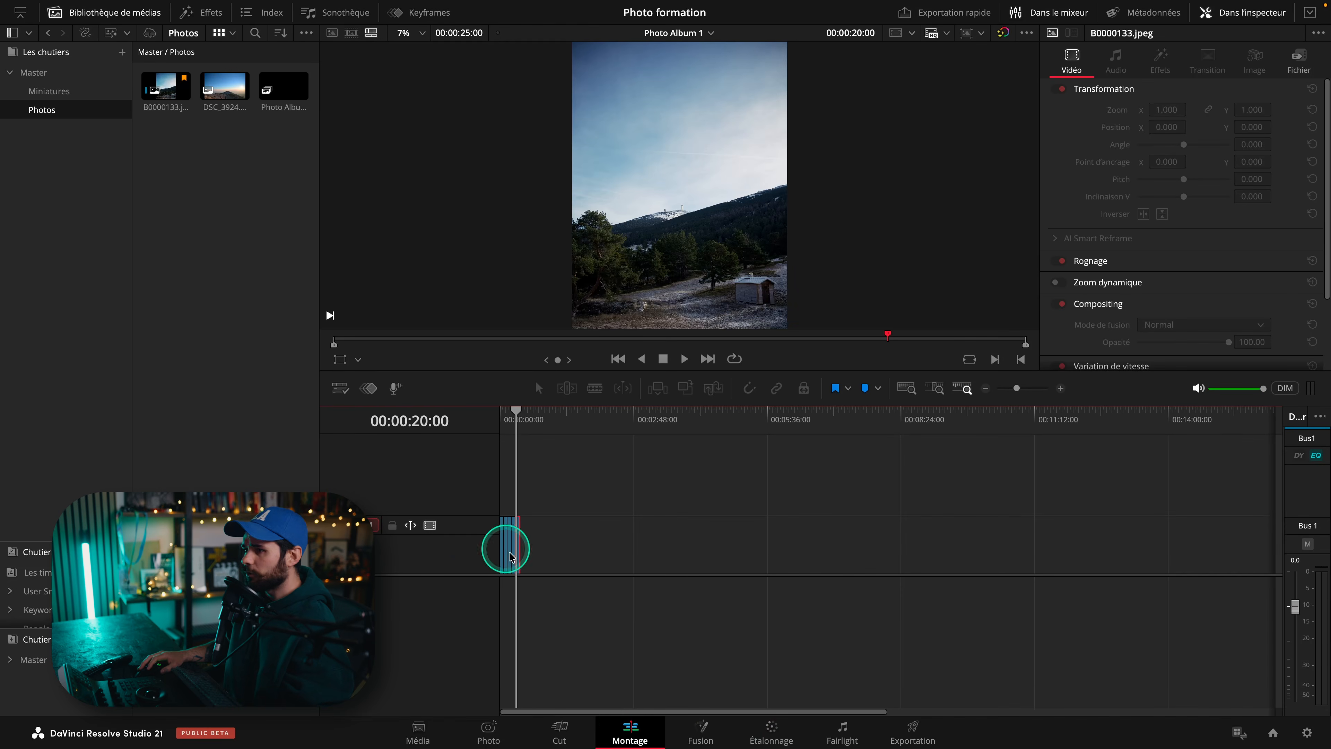
left_click(487, 728)
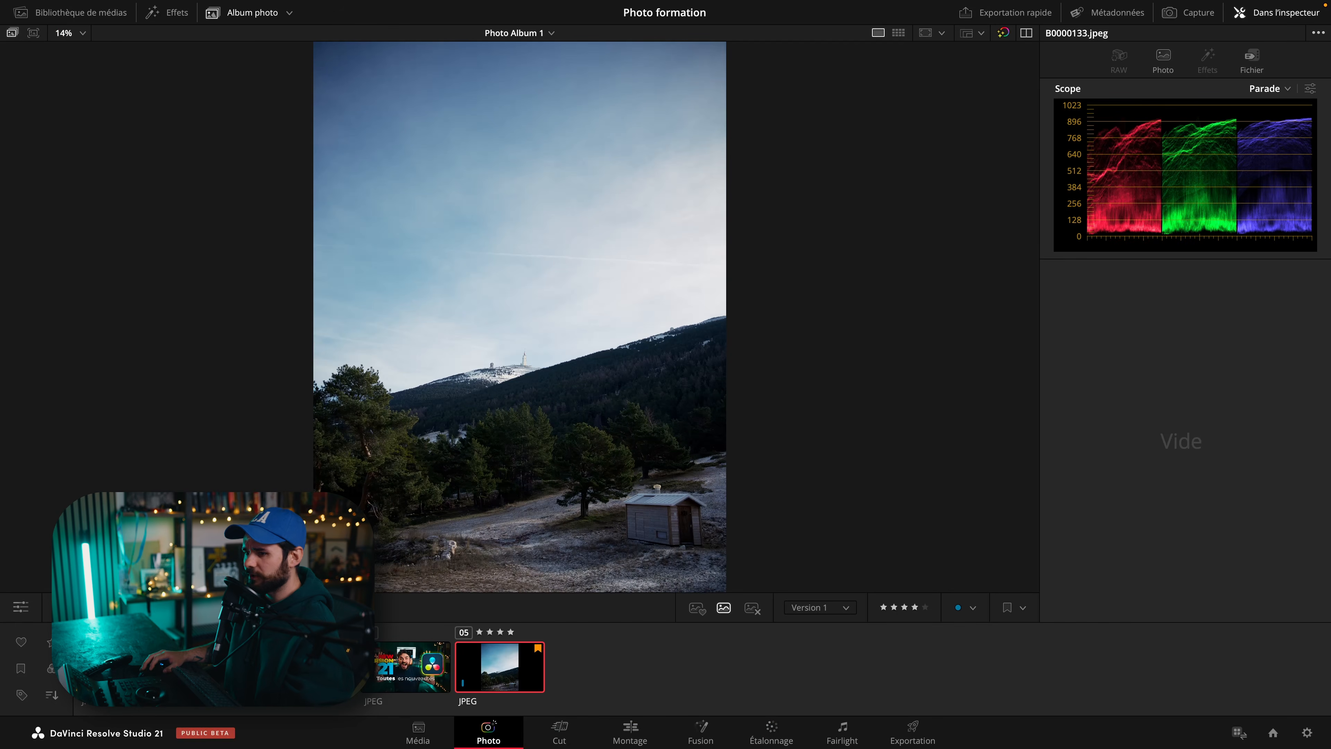
Open the media library and add the DSC_3924.NEF photo to Photo Album 1.
left_click(47, 23)
right_click(160, 83)
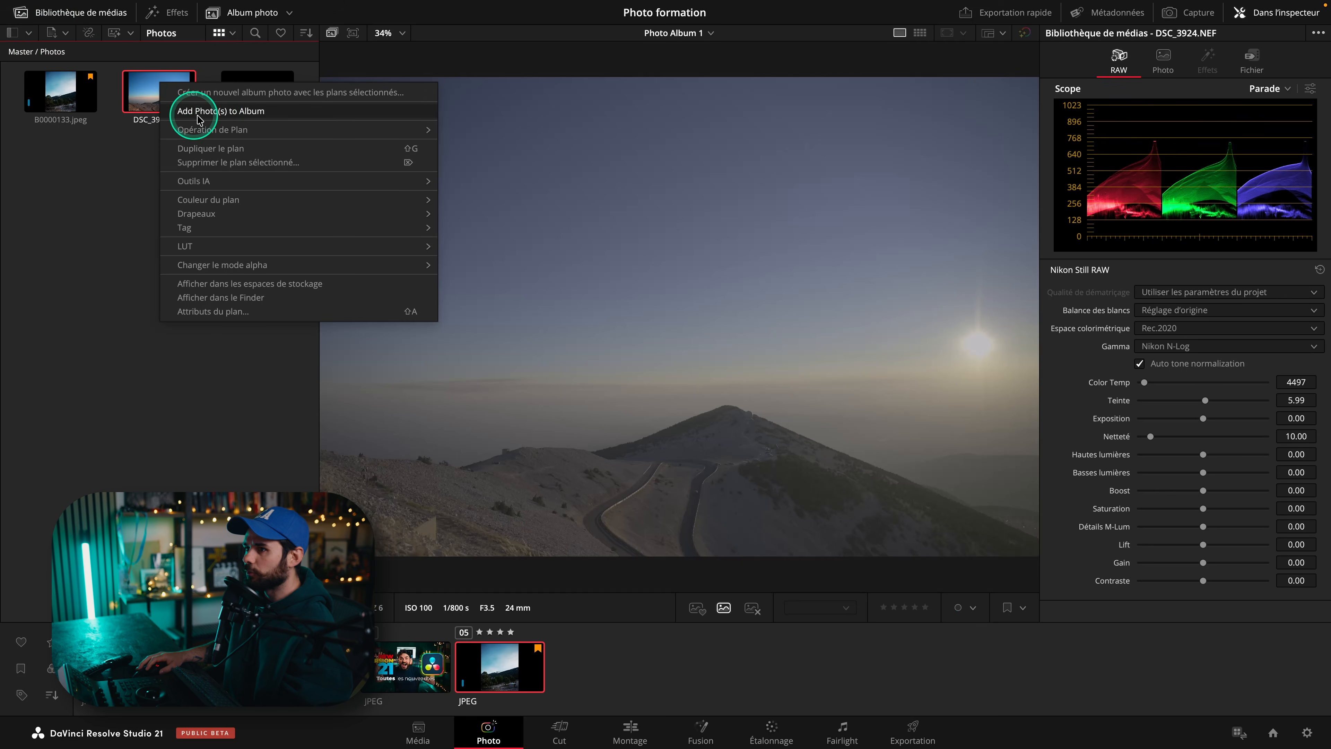
left_click(219, 112)
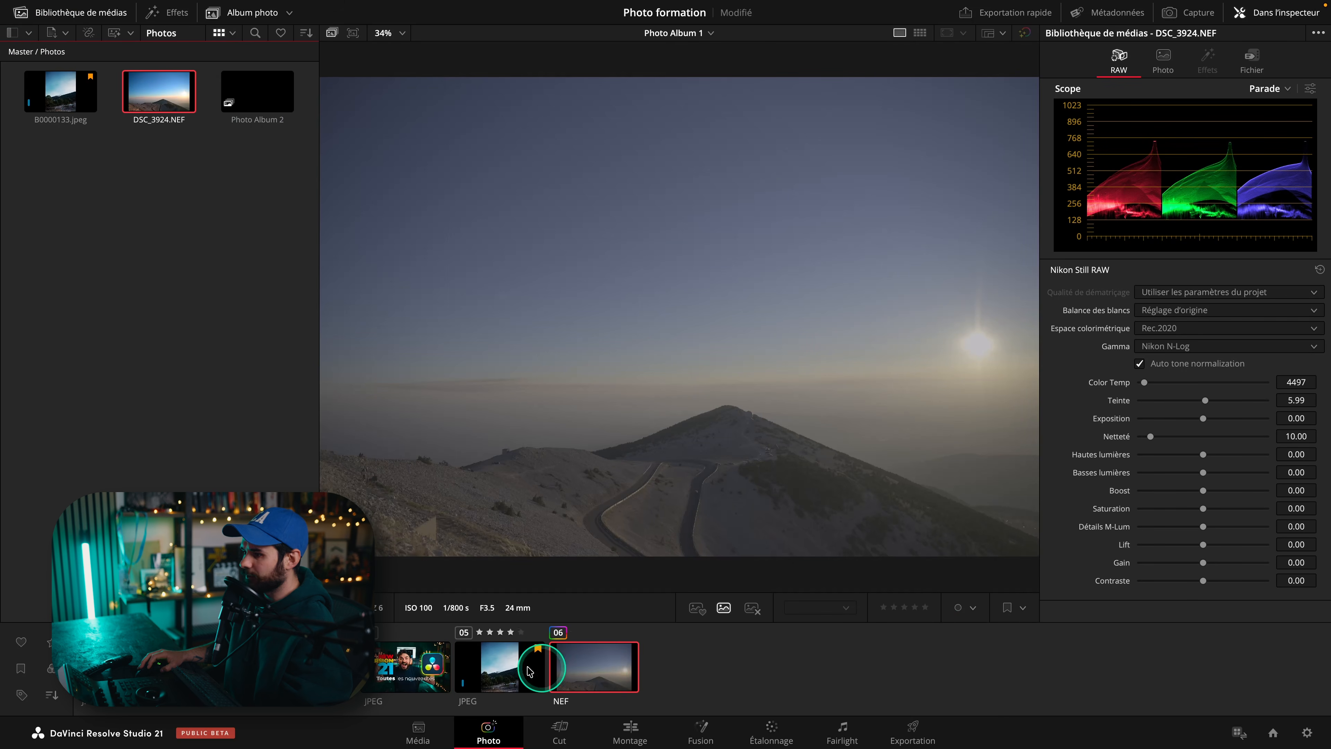
Inspect the photo's Camera Raw settings on the Color page, then return to the Photo page.
left_click(771, 729)
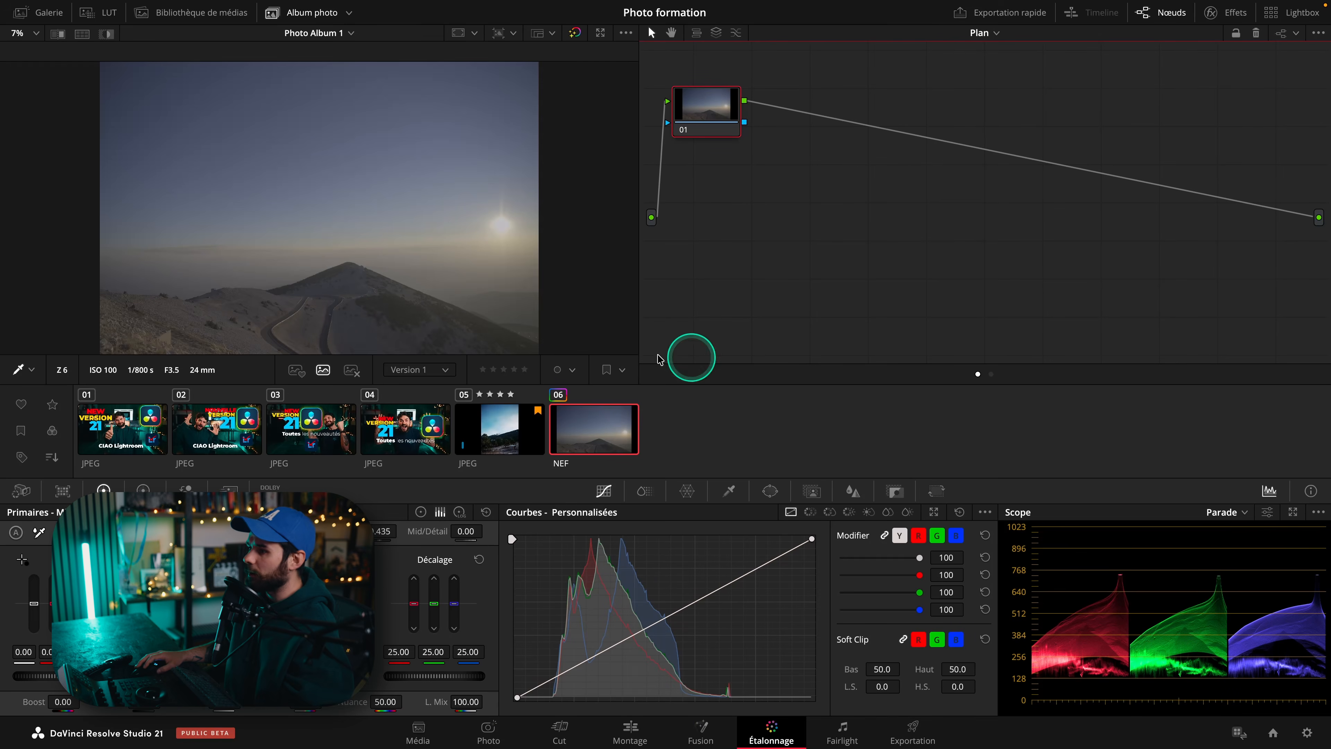
left_click(21, 491)
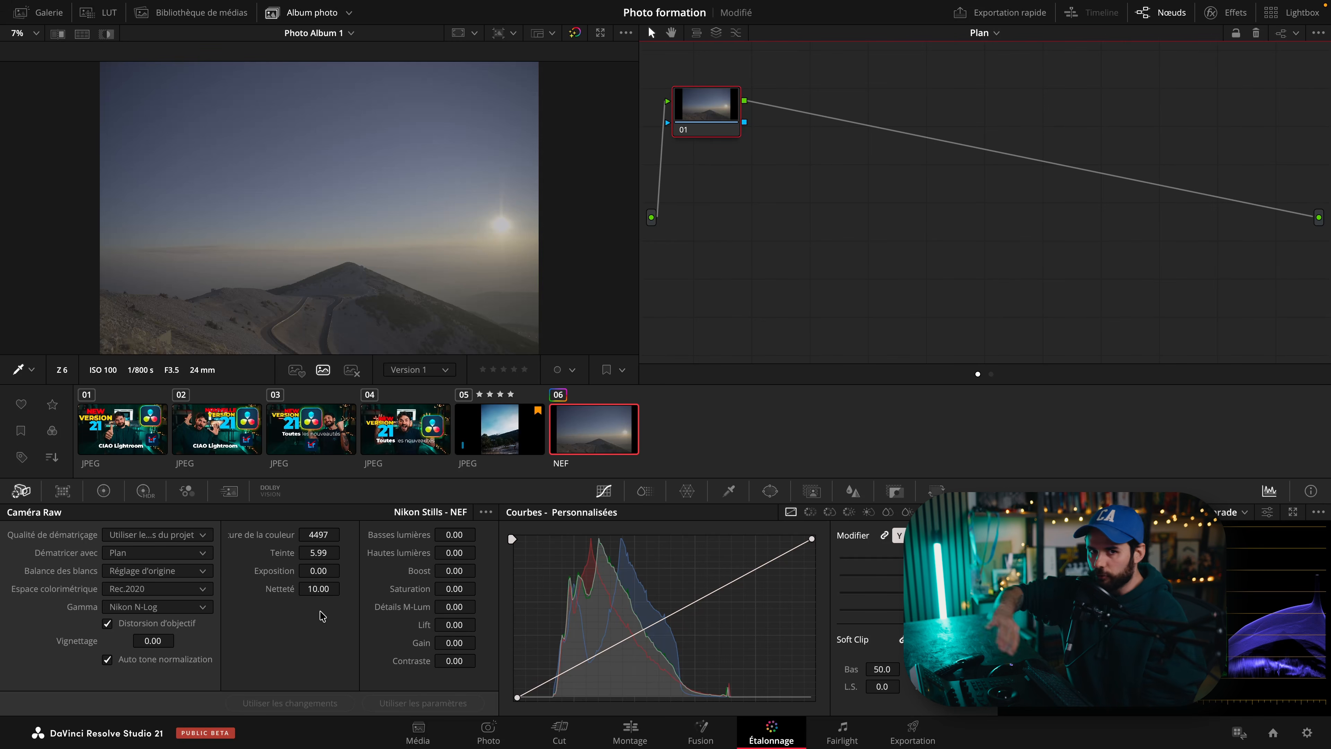
left_click(488, 731)
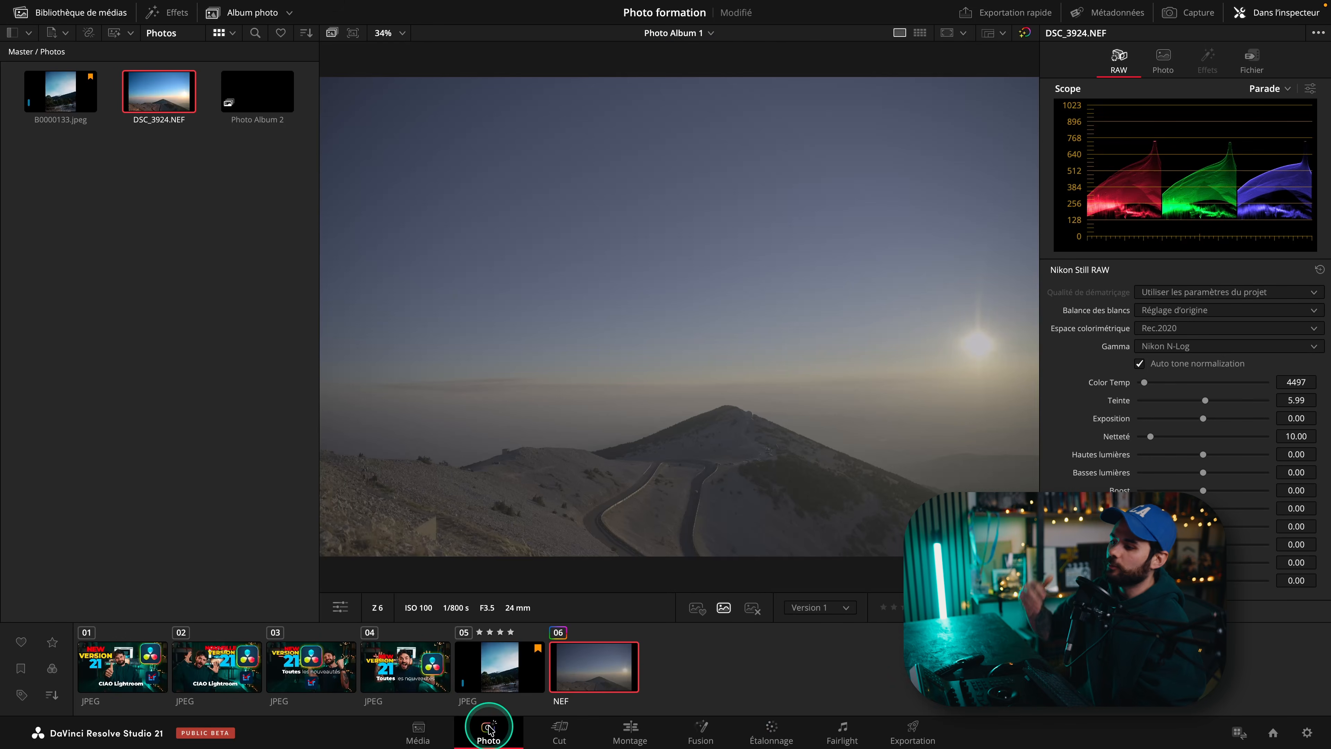
Close the media library and look through the photo's RAW gamma options without changing them.
left_click(114, 13)
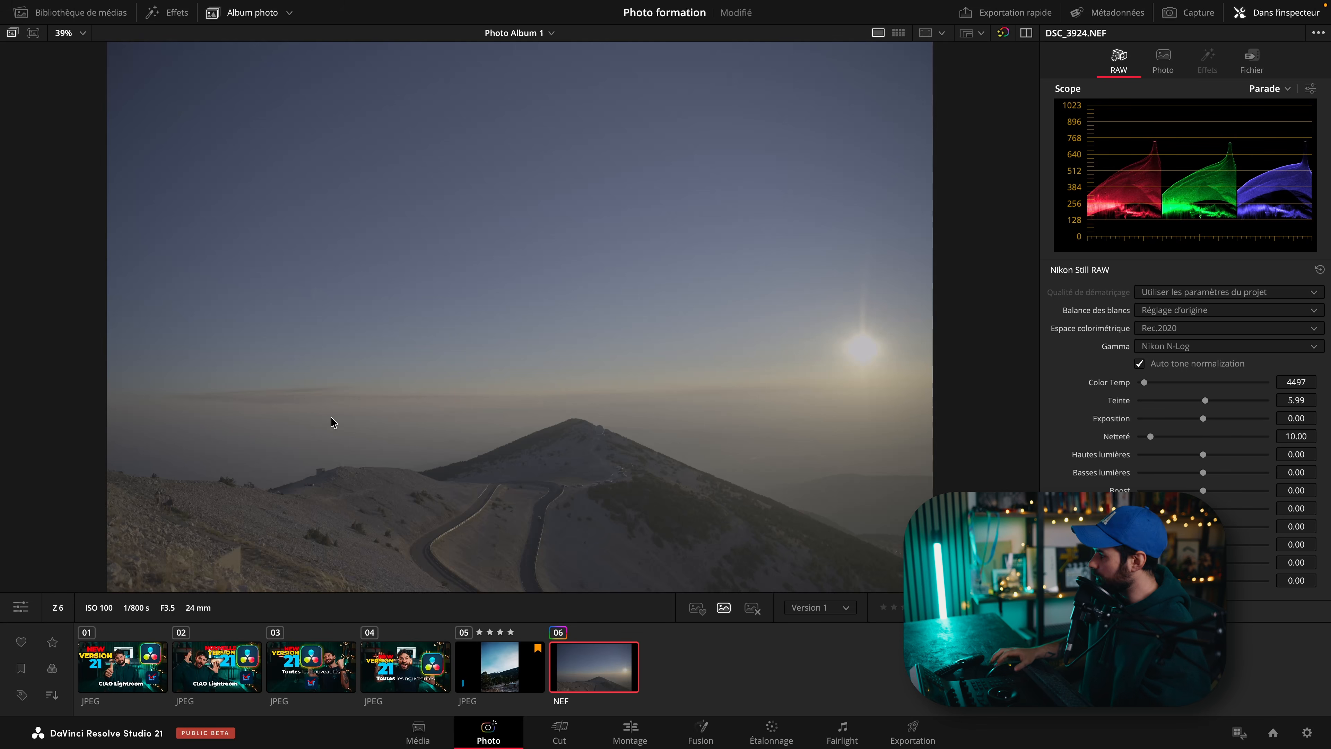
left_click(1162, 348)
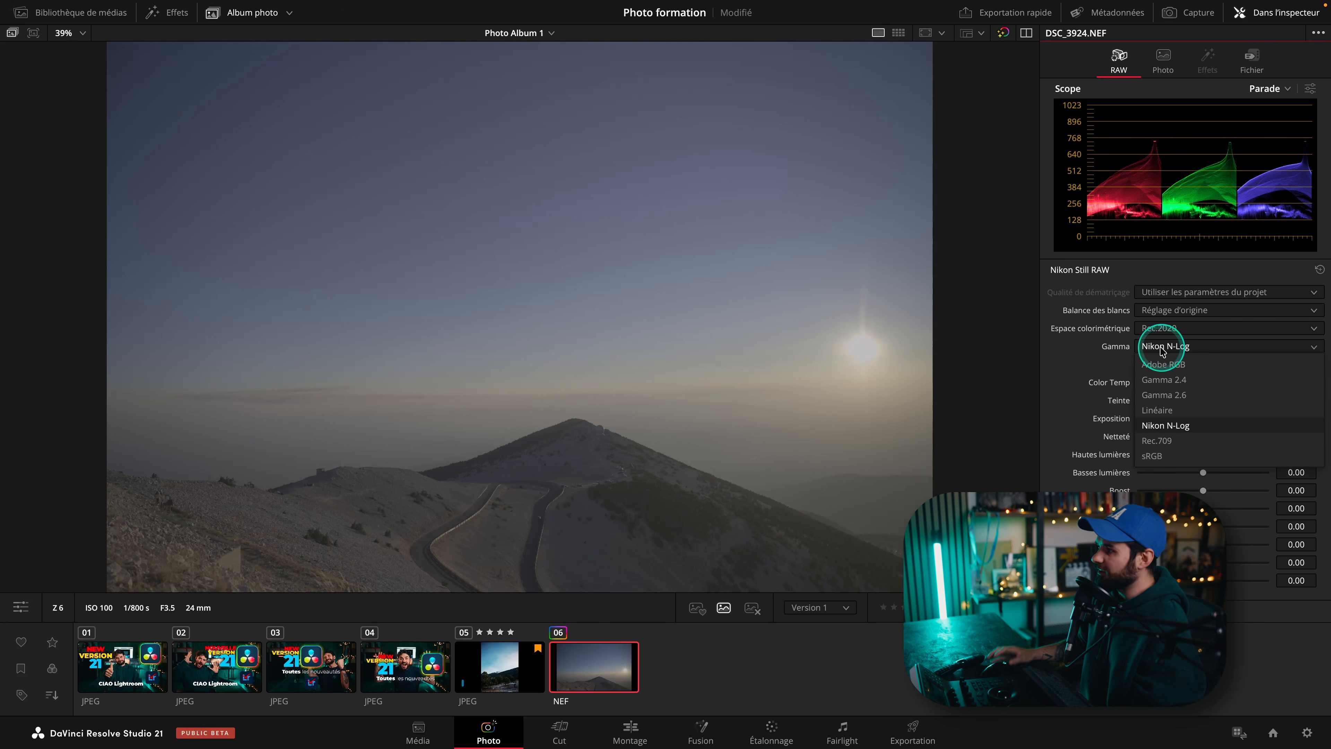
left_click(1183, 337)
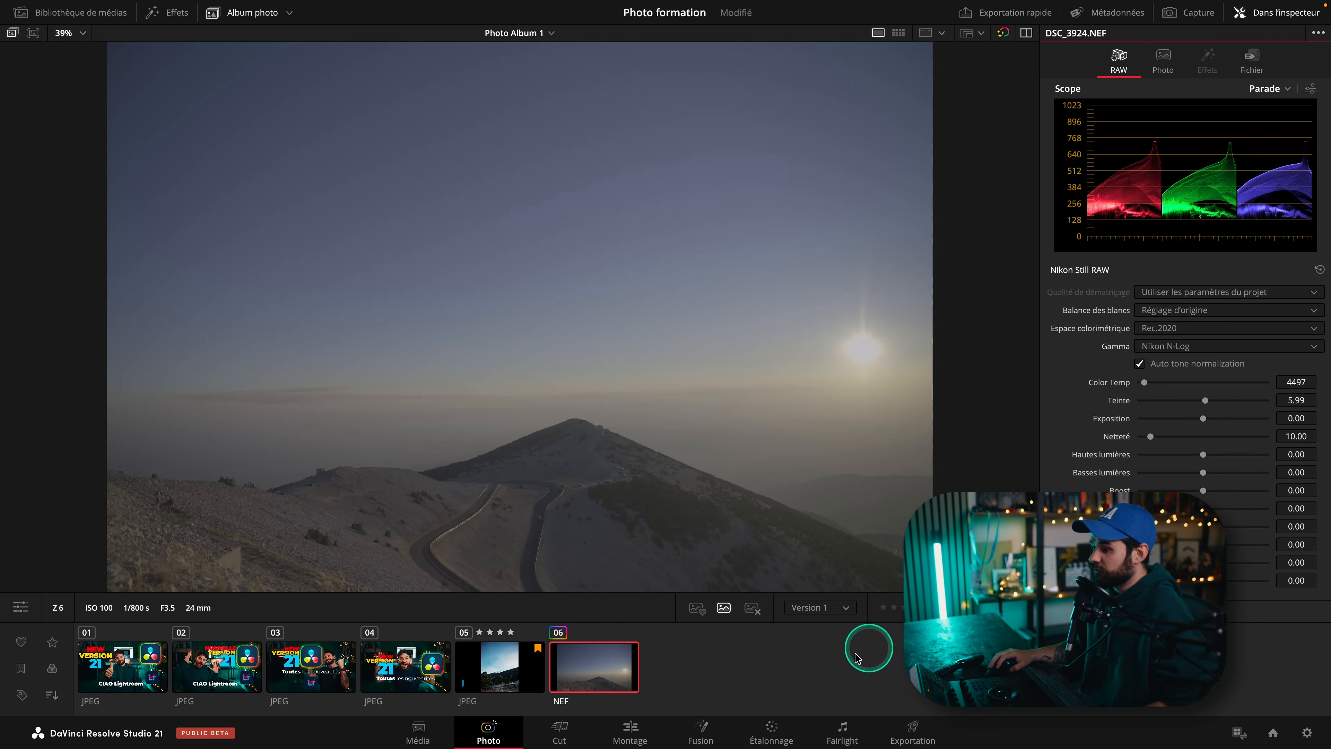
On the Color page, apply the Facecam V2 still's grade from the DIACHROMIE RED gallery album to the photo.
left_click(771, 731)
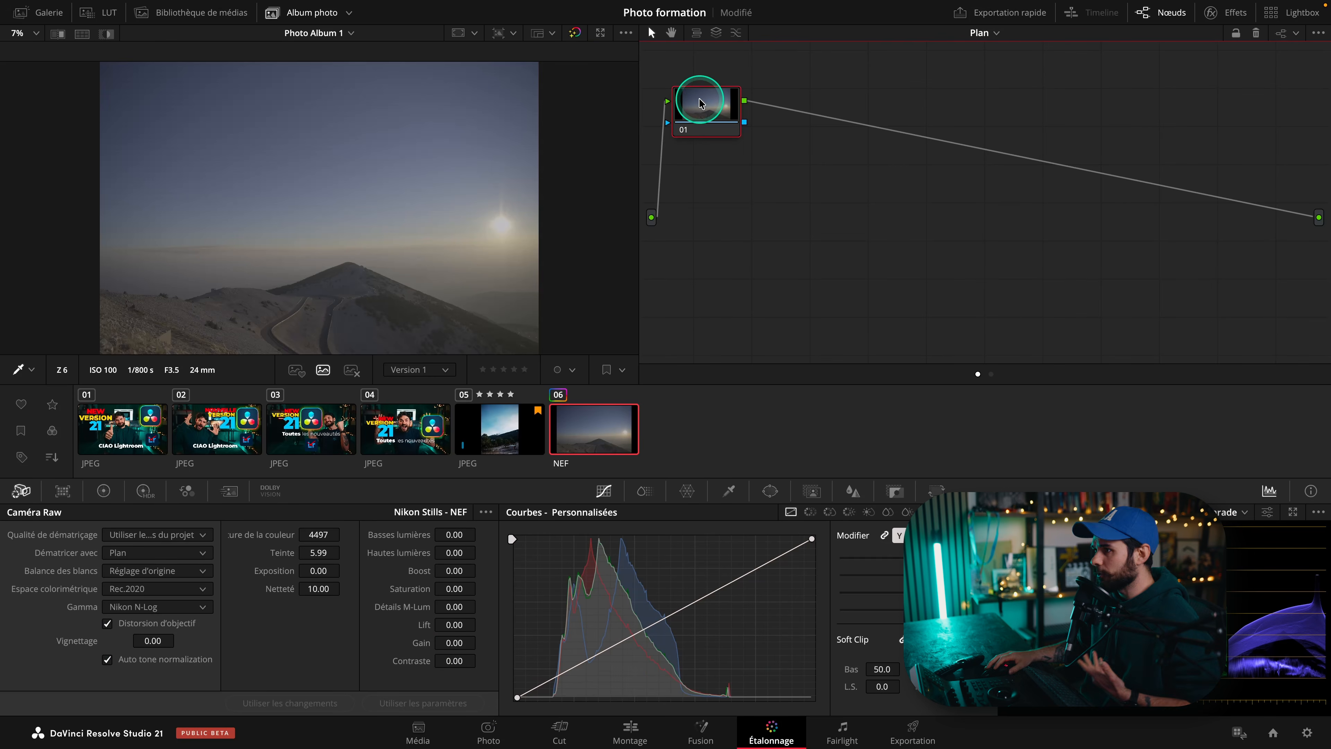
left_click_drag(700, 102, 733, 131)
key("shift+space")
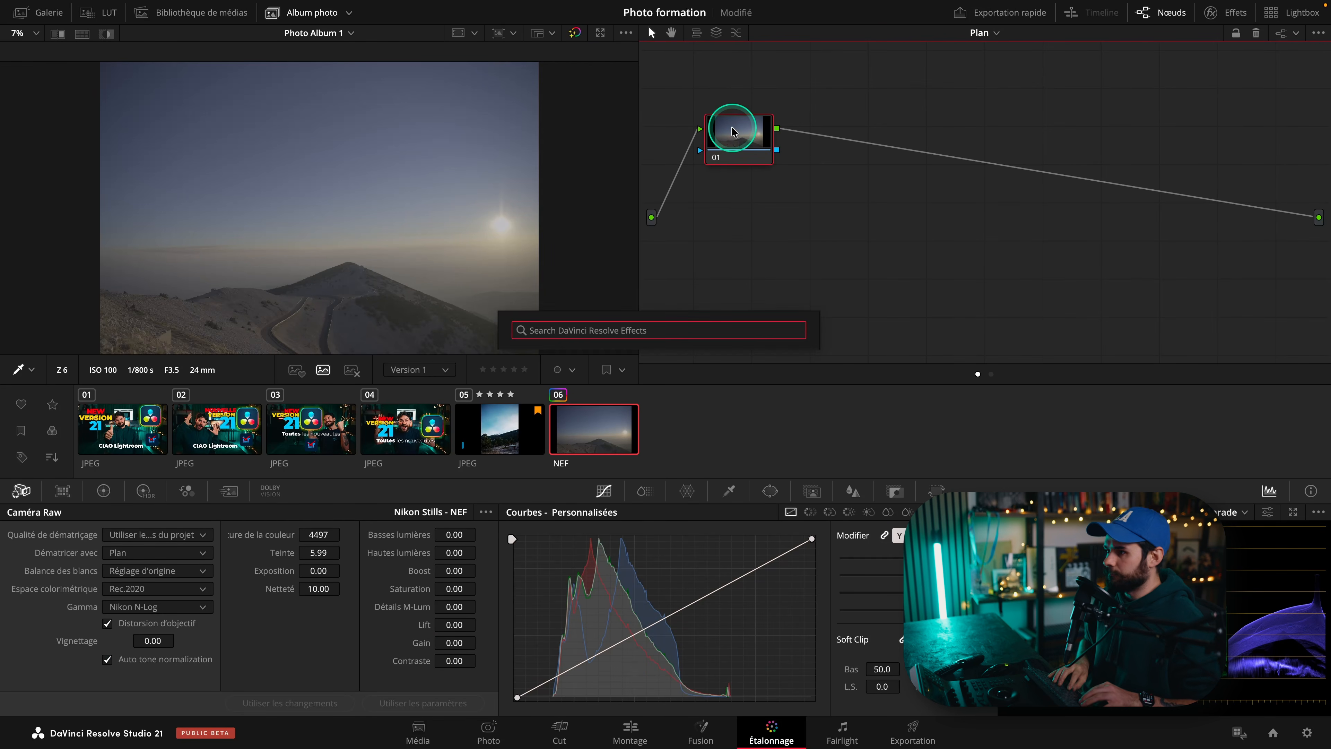
key("Escape")
left_click(62, 17)
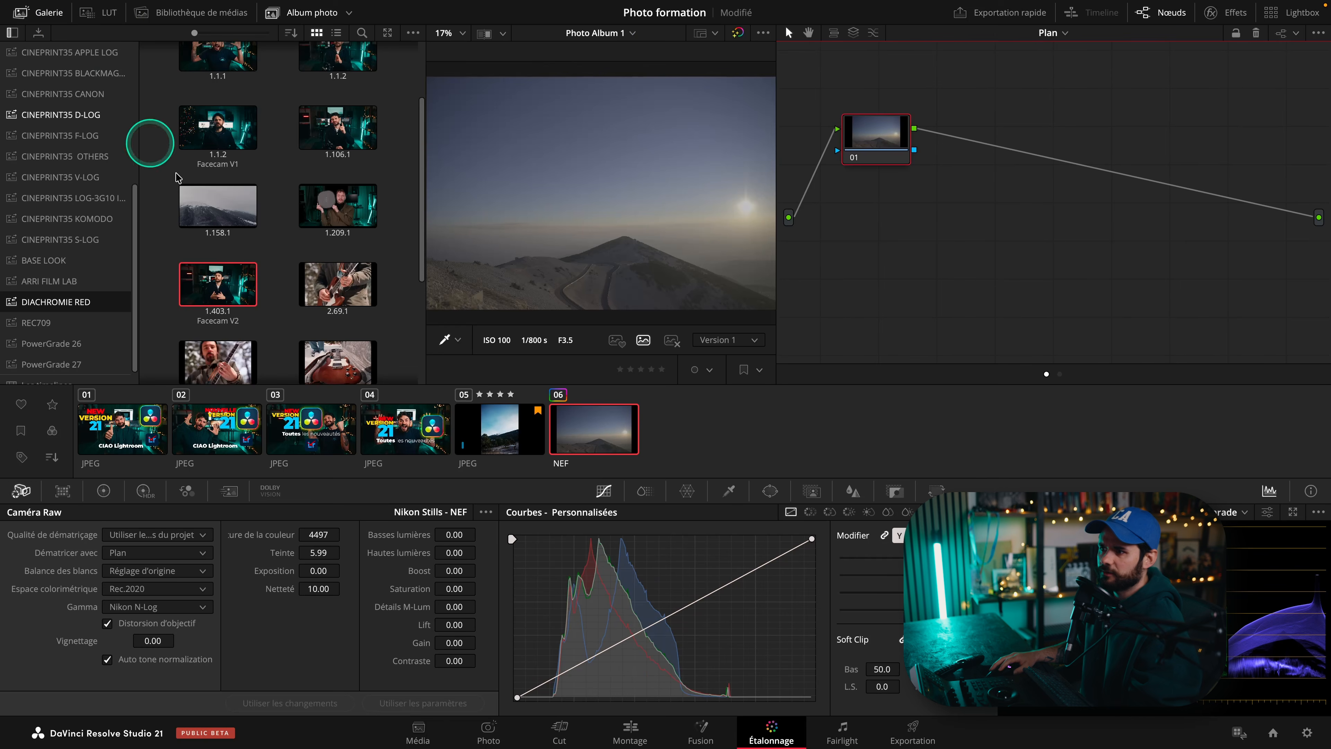
right_click(210, 299)
left_click(250, 327)
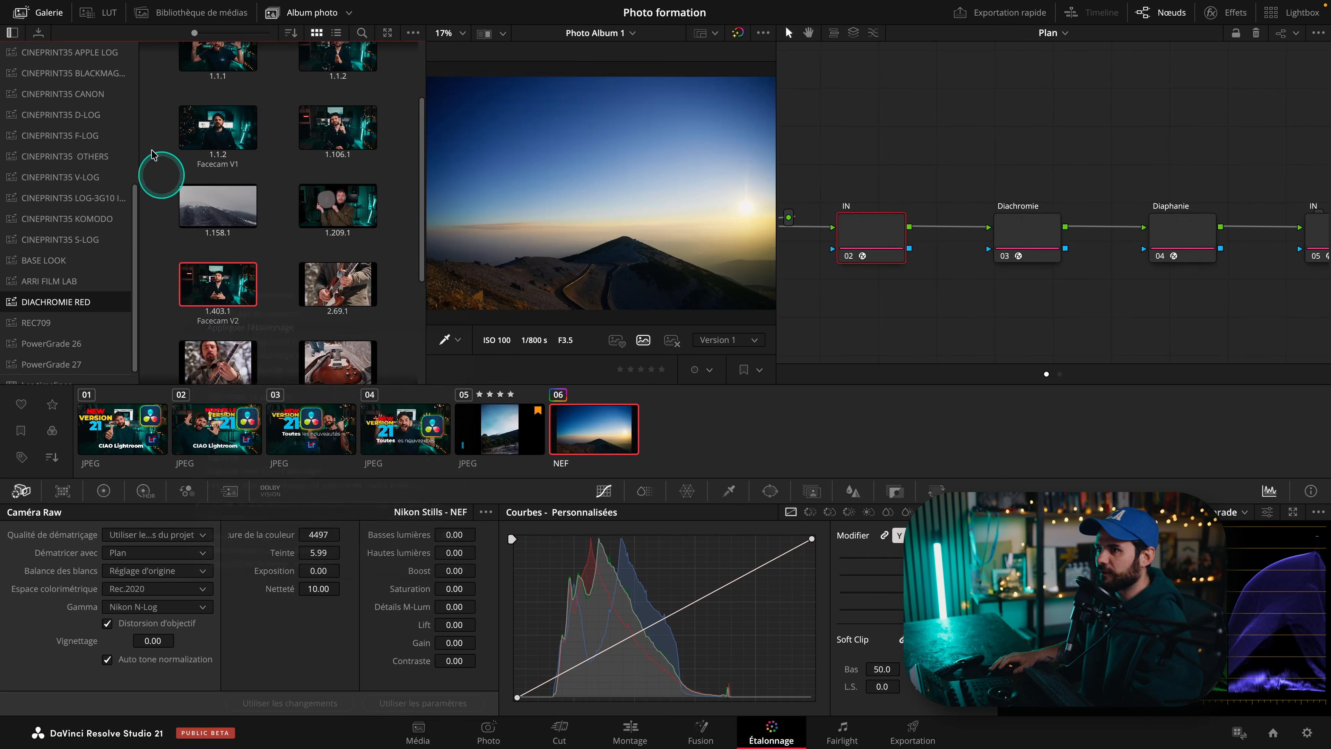
In the first IN node's colour space conversion, set the source colour space to Rec.2020 and input gamma to Nikon N-Log.
left_click(42, 12)
left_click(1208, 15)
left_click(1198, 95)
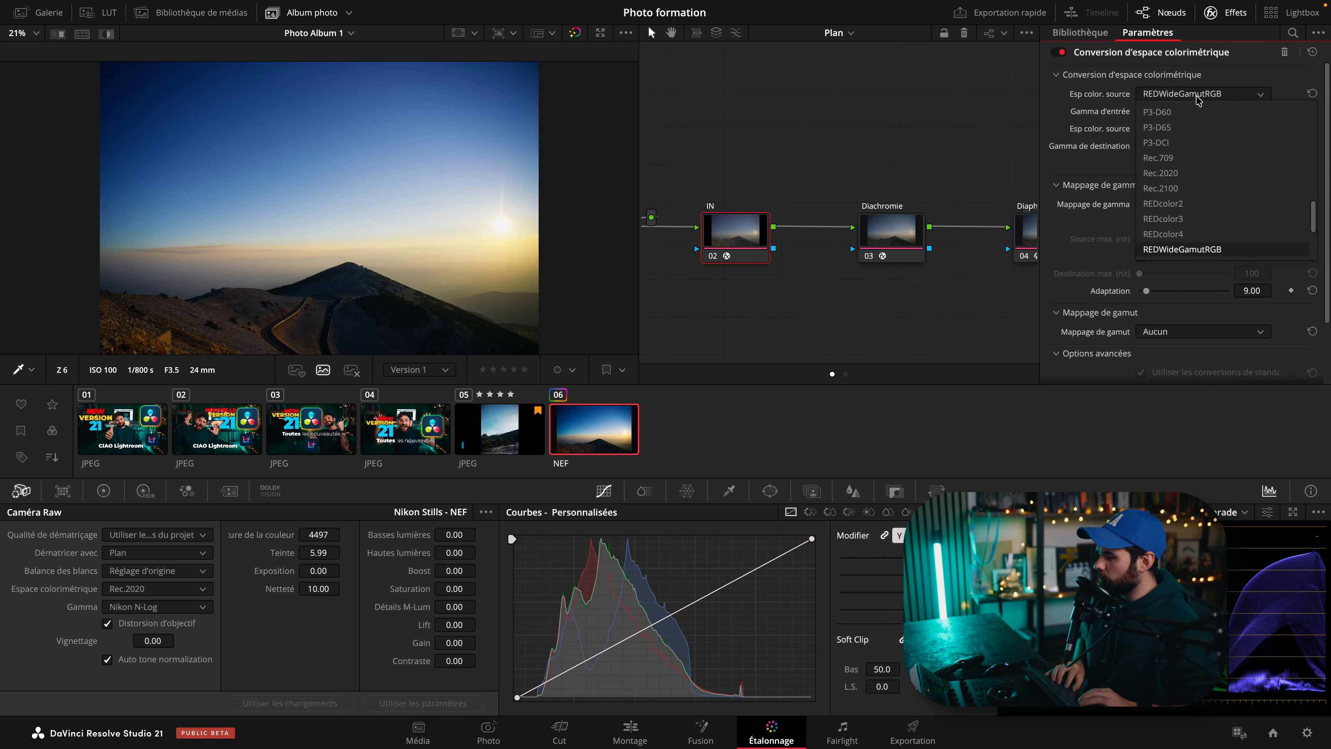
key("r")
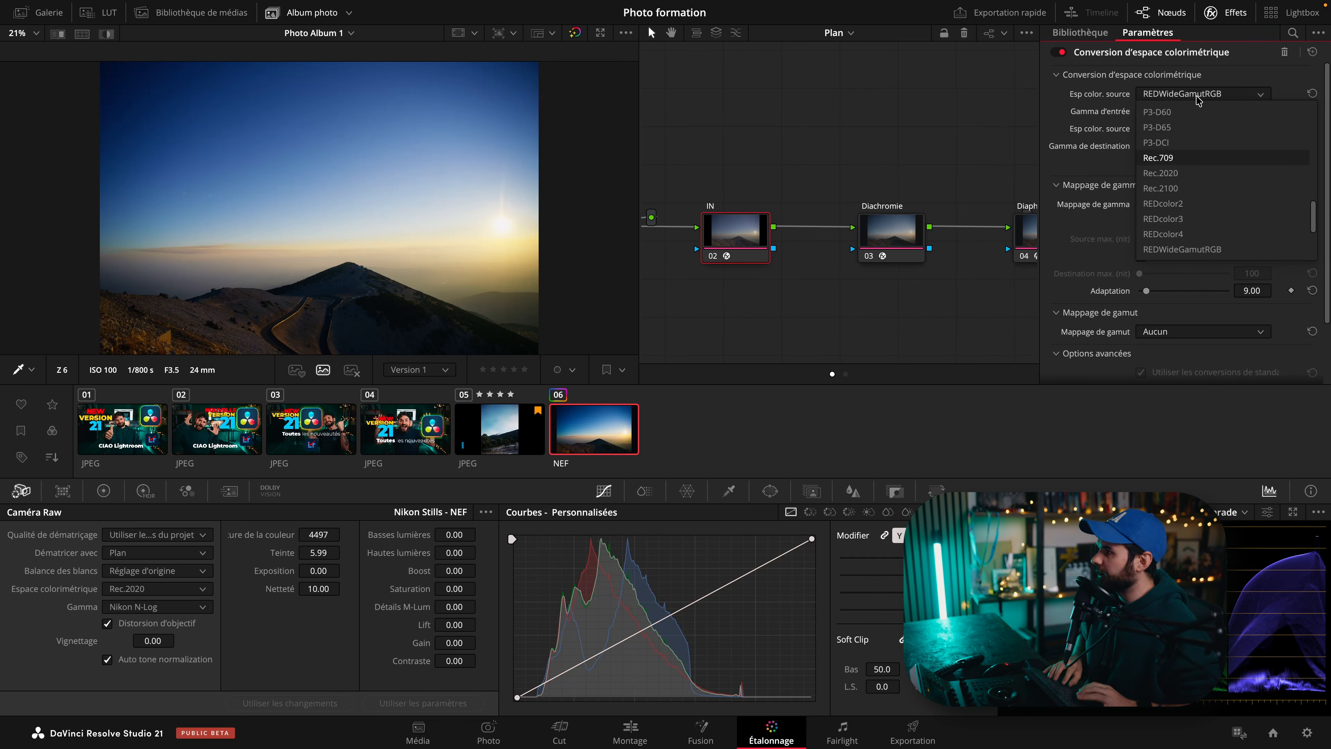
key("Return")
left_click(1198, 99)
left_click(1179, 155)
left_click(1170, 109)
key("n")
key("Return")
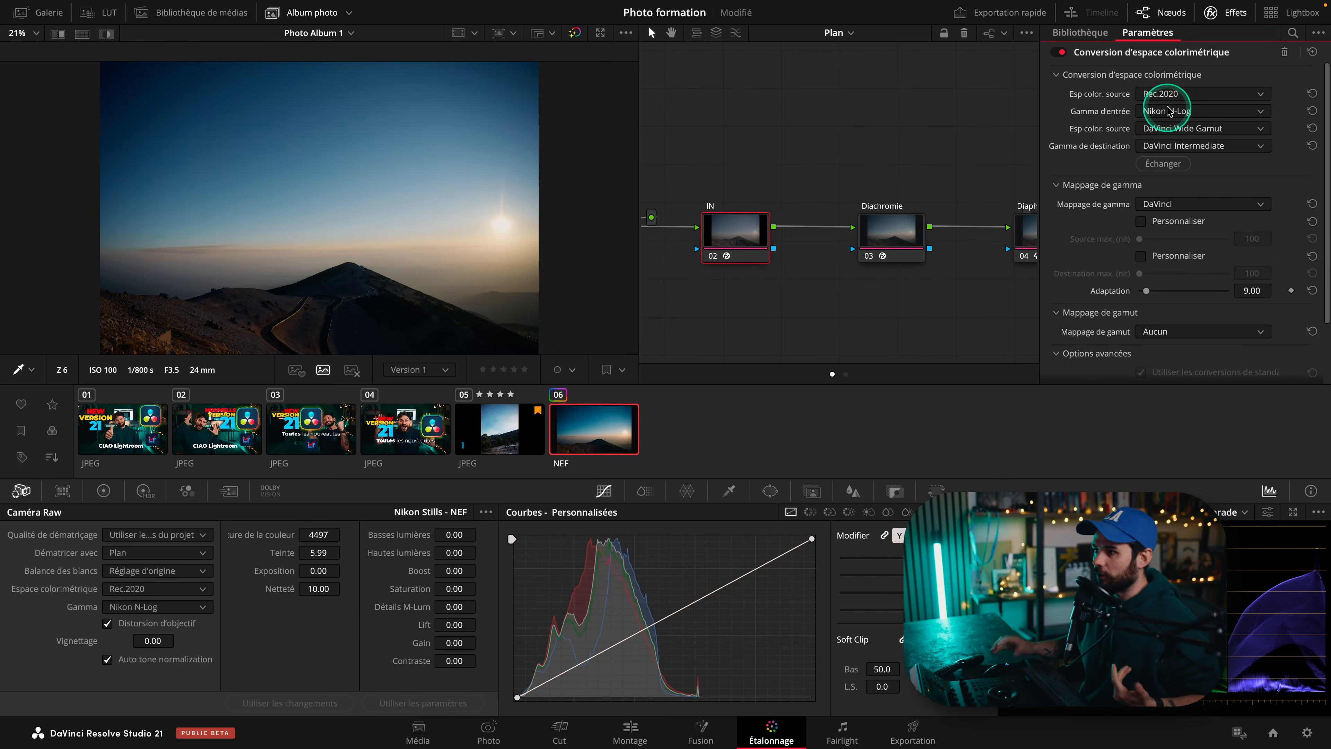
Review the Diachromie node's settings and preview the graded photo full screen.
left_click(890, 256)
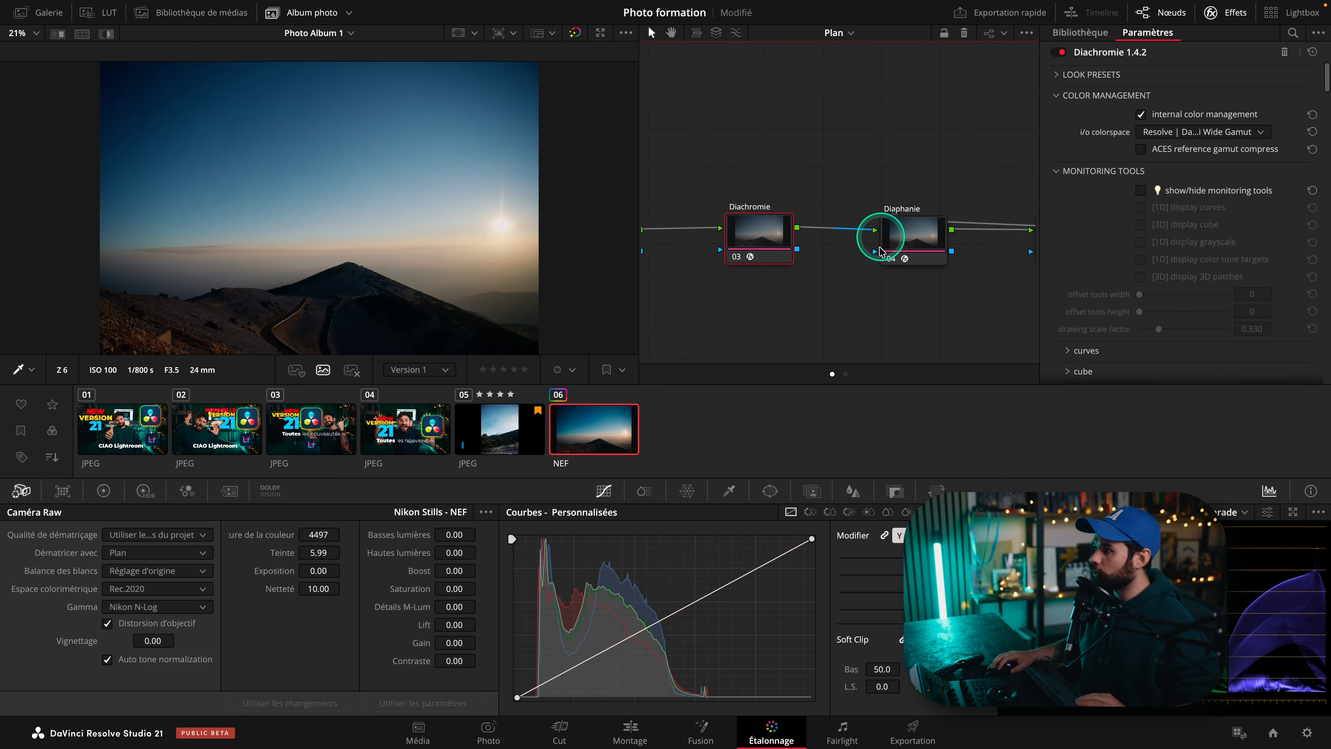
key("ctrl+f")
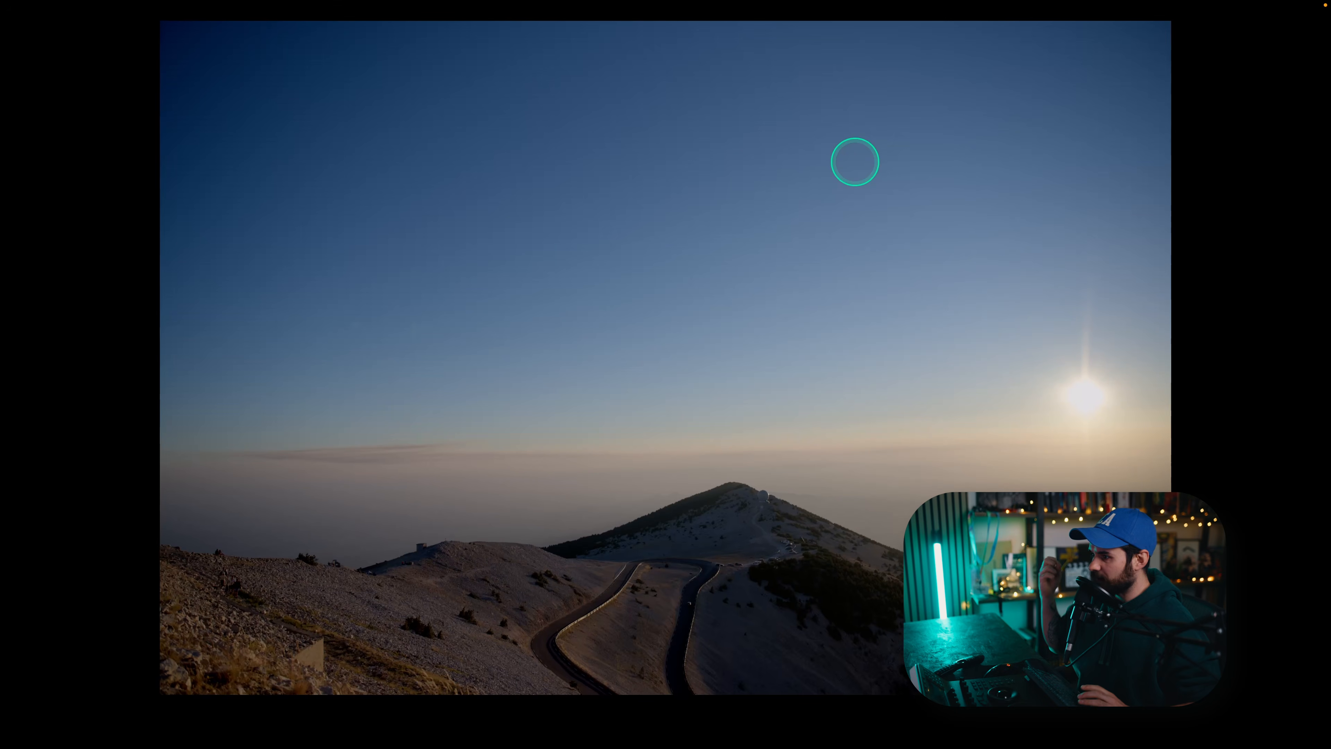
key("super+d")
key("ctrl+f")
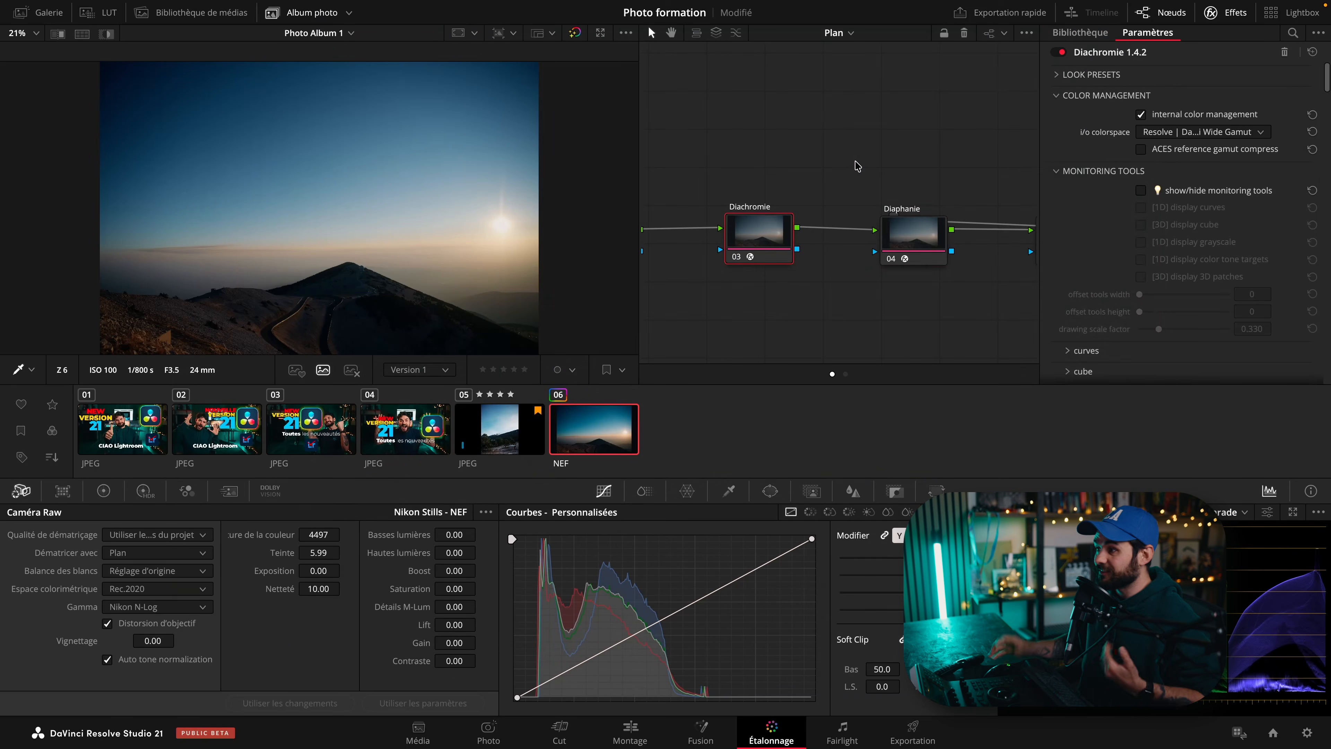
left_click(904, 225)
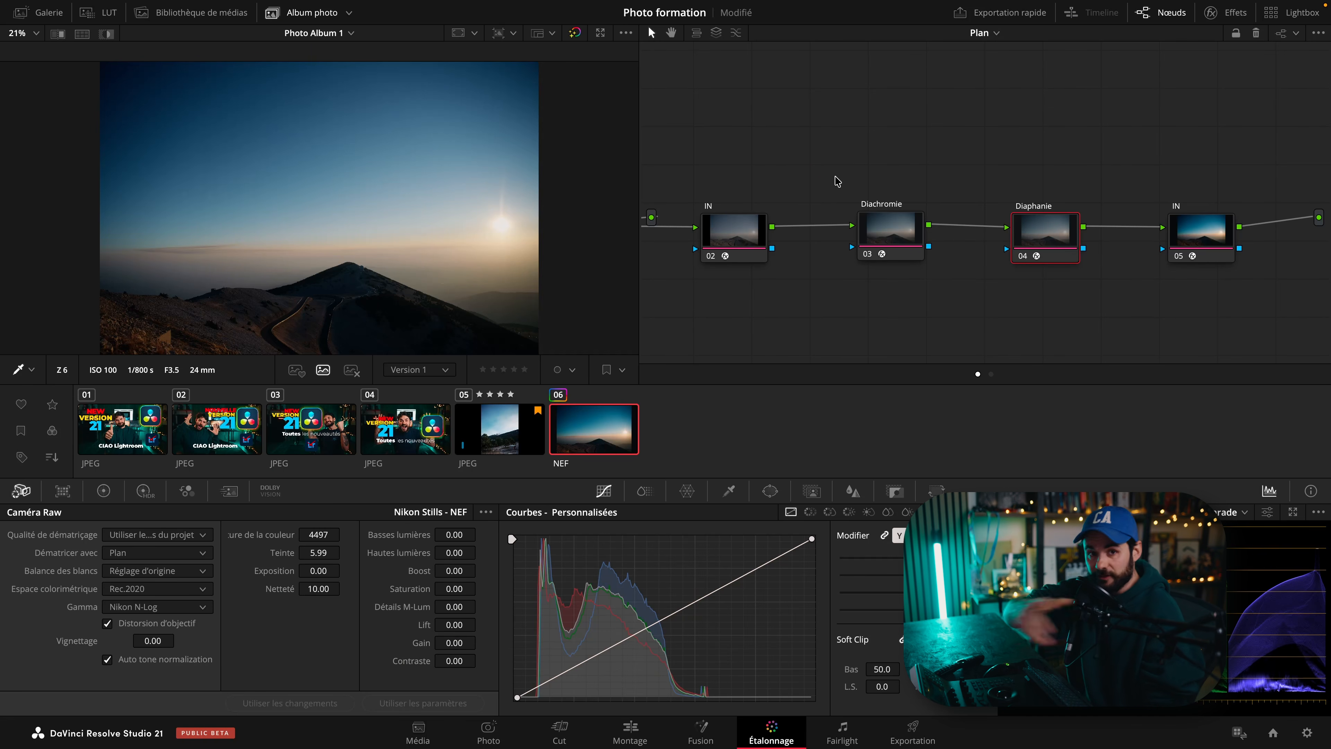
left_click(813, 309)
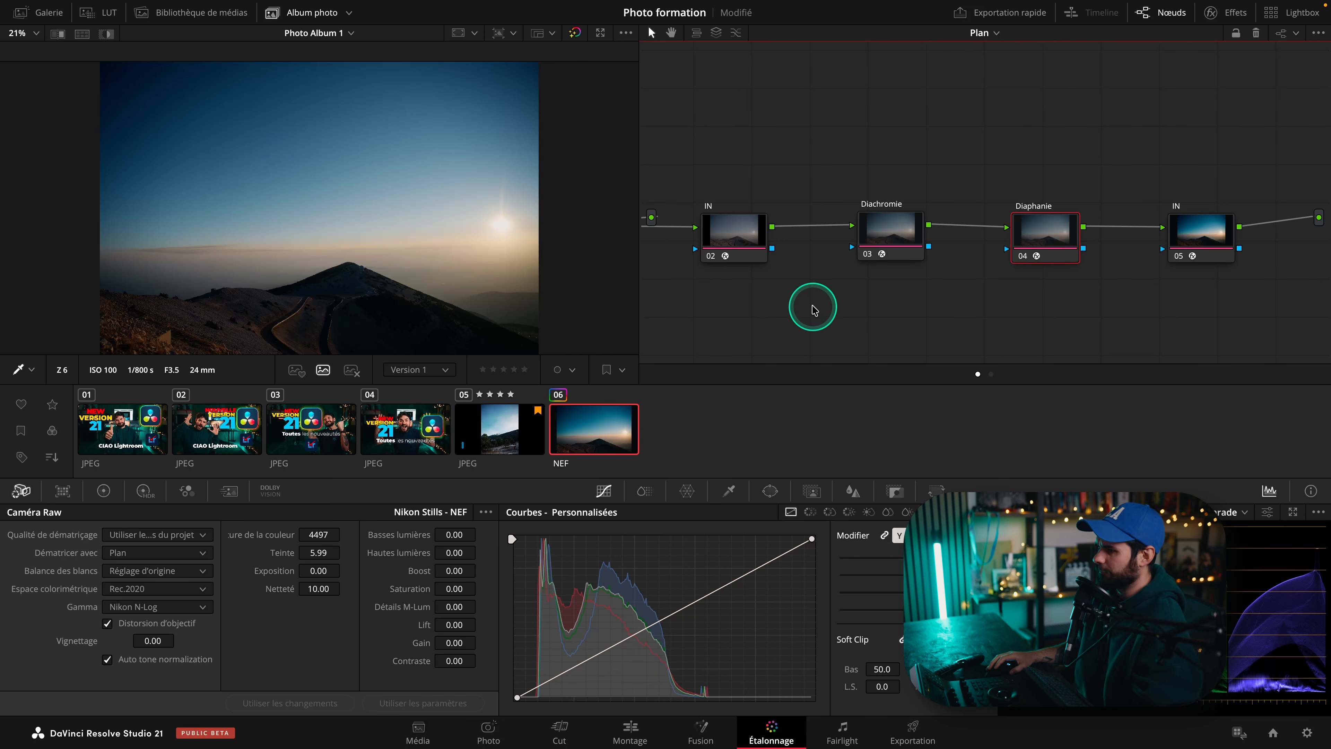
Add a serial node after the first IN node and open the Power Window tools.
left_click_drag(749, 243, 738, 243)
key("alt+s")
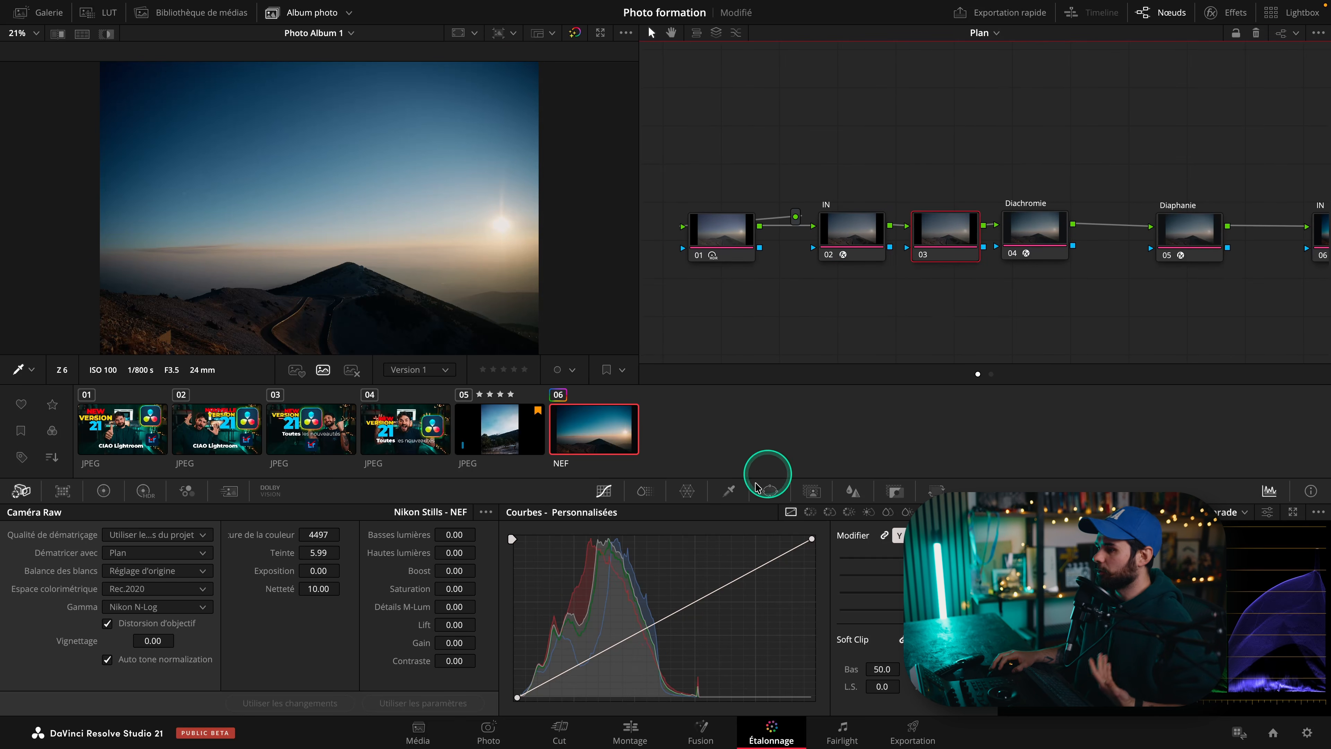
left_click(772, 492)
scroll(566, 571, "down", 1)
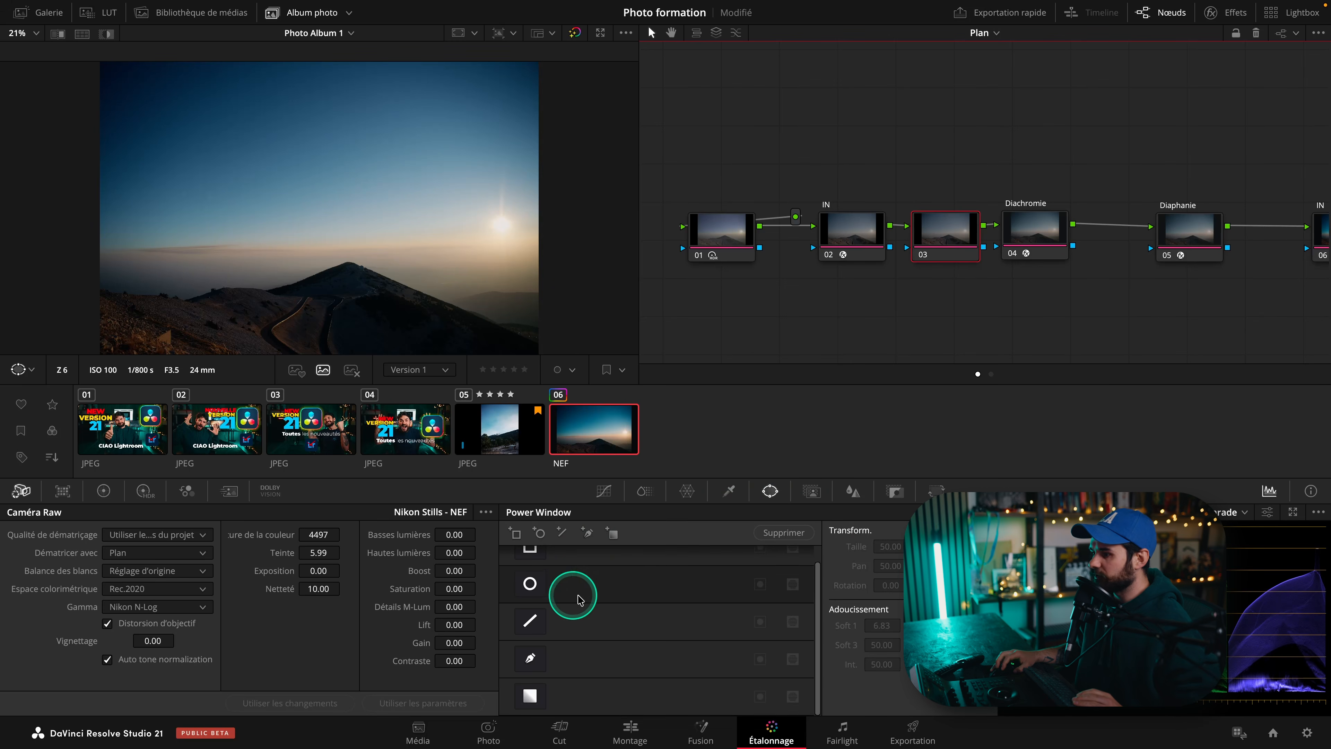
Draw a gradient power window over the sky, angling it and widening its softness.
left_click(530, 695)
left_click_drag(316, 220, 248, 174)
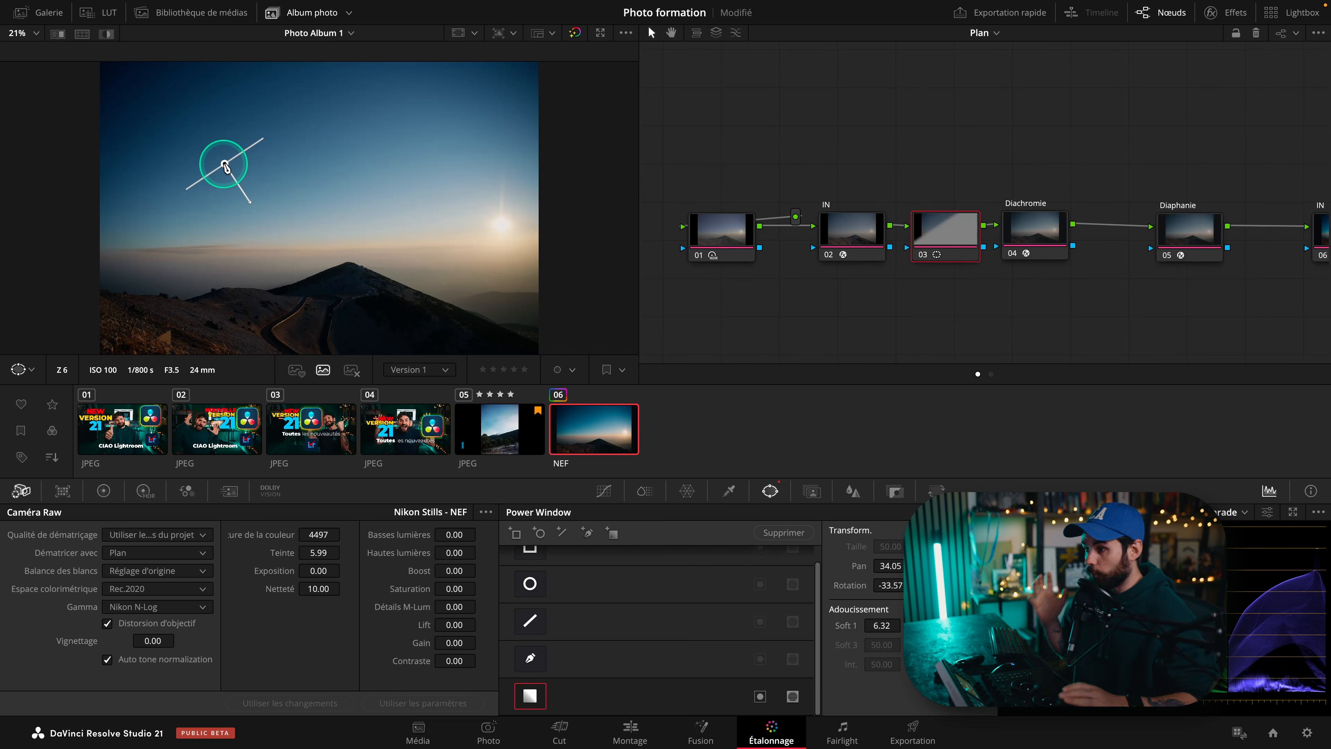
left_click_drag(248, 201, 285, 239)
left_click_drag(224, 163, 198, 123)
key("alt+z")
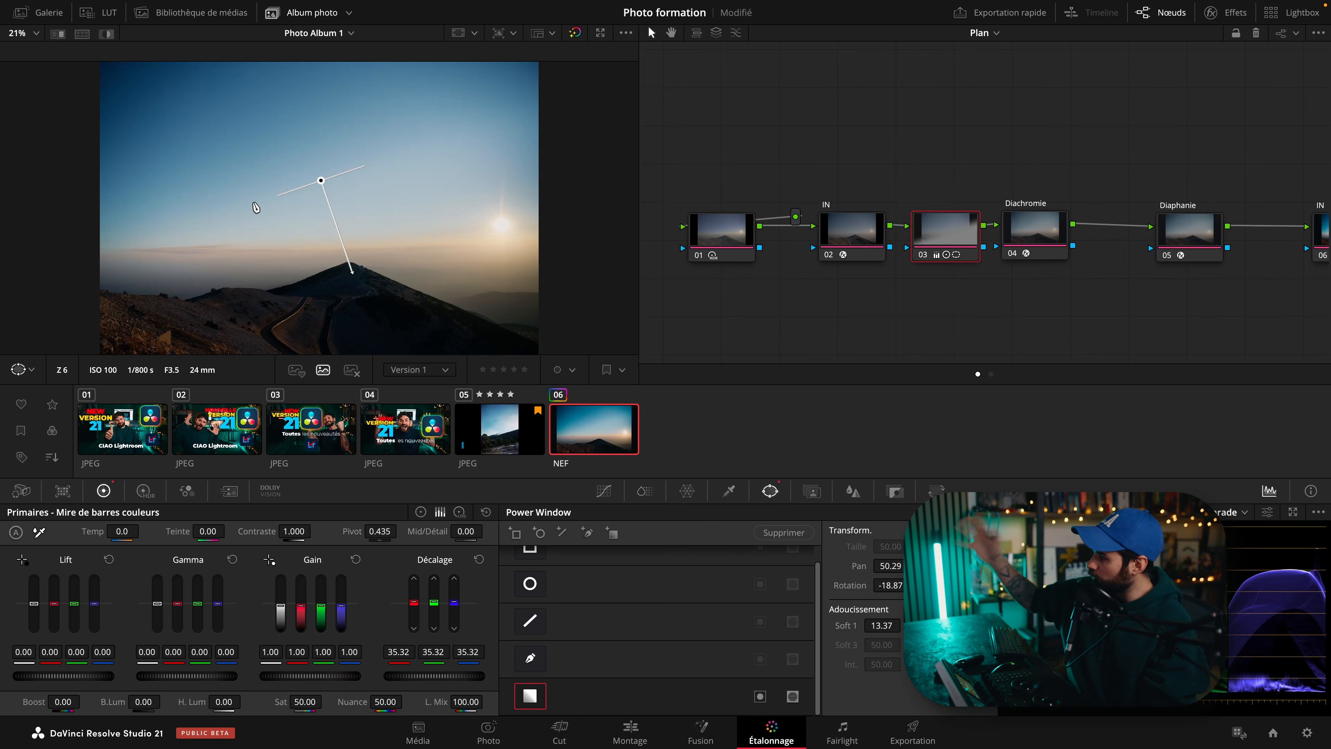
left_click(917, 289)
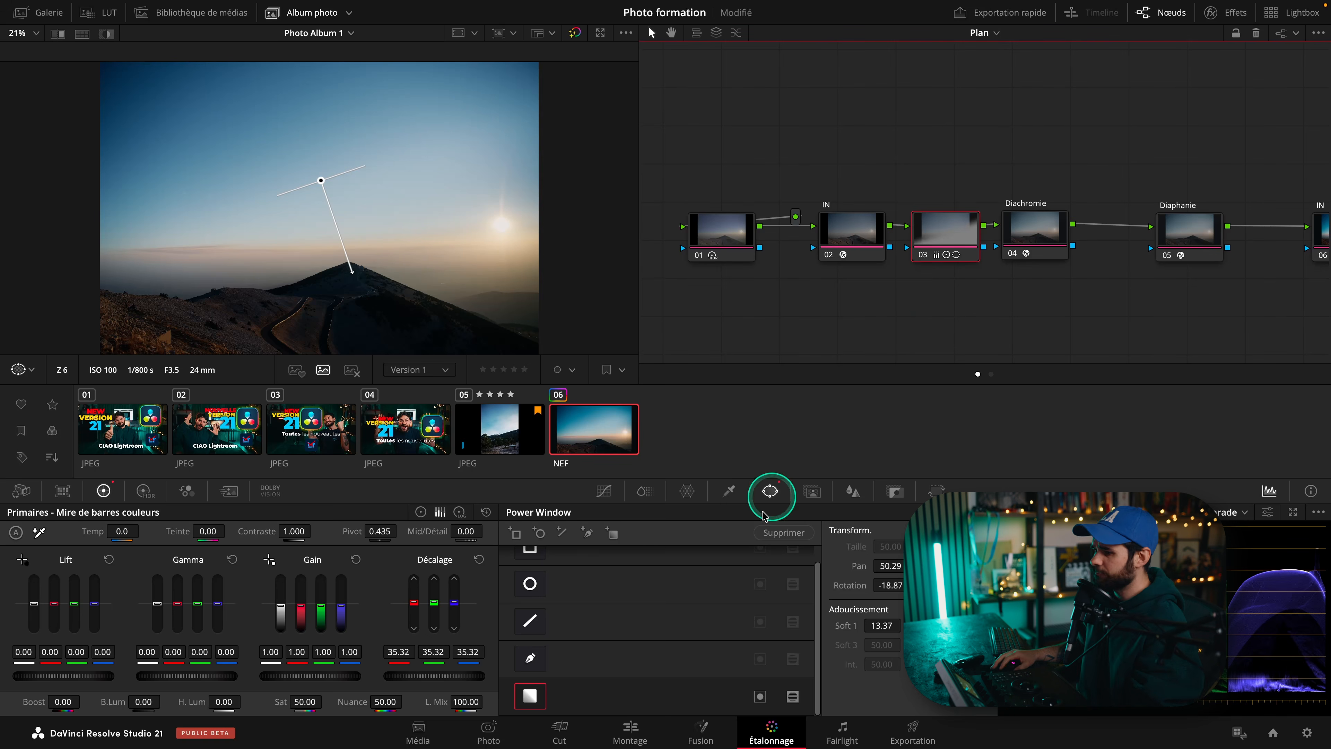
After checking the photo on the Photo page, move the gradient window higher over the sky and lengthen its falloff.
left_click(488, 732)
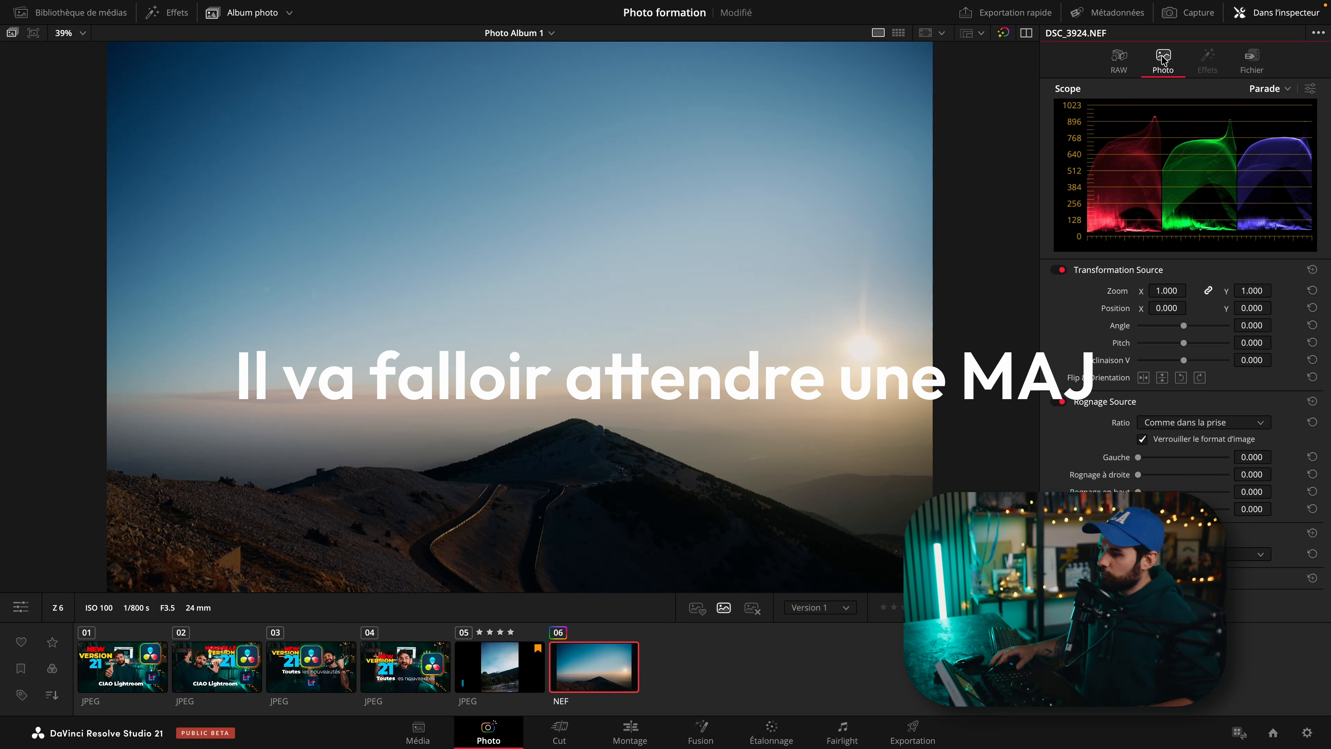
left_click(754, 734)
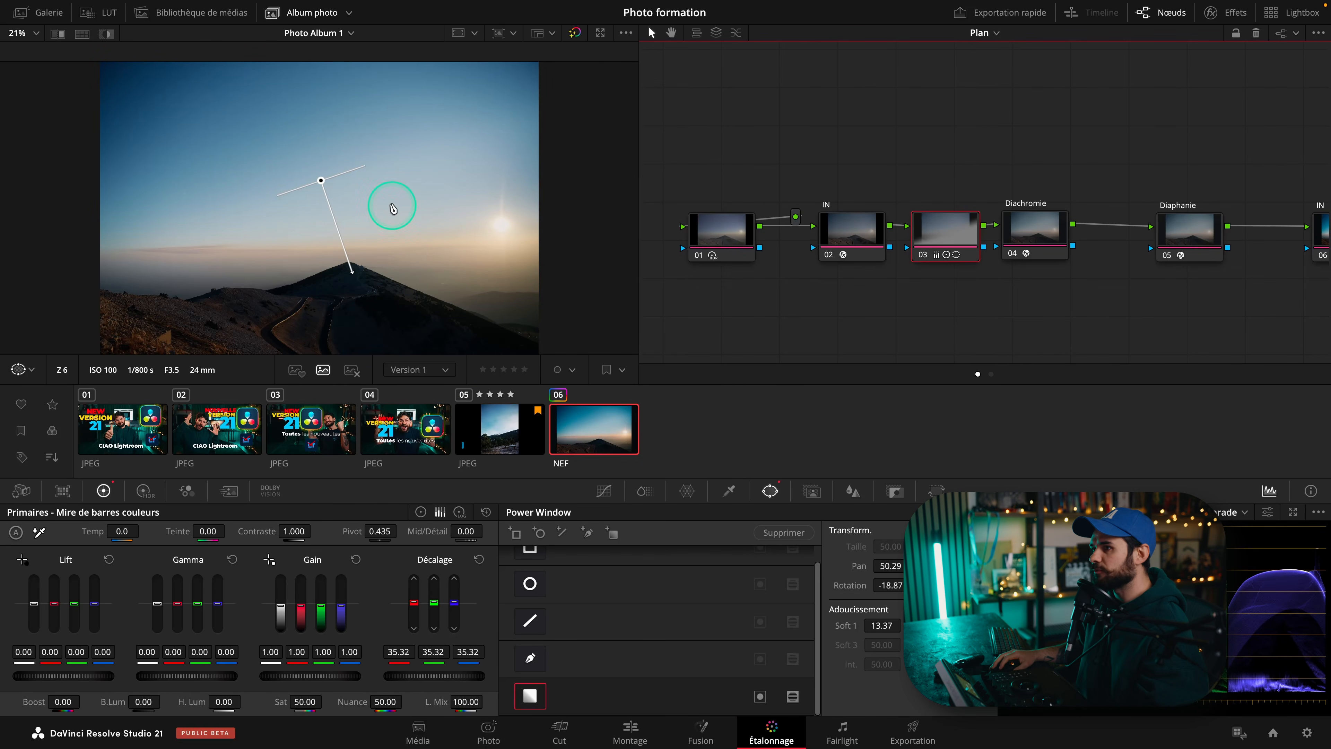
left_click_drag(317, 178, 297, 138)
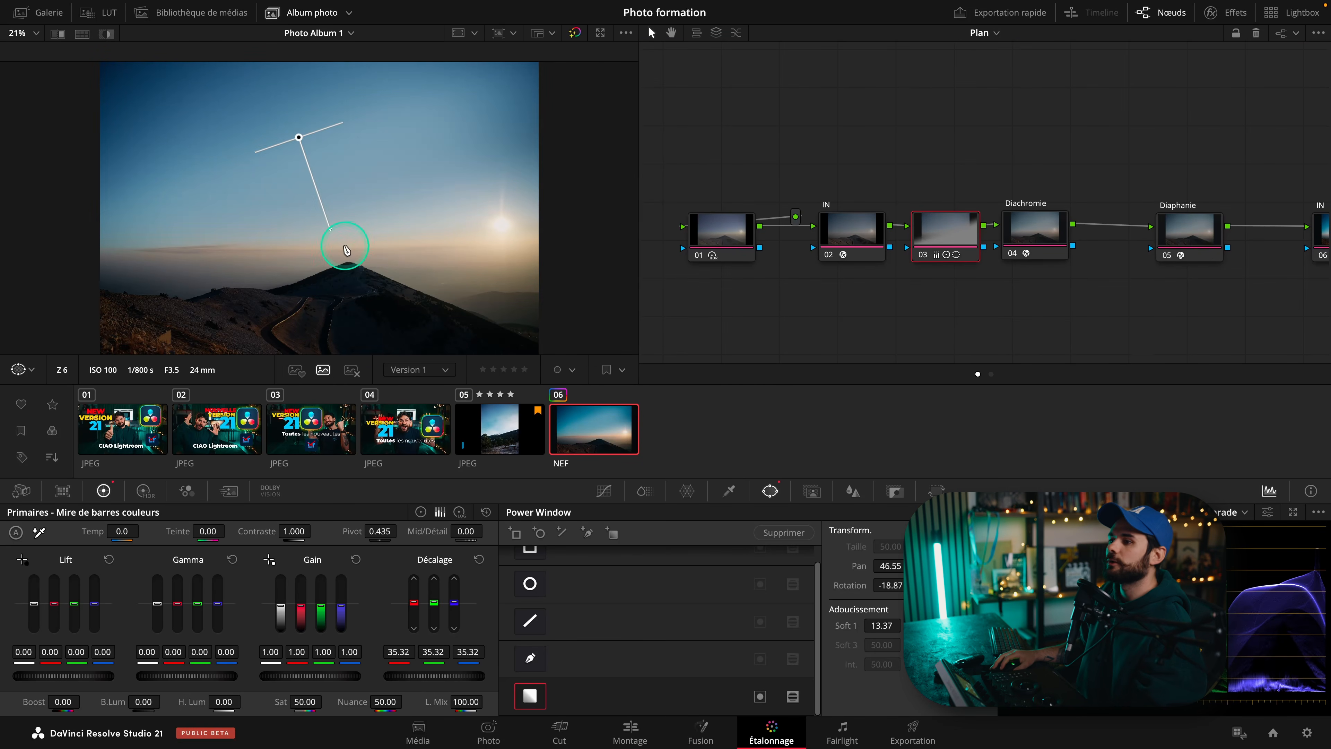
left_click_drag(336, 228, 327, 268)
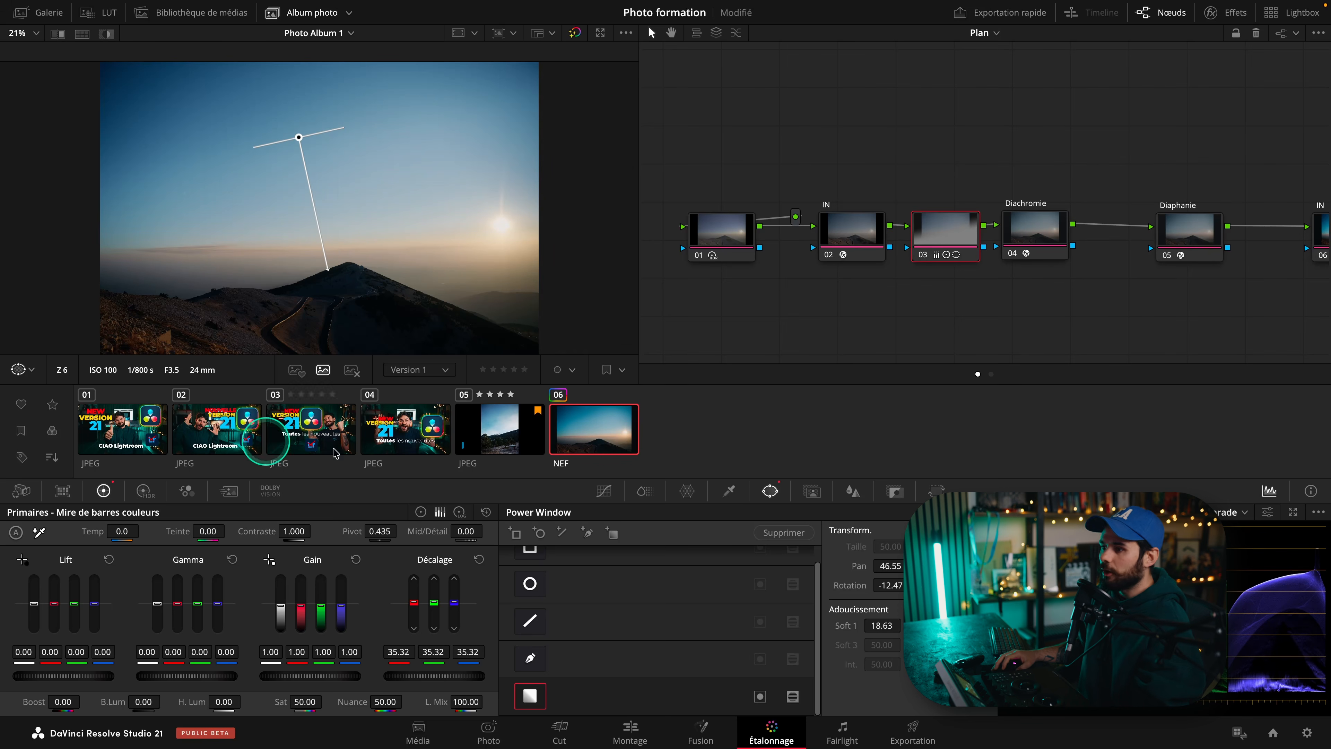
On the Photo page, add the DSC_3939 to DSC_3943 NEF photos from the media library to the album.
left_click(472, 729)
left_click(62, 12)
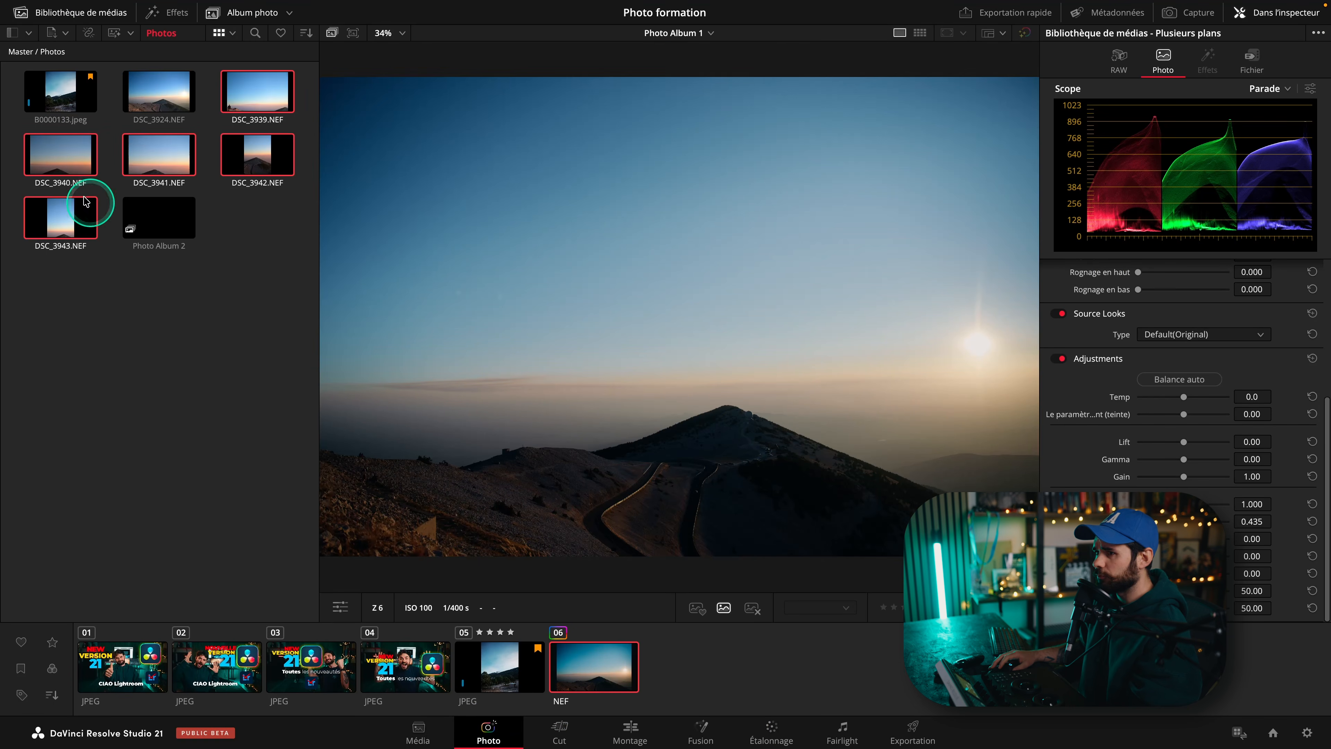
left_click_drag(59, 153, 580, 630)
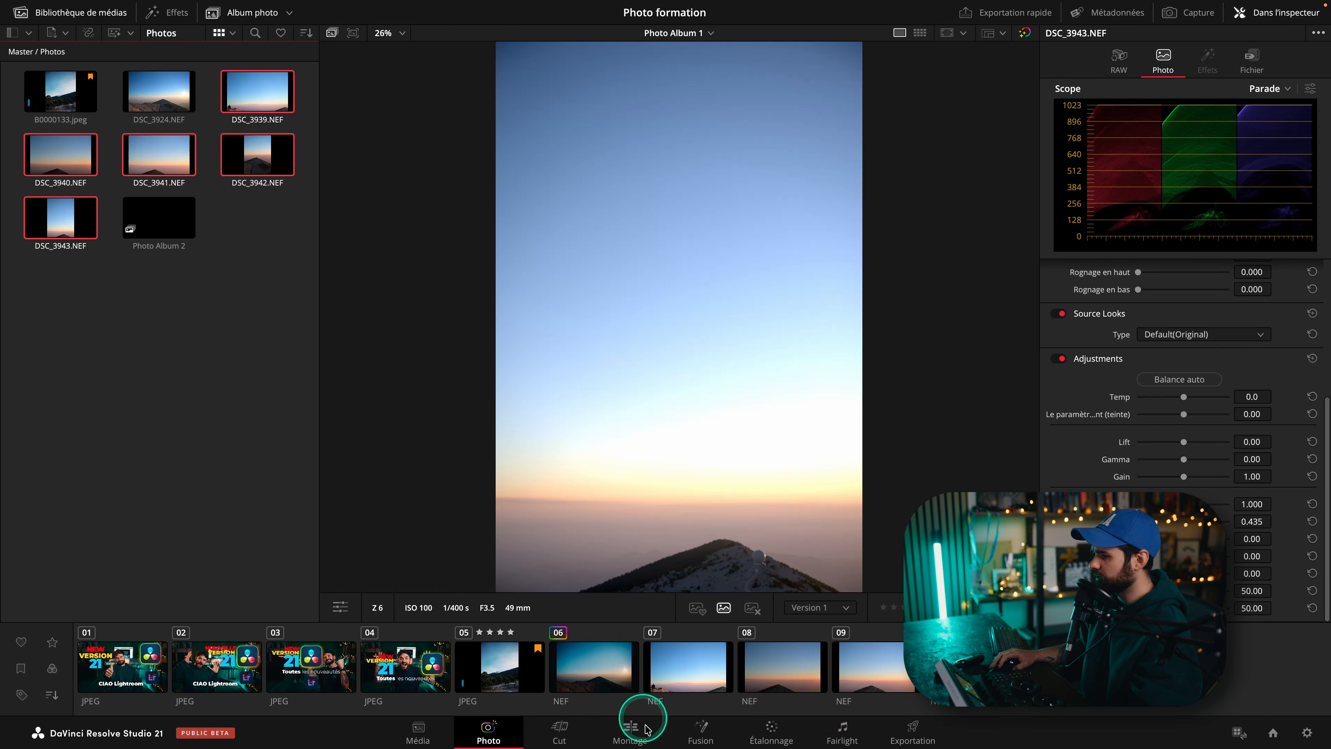
On the Color page, select the graded DSC_3924 photo and capture it as a reference still in the gallery.
left_click(782, 741)
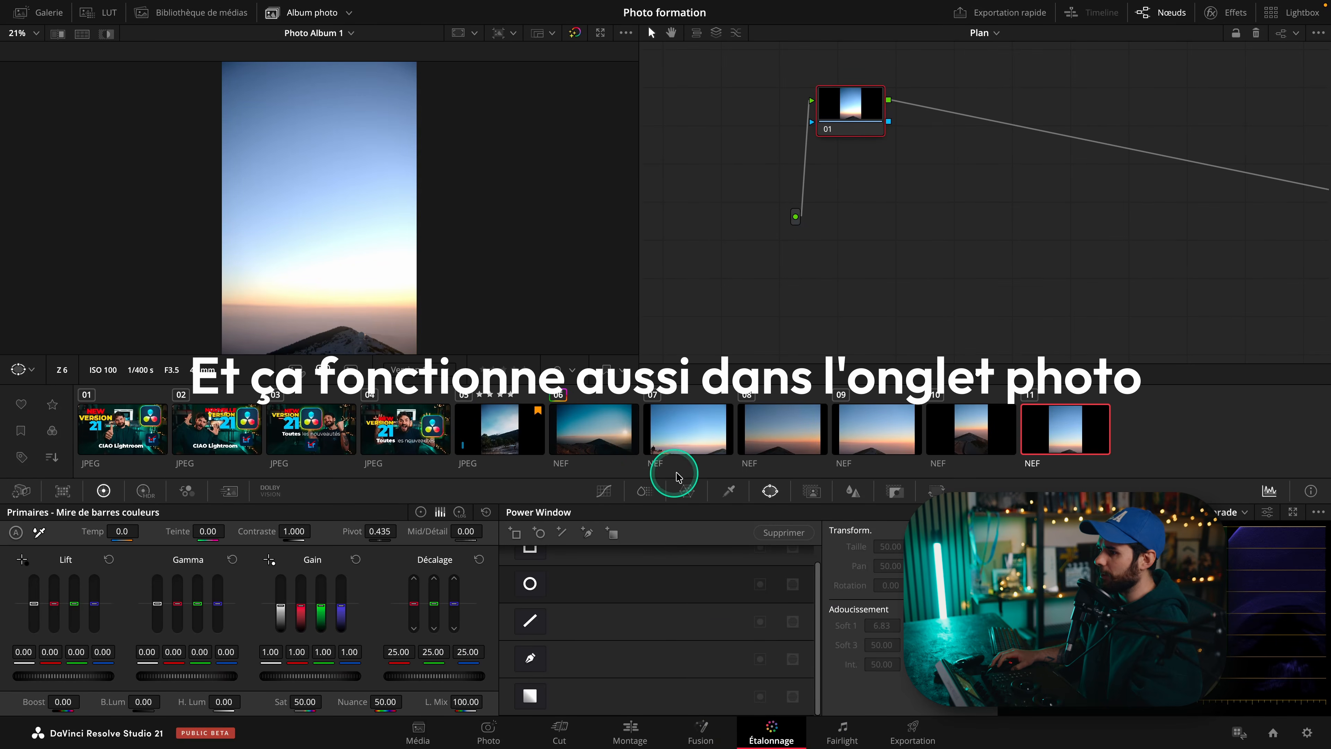
left_click(626, 436)
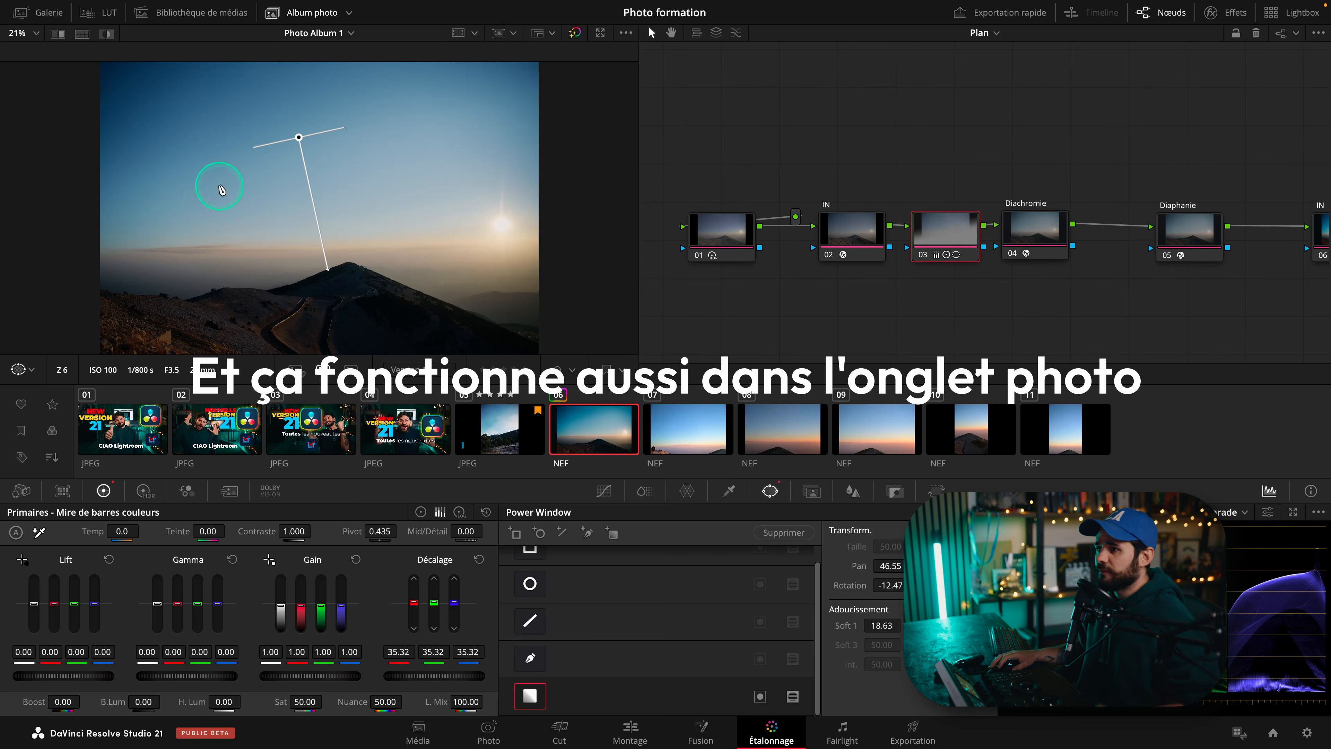
right_click(225, 195)
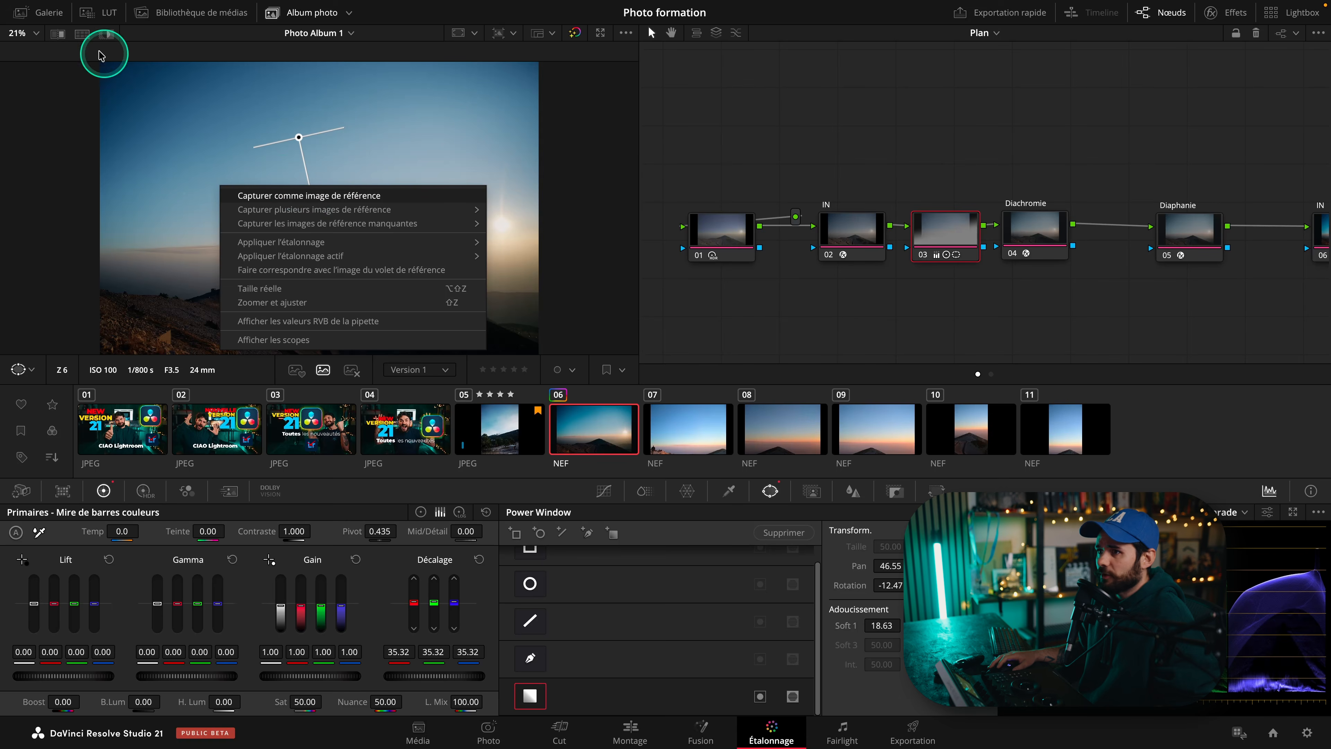
left_click(47, 16)
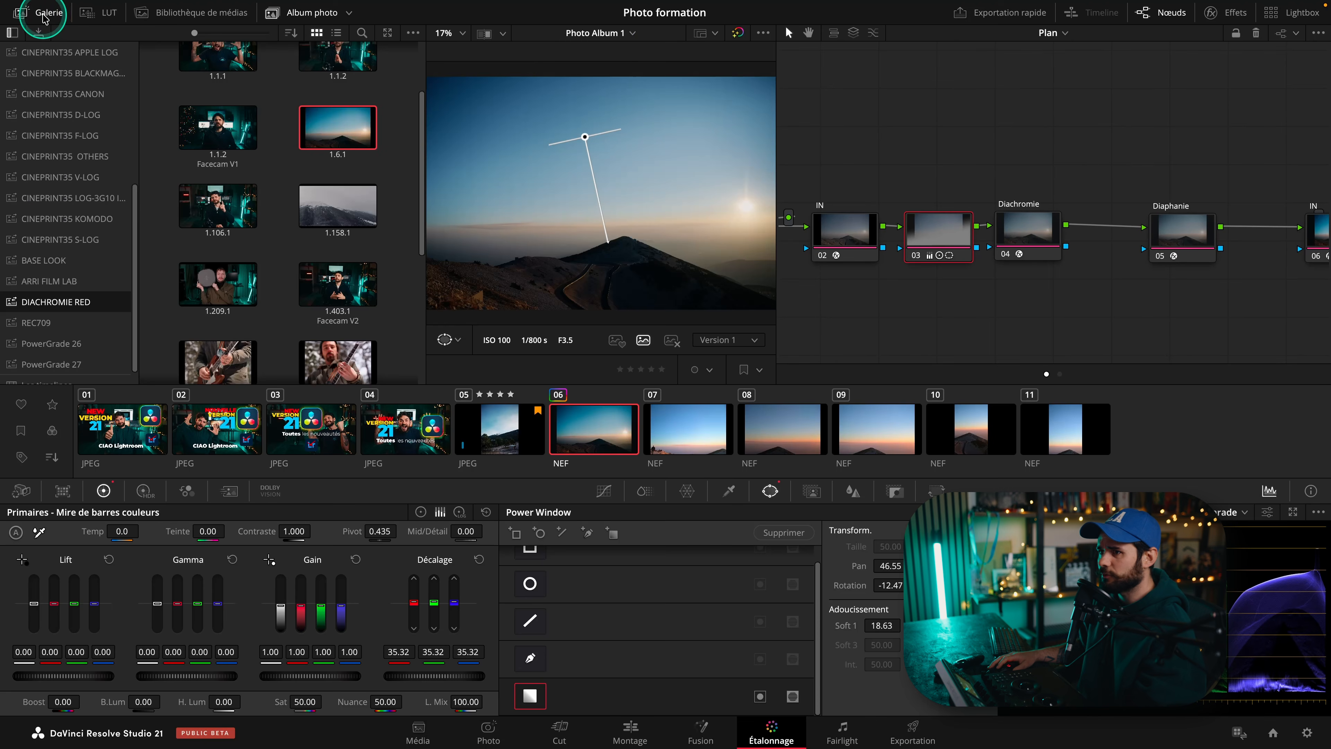
Capture the current DSC_3924 photo as a reference still in the Images de référence 1 album.
left_click(79, 53)
right_click(527, 177)
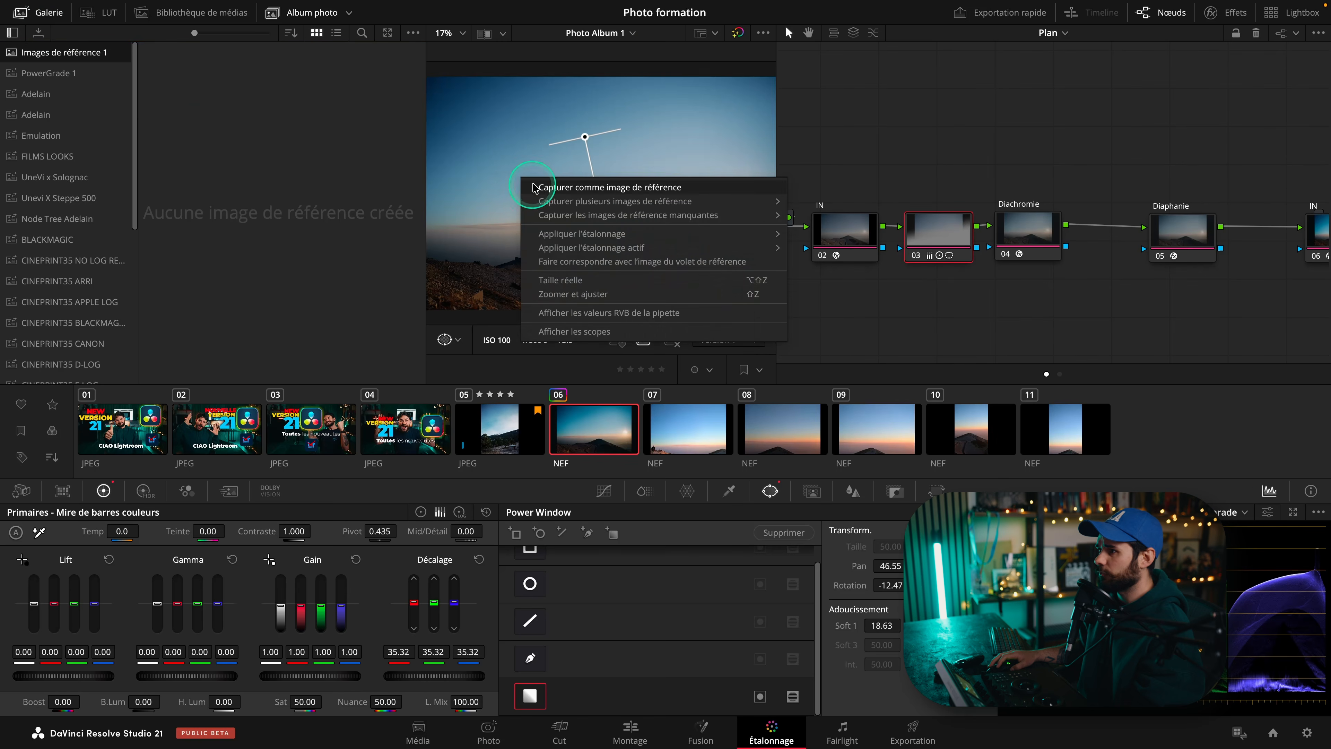
left_click(576, 185)
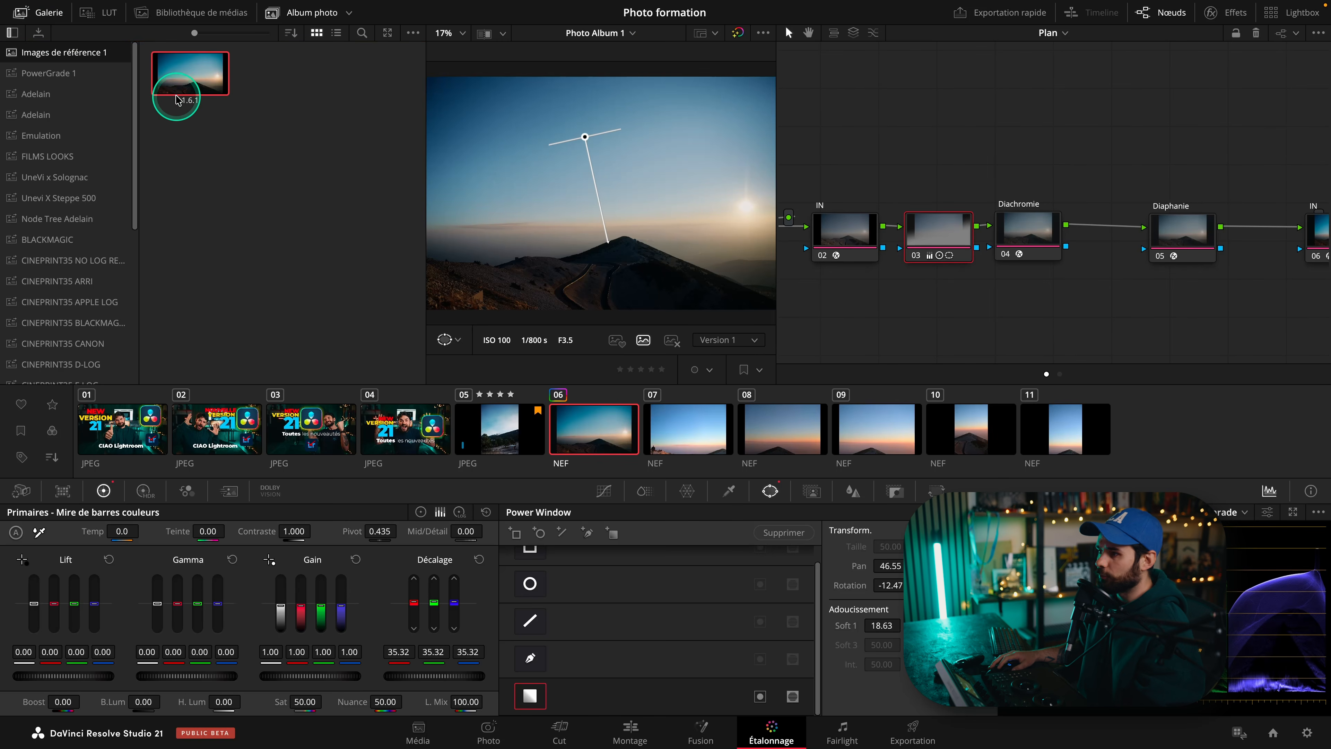
Select photos 07 to 11 and apply the captured still's grade to them.
left_click(705, 461)
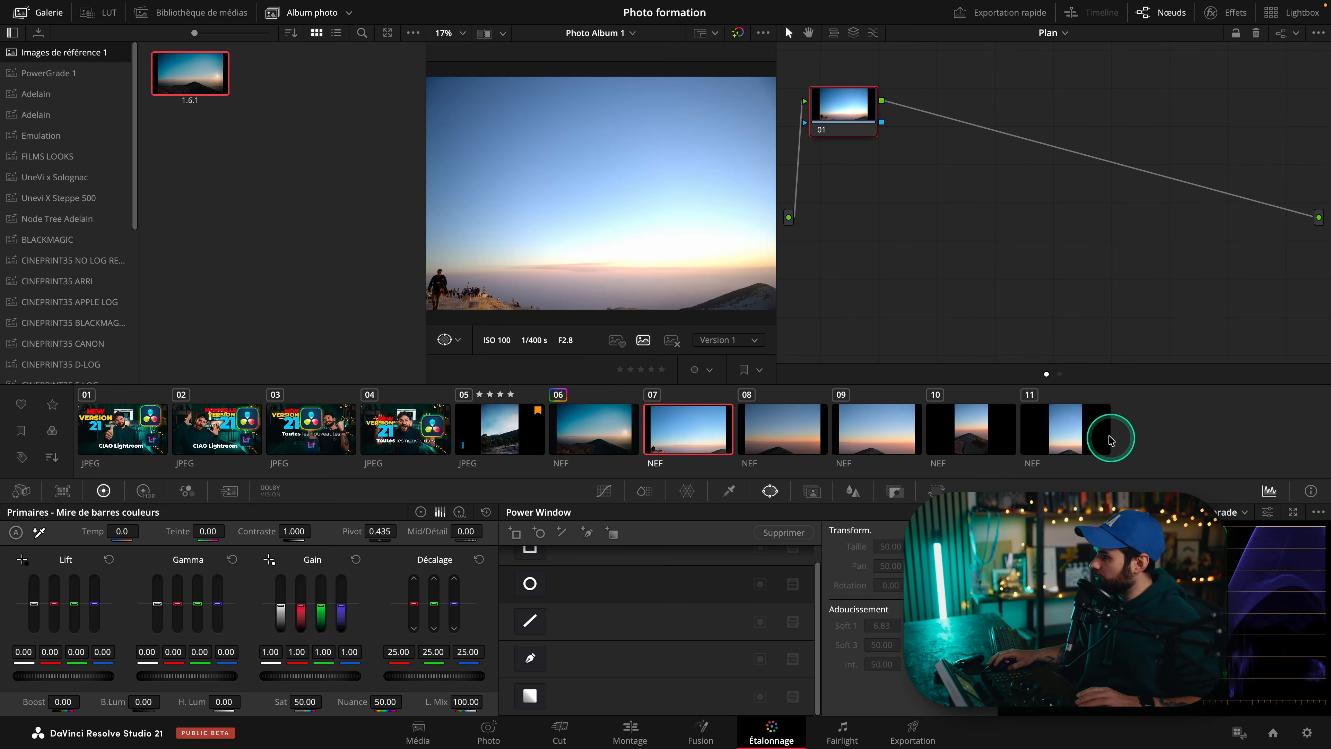
left_click(1103, 430, "shift")
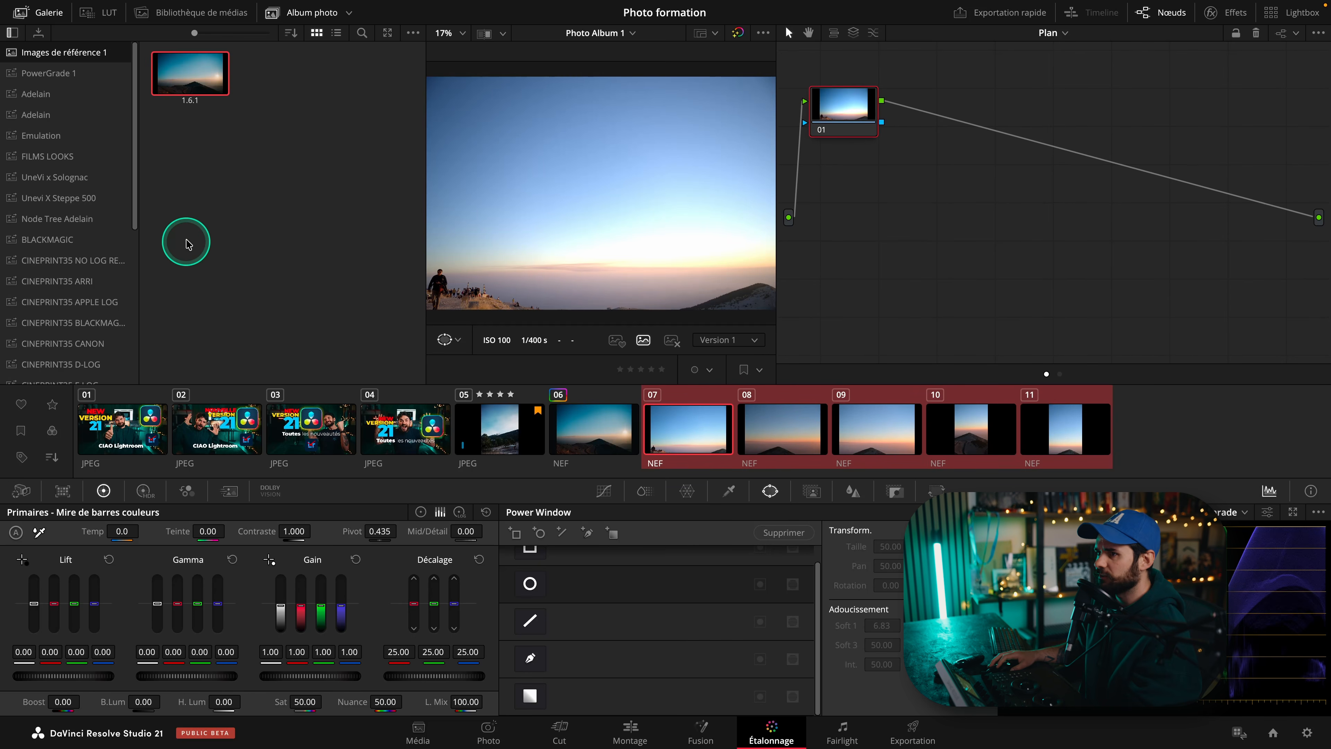
right_click(155, 75)
left_click(191, 126)
Step through the graded photos and review their Camera Raw settings.
left_click(786, 427)
left_click(878, 430)
left_click(969, 427)
left_click(1048, 428)
left_click(872, 428)
left_click(781, 427)
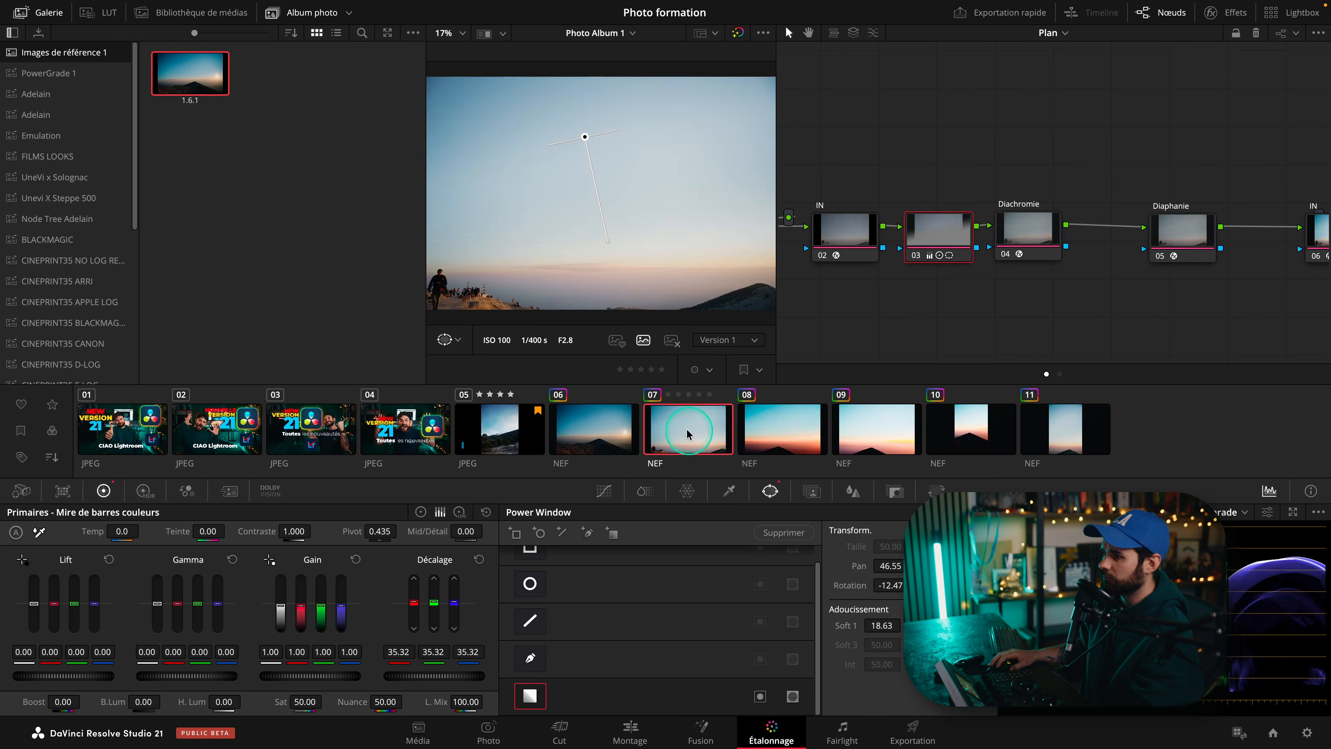
left_click(21, 490)
left_click(283, 597)
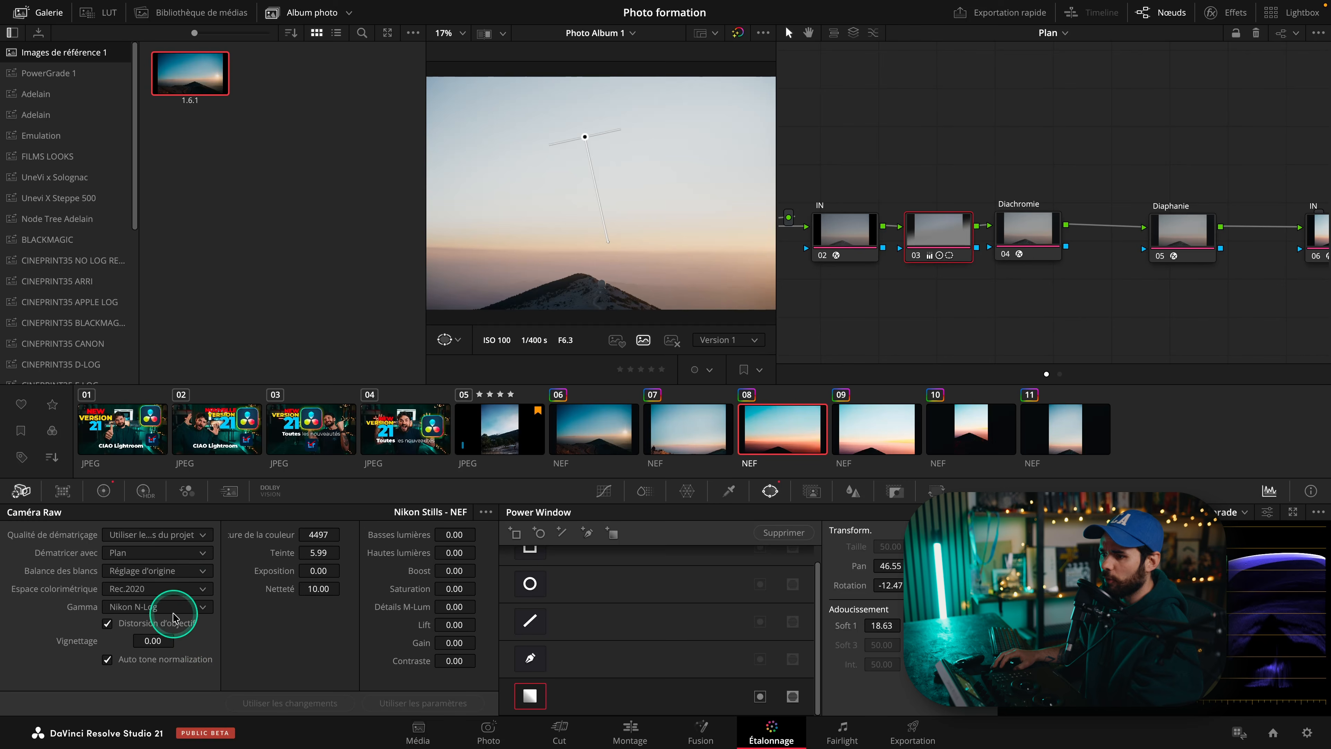
left_click(876, 429)
left_click(971, 435)
left_click(614, 432)
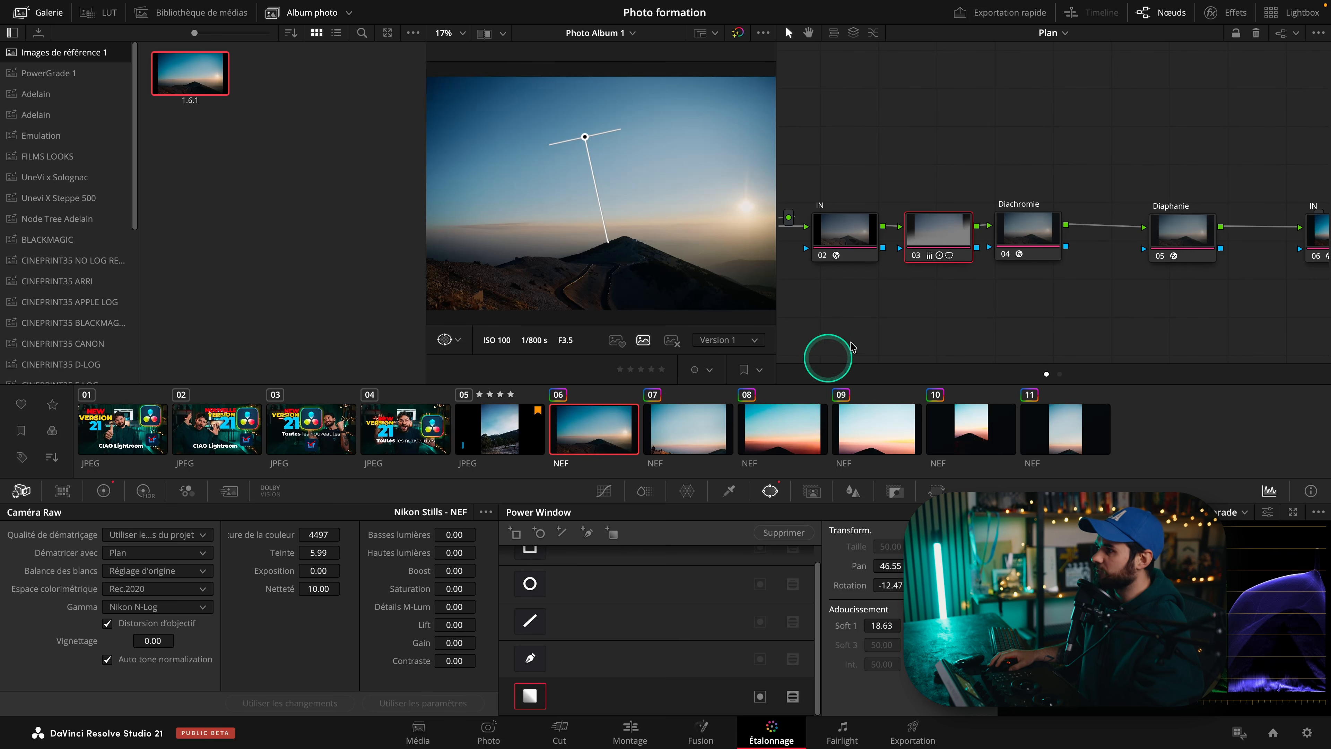
Select photos 08 to 11 and copy photo 07's grade onto them.
left_click(933, 228)
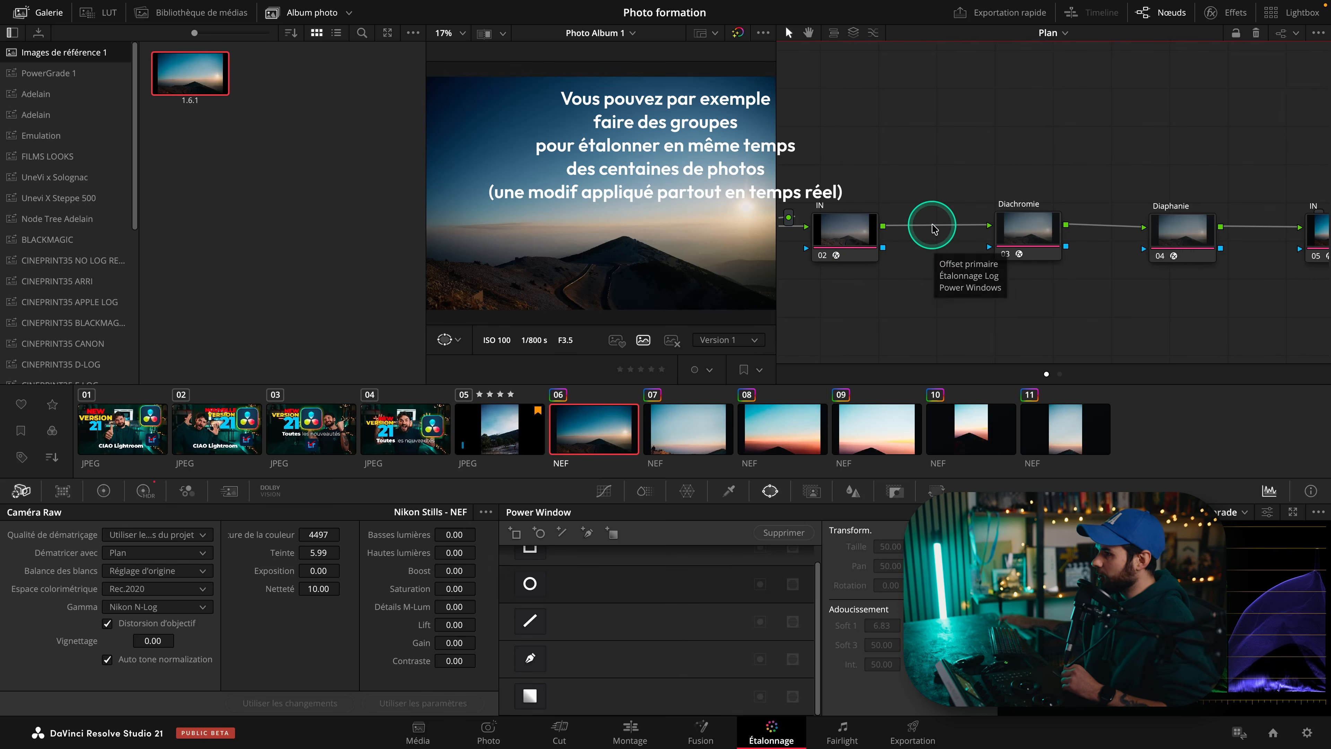
left_click(711, 417)
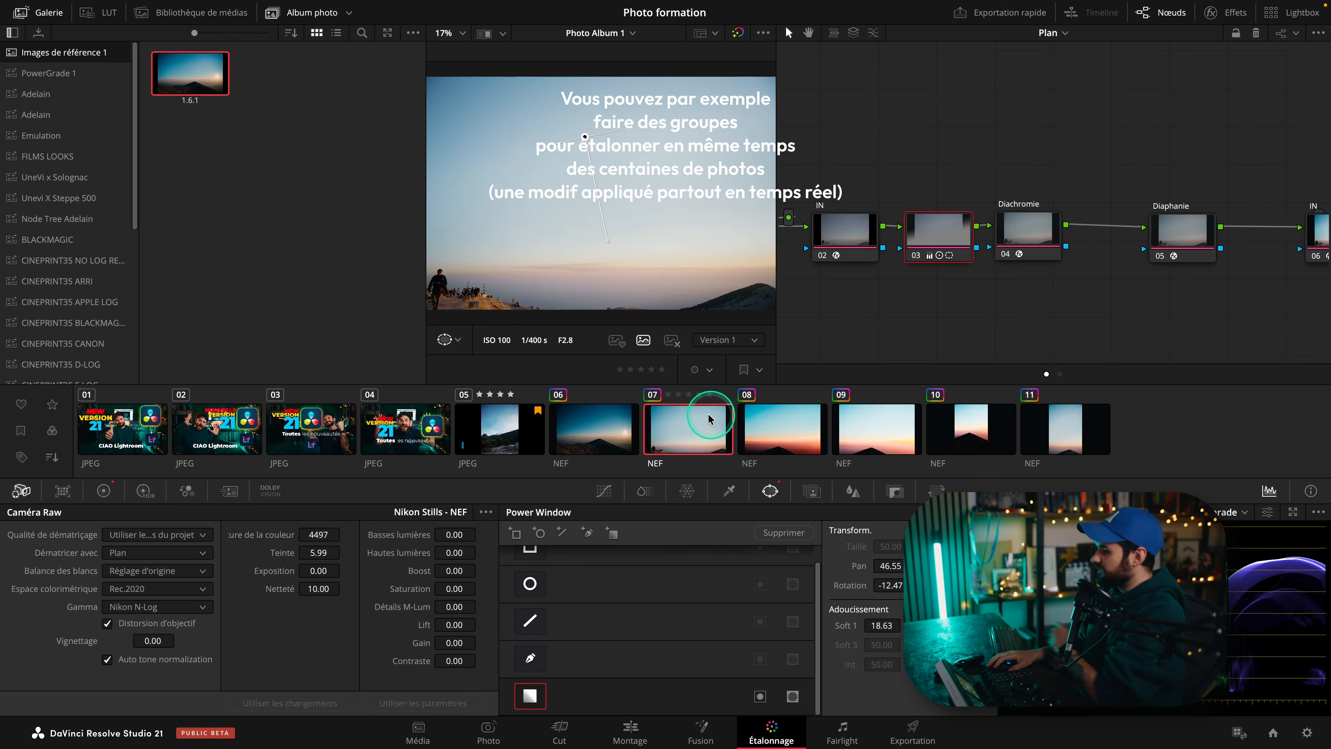
key("Down")
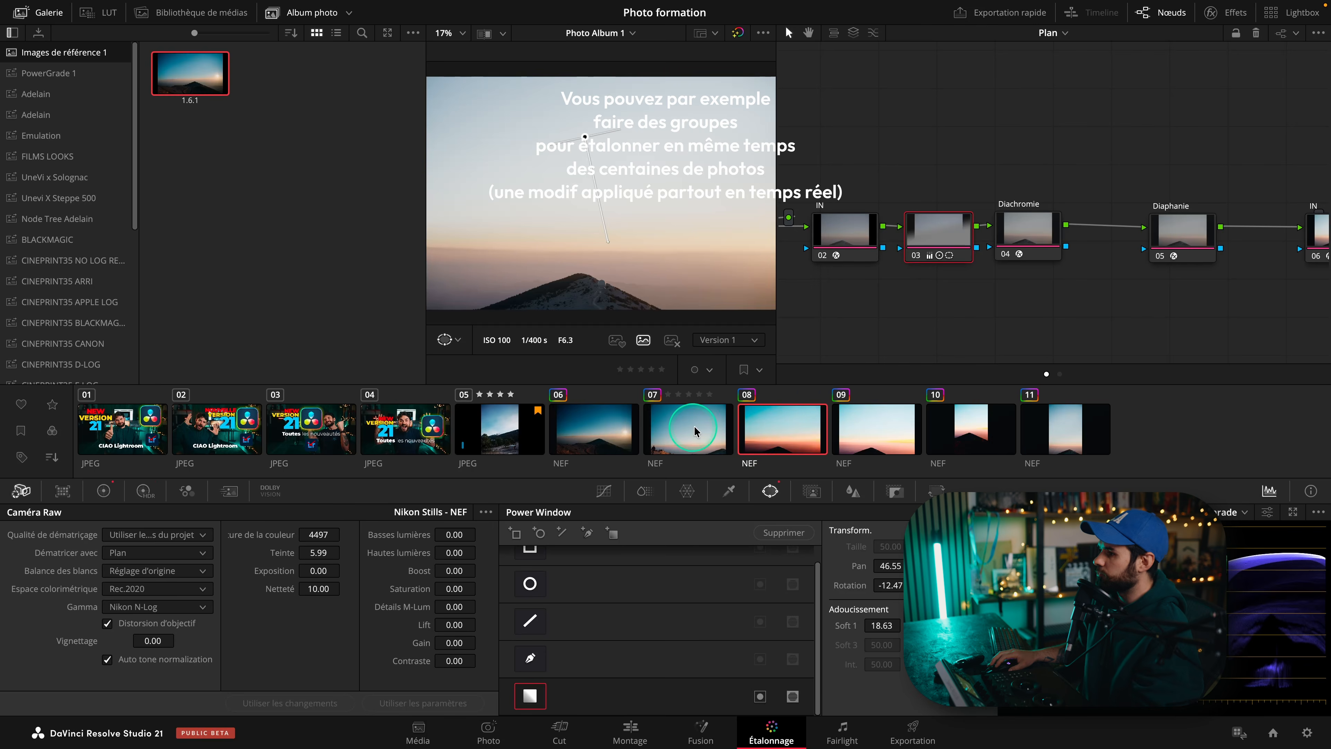
left_click(1058, 437, "shift")
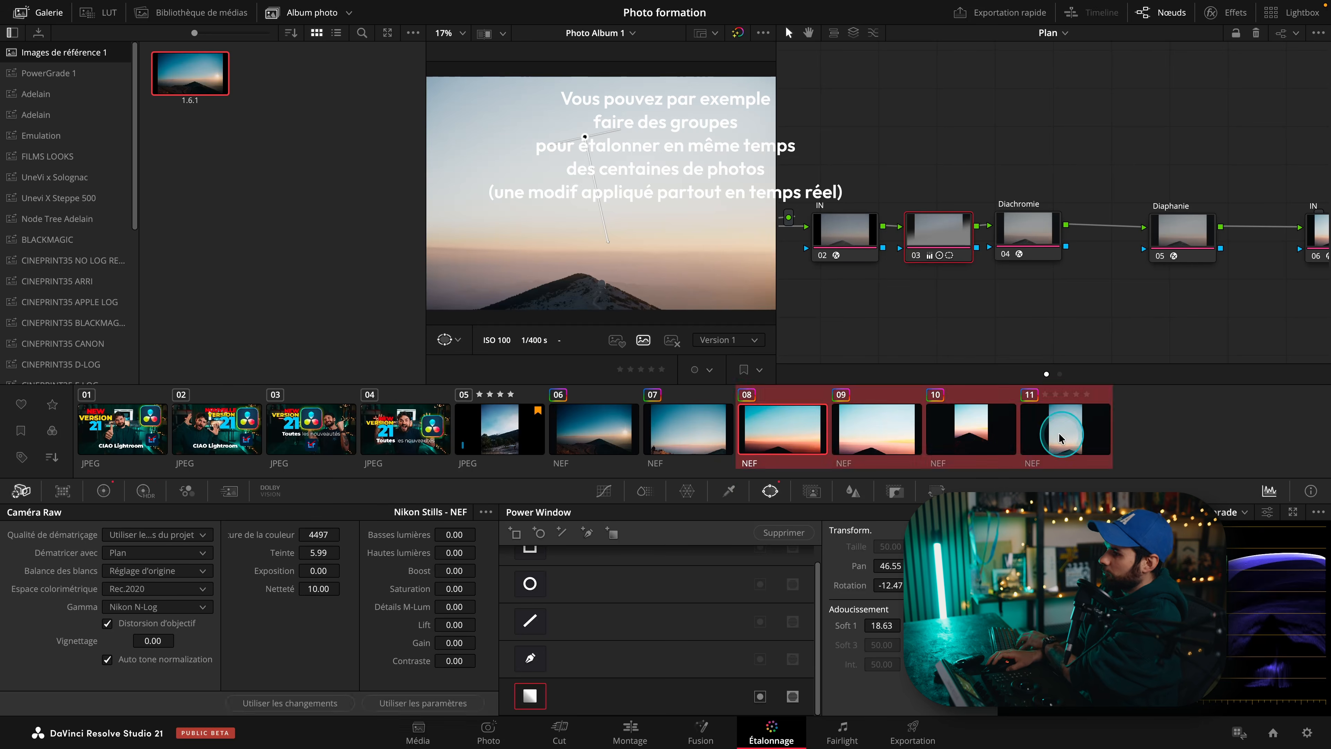
middle_click(672, 431)
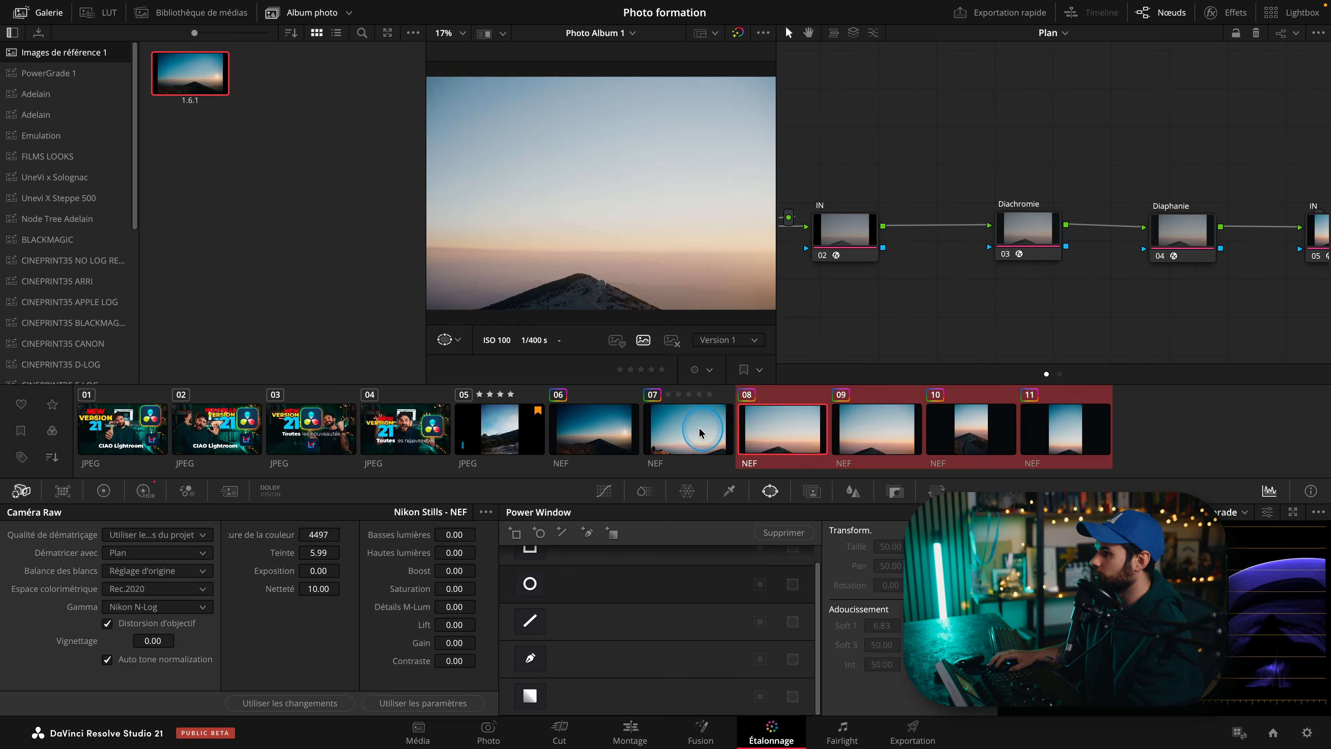
Return to photo 06 and hide the gallery panel.
left_click(642, 427)
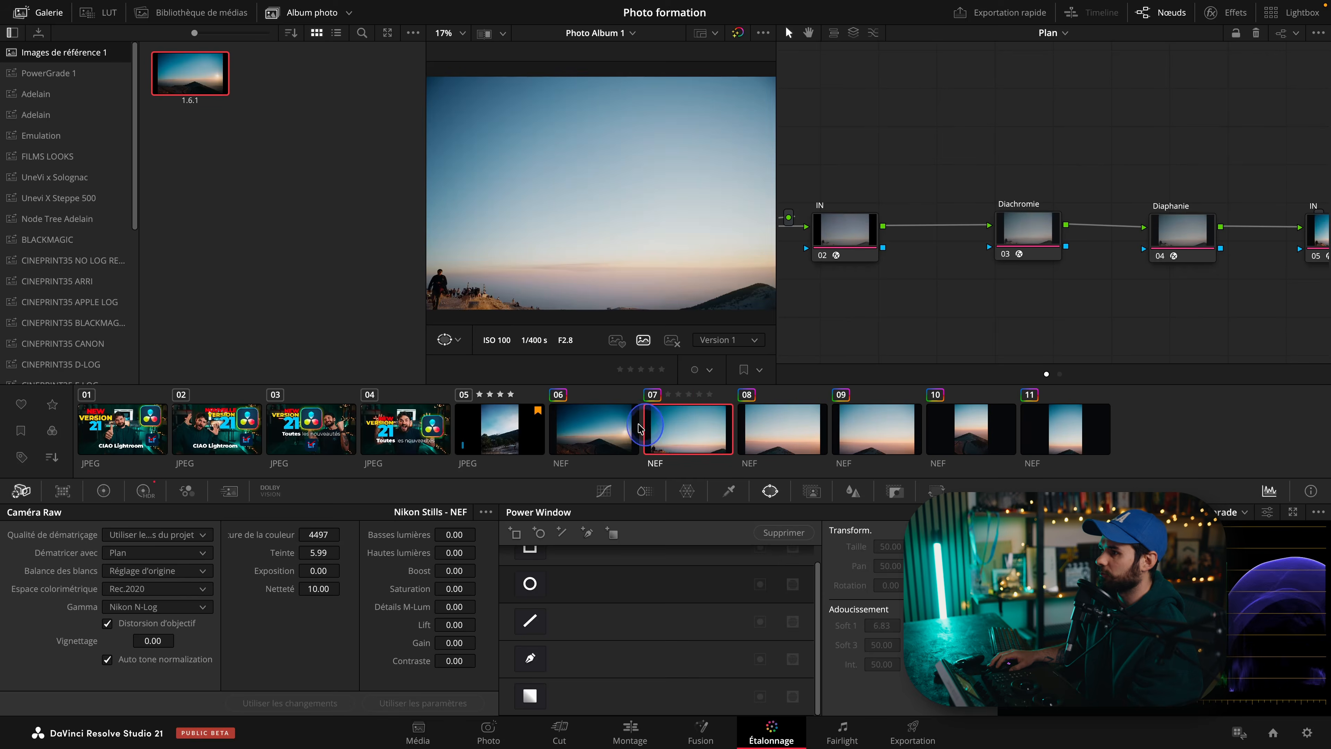
left_click(592, 428)
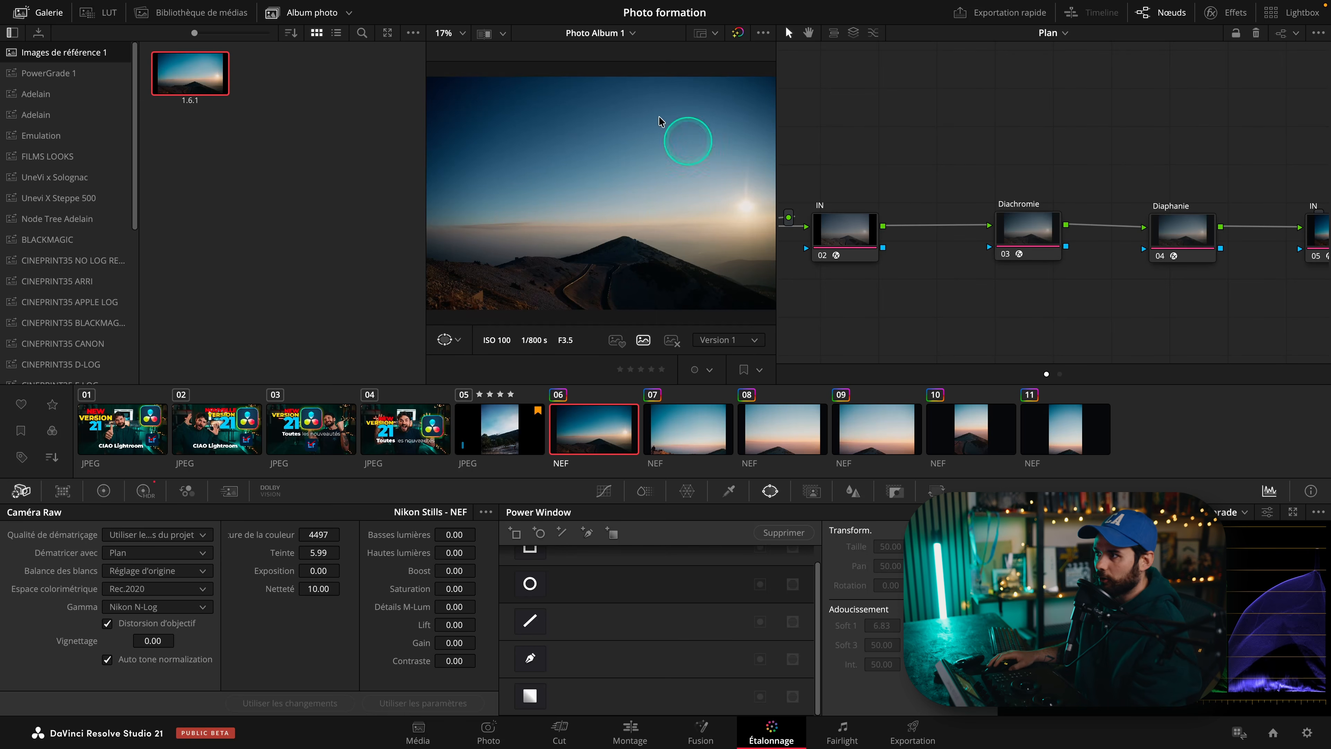
left_click(51, 14)
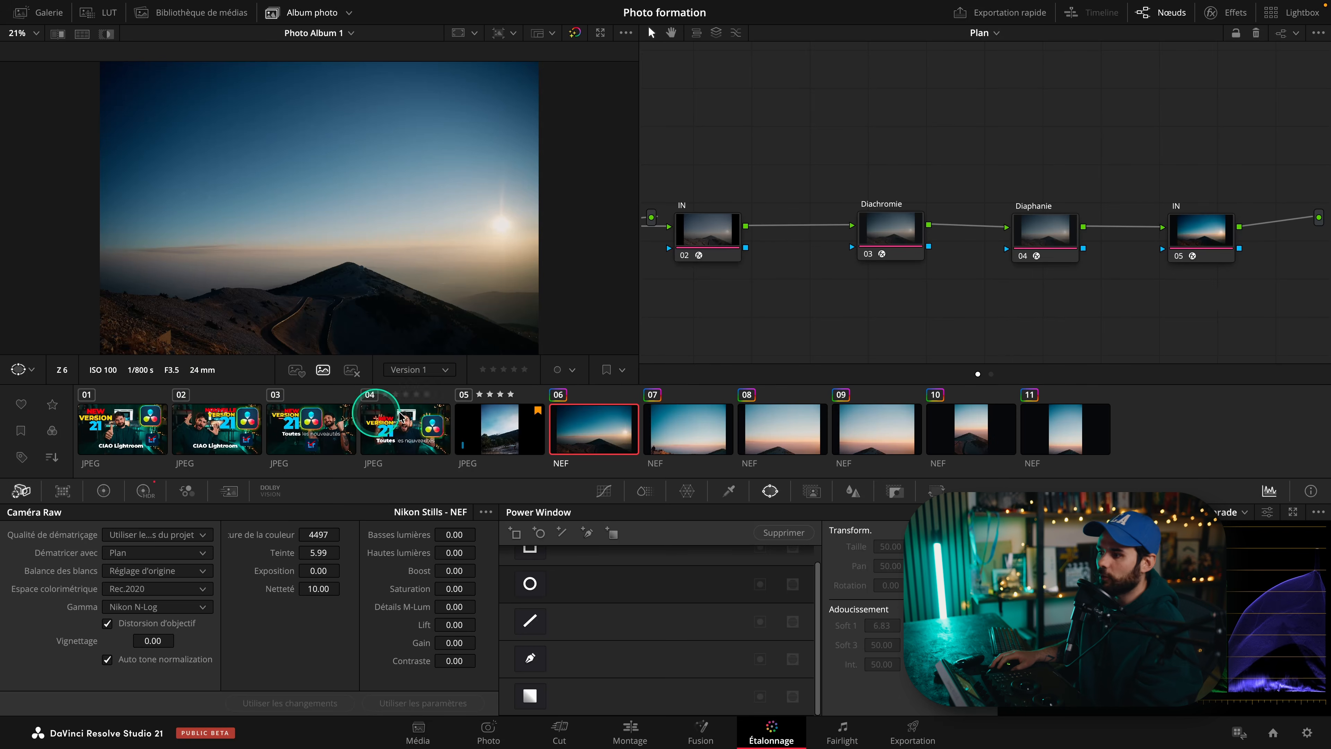
Sample the sky on photo 06 with the HSL qualifier.
left_click(730, 490)
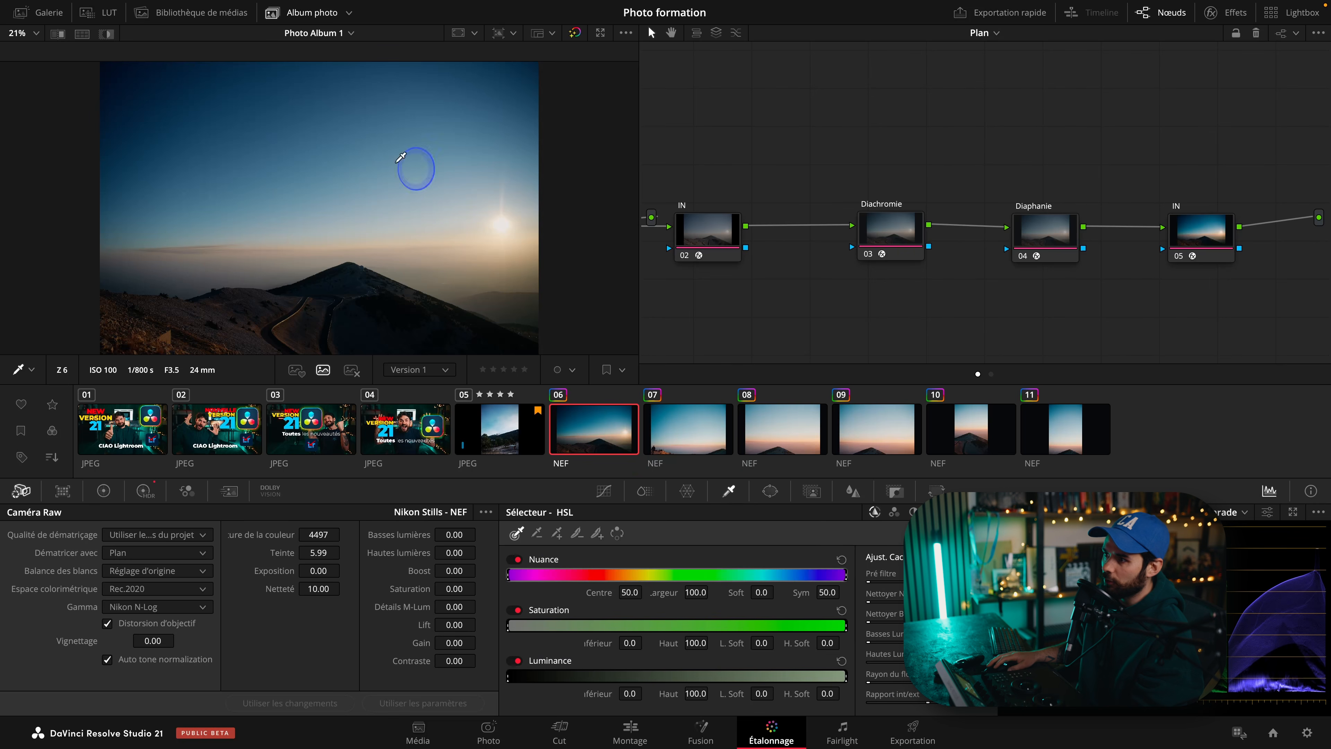
left_click(293, 160)
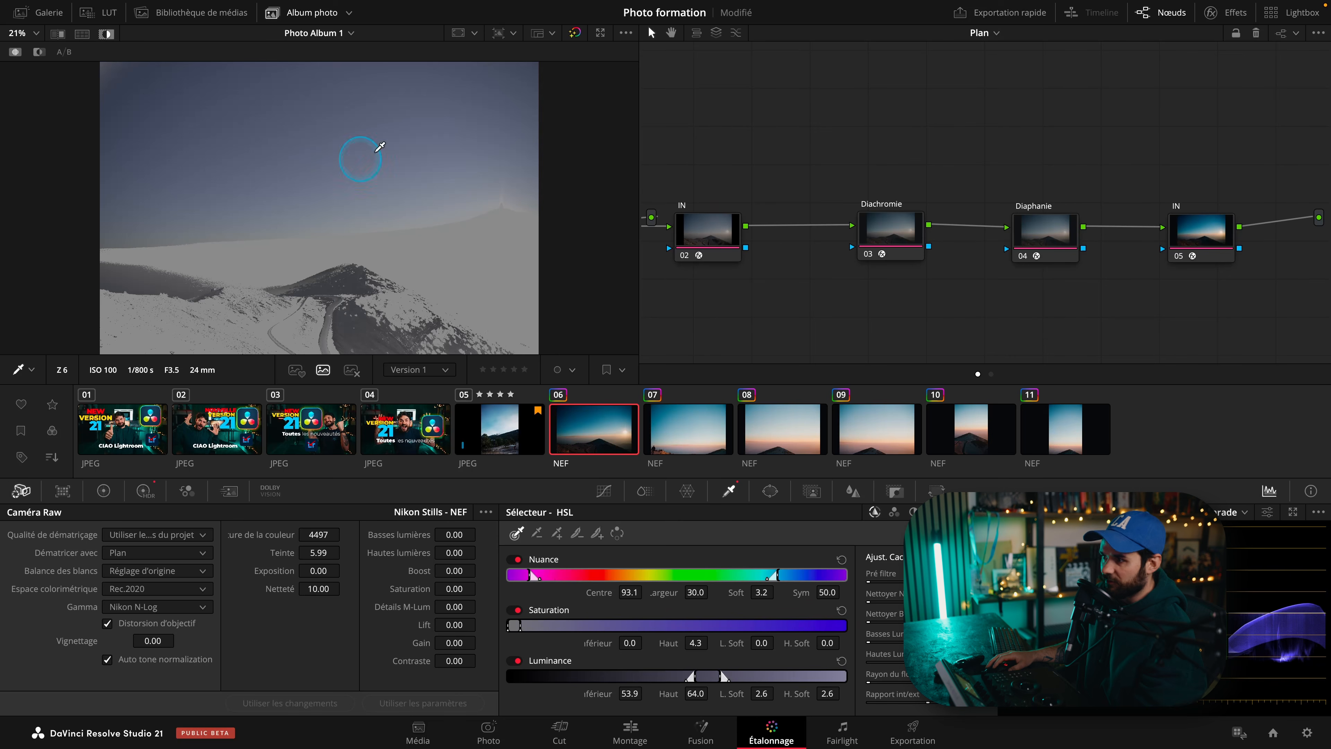
left_click(347, 267)
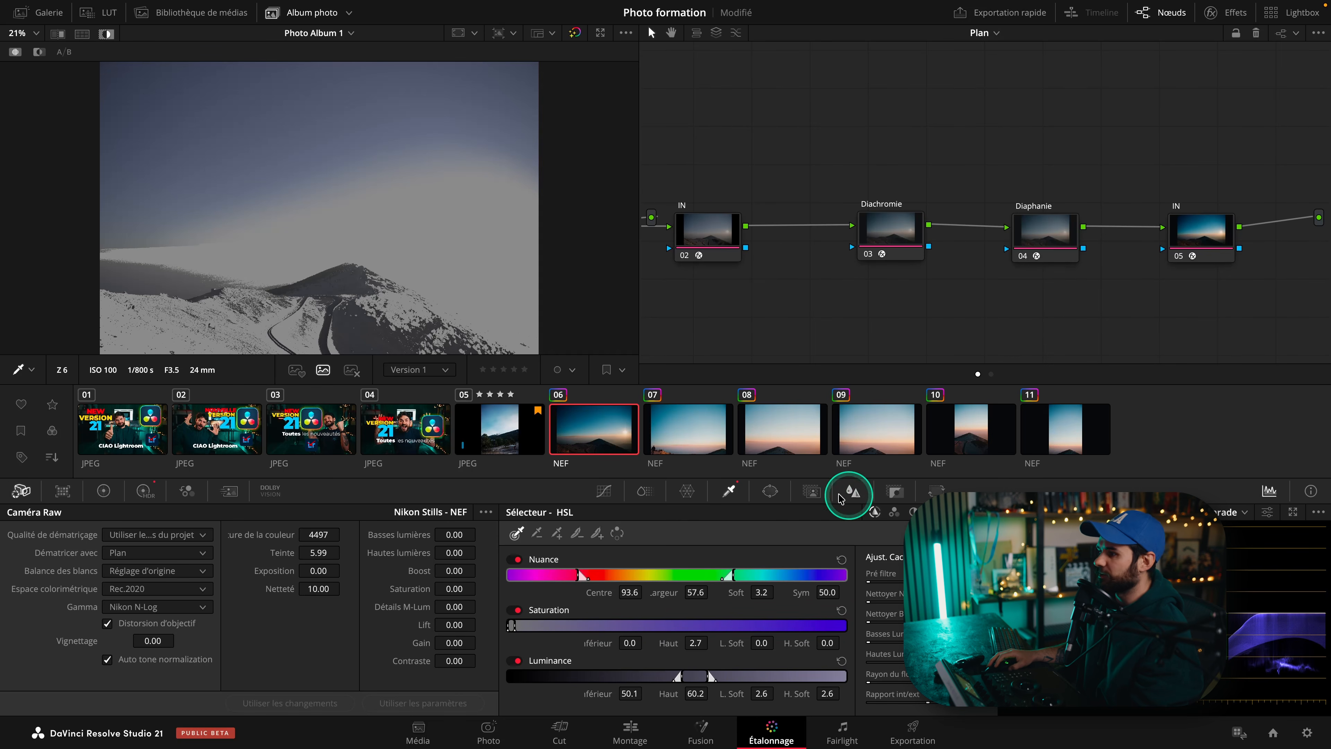
Try adding a Magic Mask point on the sky and undo it.
left_click(838, 497)
left_click(299, 129)
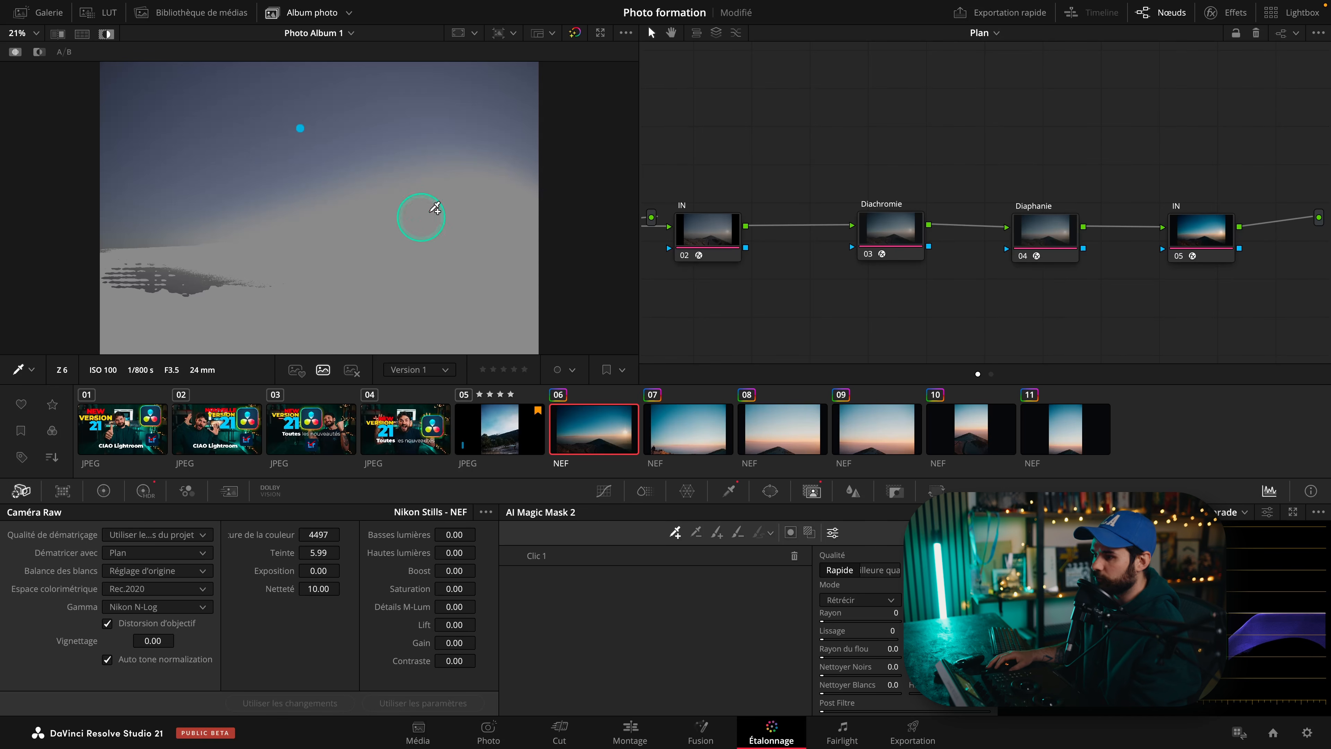
key("ctrl+z")
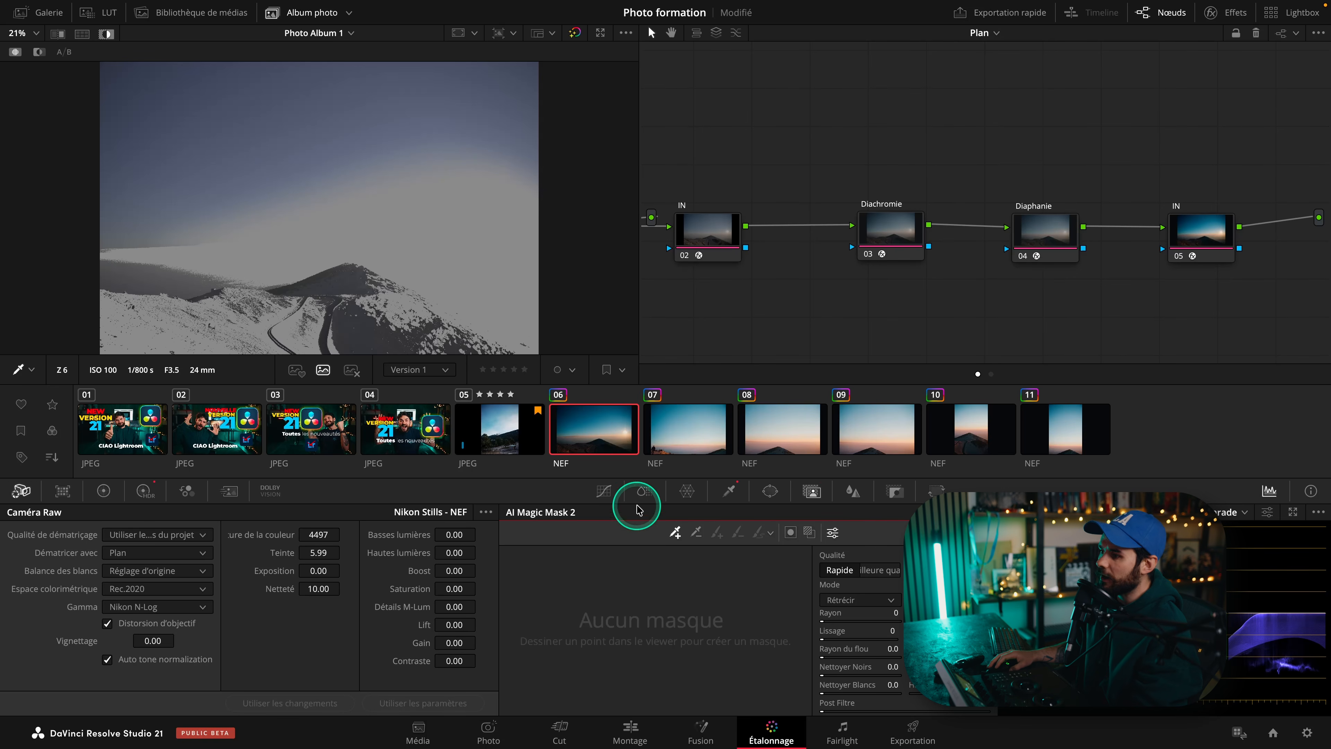
On photo 04, sample the face with the HSL qualifier, then place a Magic Mask point on it.
left_click(685, 492)
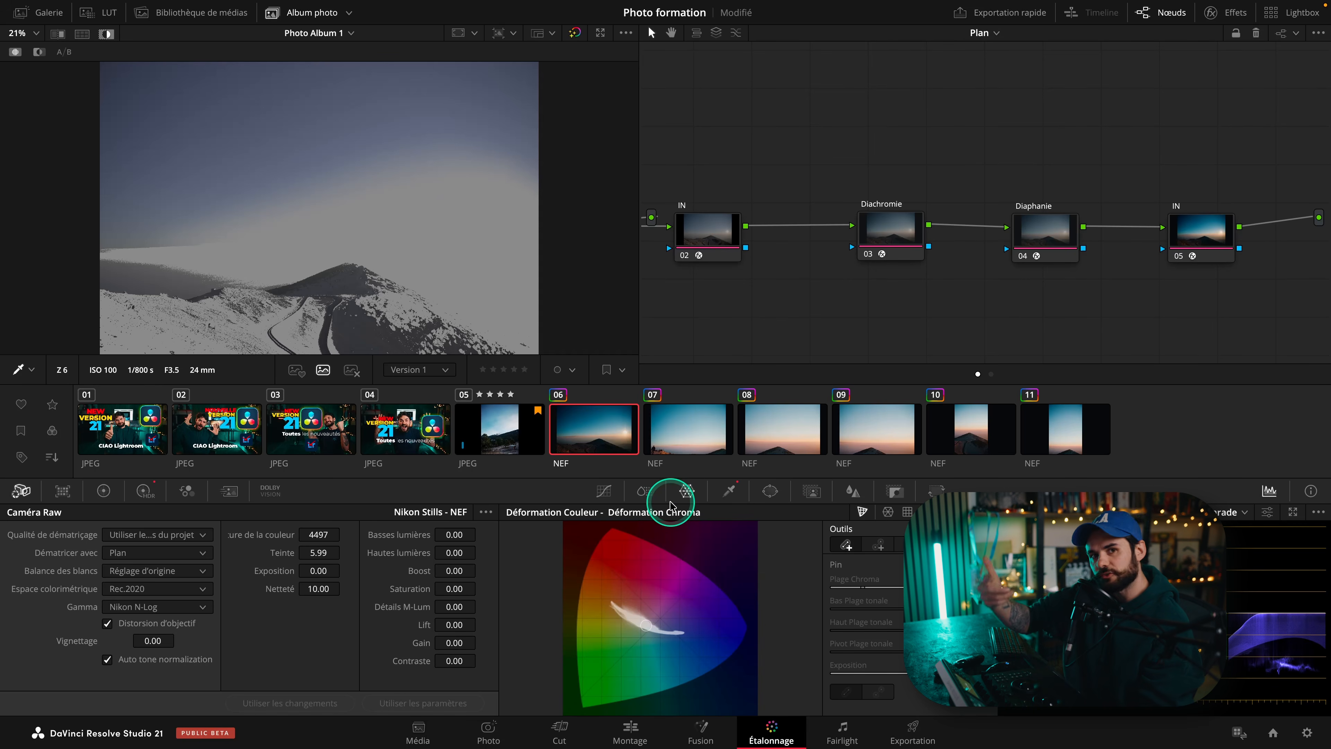
left_click(718, 493)
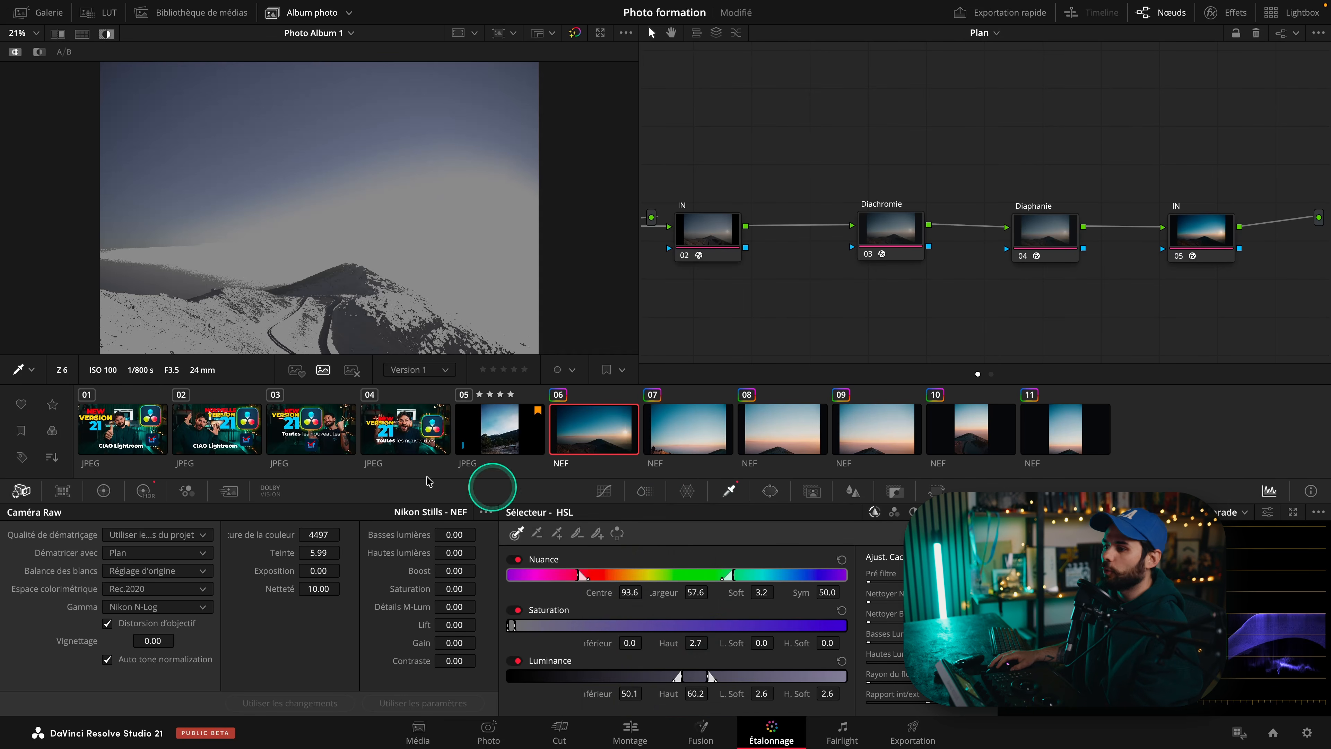
left_click(408, 451)
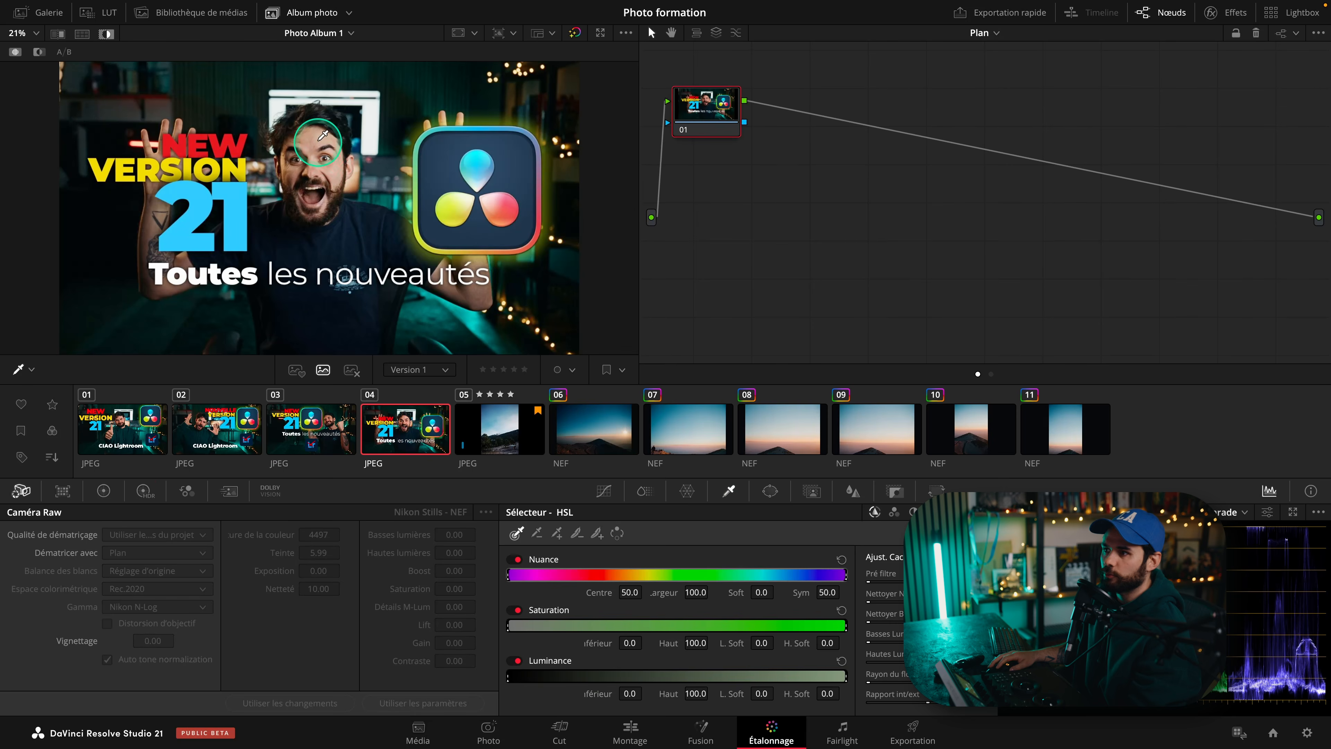
left_click(330, 181)
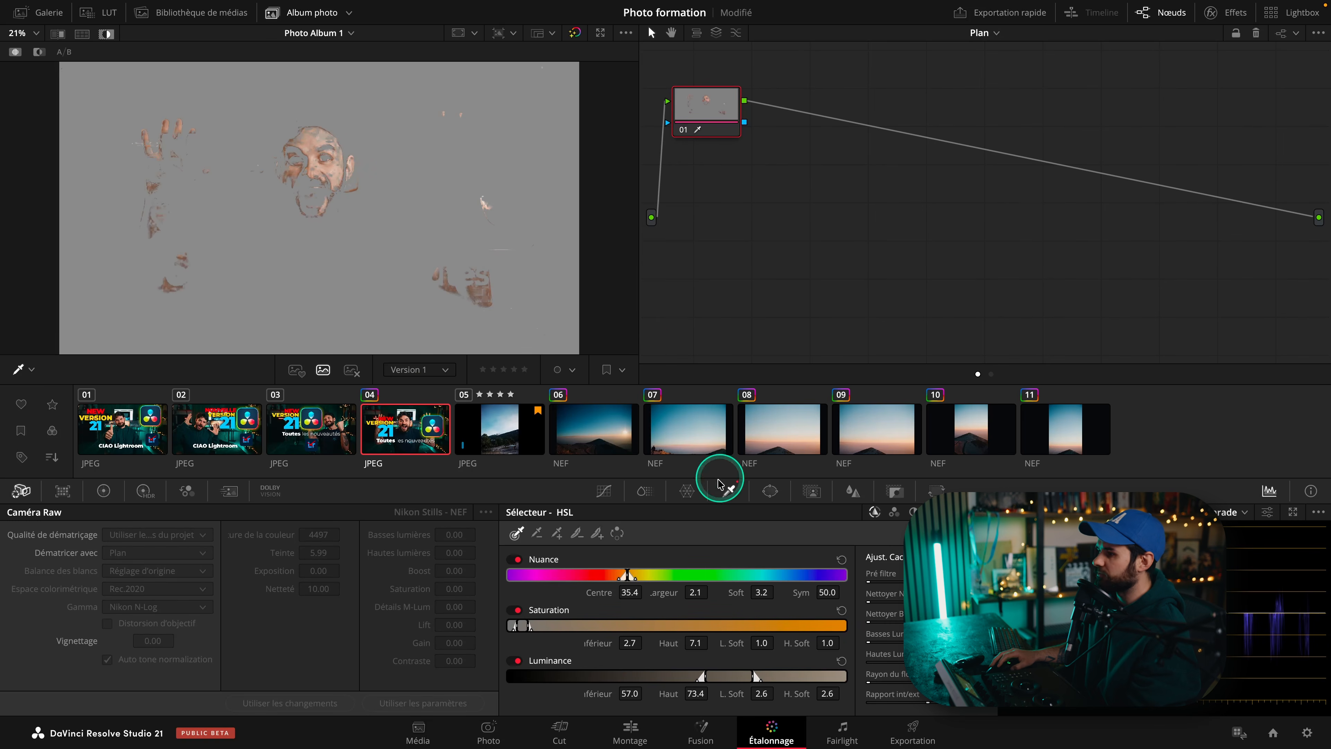
left_click(811, 491)
left_click(325, 171)
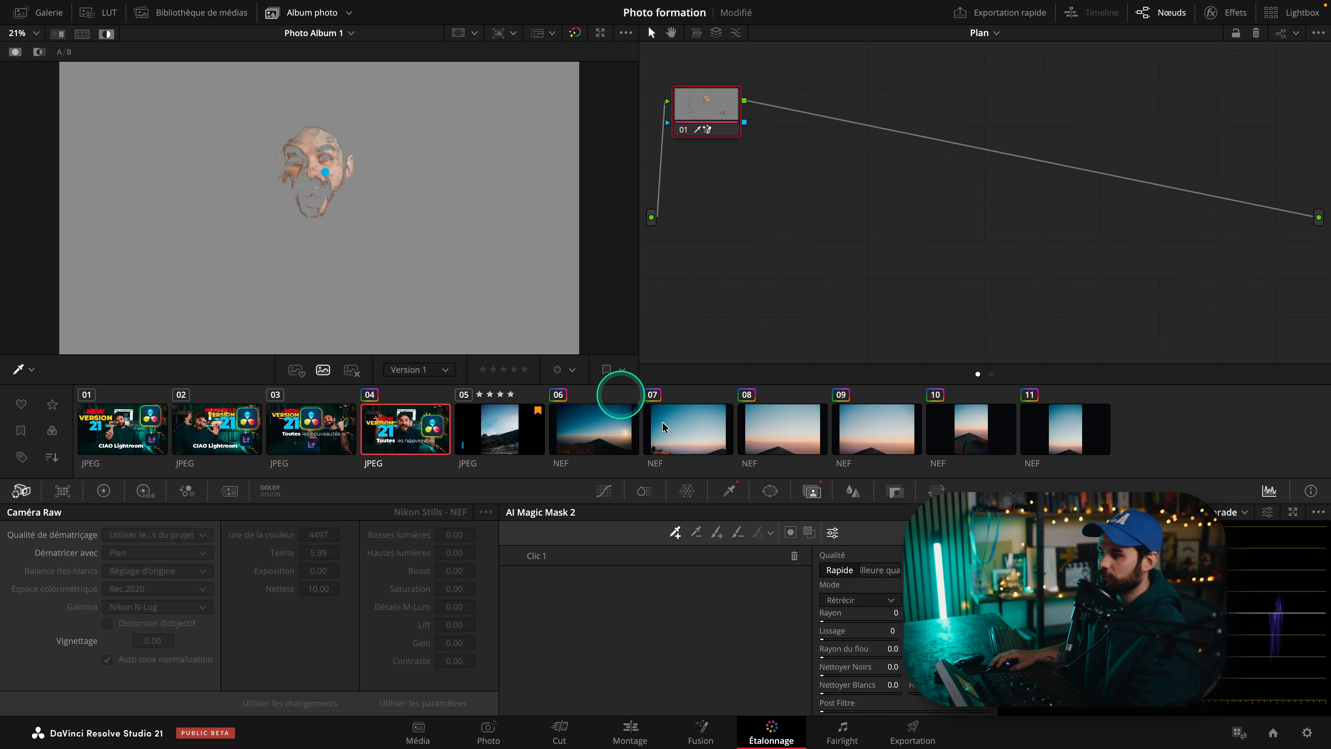
Back on photo 06, switch the node editor to the layer list view and select each node in turn.
left_click(728, 490)
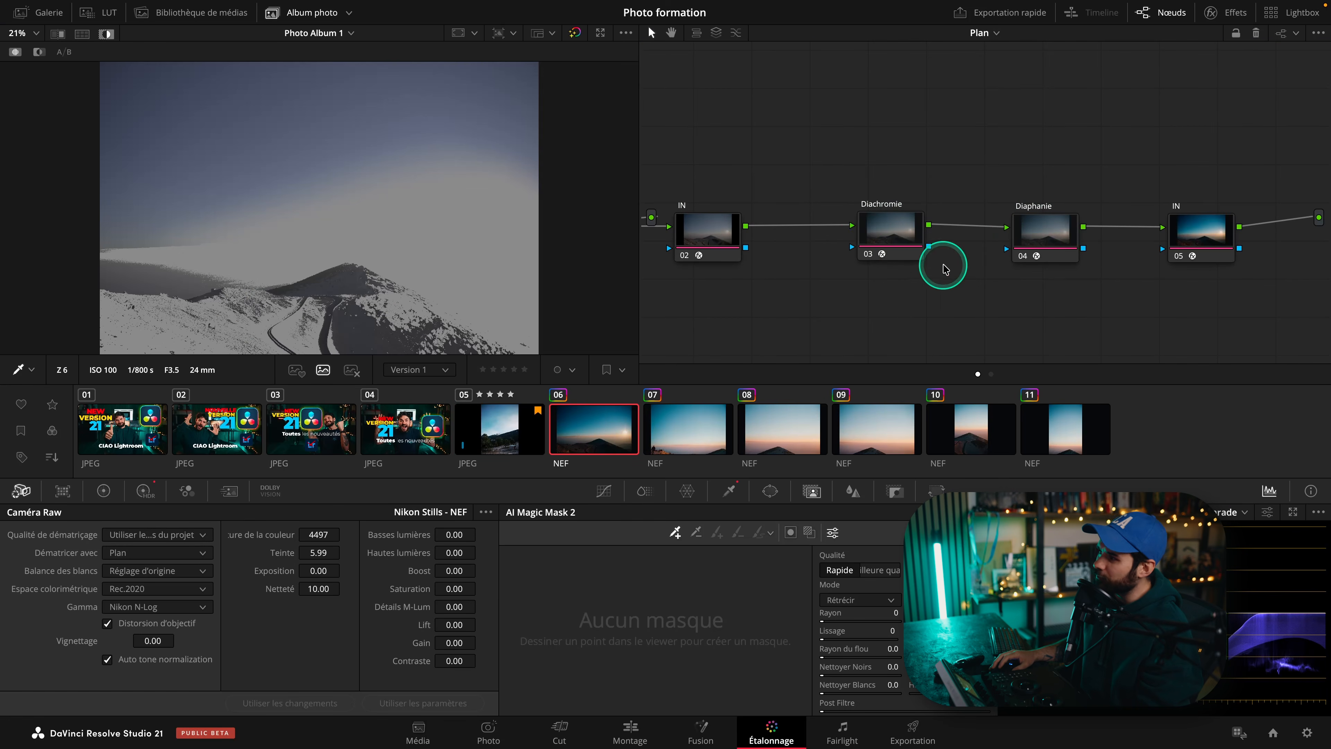
left_click(728, 490)
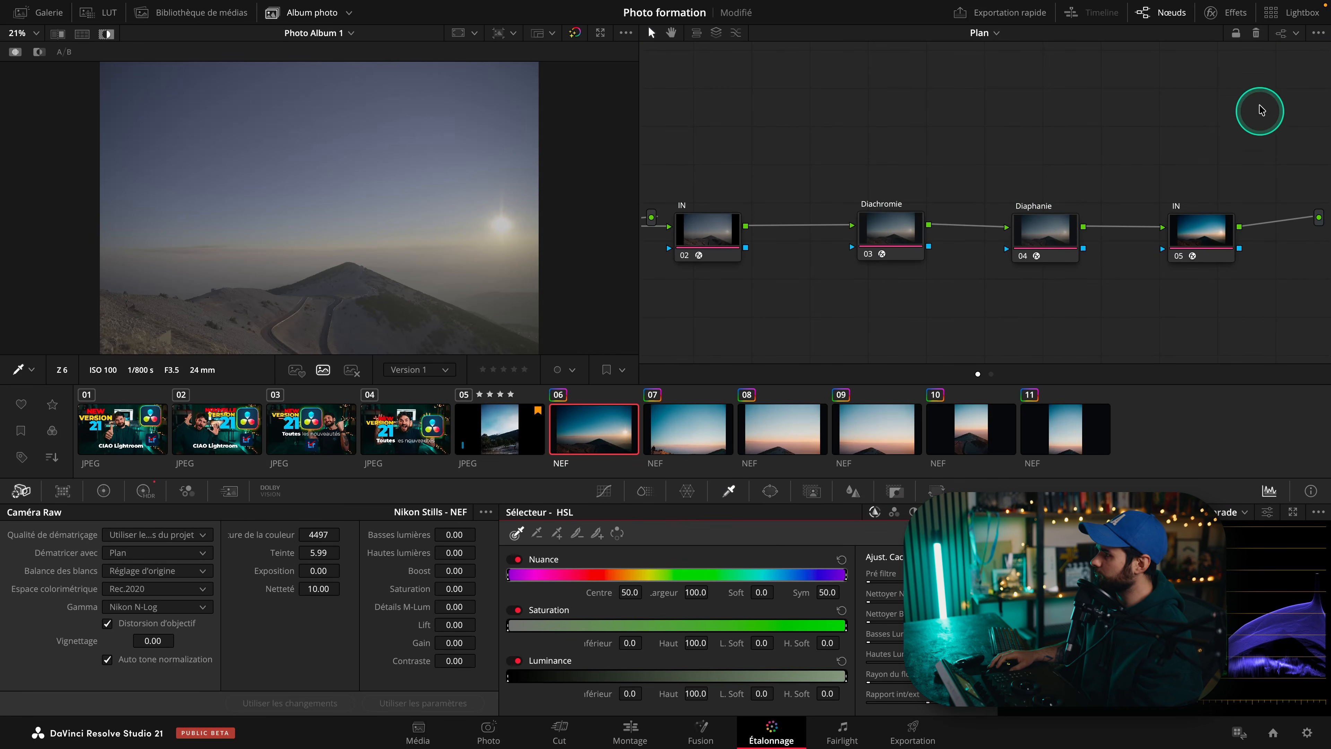
left_click(1296, 33)
left_click(1260, 72)
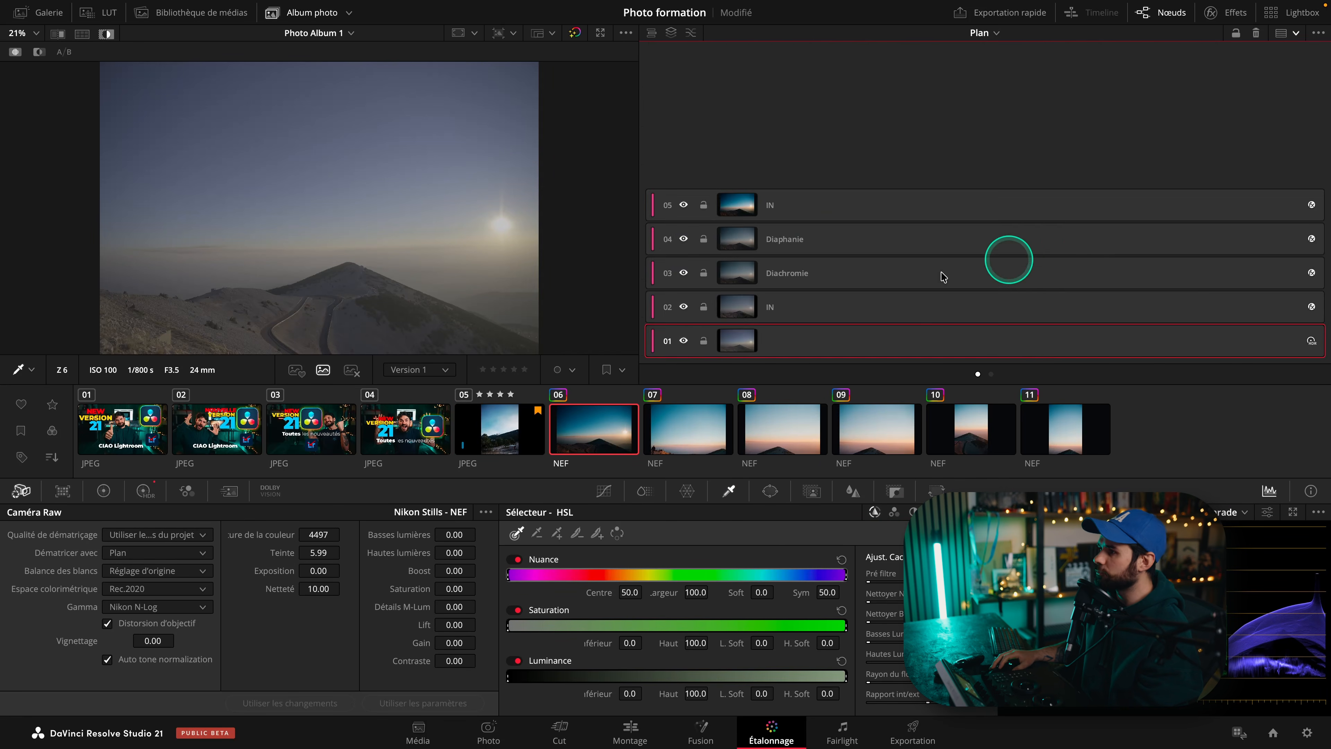
left_click(808, 278)
left_click(807, 315)
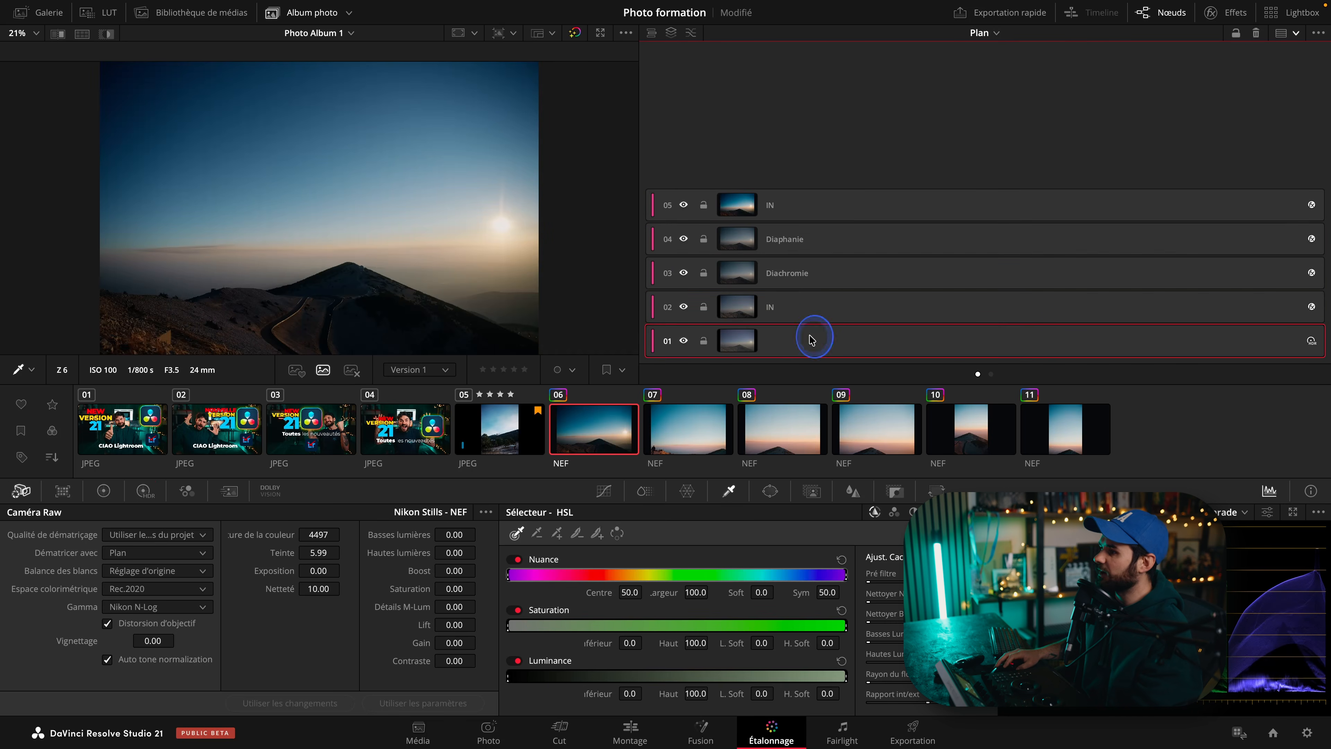
left_click(800, 239)
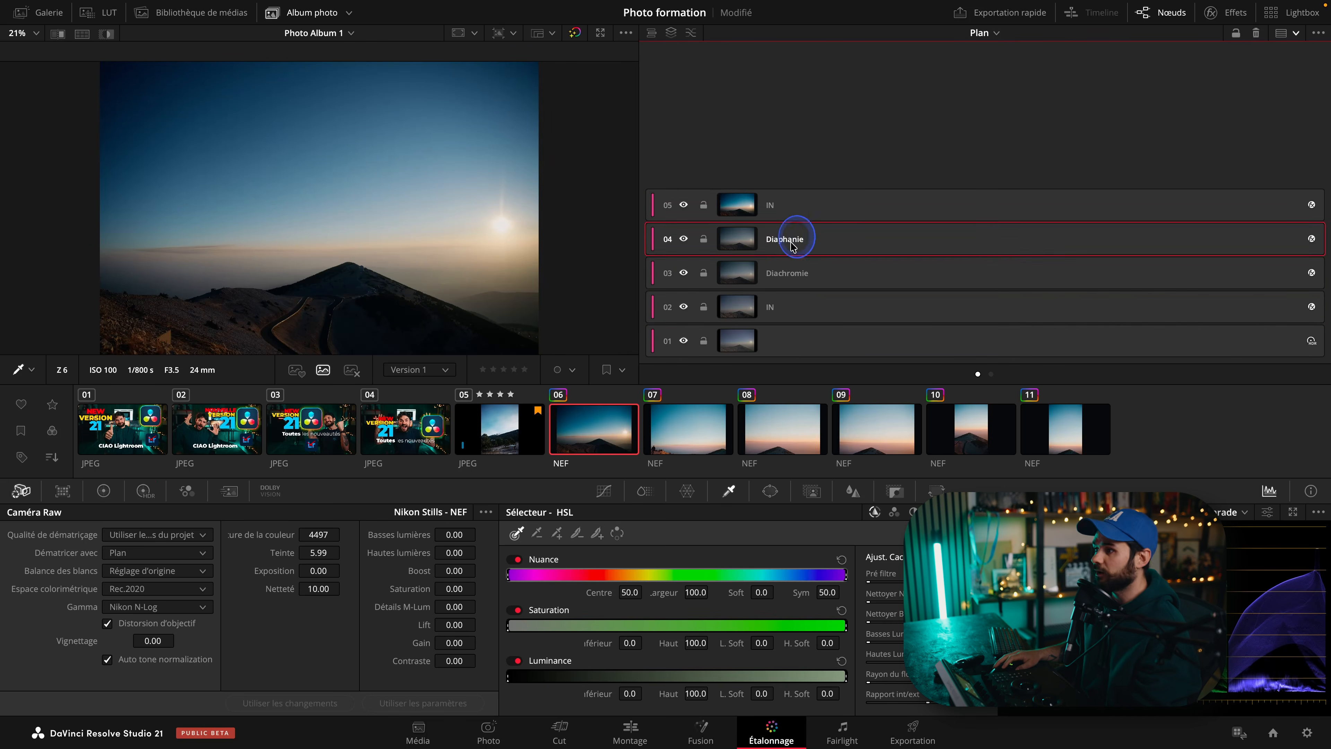
left_click(790, 287)
left_click(807, 238)
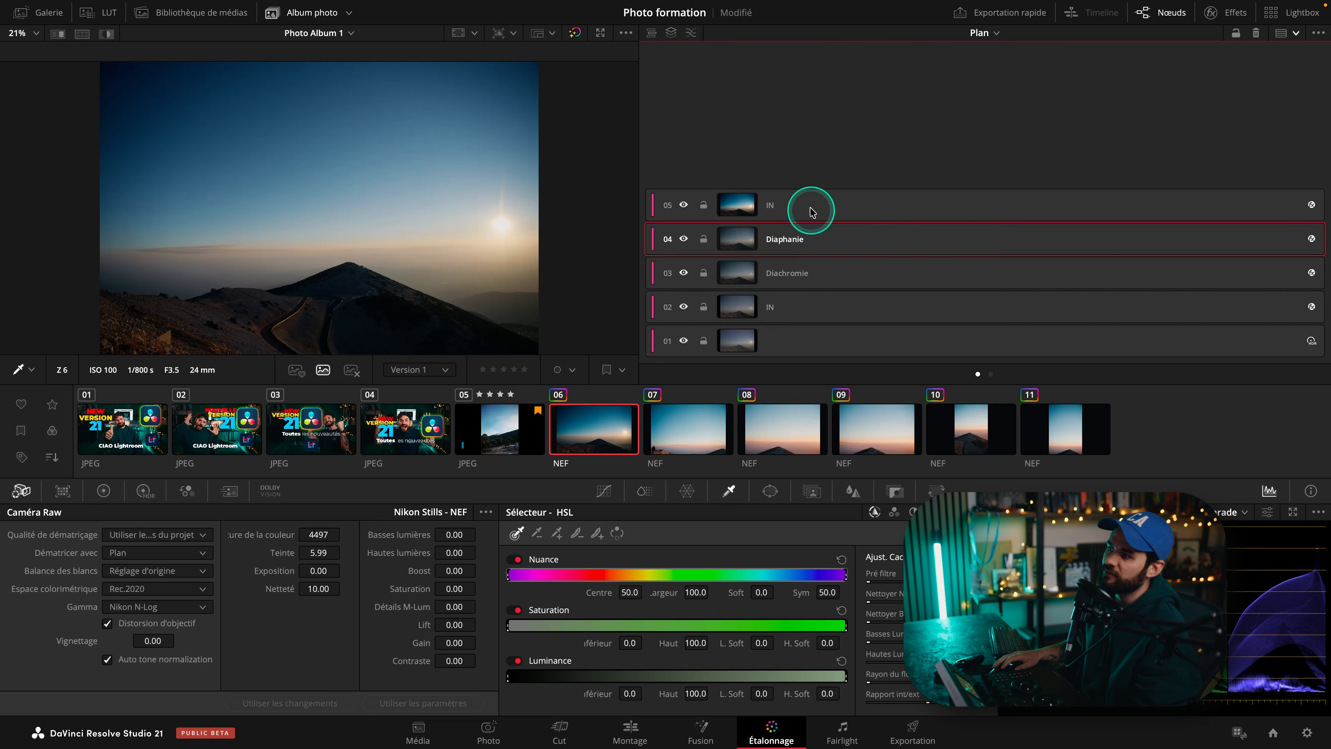
left_click(815, 274)
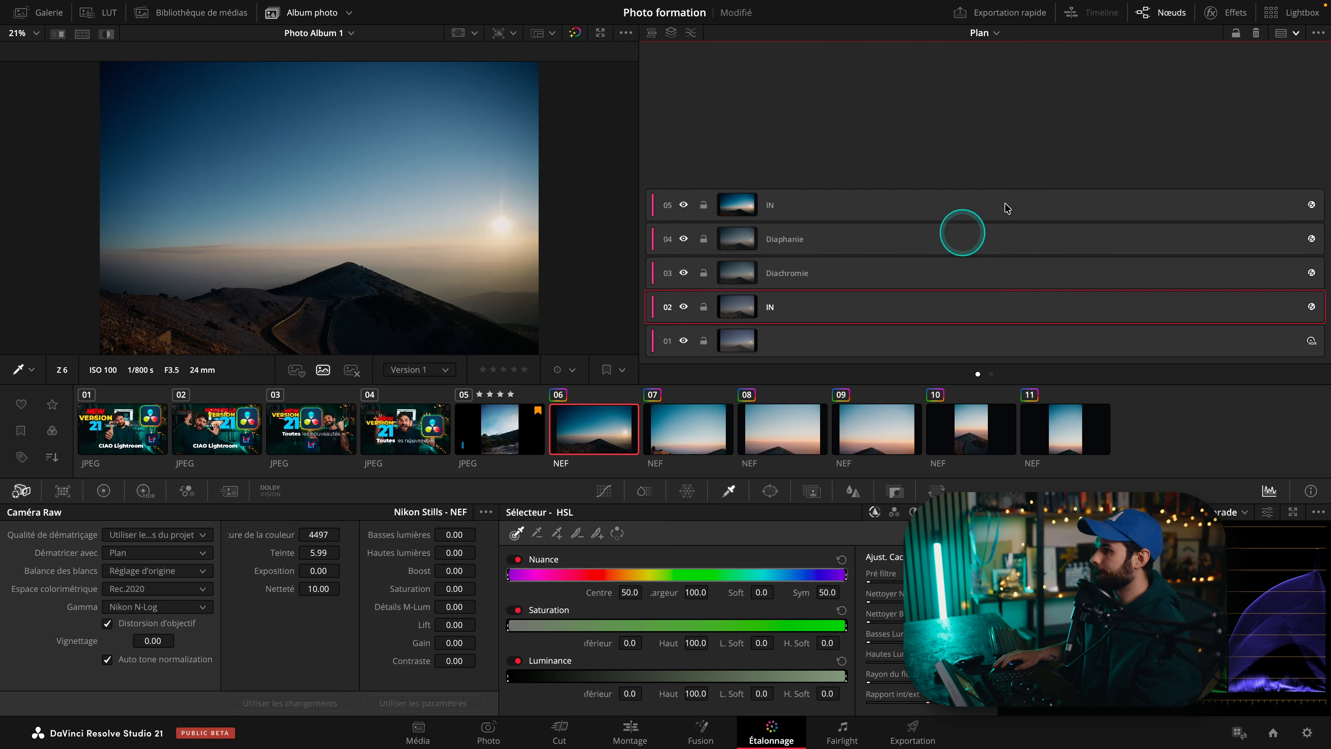
left_click(684, 341)
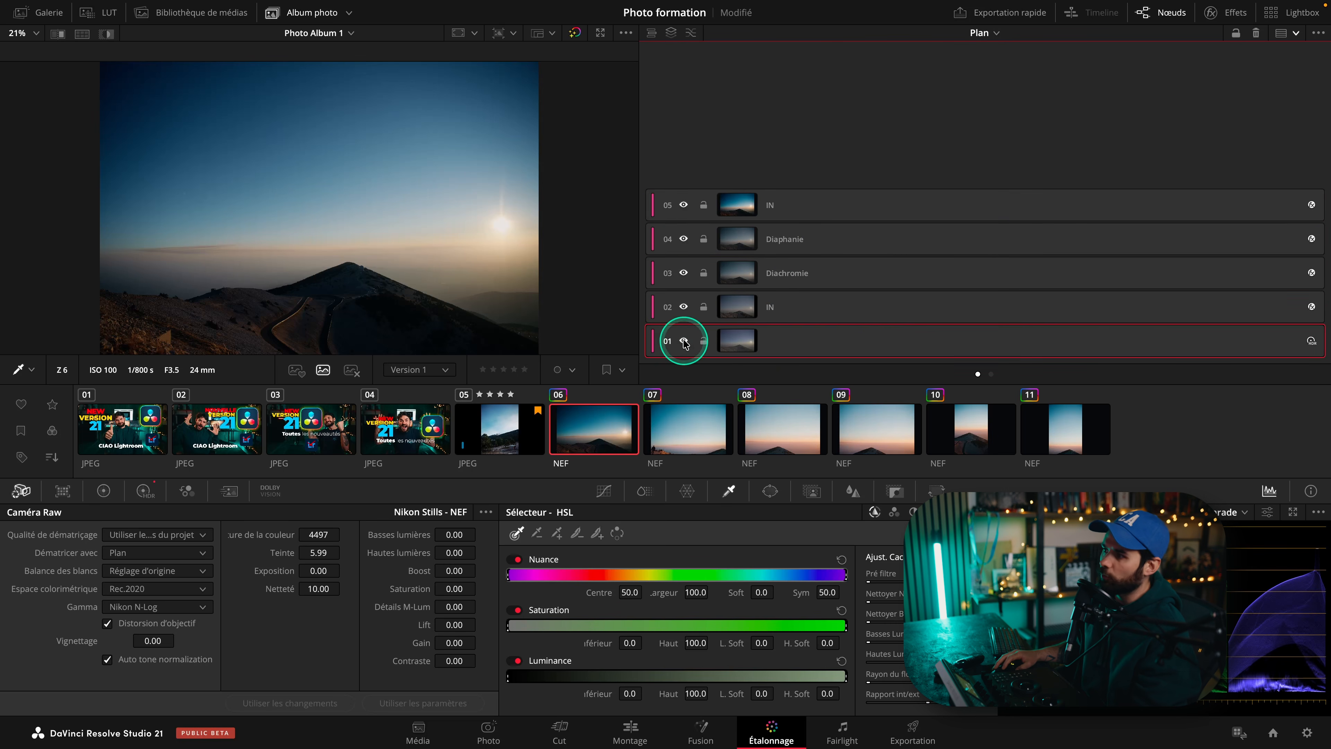
left_click(688, 210)
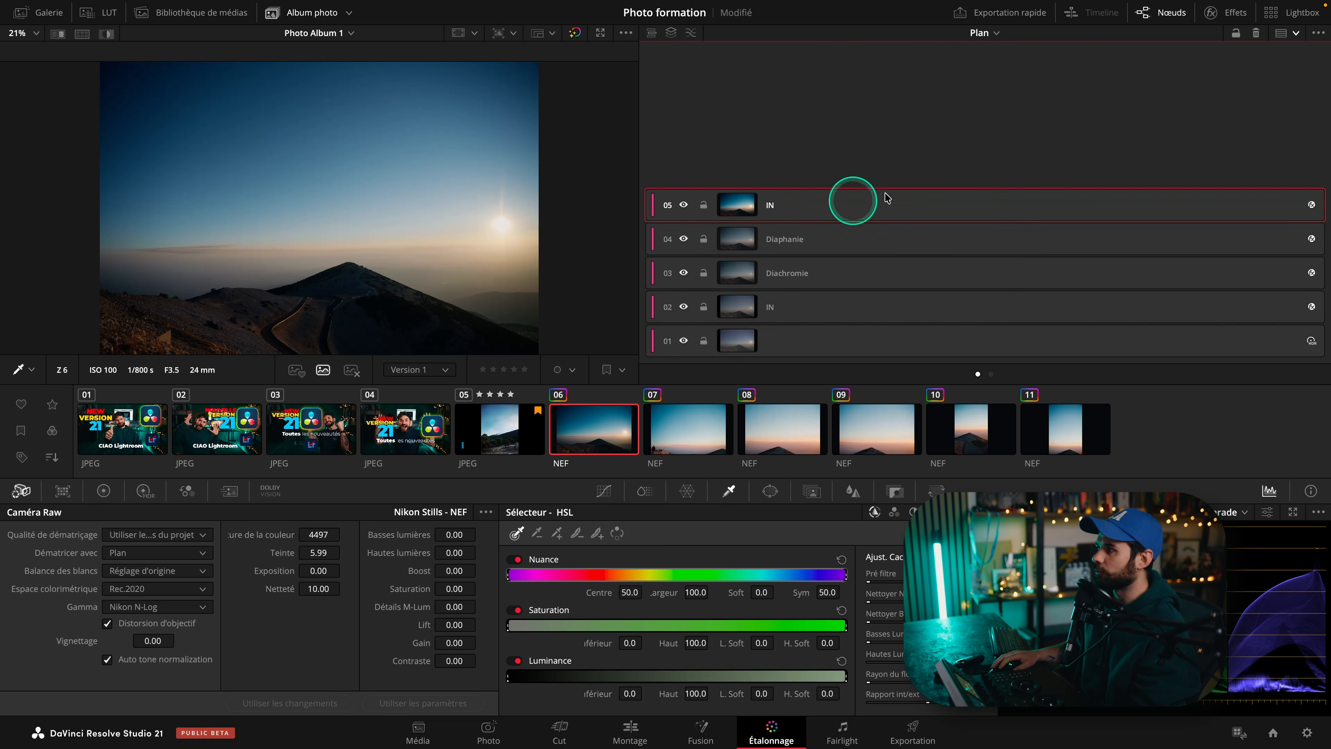